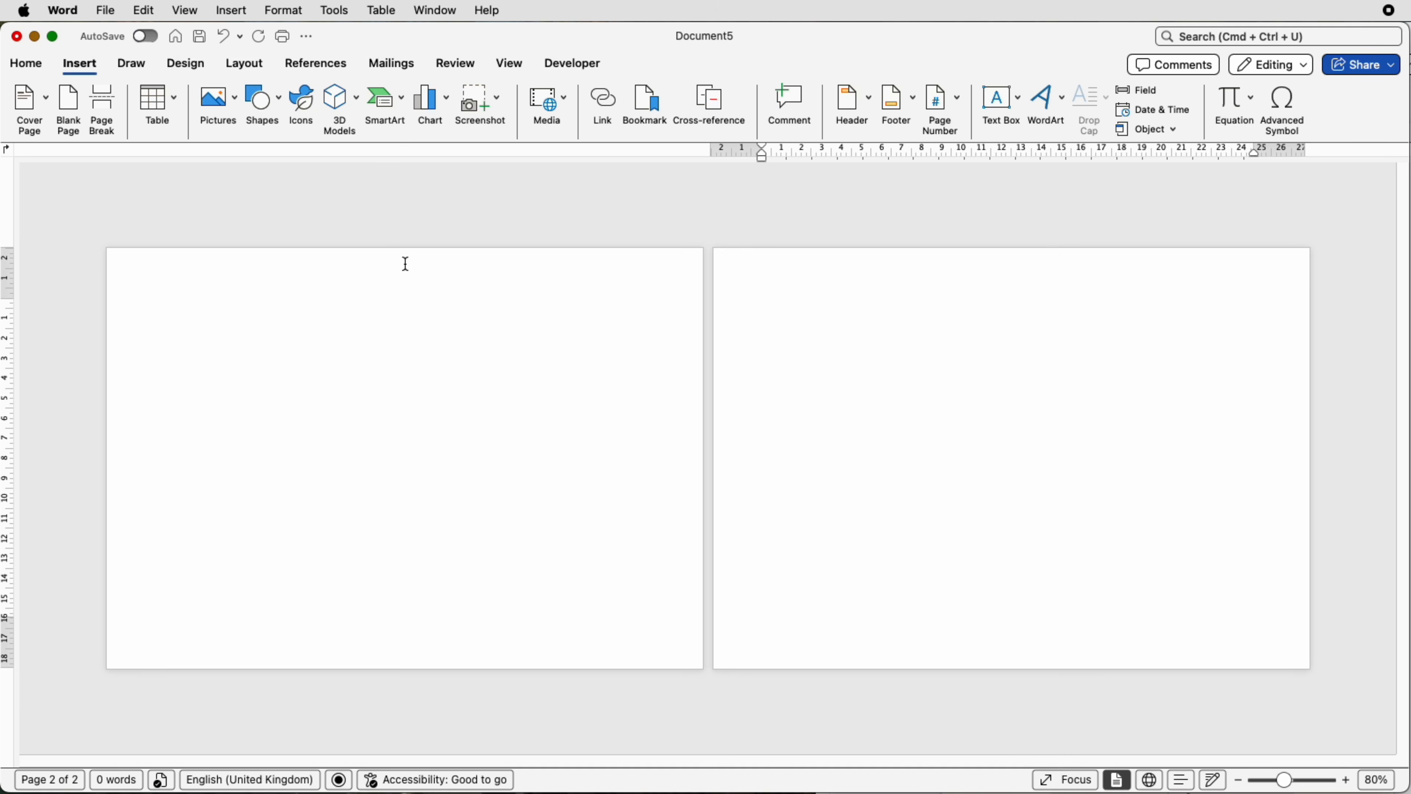
Draw a vertical straight line about 18.5 cm long in the first page's header area, running down near the page's middle
{"action": "double_click", "coordinate": [431, 260]}
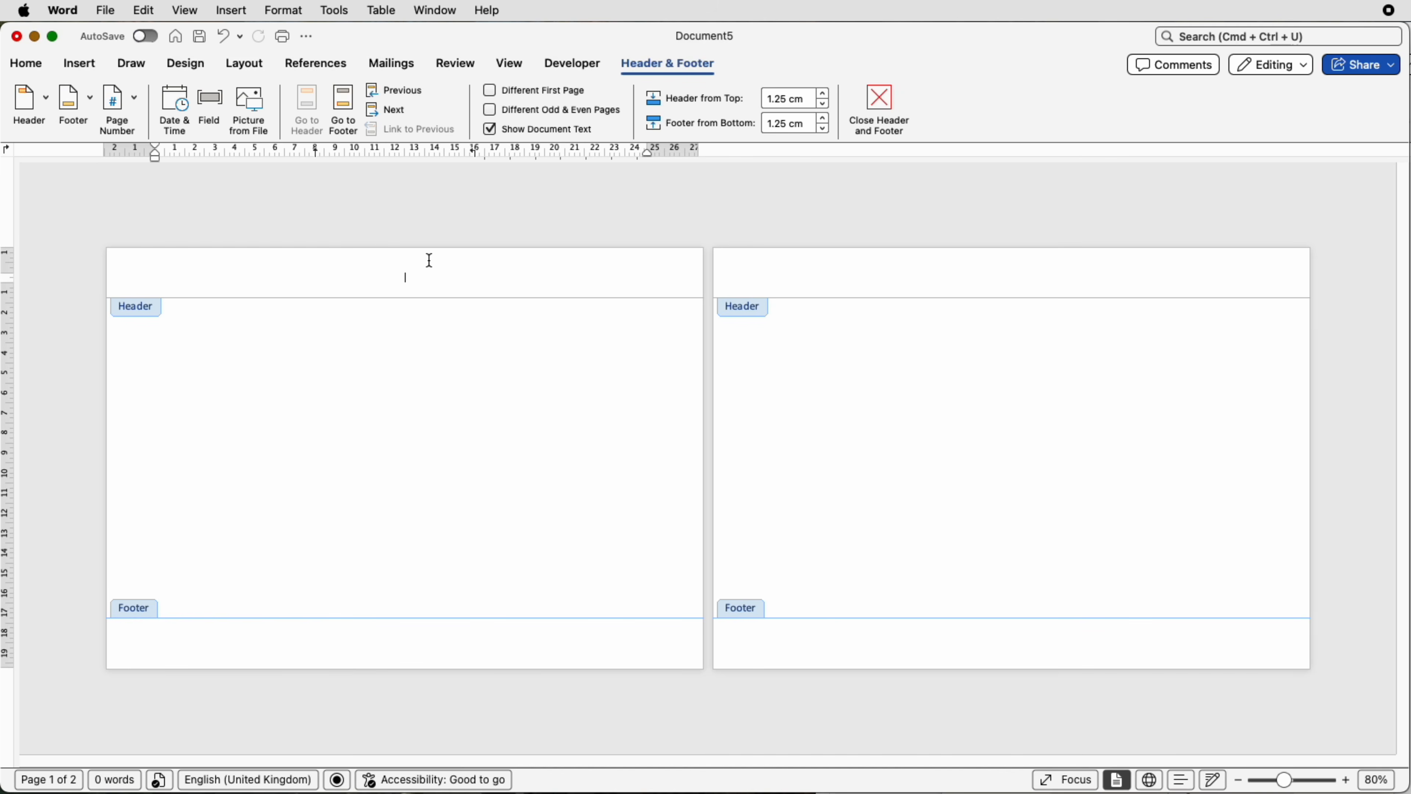
{"action": "left_click", "coordinate": [82, 65]}
{"action": "left_click", "coordinate": [281, 103]}
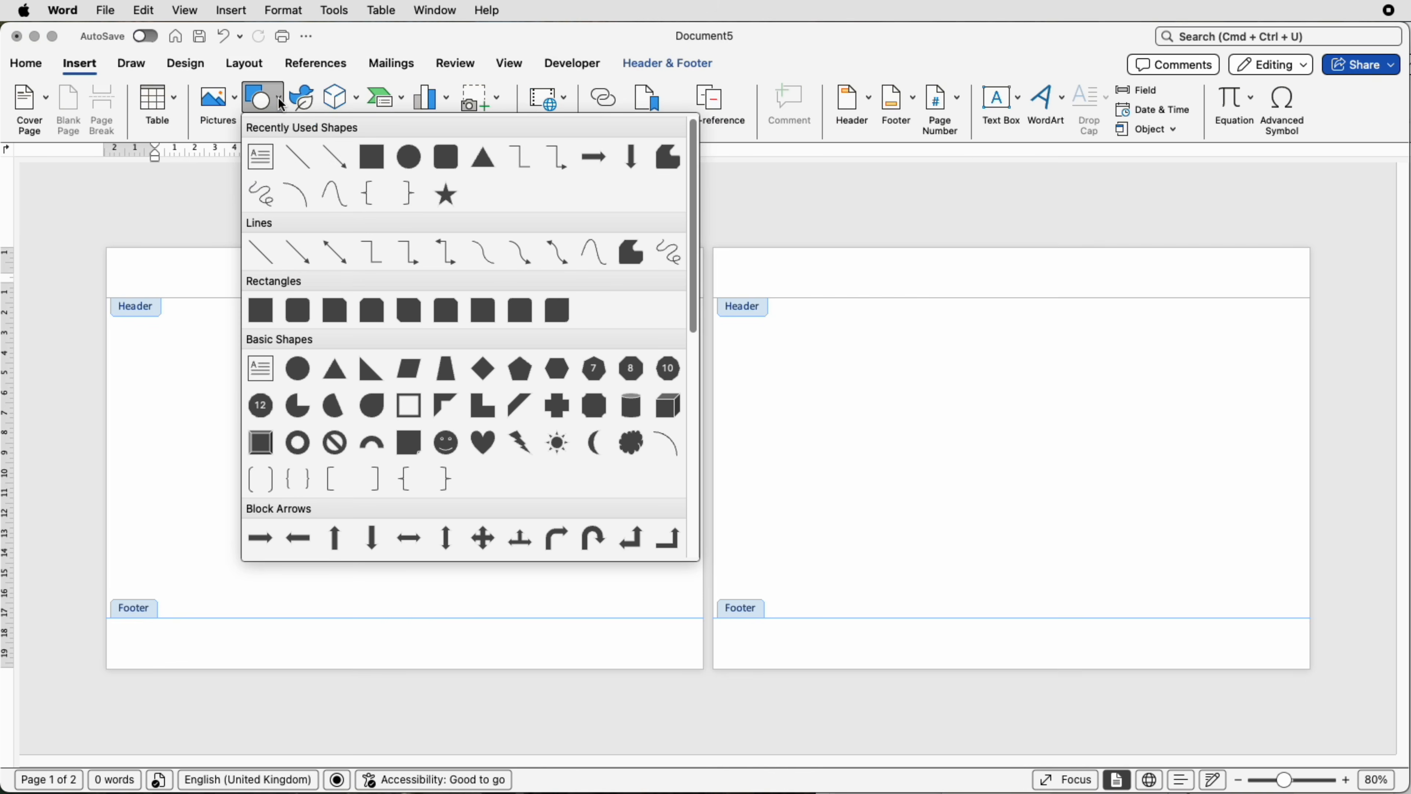
{"action": "left_click", "coordinate": [262, 252]}
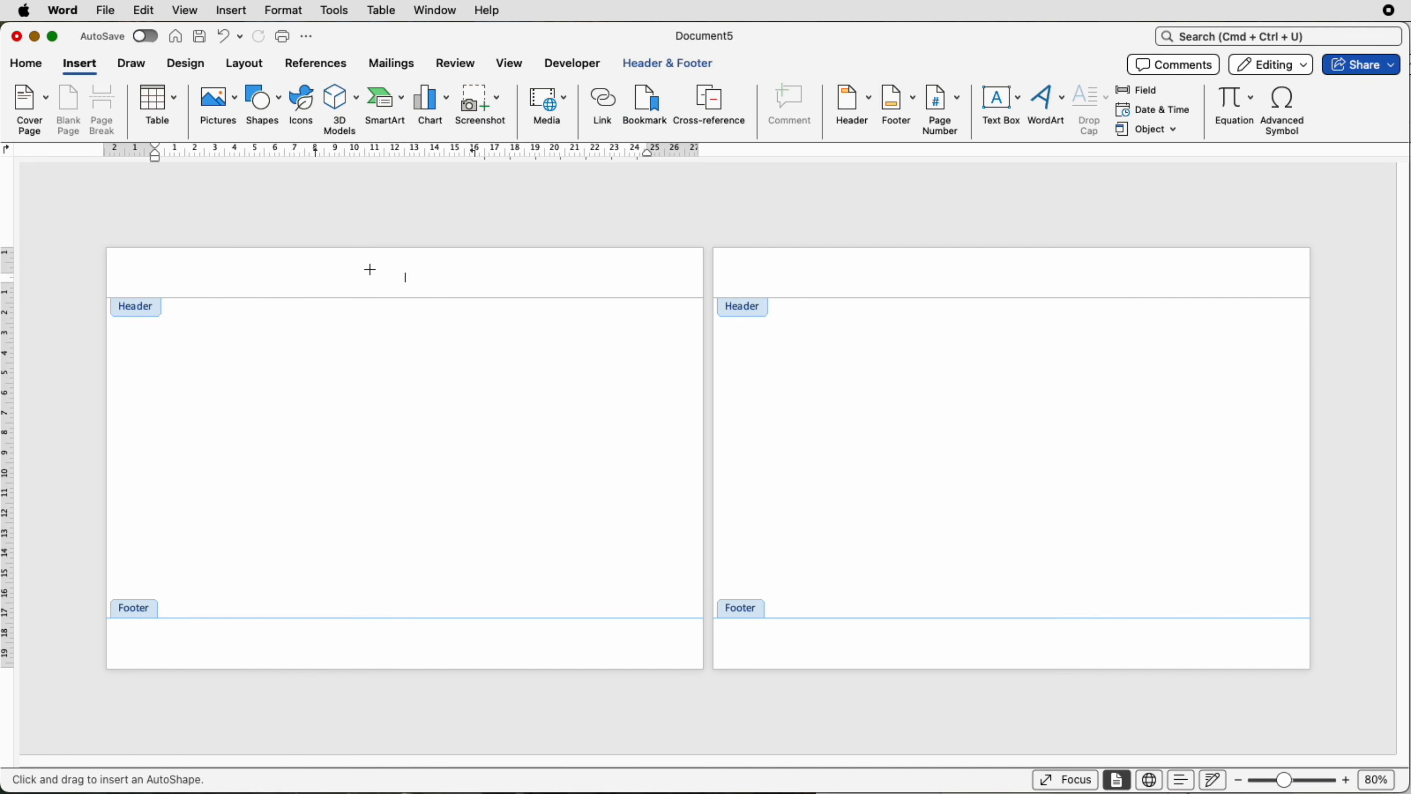
{"action": "left_click_drag", "start_coordinate": [377, 270], "coordinate": [378, 642]}
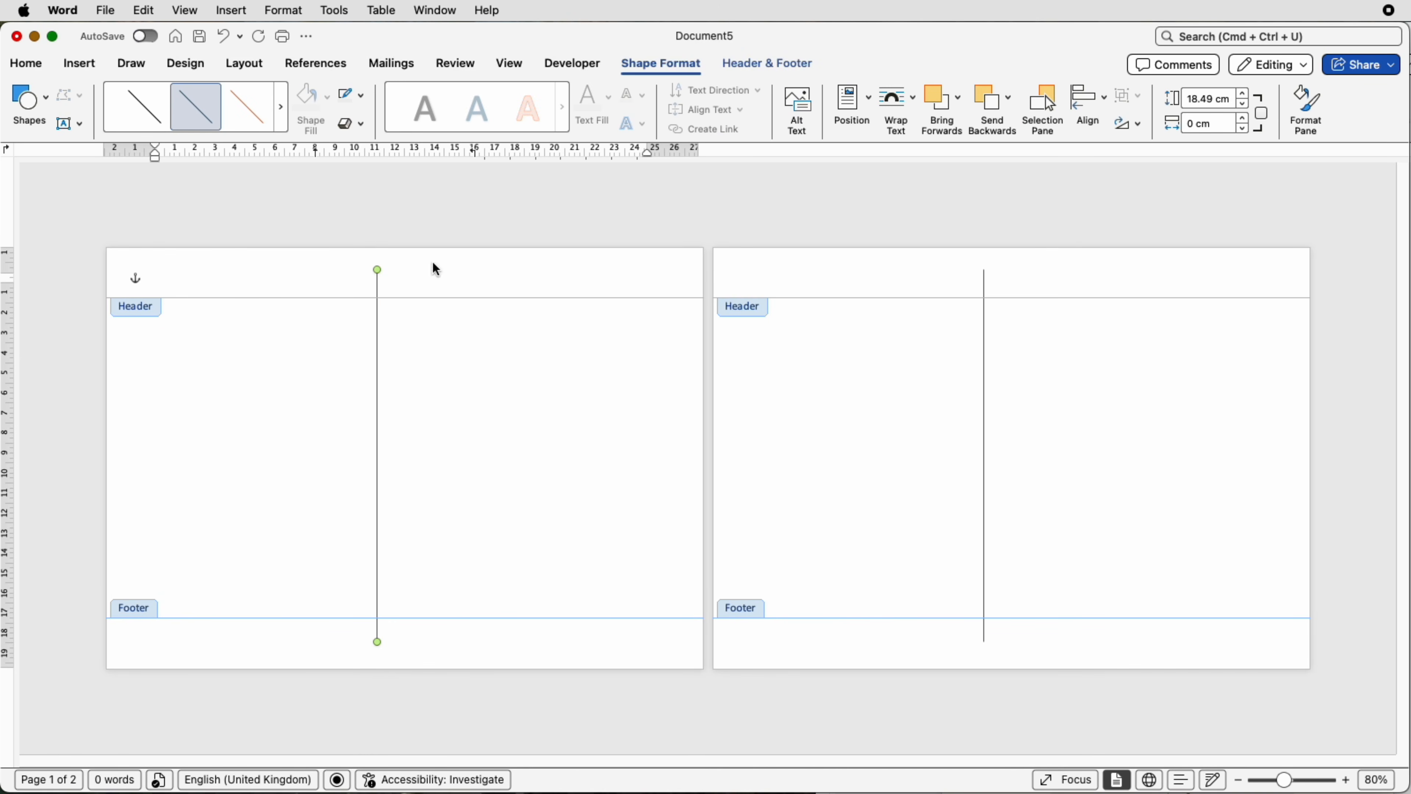
Centre the vertical line horizontally between the margins and return to editing the document body
{"action": "left_click", "coordinate": [1104, 102]}
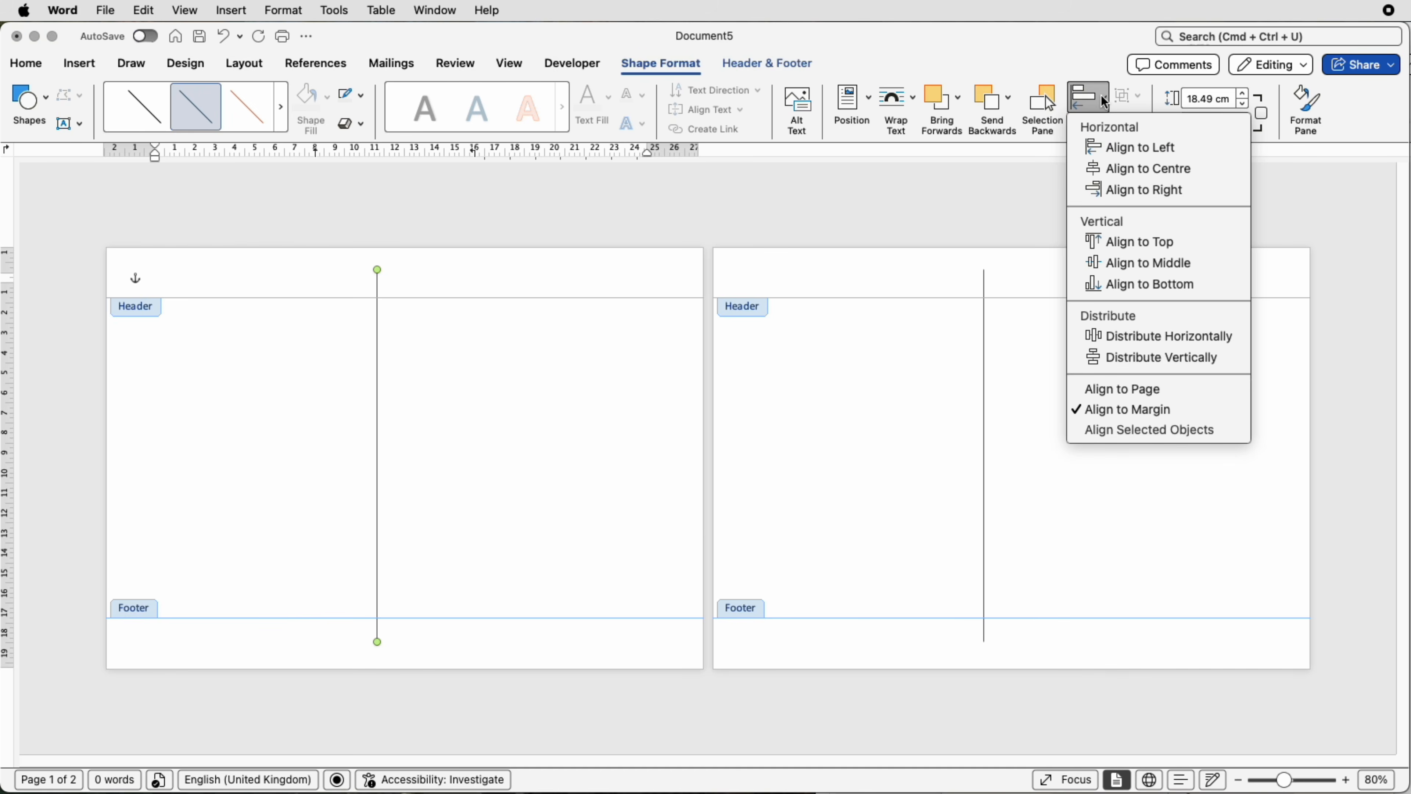
{"action": "left_click", "coordinate": [1118, 169]}
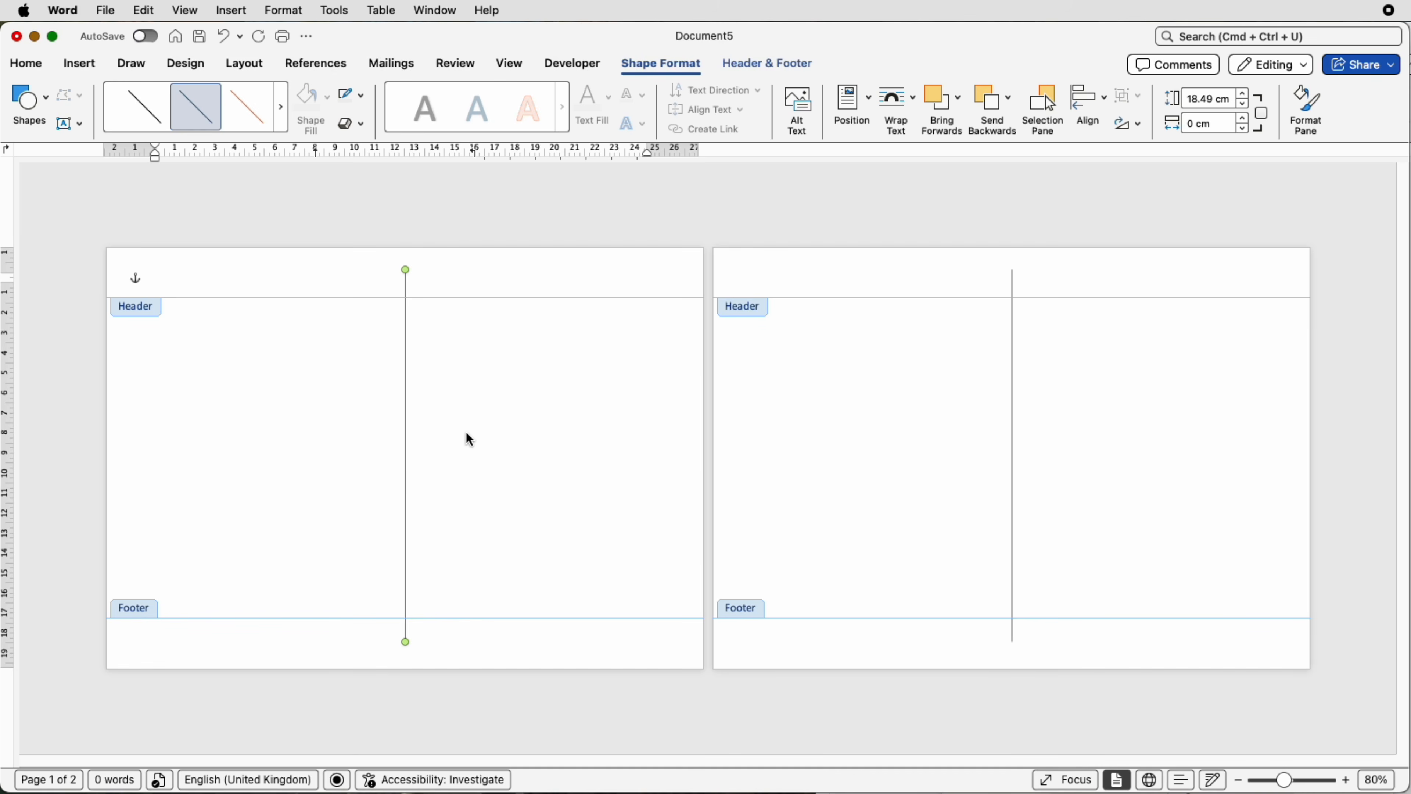
{"action": "double_click", "coordinate": [481, 425]}
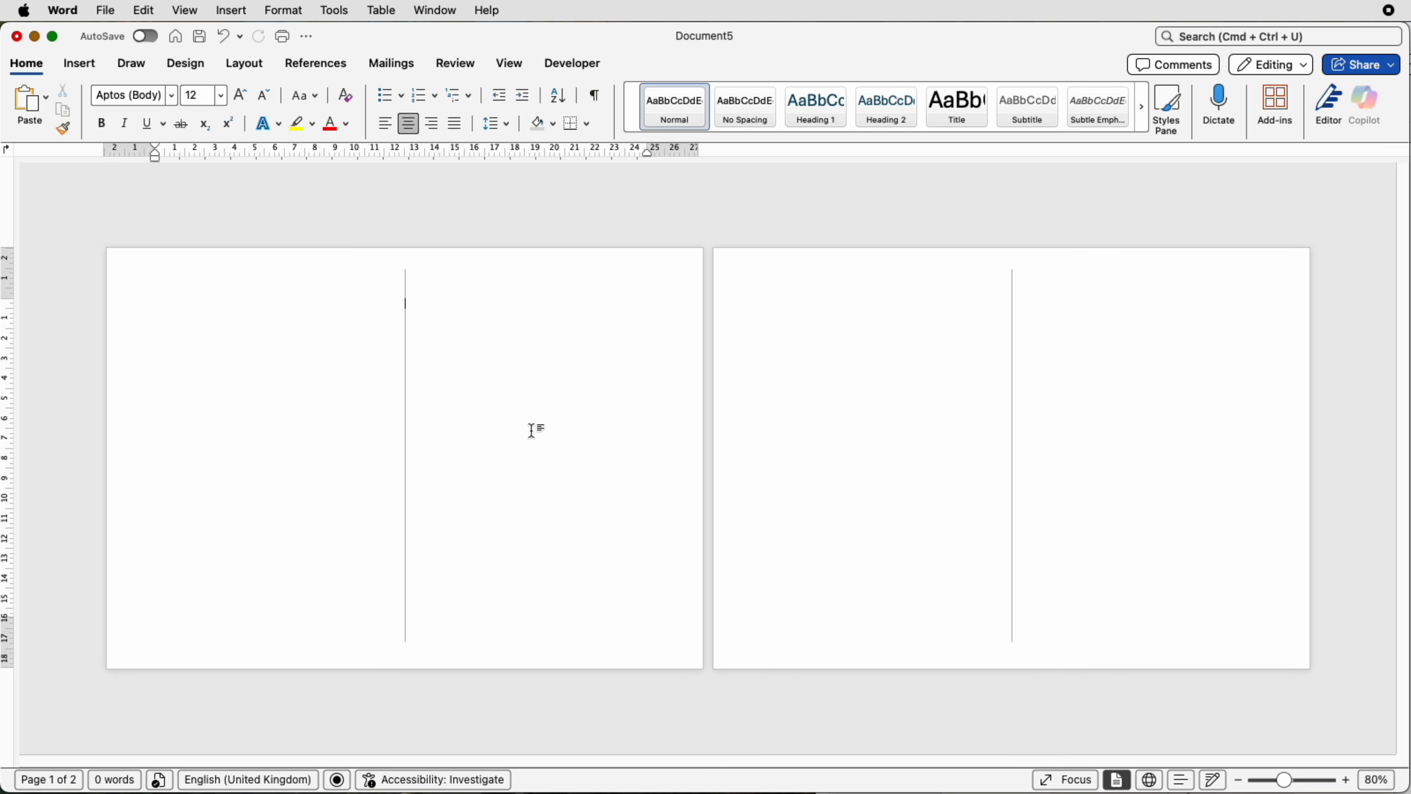
Draw a text box about 10.6 cm wide and 2.9 cm high near the top of the first page's right half
{"action": "left_click", "coordinate": [79, 63]}
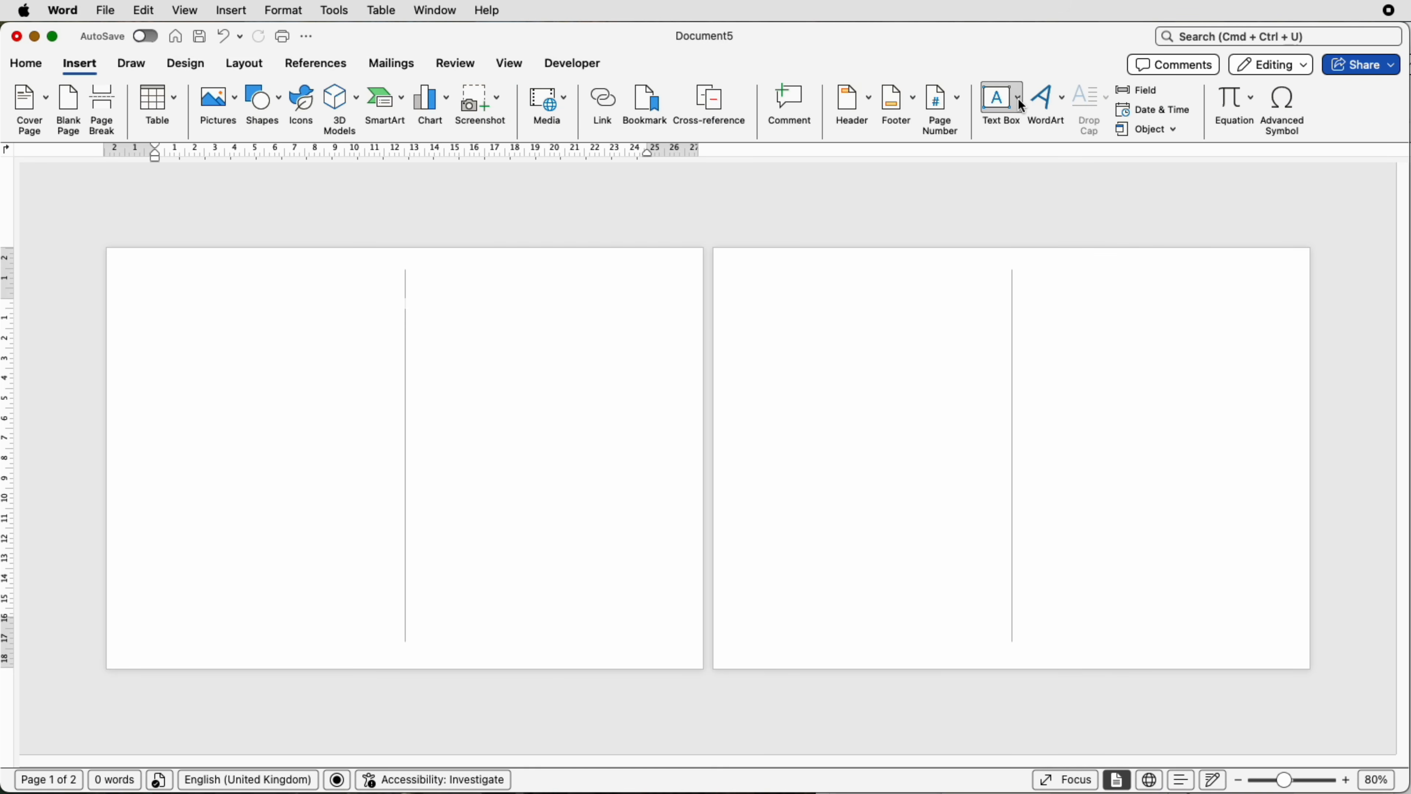
{"action": "left_click", "coordinate": [1018, 103]}
{"action": "left_click", "coordinate": [1033, 131]}
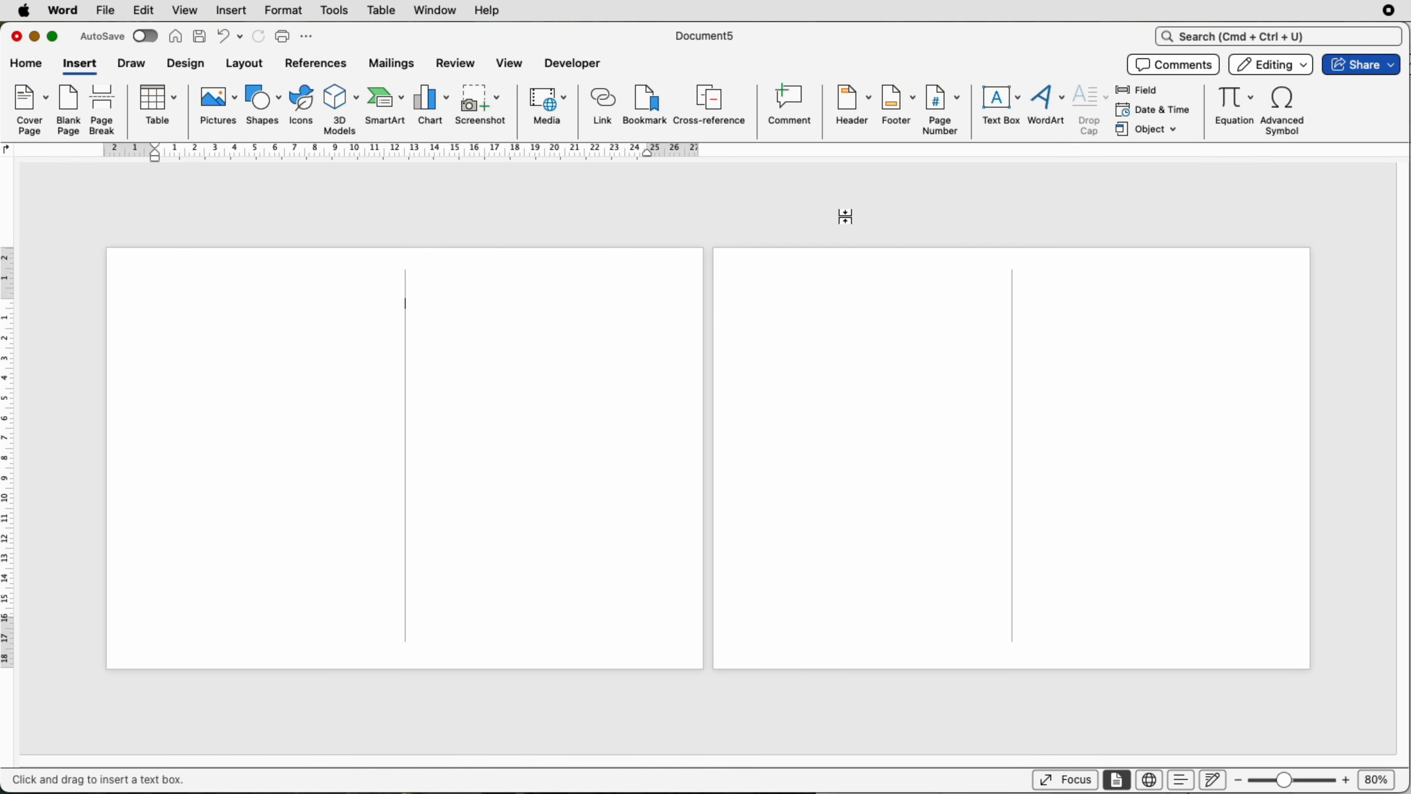
{"action": "mouse_move", "coordinate": [431, 293]}
{"action": "left_mouse_down"}
{"action": "mouse_move", "coordinate": [490, 341]}
{"action": "mouse_move", "coordinate": [646, 350]}
{"action": "left_mouse_up"}
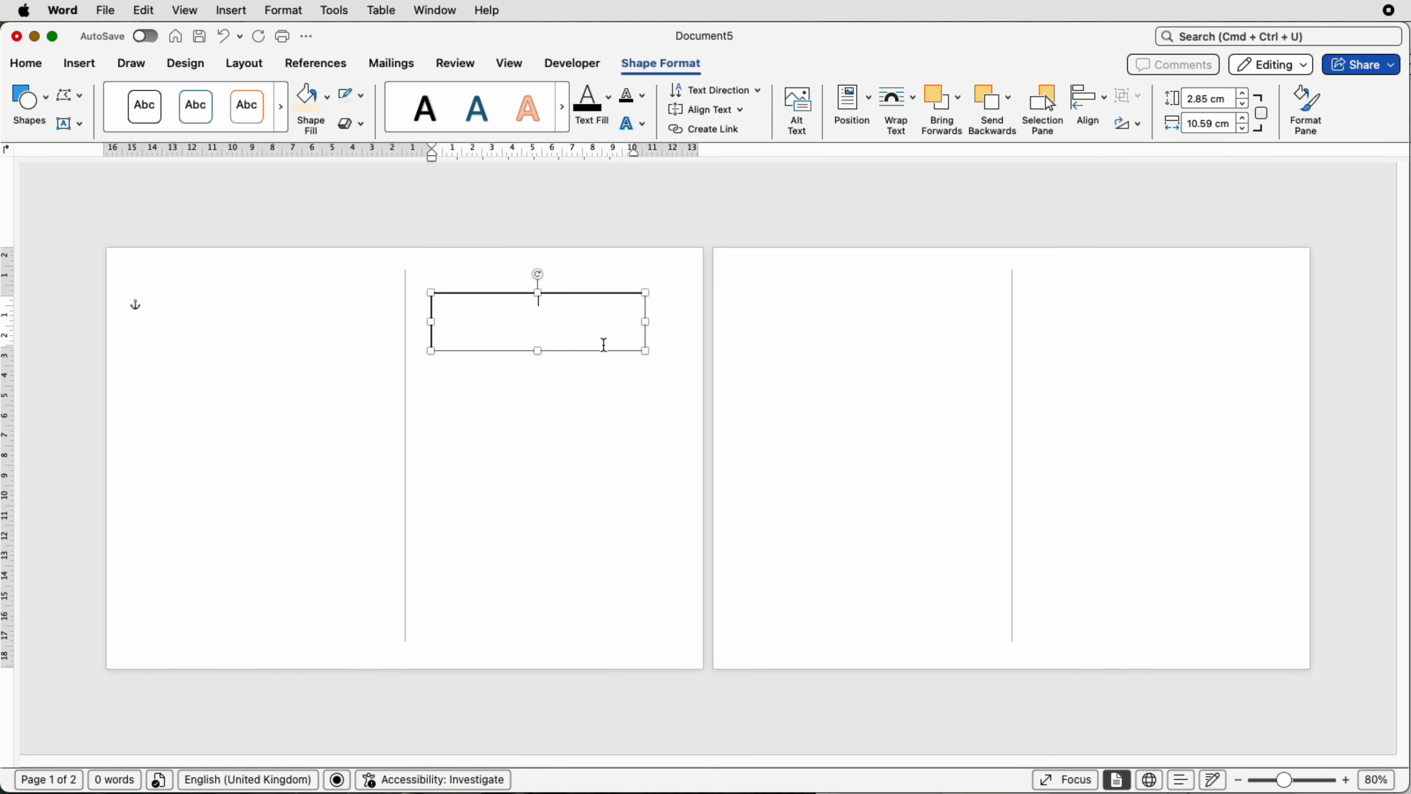
{"action": "type", "text": "ghjghjghjg"}
{"action": "key", "text": "BackSpace"}
{"action": "key", "text": "BackSpace"}
{"action": "key", "text": "BackSpace"}
{"action": "key", "text": "BackSpace"}
{"action": "key", "text": "BackSpace"}
{"action": "key", "text": "BackSpace"}
{"action": "key", "text": "BackSpace"}
{"action": "key", "text": "BackSpace"}
{"action": "key", "text": "BackSpace"}
{"action": "key", "text": "BackSpace"}
Enter the title "Daily Motivation & Reflection Guide" in the text box
{"action": "type", "text": "Daily Motivation & Reflection Guide"}
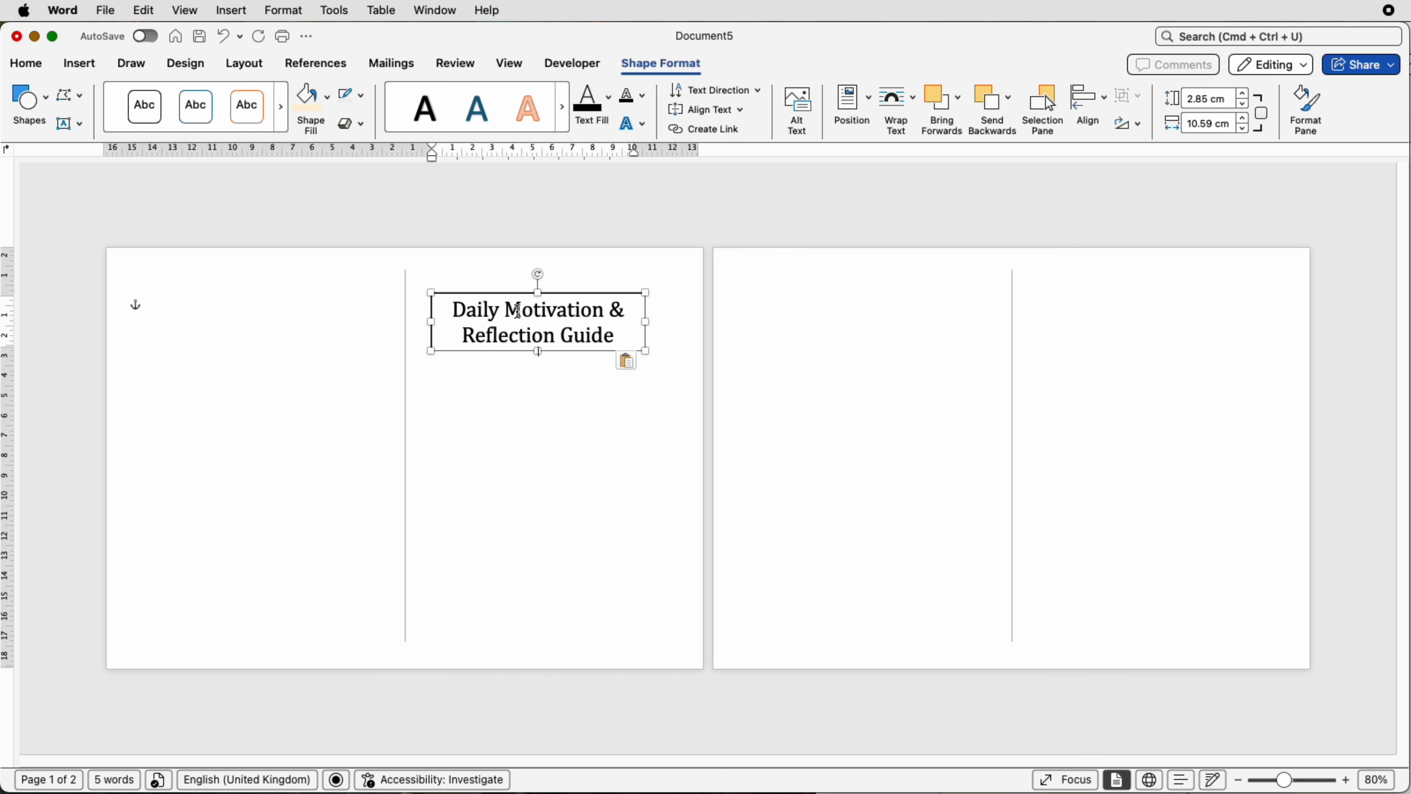
{"action": "left_click", "coordinate": [44, 71]}
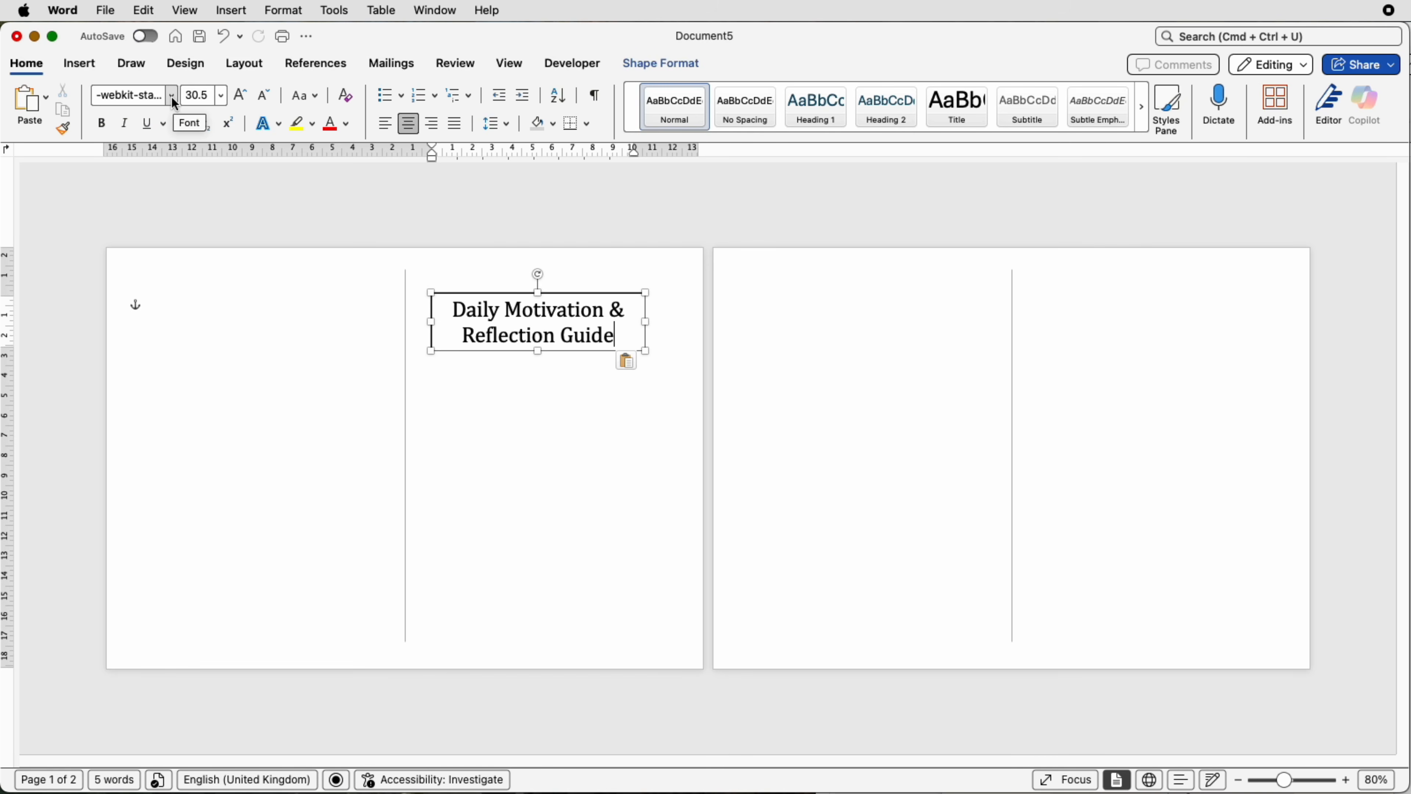
{"action": "left_click", "coordinate": [172, 96]}
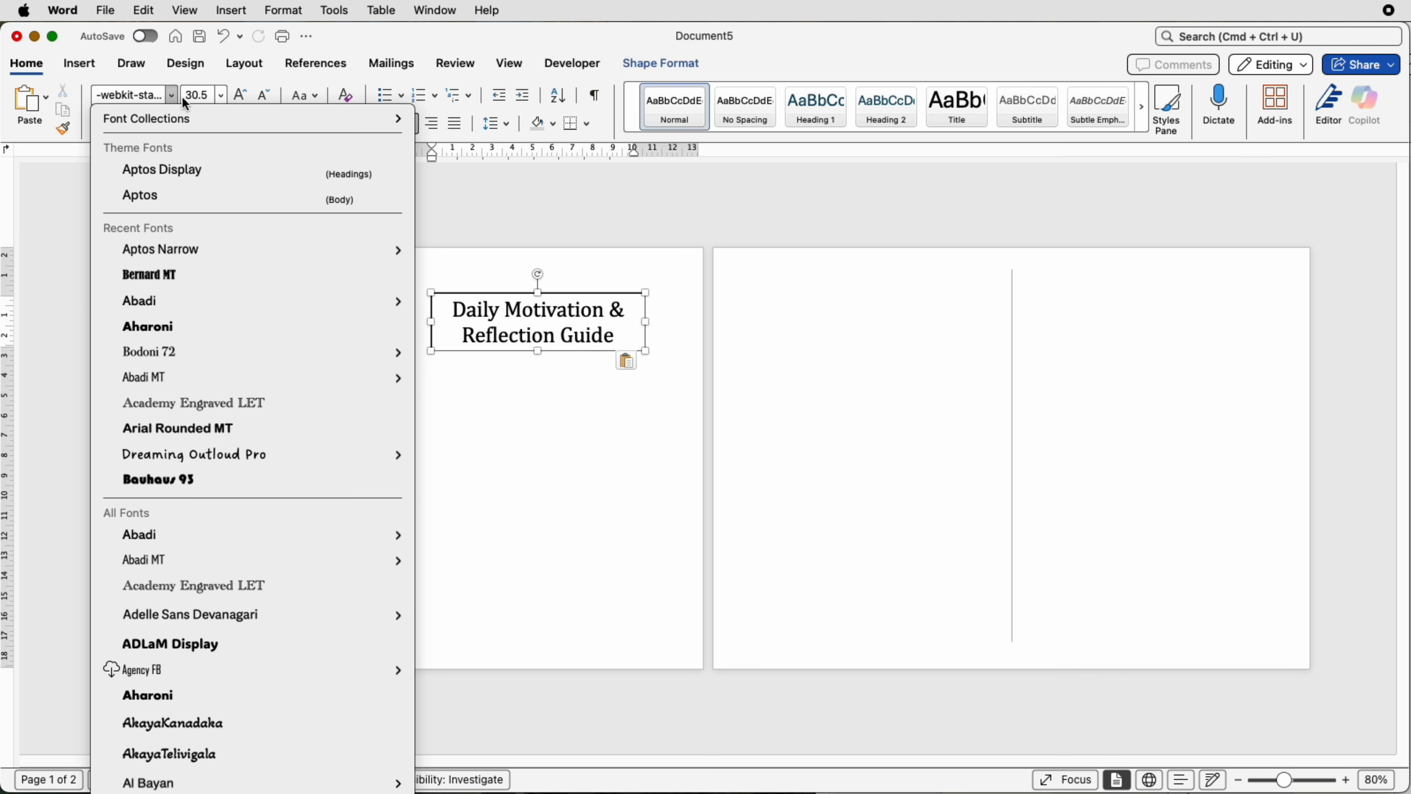
{"action": "left_click", "coordinate": [576, 378]}
{"action": "left_click", "coordinate": [576, 378]}
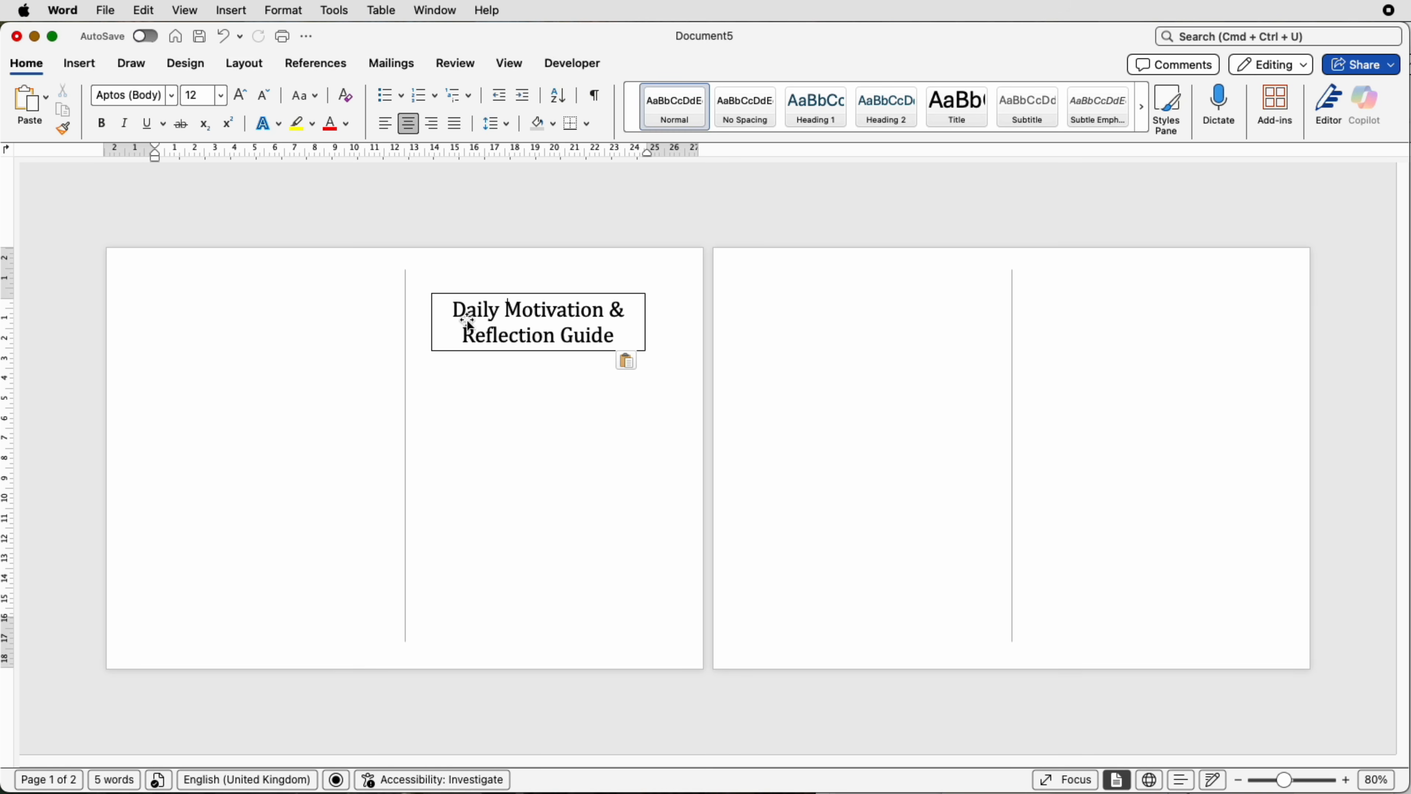
Set the title text box to no outline and no fill
{"action": "left_click", "coordinate": [560, 318]}
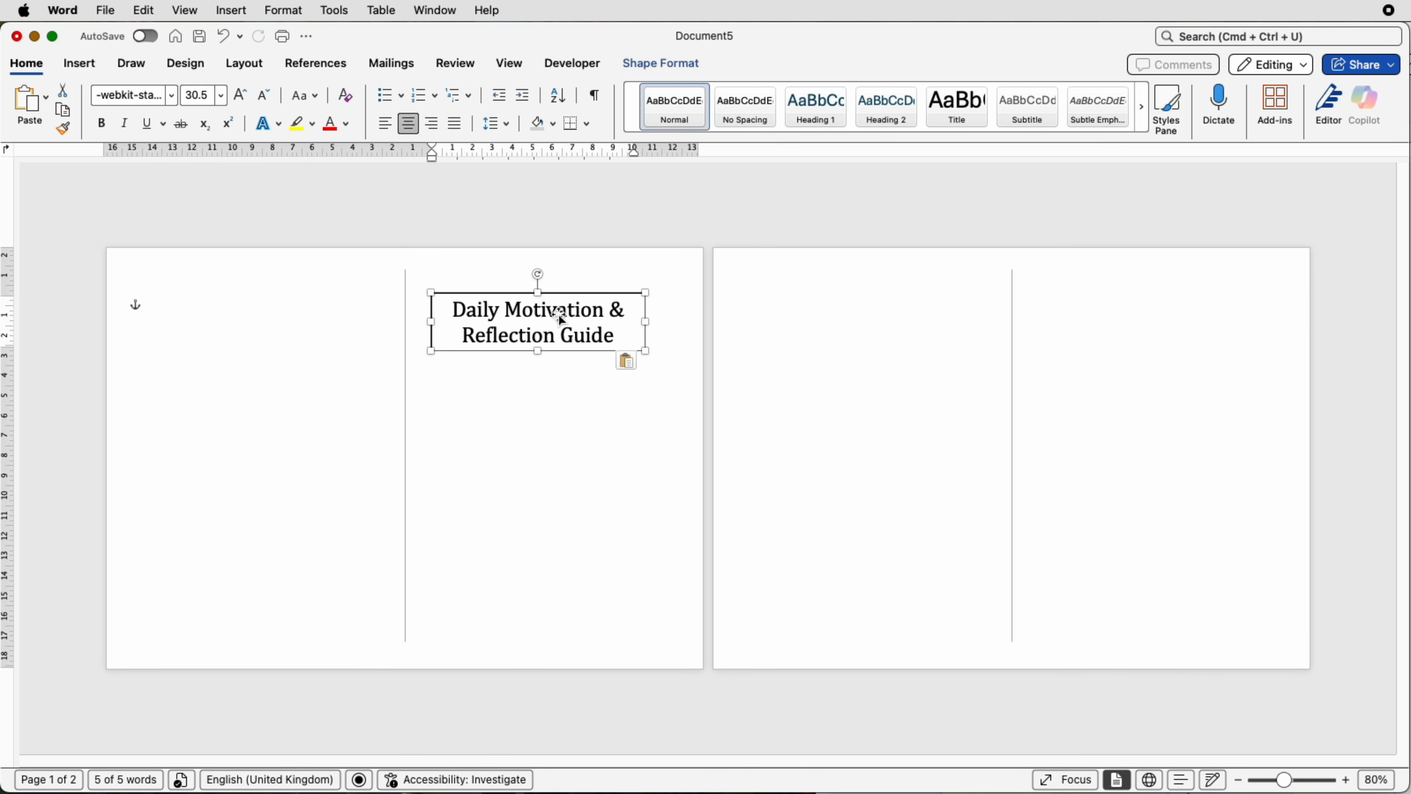
{"action": "left_click", "coordinate": [644, 62]}
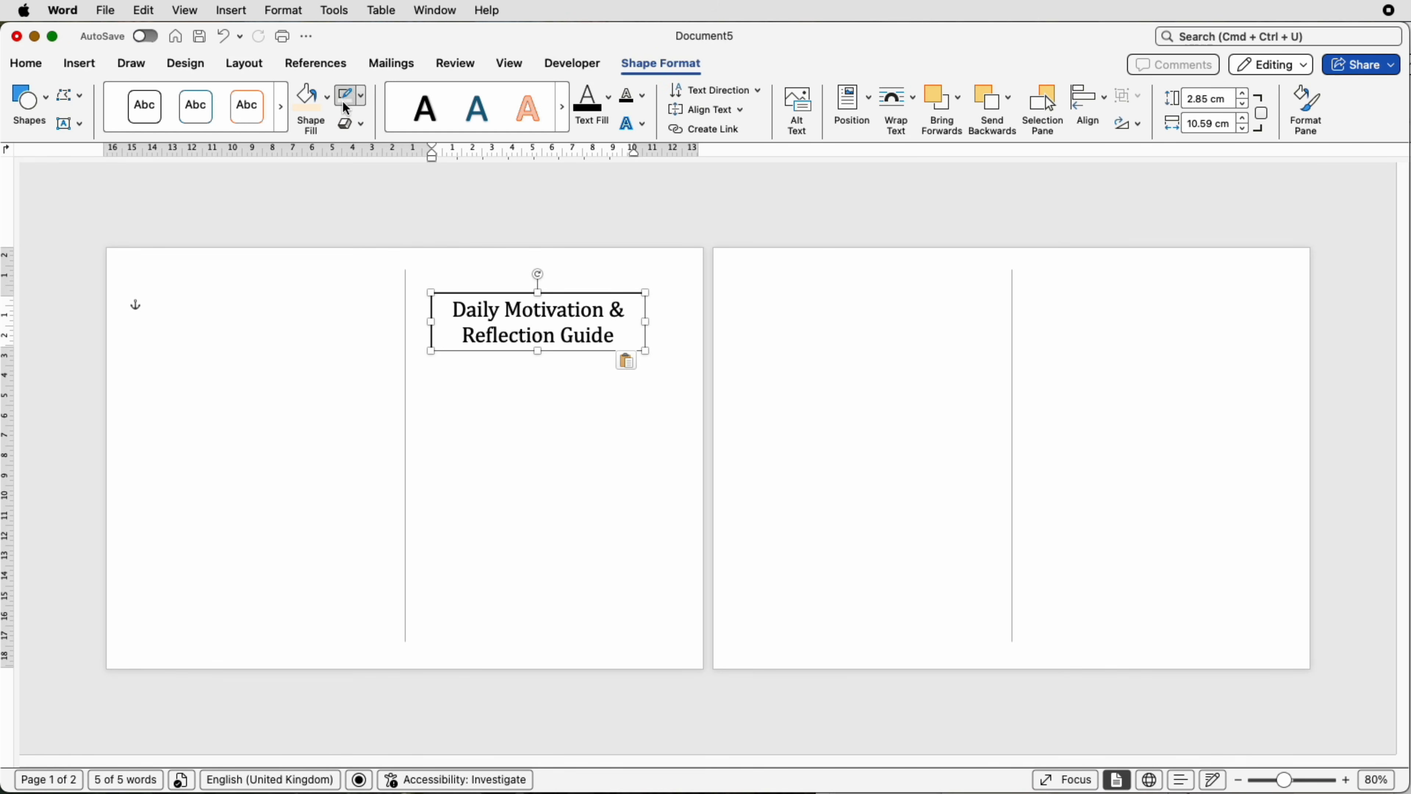
{"action": "left_click", "coordinate": [364, 99]}
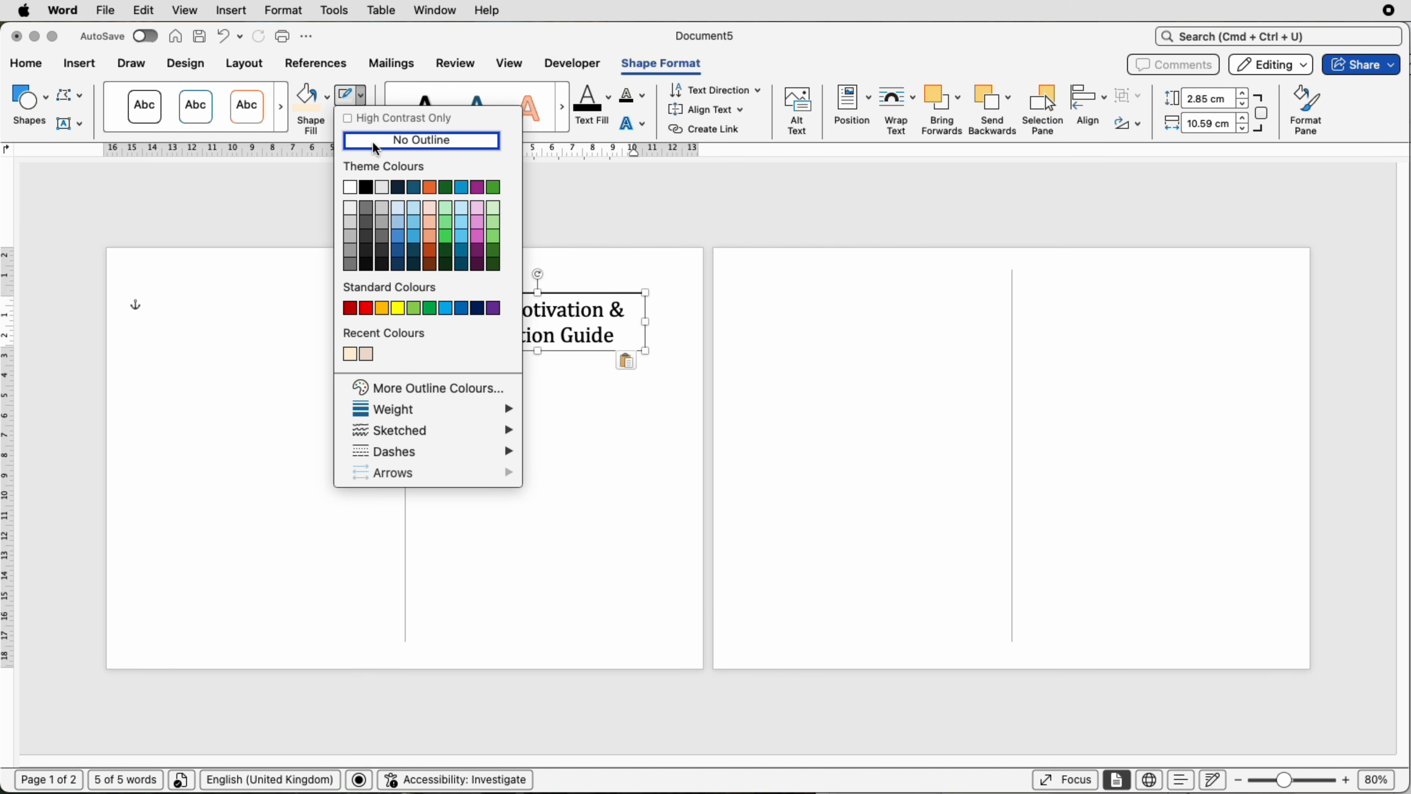
{"action": "left_click", "coordinate": [373, 142]}
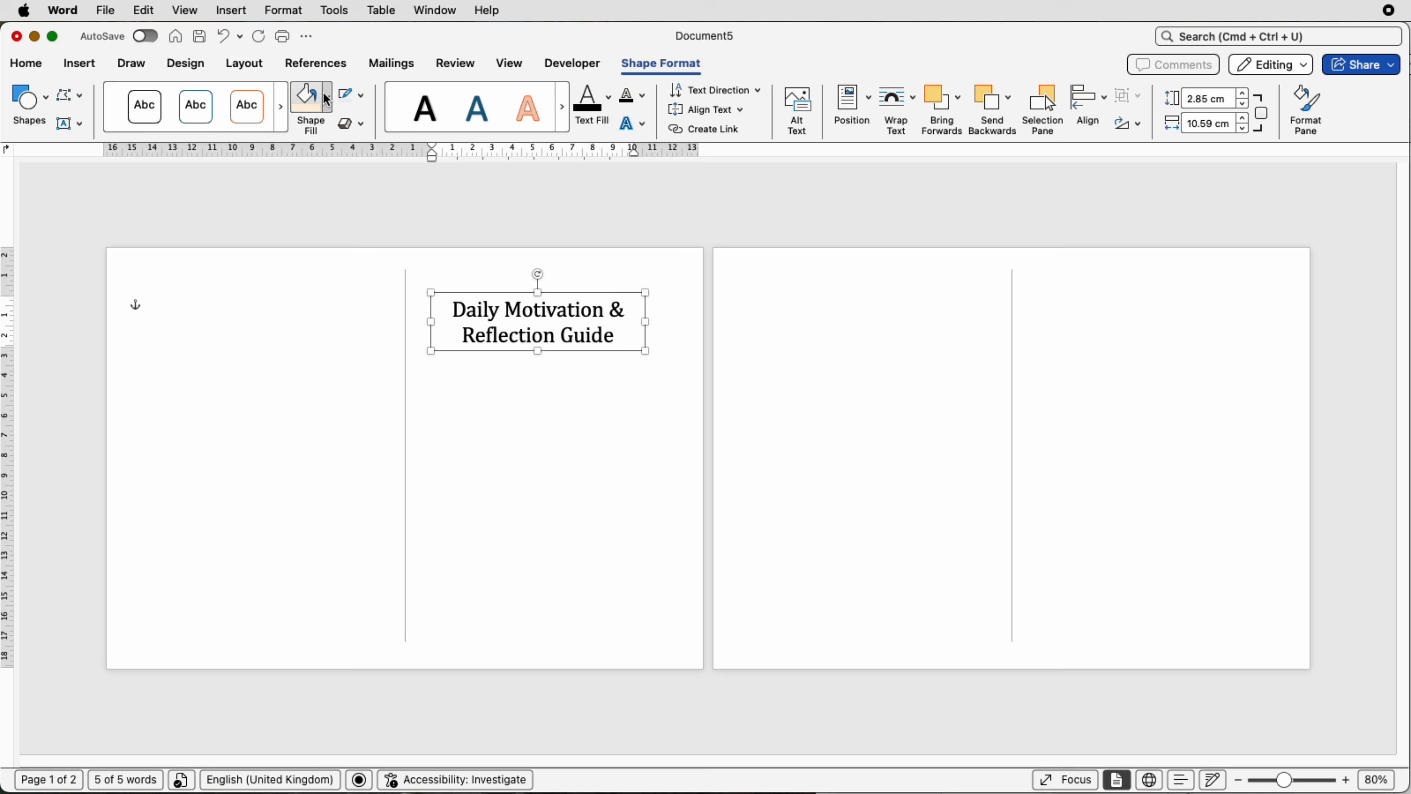
{"action": "left_click", "coordinate": [328, 104]}
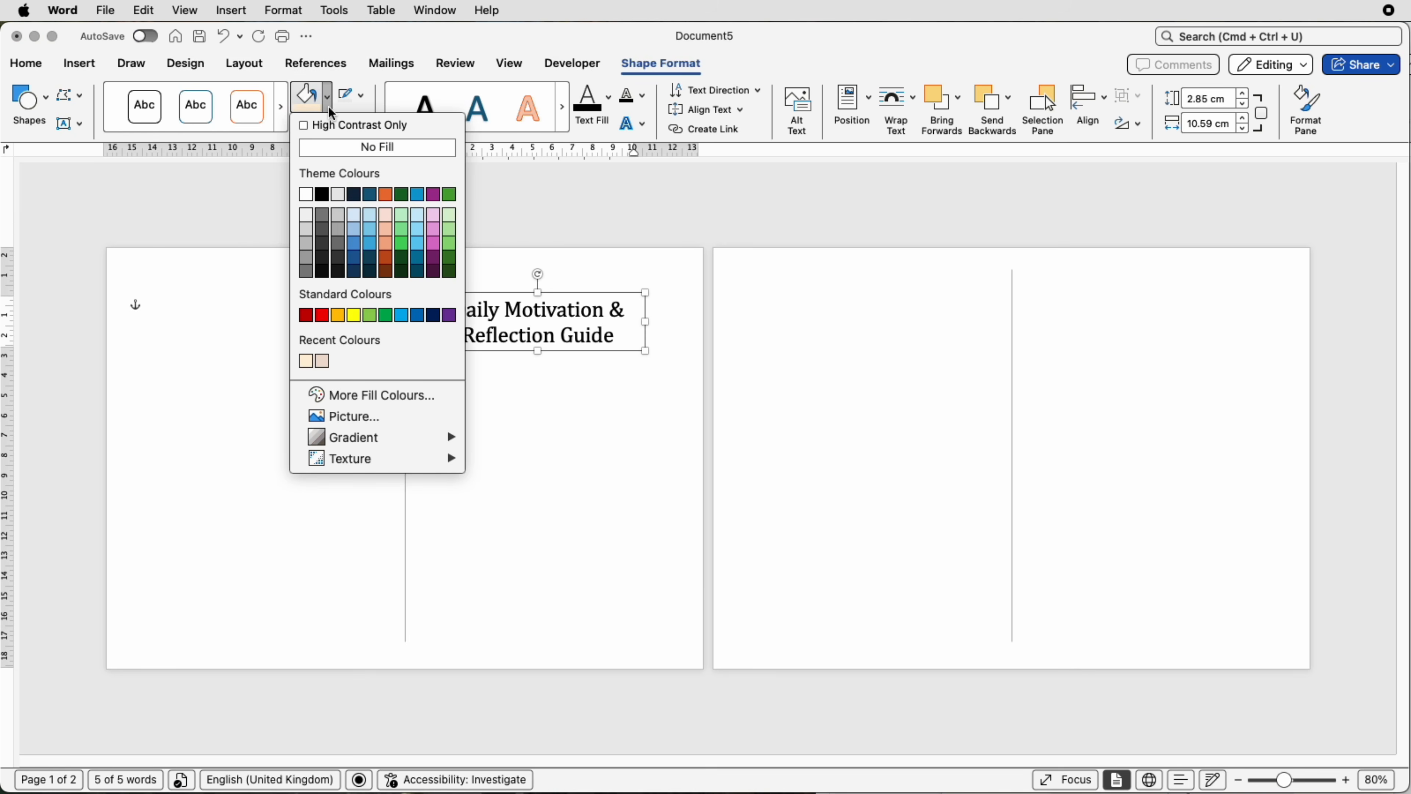
{"action": "left_click", "coordinate": [337, 148]}
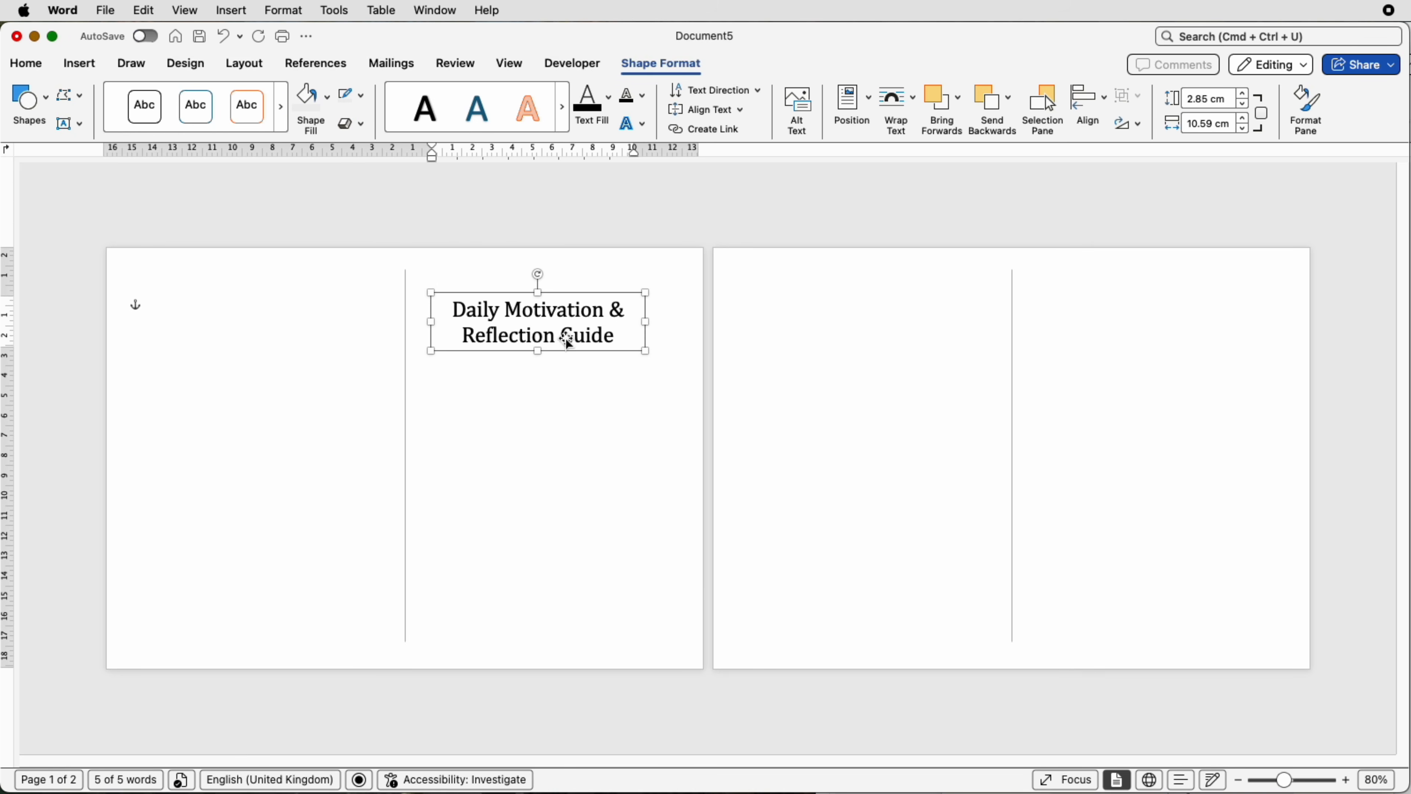
Move the title text box slightly up and widen it to about 14.8 cm, from the dividing line to the page's right edge
{"action": "mouse_move", "coordinate": [567, 340]}
{"action": "left_mouse_down"}
{"action": "mouse_move", "coordinate": [388, 334]}
{"action": "mouse_move", "coordinate": [582, 332]}
{"action": "left_mouse_up"}
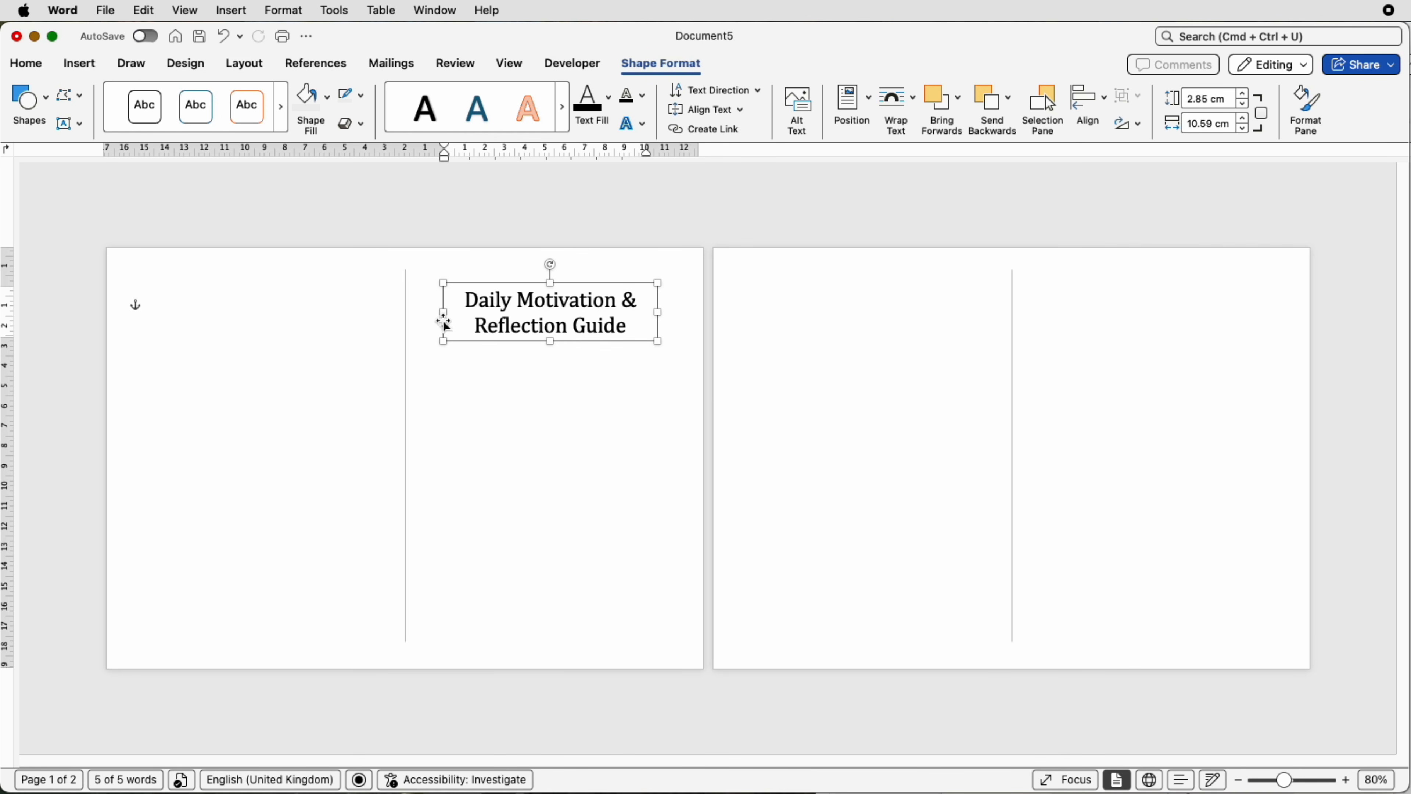
{"action": "left_click_drag", "start_coordinate": [443, 313], "coordinate": [408, 313]}
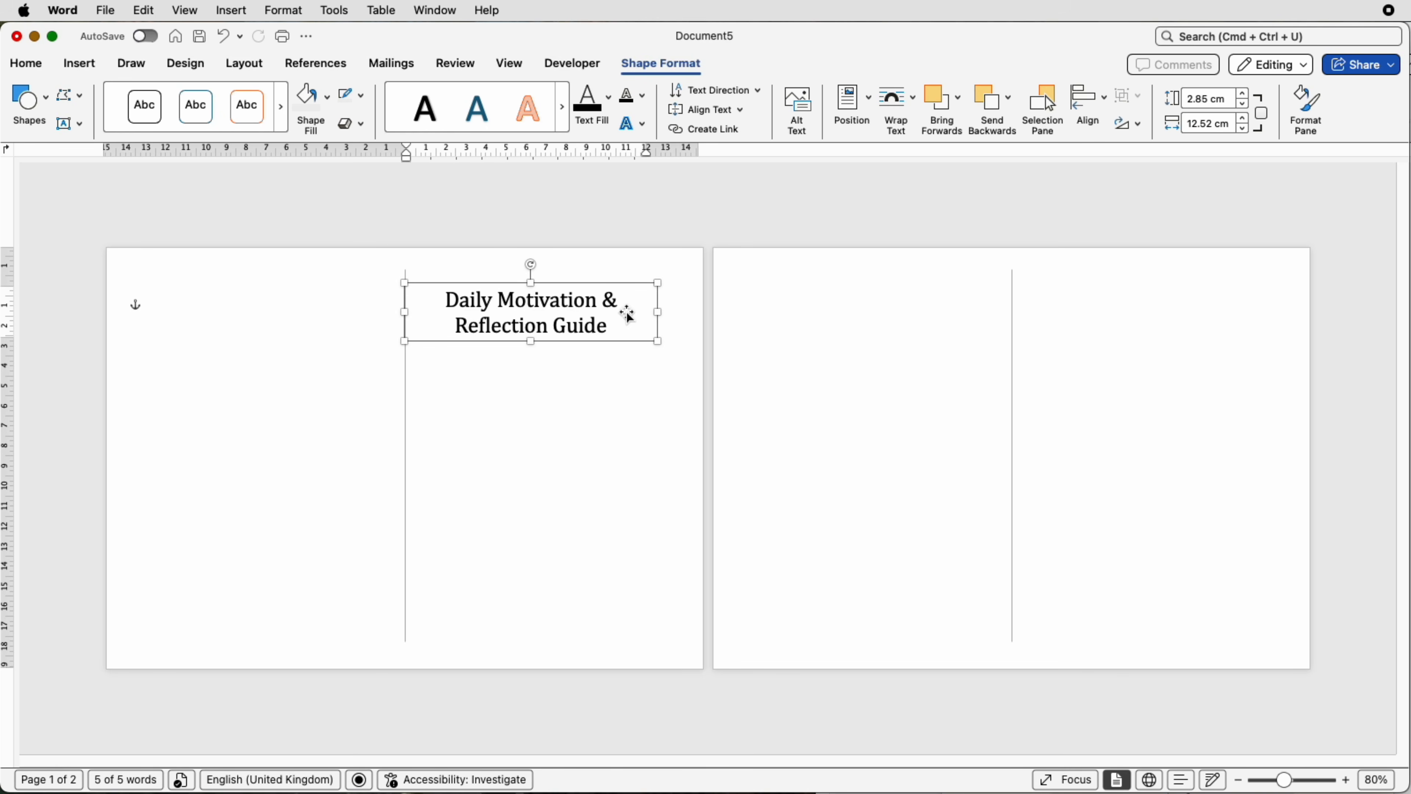
{"action": "left_click_drag", "start_coordinate": [658, 313], "coordinate": [703, 314]}
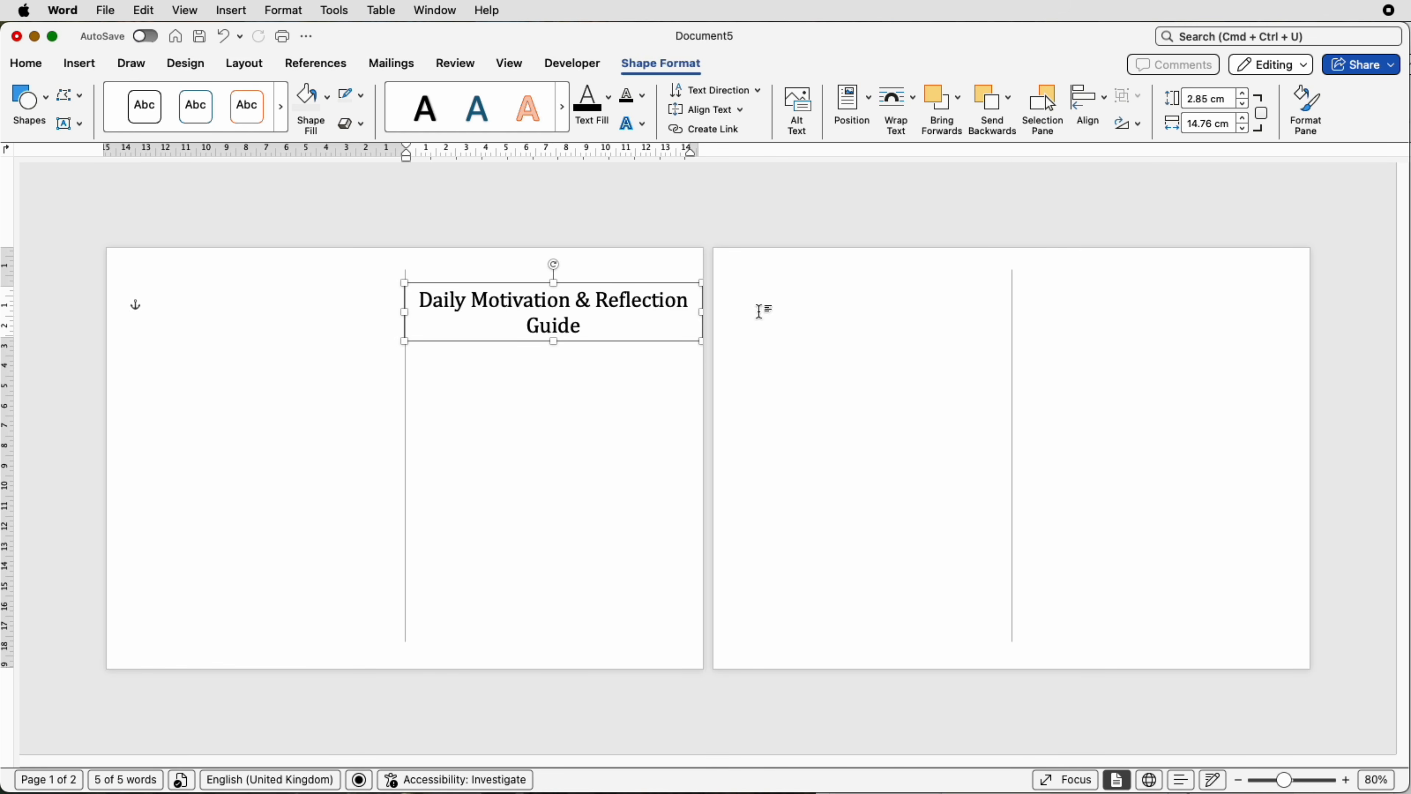
Try centring the title text box horizontally between the margins, and undo the alignment
{"action": "left_click", "coordinate": [1104, 102]}
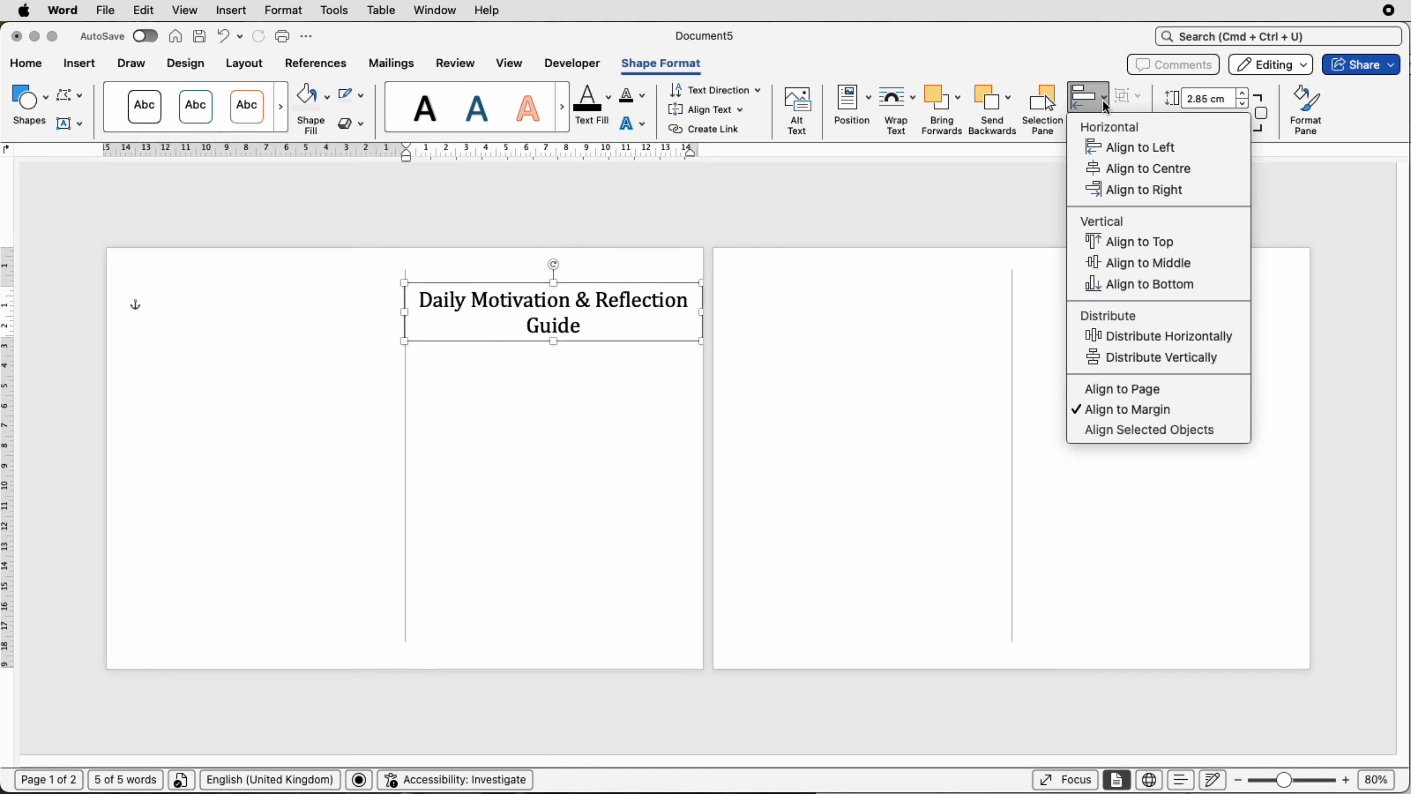
{"action": "left_click", "coordinate": [1111, 171]}
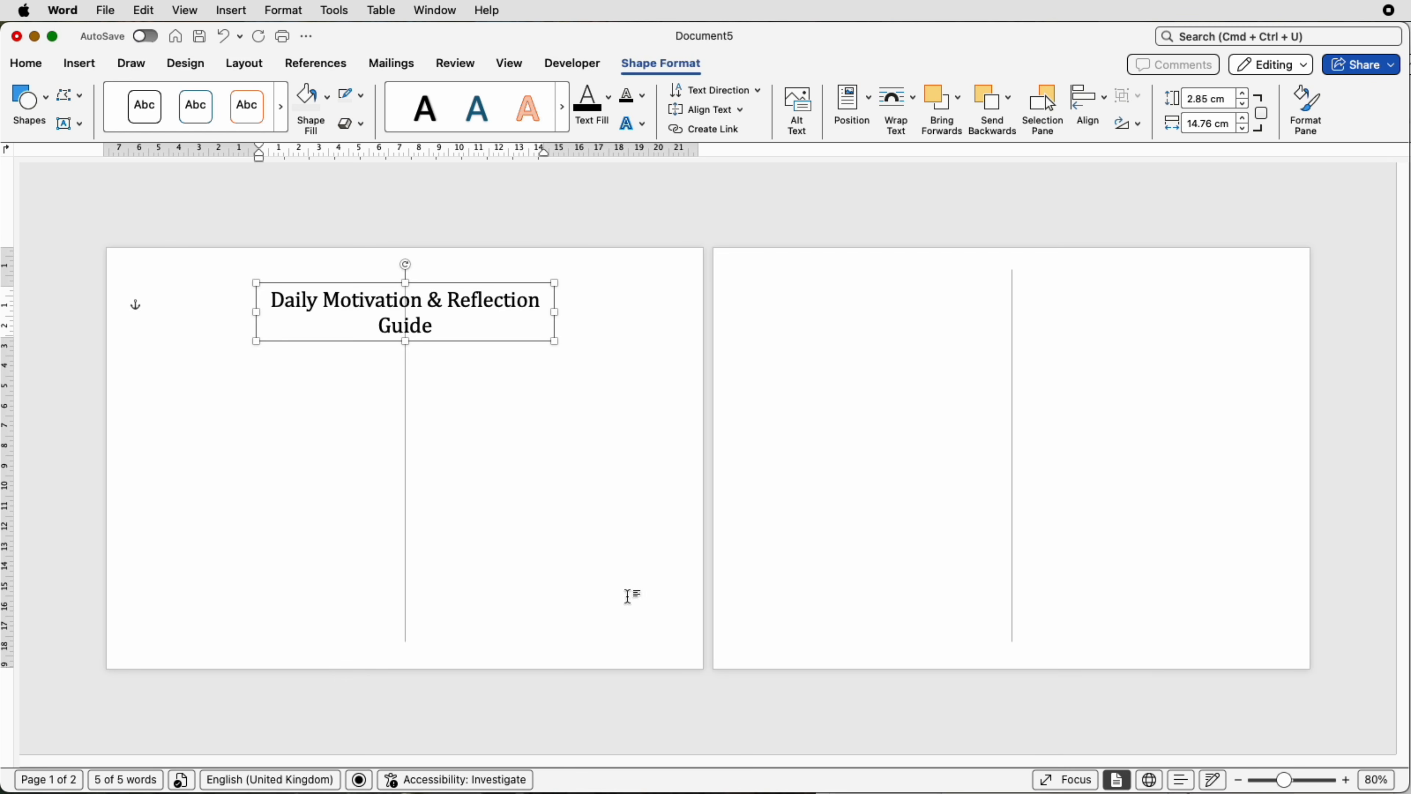
{"action": "key", "text": "super+z"}
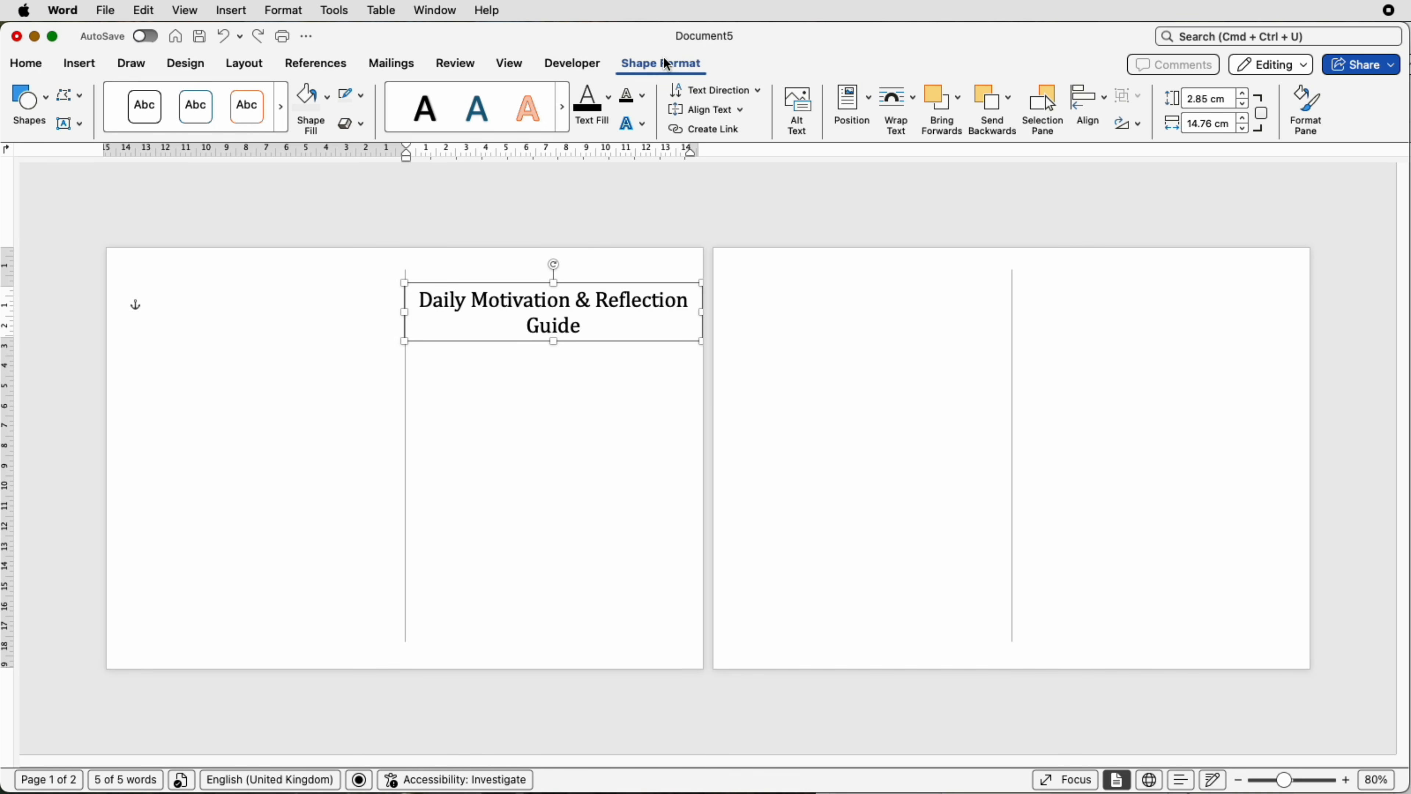
Set the title text box's left internal margin to 0.7 cm in its shape formatting options
{"action": "left_click", "coordinate": [1308, 115]}
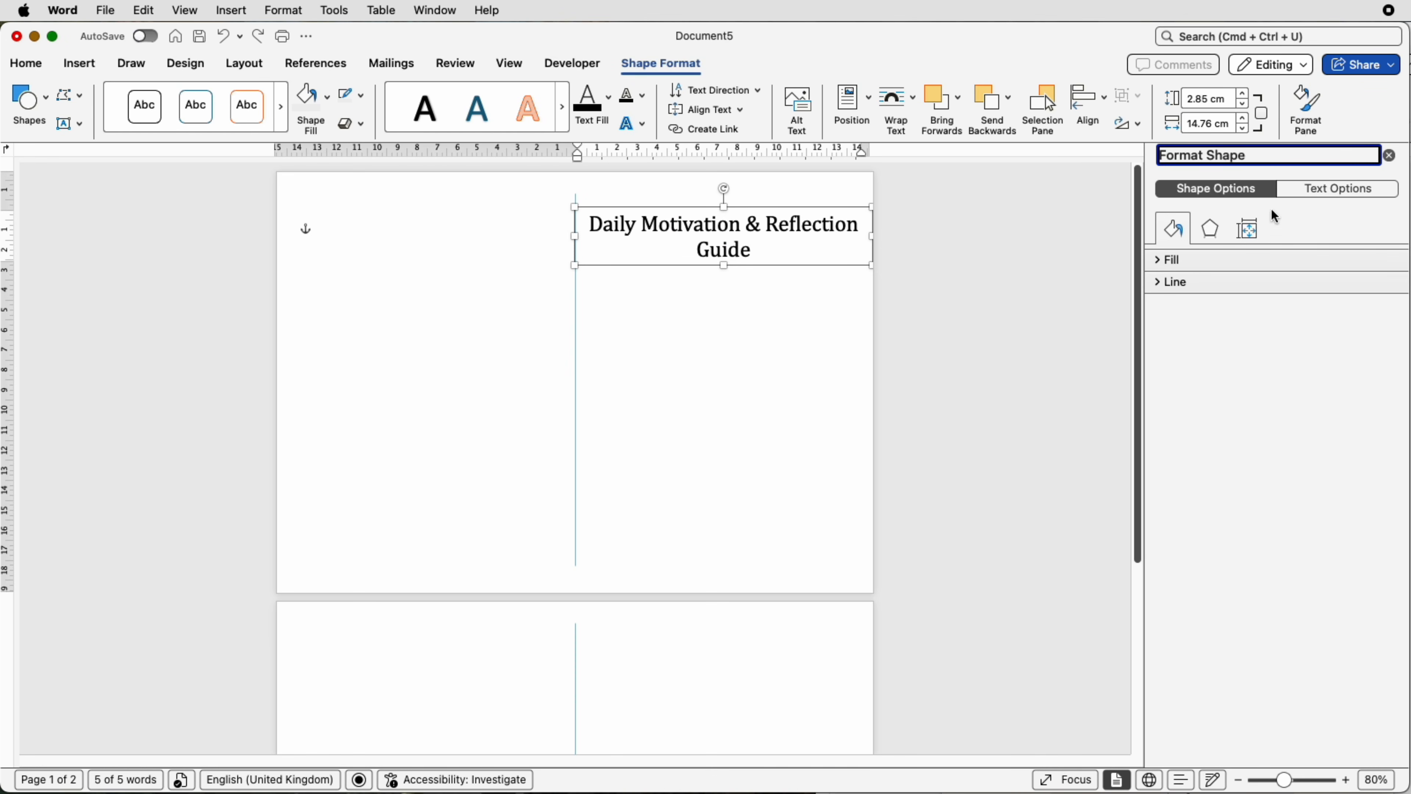
{"action": "left_click", "coordinate": [1248, 229]}
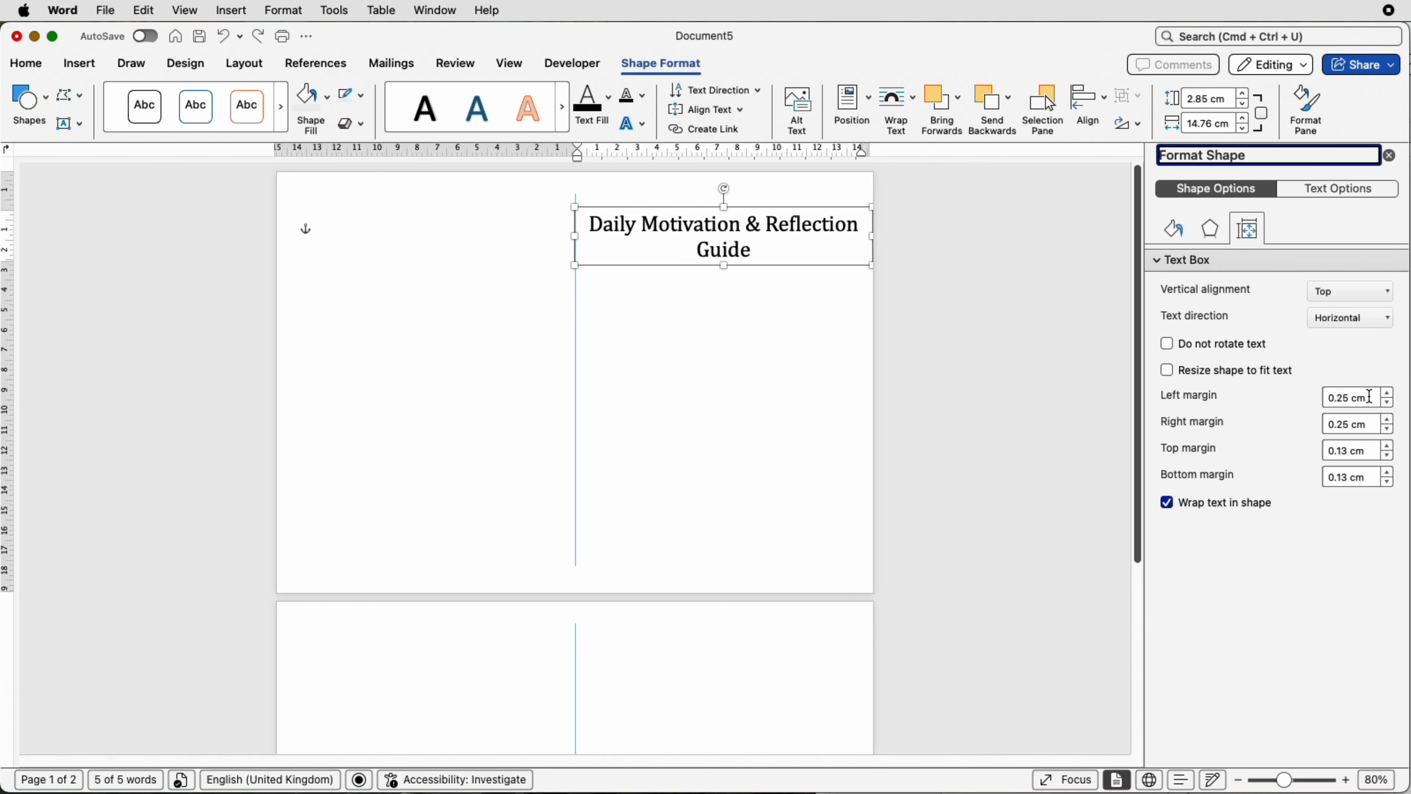
{"action": "left_click", "coordinate": [1388, 393]}
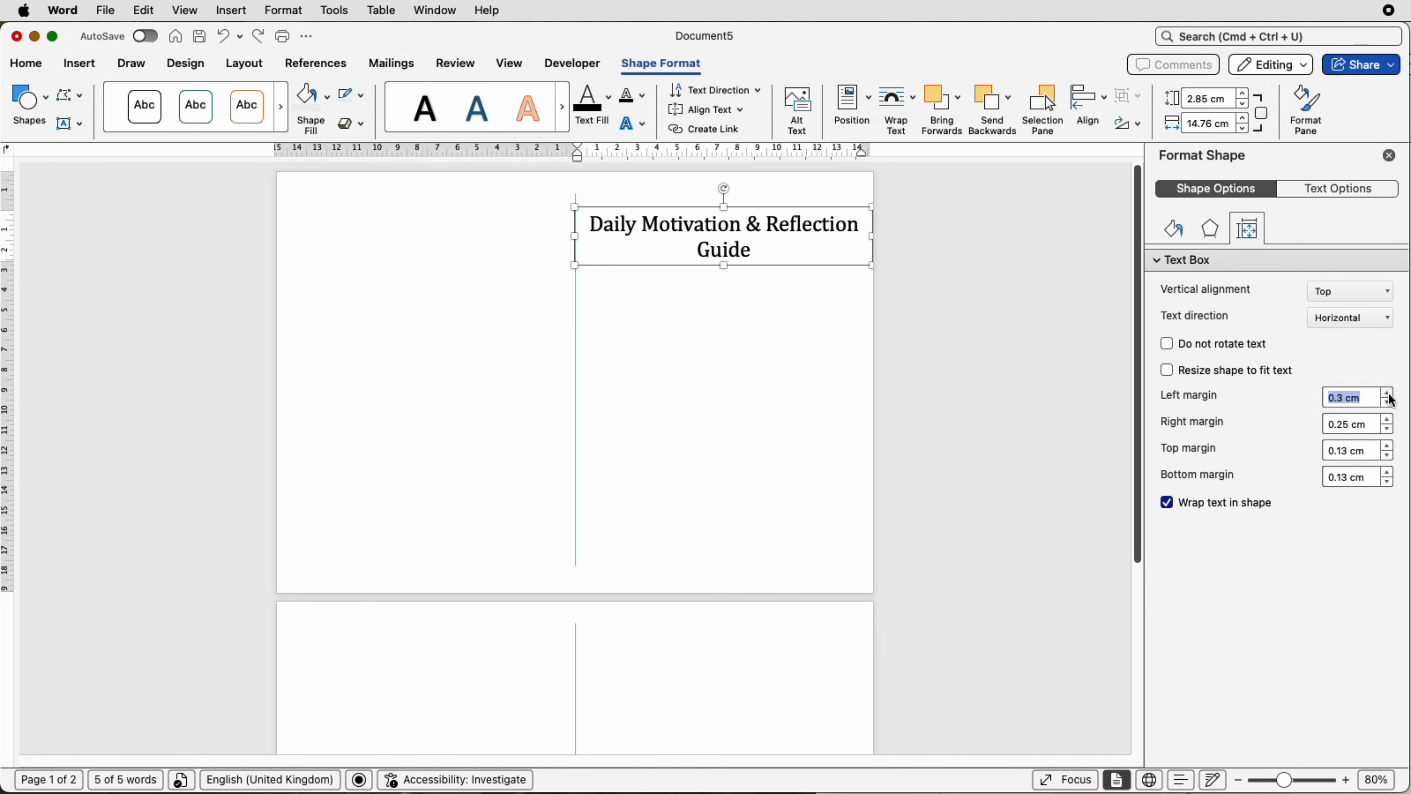
{"action": "left_click", "coordinate": [1389, 394]}
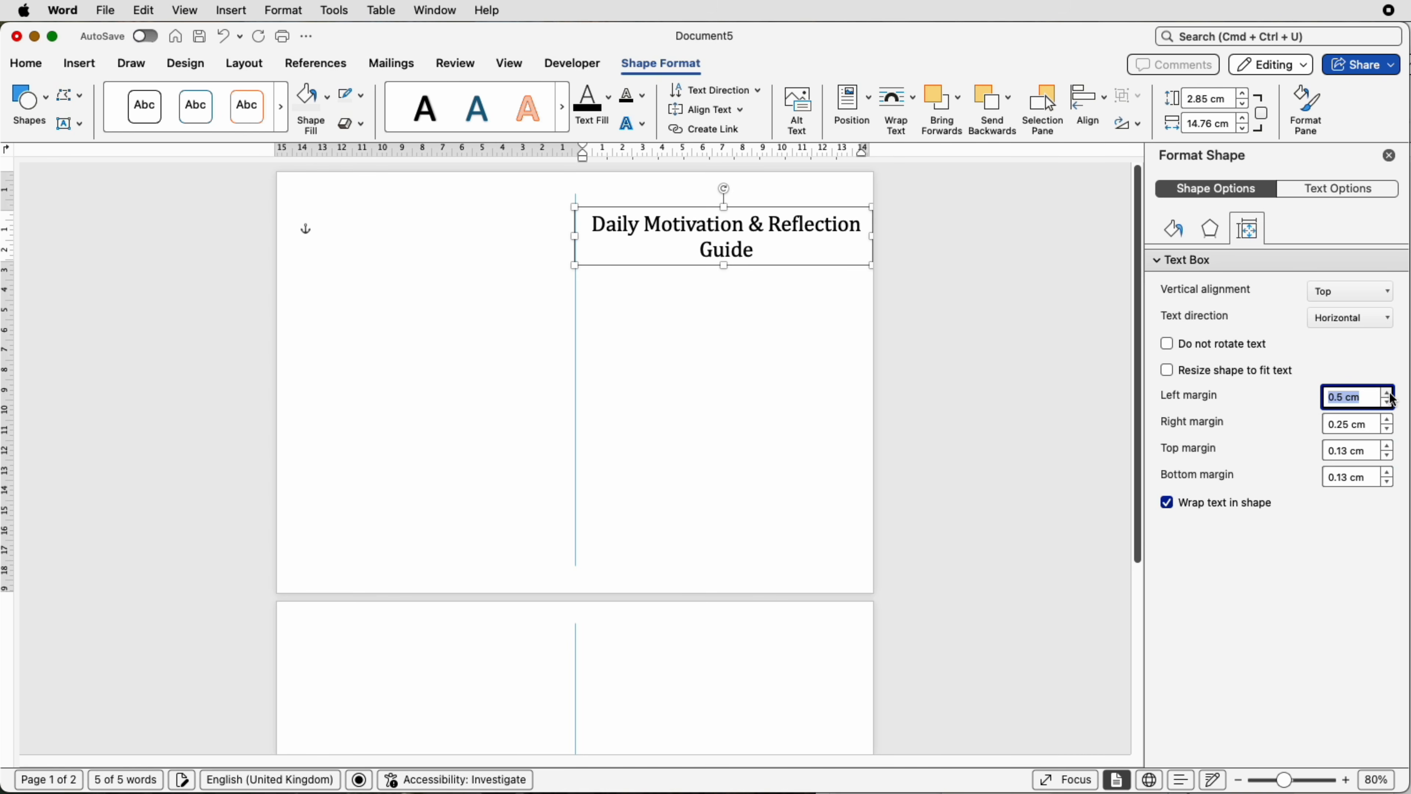
{"action": "left_click", "coordinate": [1388, 393]}
{"action": "left_click", "coordinate": [1388, 393]}
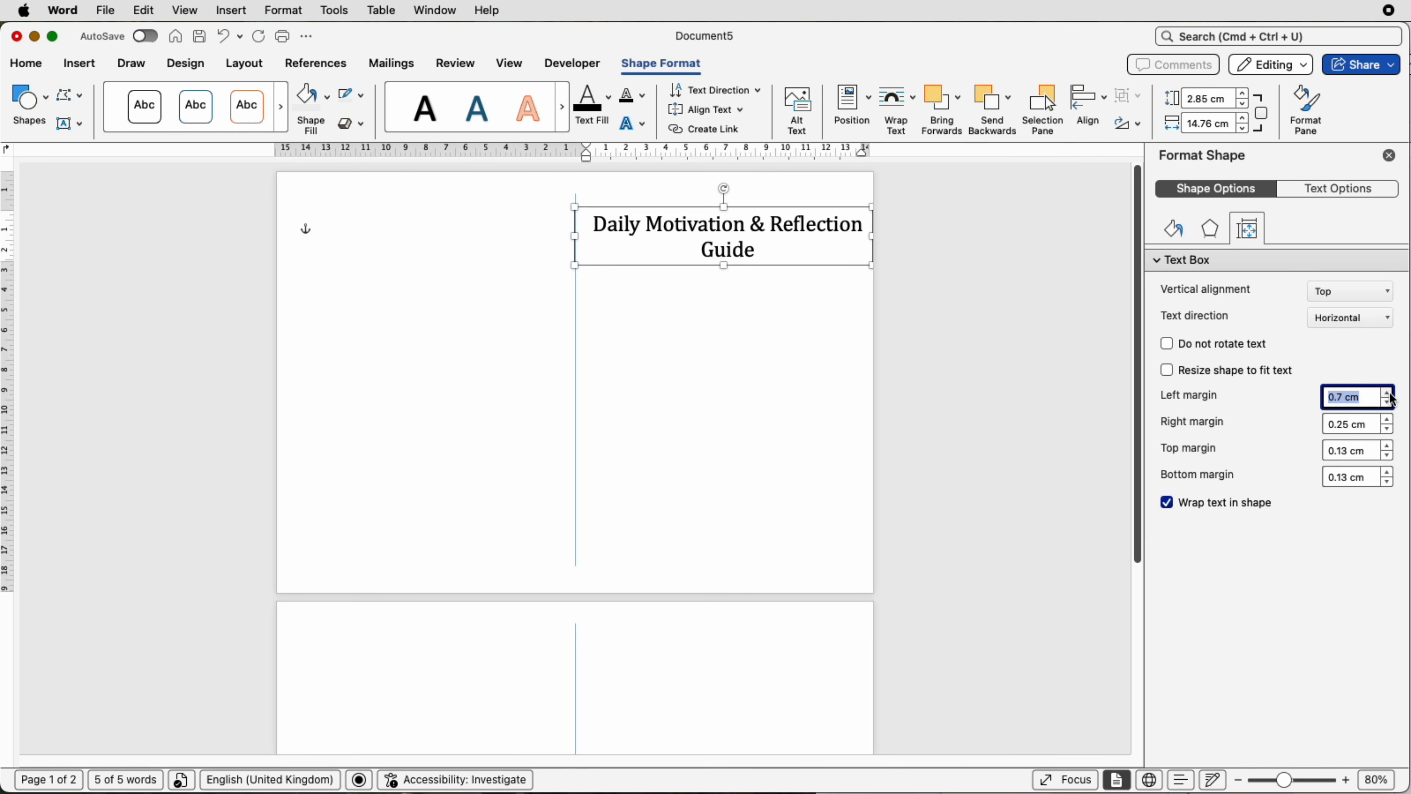
Increase the title text box's right internal margin until "Reflection Guide" wraps together onto the second line
{"action": "left_click", "coordinate": [1388, 420]}
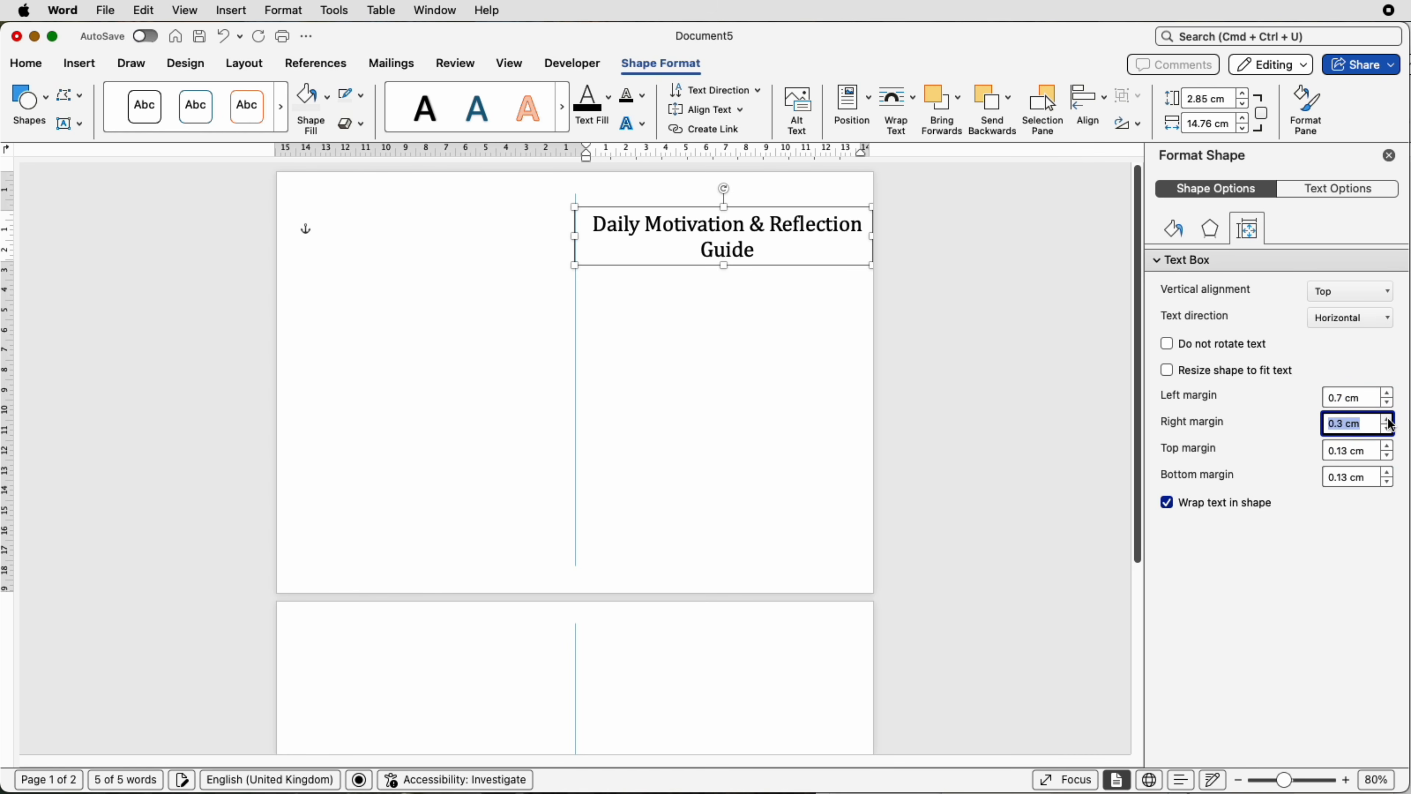
{"action": "left_click", "coordinate": [1388, 420]}
{"action": "left_click", "coordinate": [1388, 420]}
{"action": "left_click", "coordinate": [1389, 421]}
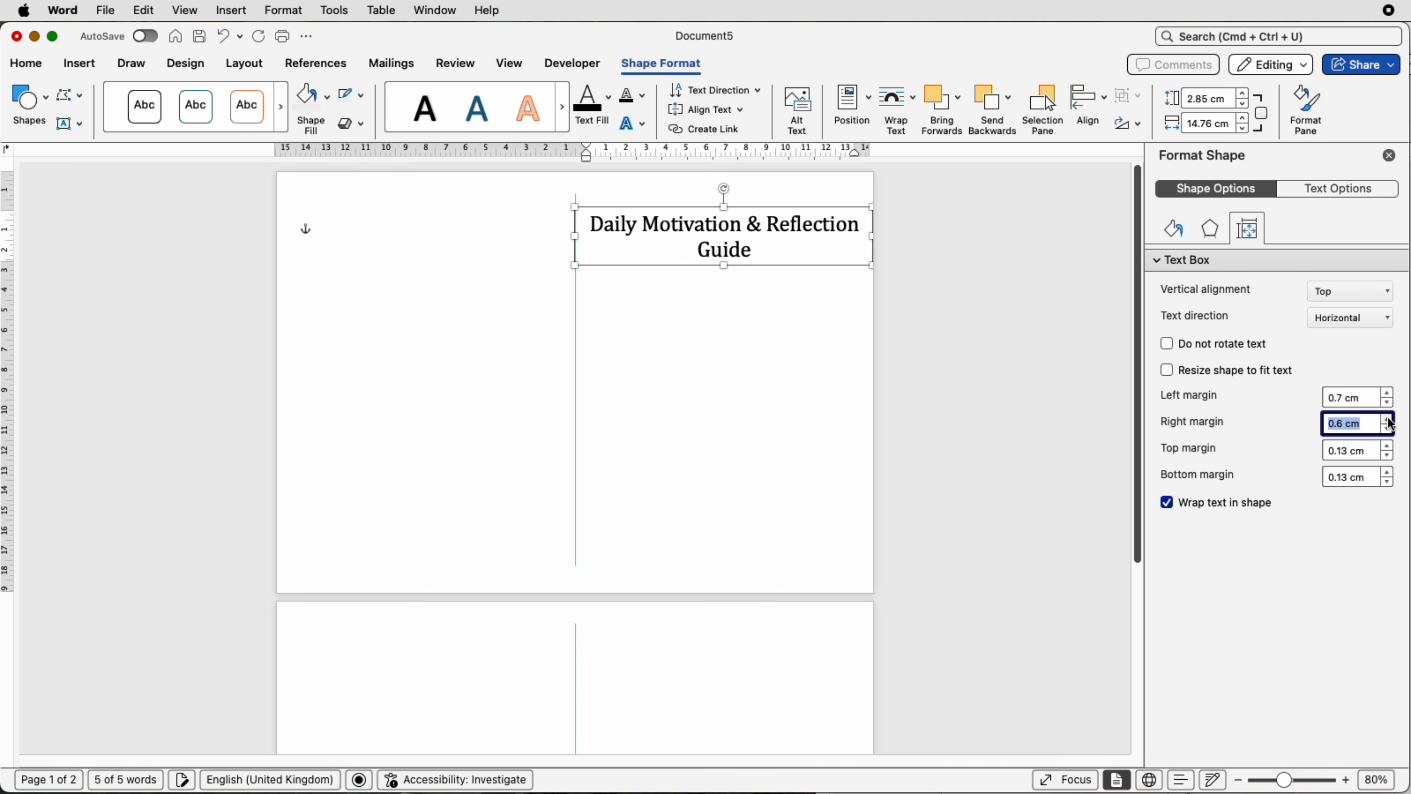
{"action": "left_click", "coordinate": [1389, 421]}
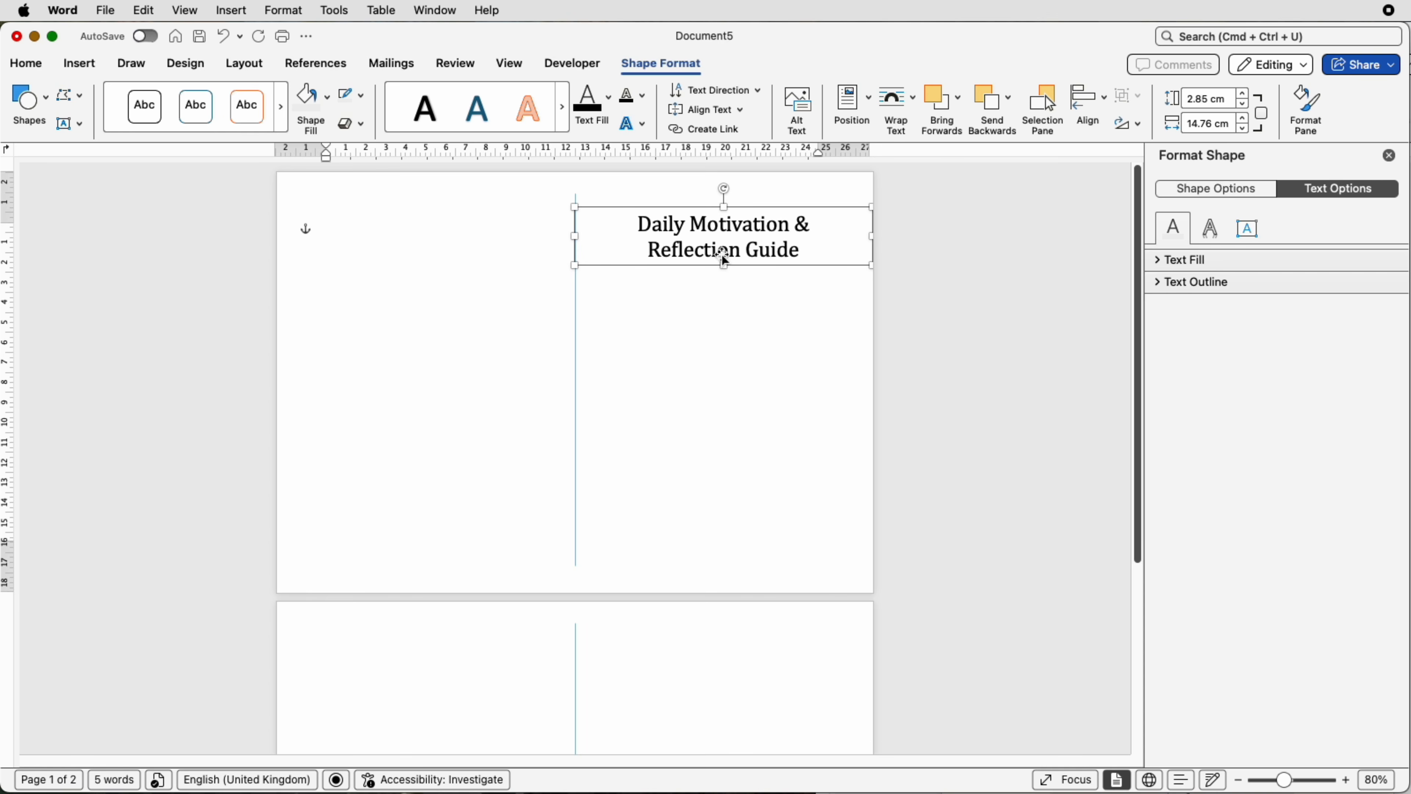
{"action": "left_click", "coordinate": [757, 248]}
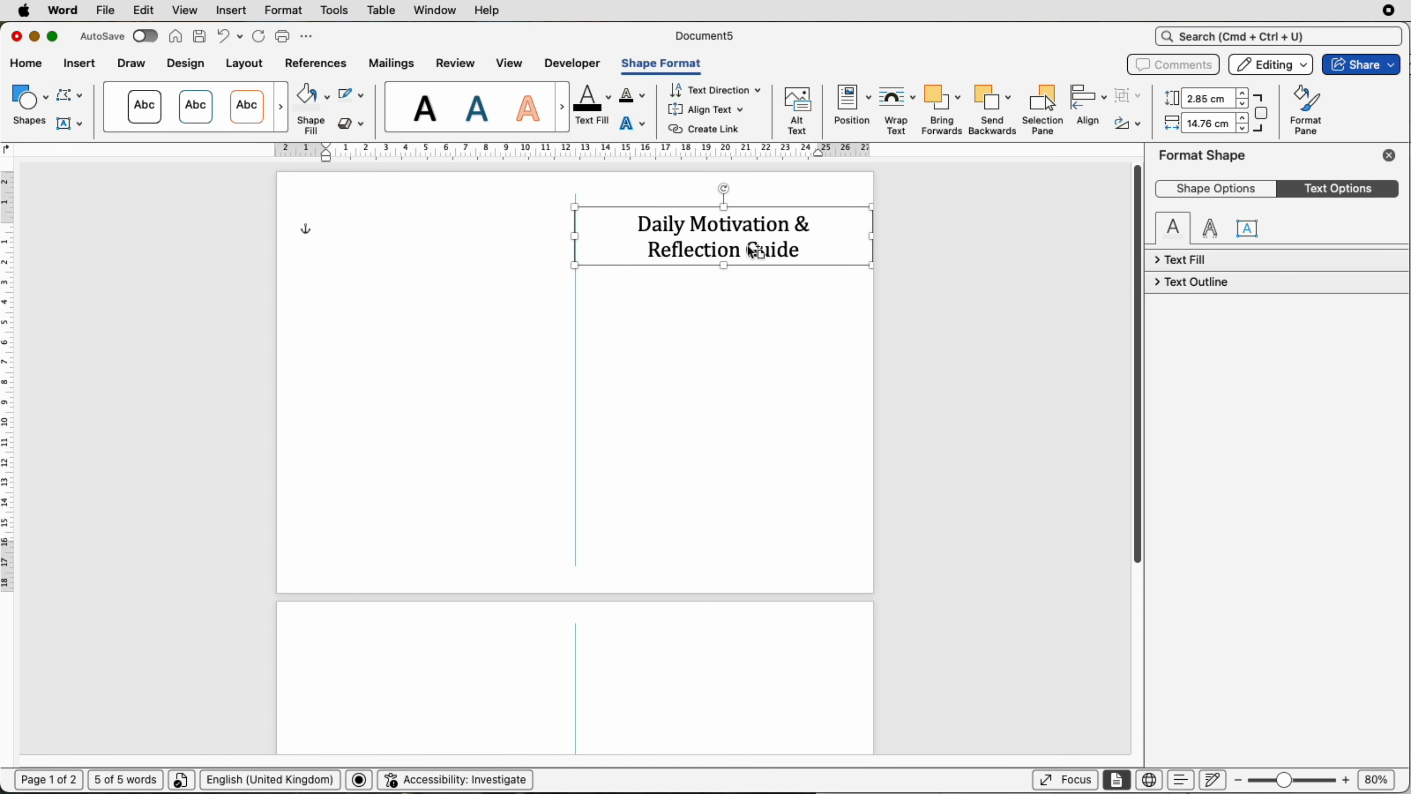
Duplicate the title text box and place the copy just below the original
{"action": "left_click_drag", "start_coordinate": [753, 250], "coordinate": [749, 324]}
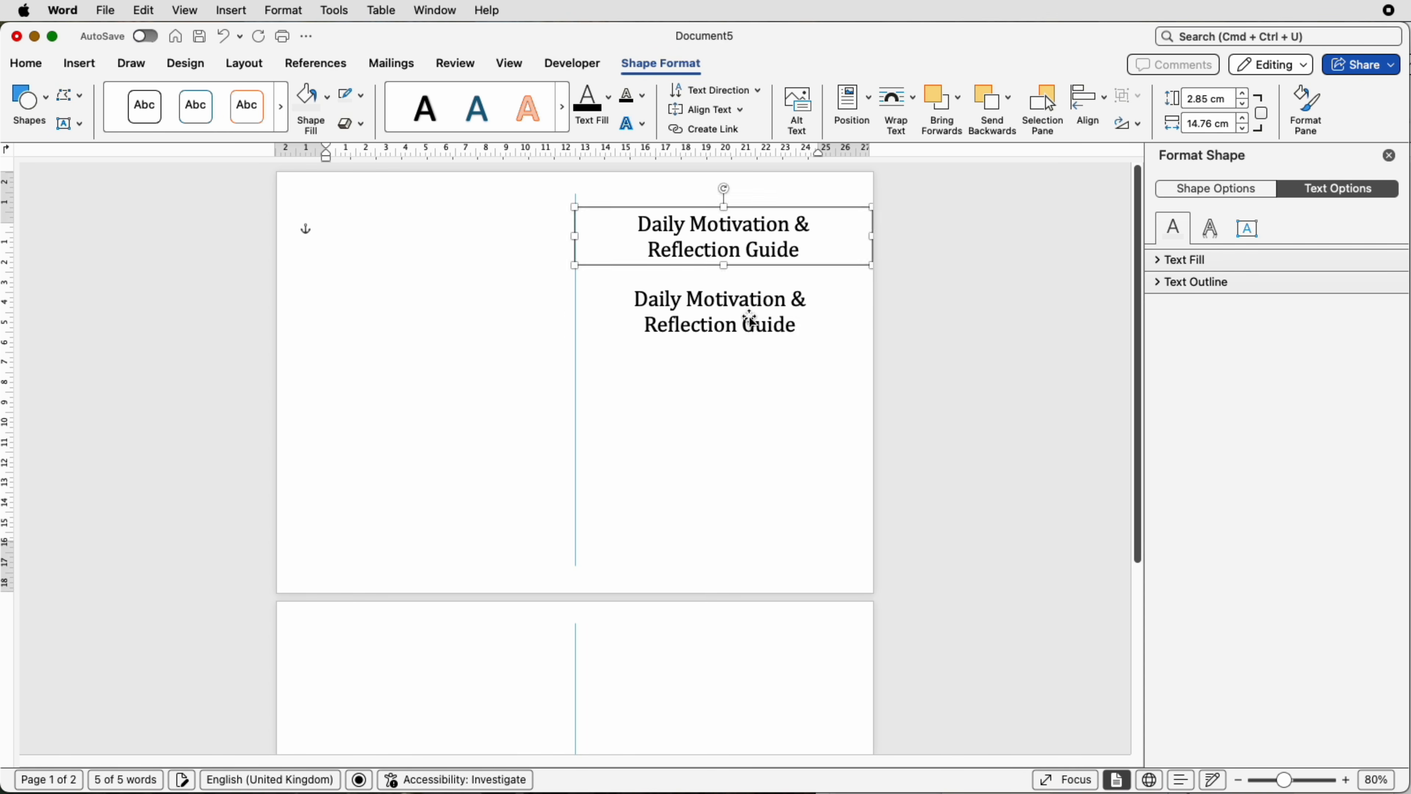
{"action": "left_click", "coordinate": [748, 348]}
{"action": "left_click", "coordinate": [746, 246]}
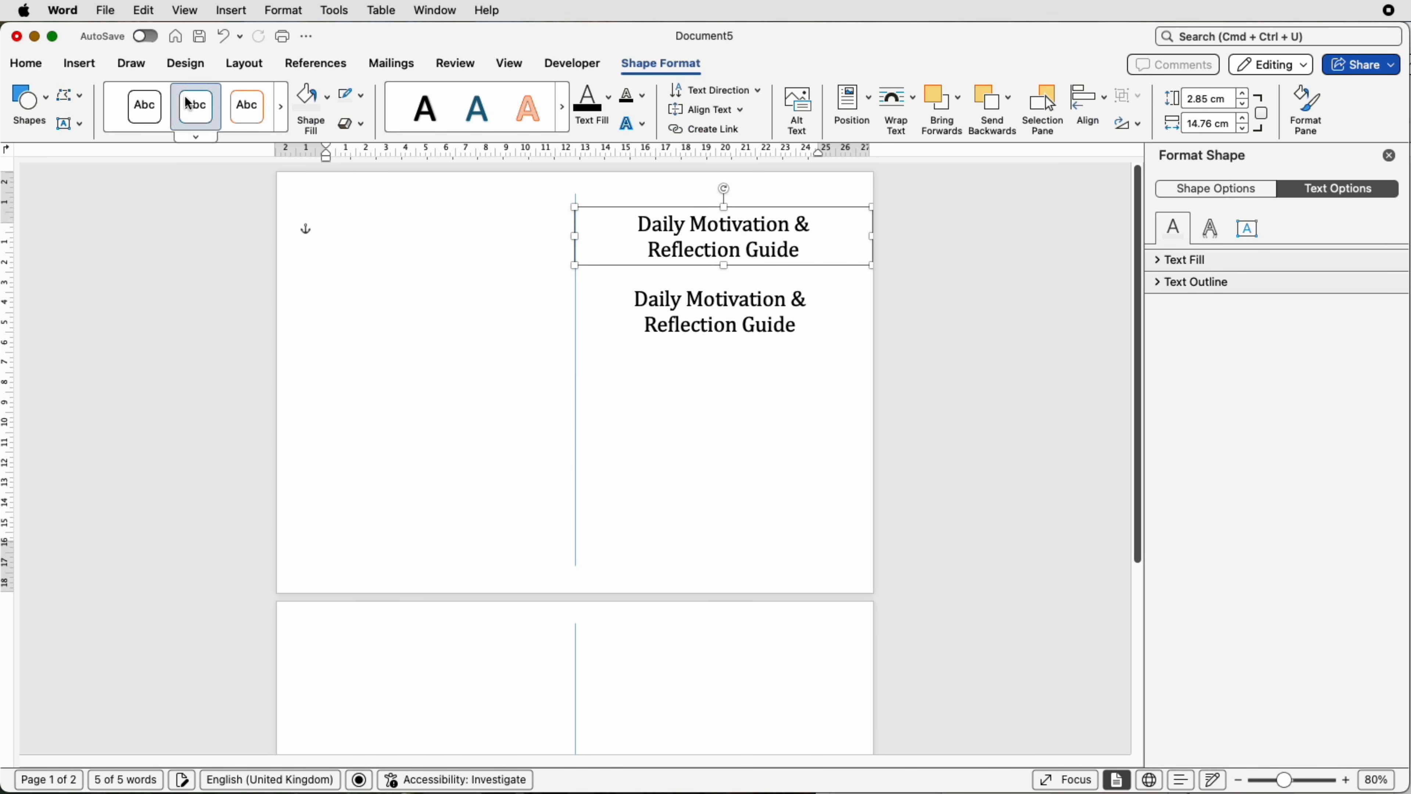
Copy the title text box, paste it and place the new copy in the lower half of the cover, right of the dividing line
{"action": "left_click", "coordinate": [34, 65]}
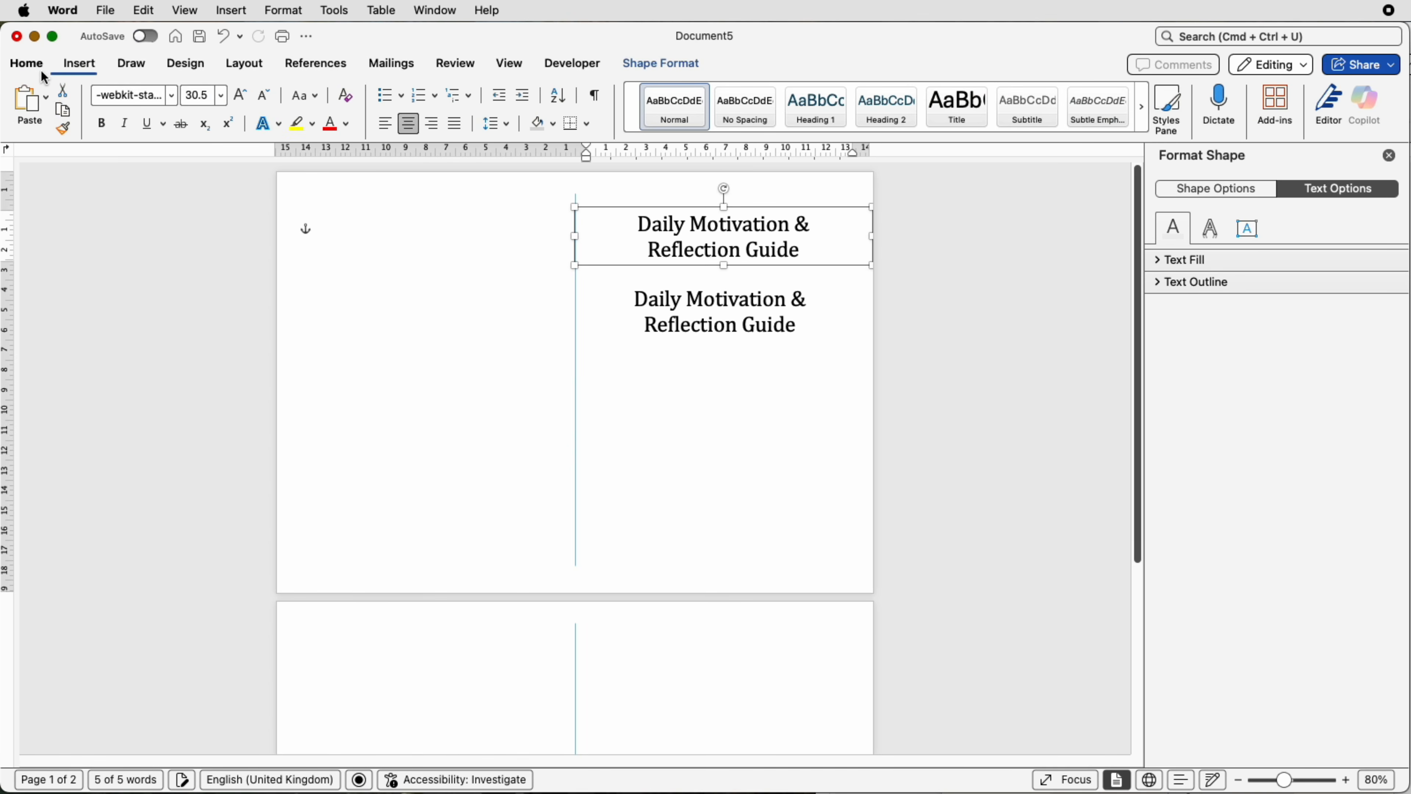
{"action": "left_click", "coordinate": [63, 111]}
{"action": "left_click", "coordinate": [567, 351]}
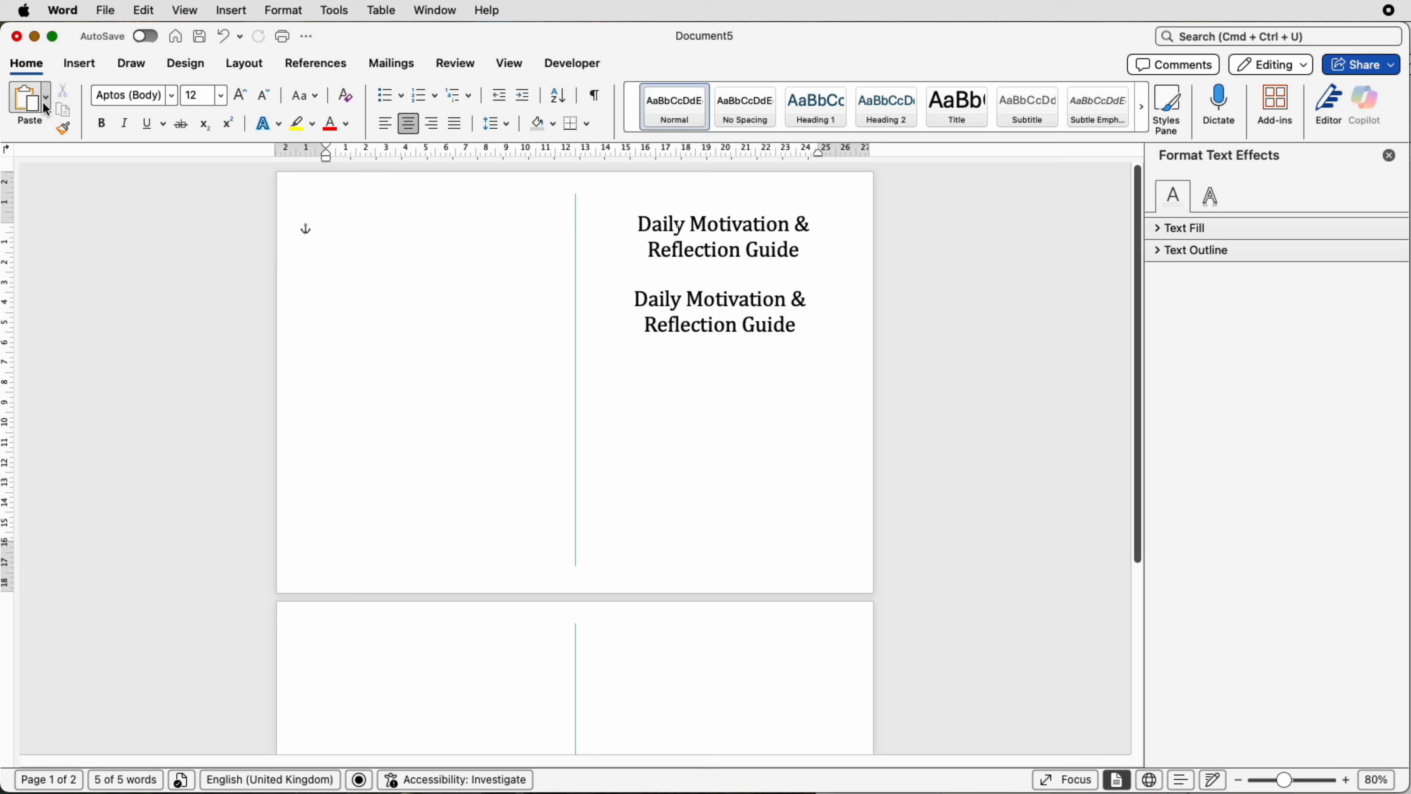
{"action": "left_click", "coordinate": [32, 102]}
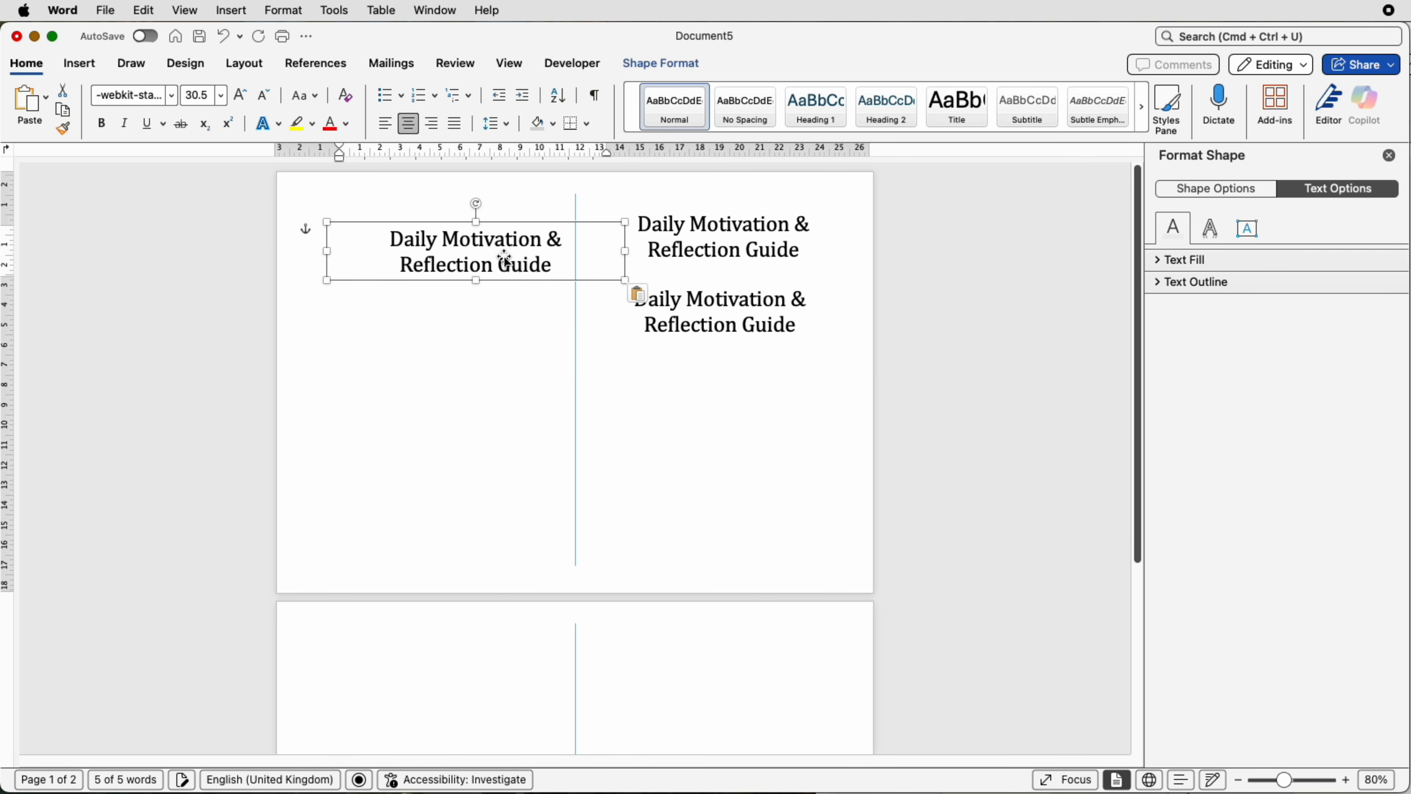
{"action": "left_click_drag", "start_coordinate": [505, 258], "coordinate": [757, 429]}
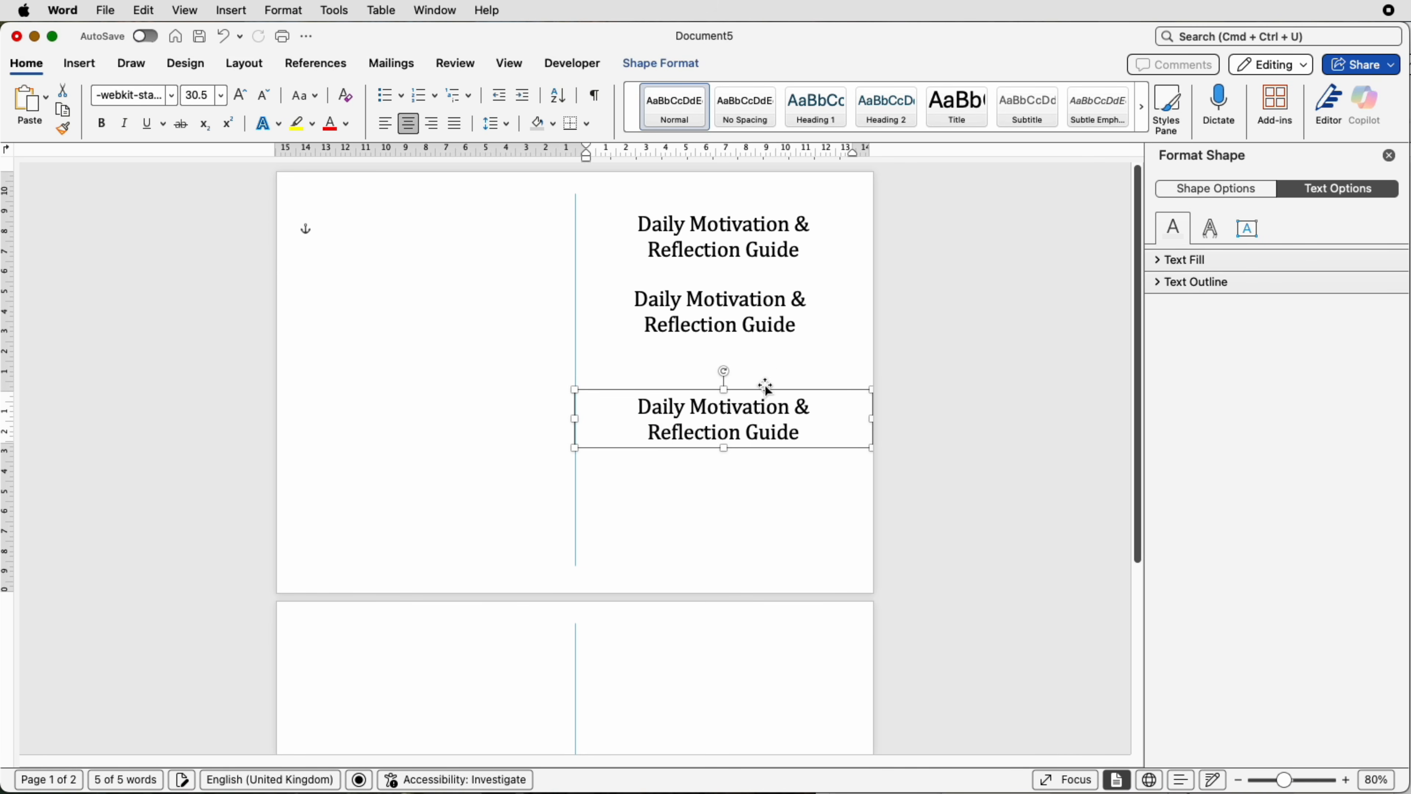
Replace the middle text box's content with "A 4-Page Mini Booklet You Can Print & Fold" and shorten the box to fit one line
{"action": "left_click", "coordinate": [748, 333]}
{"action": "left_click_drag", "start_coordinate": [833, 328], "coordinate": [638, 307]}
{"action": "key", "text": "super+v"}
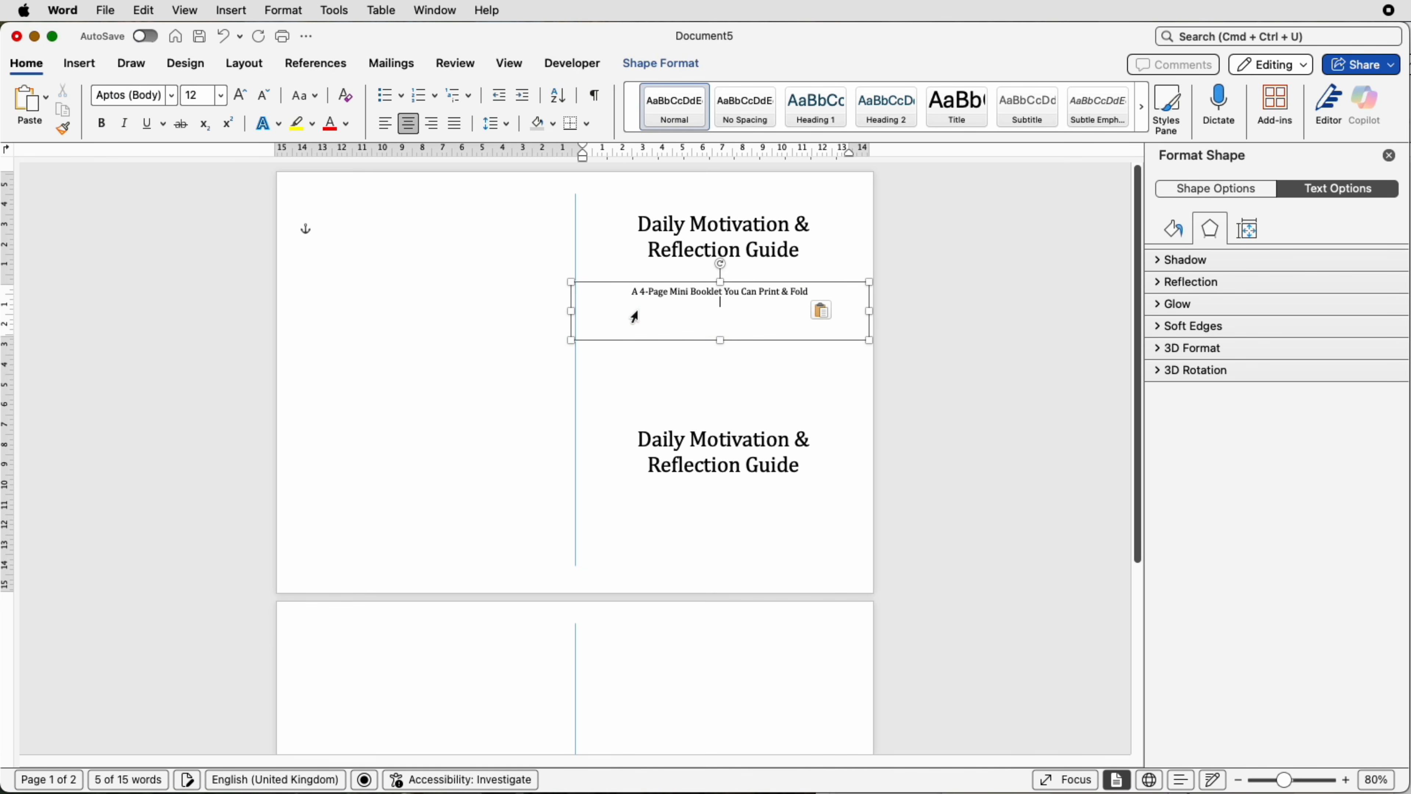
{"action": "left_click_drag", "start_coordinate": [720, 339], "coordinate": [721, 304]}
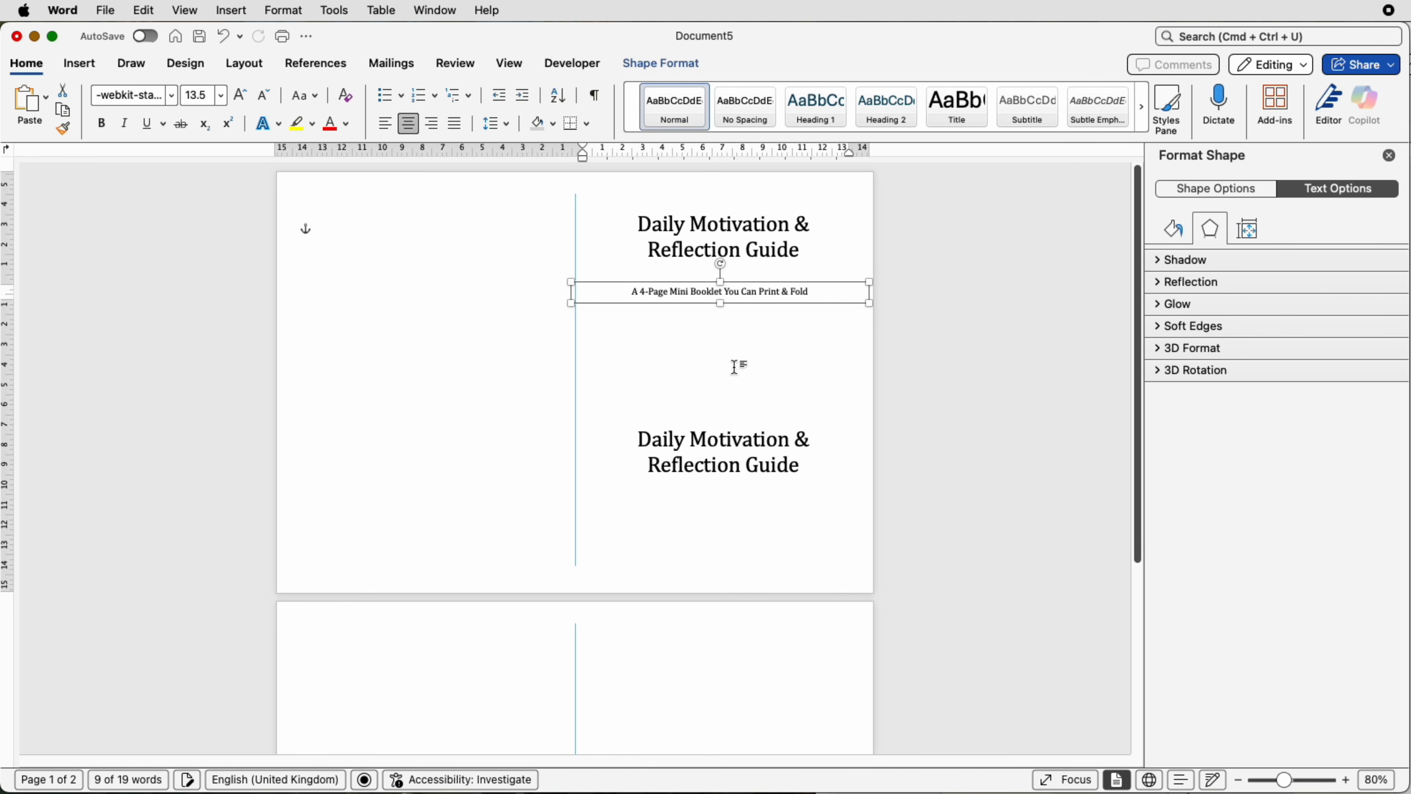
Nudge the subtitle text box slightly right so its left edge meets the dividing line
{"action": "key", "text": "Right"}
{"action": "key", "text": "Right"}
{"action": "key", "text": "Right"}
{"action": "key", "text": "Right"}
{"action": "key", "text": "Right"}
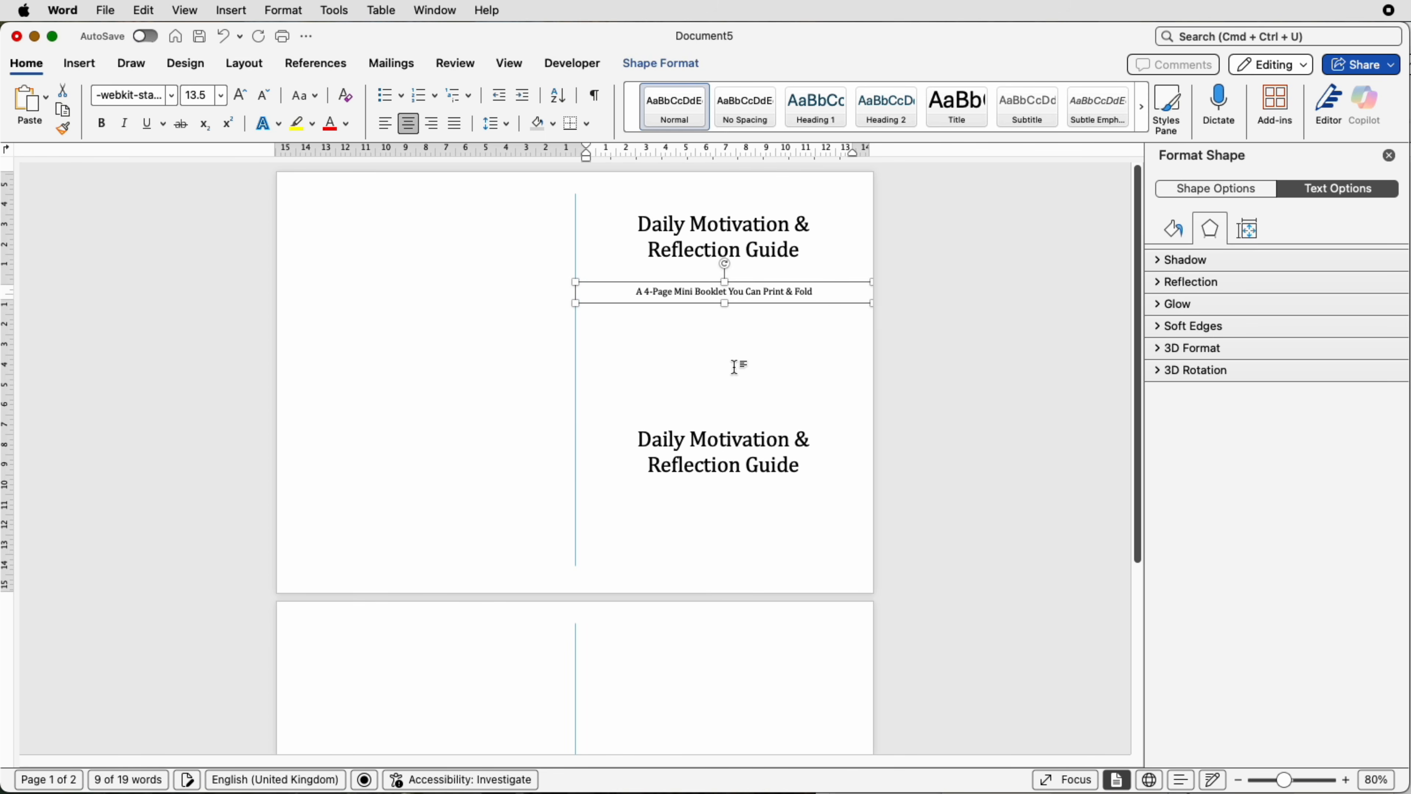
Replace the lower text box's title with the quote “Start each day with intention.”
{"action": "left_click", "coordinate": [739, 448]}
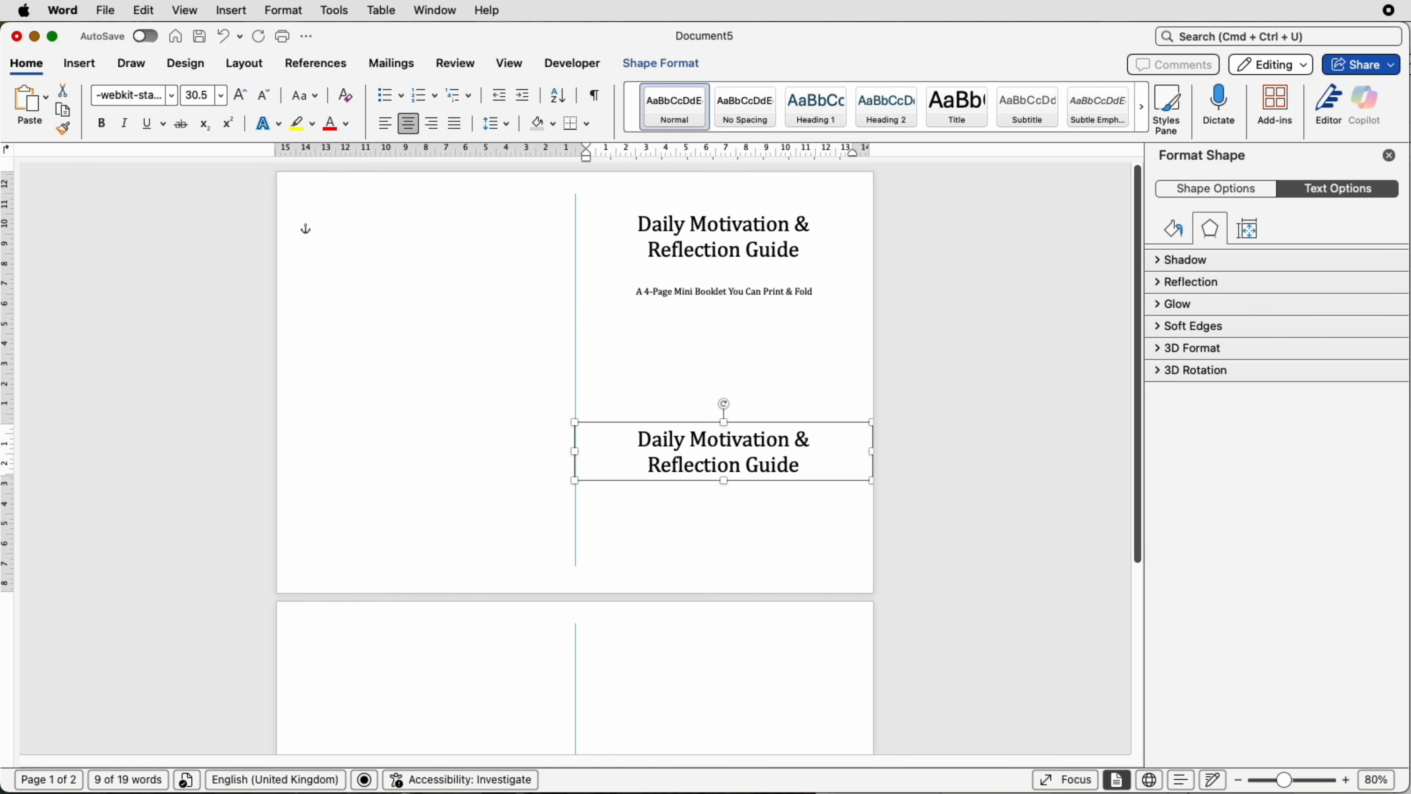
{"action": "left_click_drag", "start_coordinate": [809, 467], "coordinate": [646, 443]}
{"action": "key", "text": "super+v"}
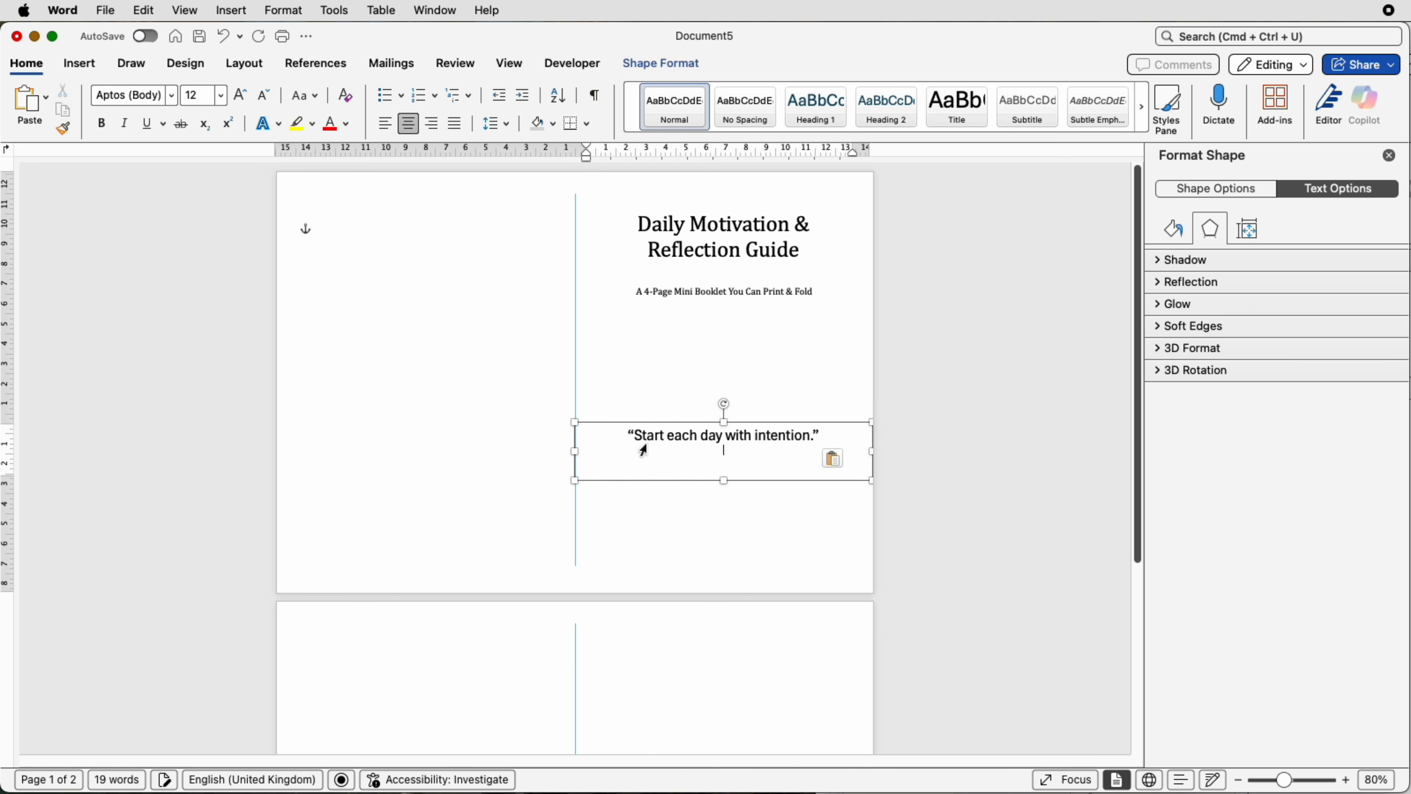
Shorten the quote text box, duplicate it underneath and replace the copy's text with the "Written by" author credit
{"action": "mouse_move", "coordinate": [727, 481]}
{"action": "left_mouse_down"}
{"action": "mouse_move", "coordinate": [722, 451]}
{"action": "mouse_move", "coordinate": [743, 466]}
{"action": "mouse_move", "coordinate": [737, 500]}
{"action": "left_mouse_up"}
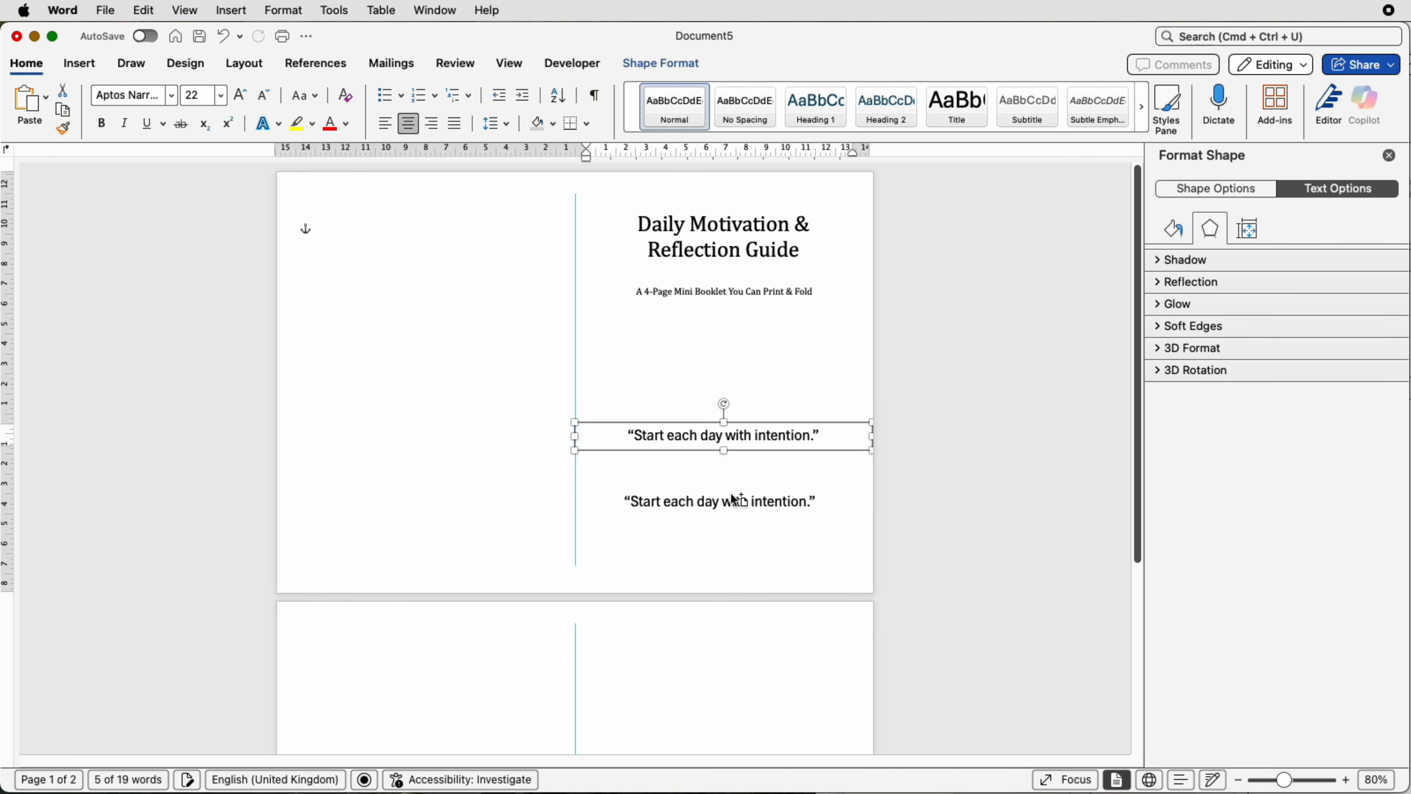
{"action": "left_click", "coordinate": [744, 503]}
{"action": "left_click_drag", "start_coordinate": [828, 502], "coordinate": [626, 502]}
{"action": "key", "text": "super+v"}
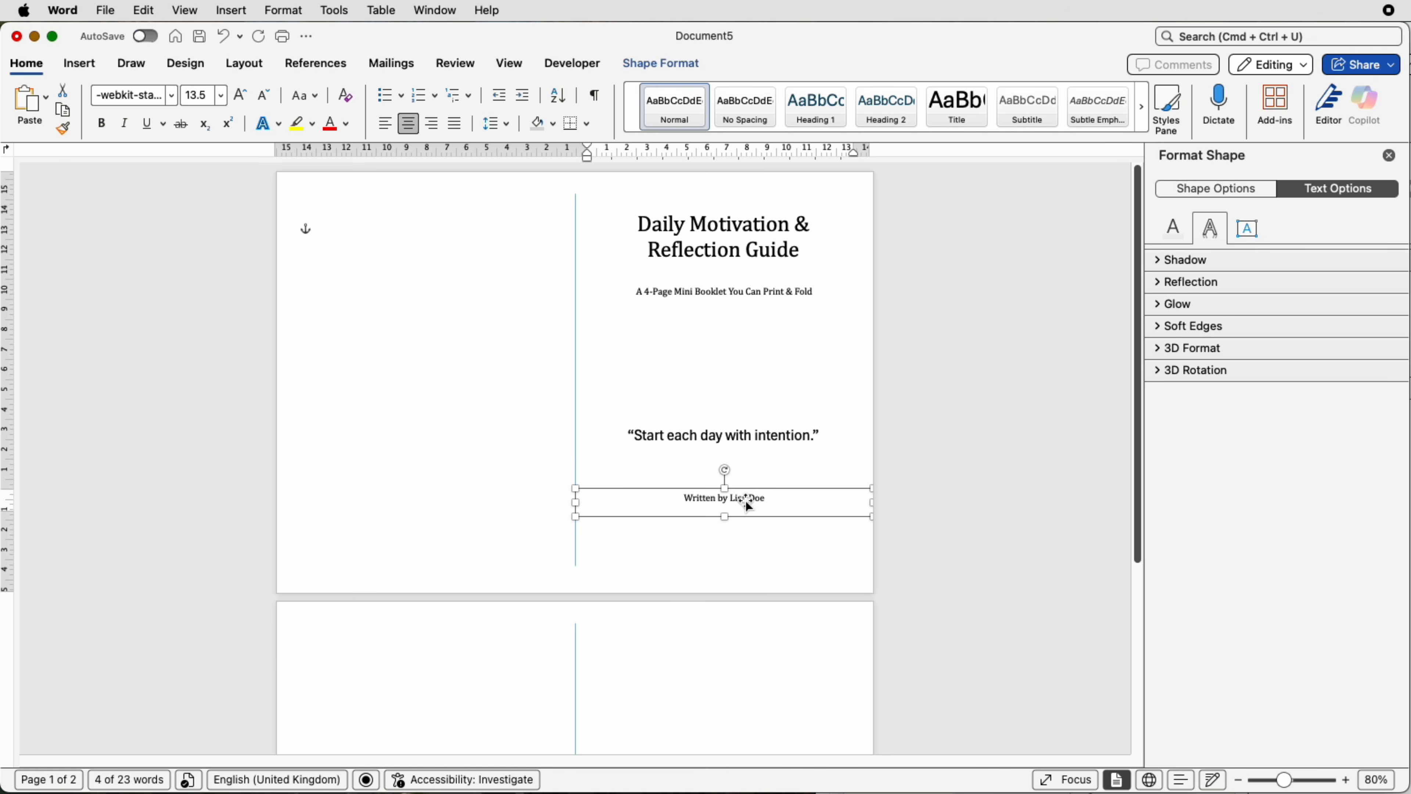
Move the author credit text box down close to the bottom edge of the cover page
{"action": "key", "text": "Down"}
{"action": "key", "text": "Down"}
{"action": "key", "text": "Down"}
{"action": "key", "text": "Down"}
{"action": "key", "text": "Down"}
{"action": "key", "text": "Down"}
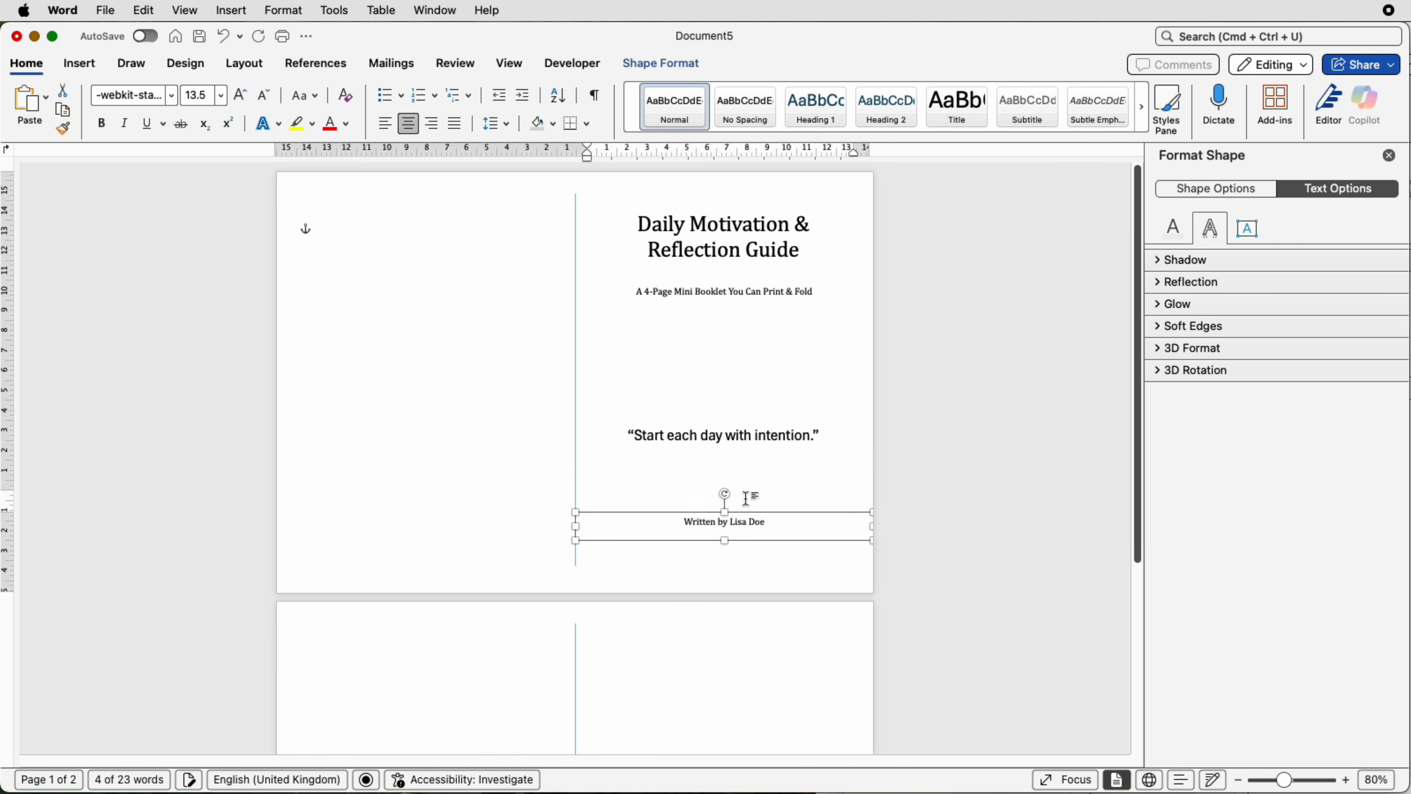
{"action": "key", "text": "Down"}
{"action": "key", "text": "Down"}
{"action": "key", "text": "Down"}
{"action": "key", "text": "Down"}
{"action": "key", "text": "Down"}
{"action": "key", "text": "Down"}
{"action": "key", "text": "Down"}
{"action": "key", "text": "Down"}
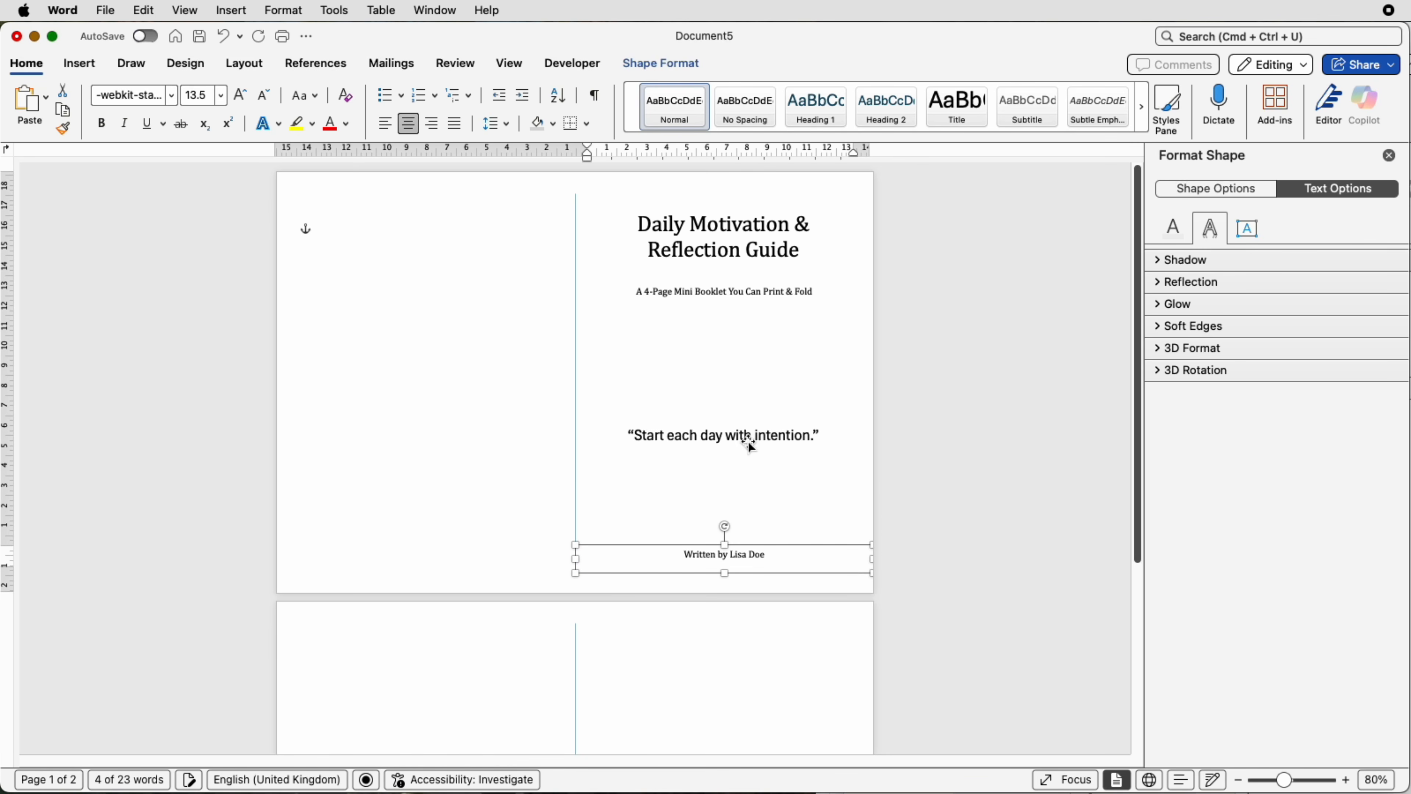
Move the quote text box down, leaving a larger gap beneath the subtitle, and deselect it
{"action": "left_click", "coordinate": [748, 442]}
{"action": "key", "text": "Down"}
{"action": "key", "text": "Down"}
{"action": "key", "text": "Down"}
{"action": "key", "text": "Down"}
{"action": "key", "text": "Down"}
{"action": "key", "text": "Down"}
{"action": "key", "text": "Down"}
{"action": "key", "text": "Down"}
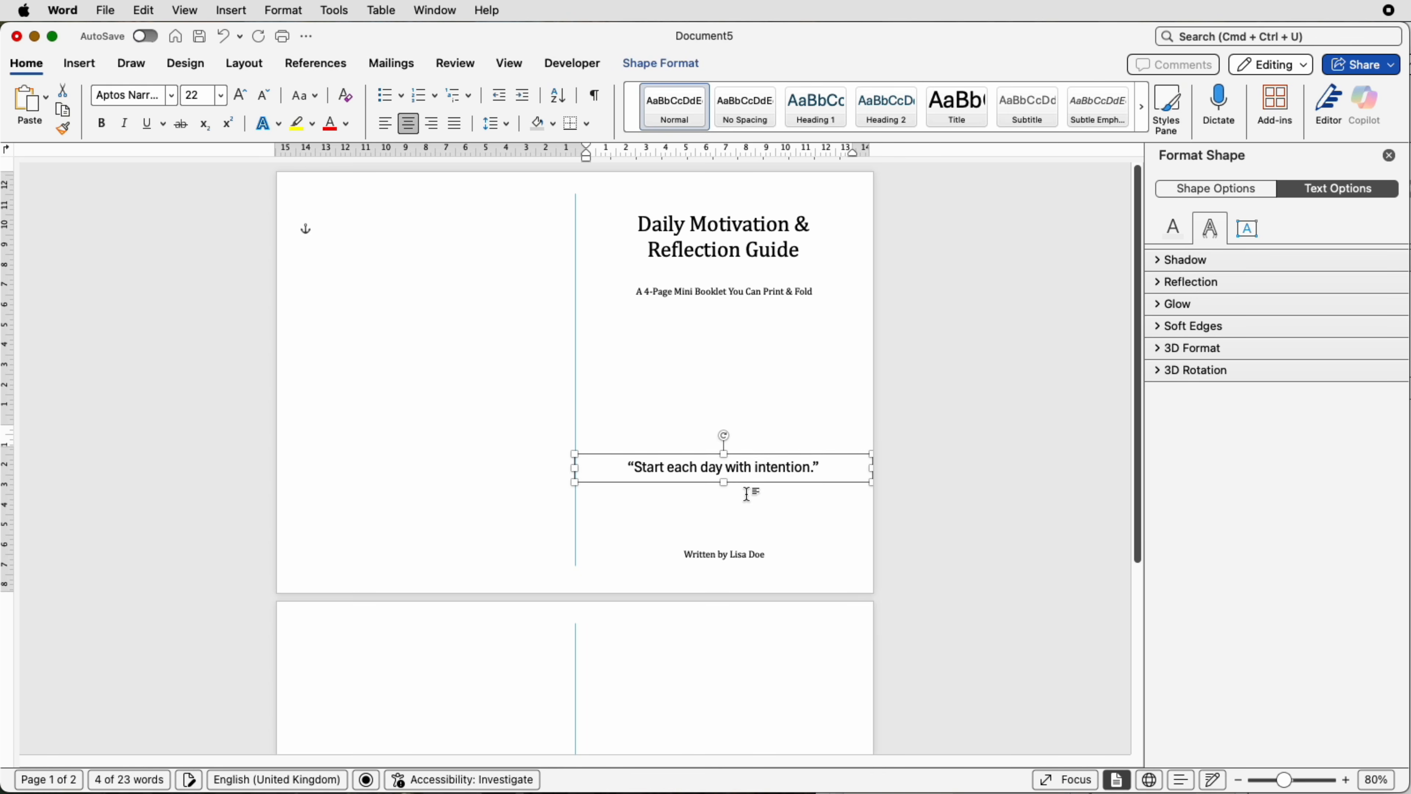
{"action": "key", "text": "Down"}
{"action": "key", "text": "Down"}
{"action": "key", "text": "Down"}
{"action": "key", "text": "Down"}
{"action": "left_click", "coordinate": [1011, 486]}
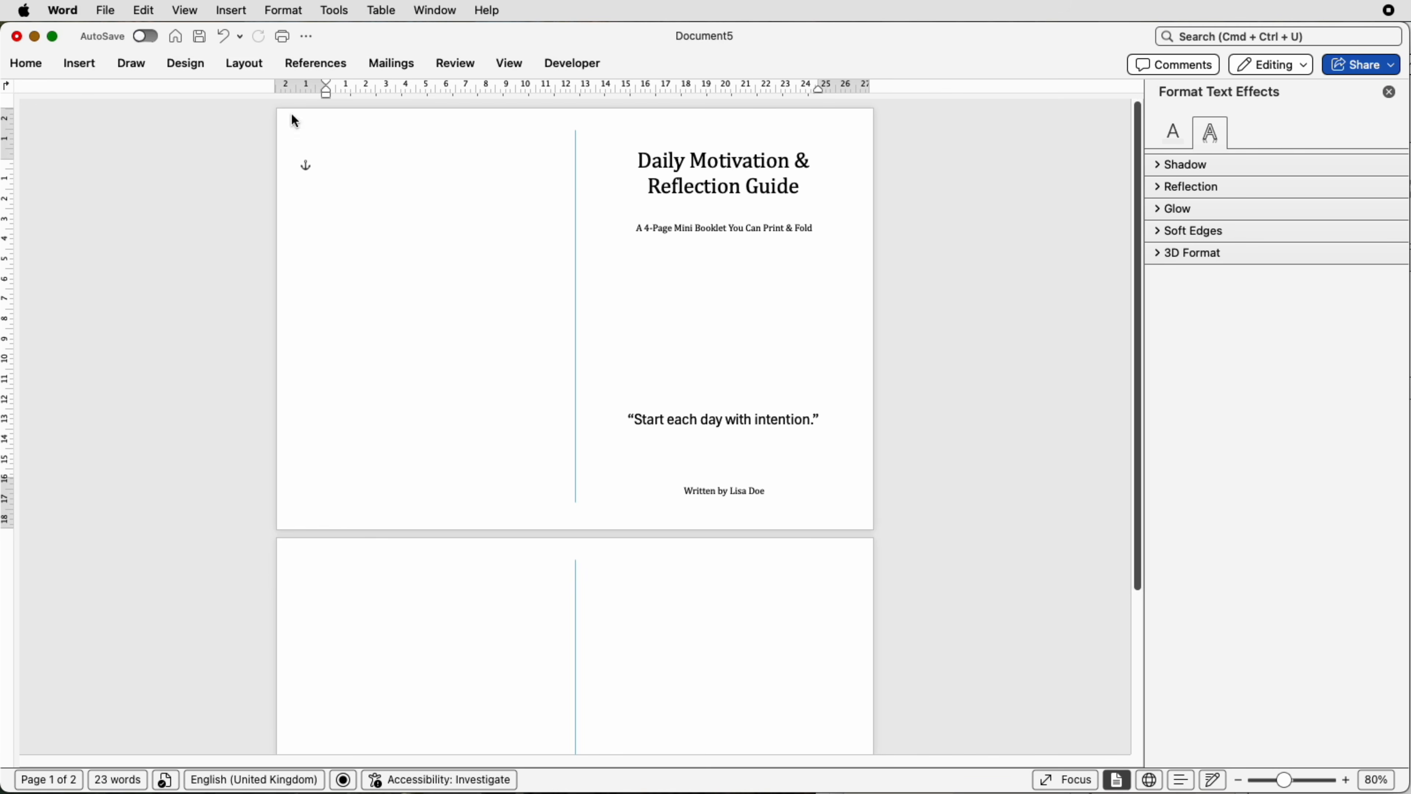
Draw a rectangle about 3.73 cm wide and 4.65 cm high between the subtitle and the quote
{"action": "left_click", "coordinate": [84, 64]}
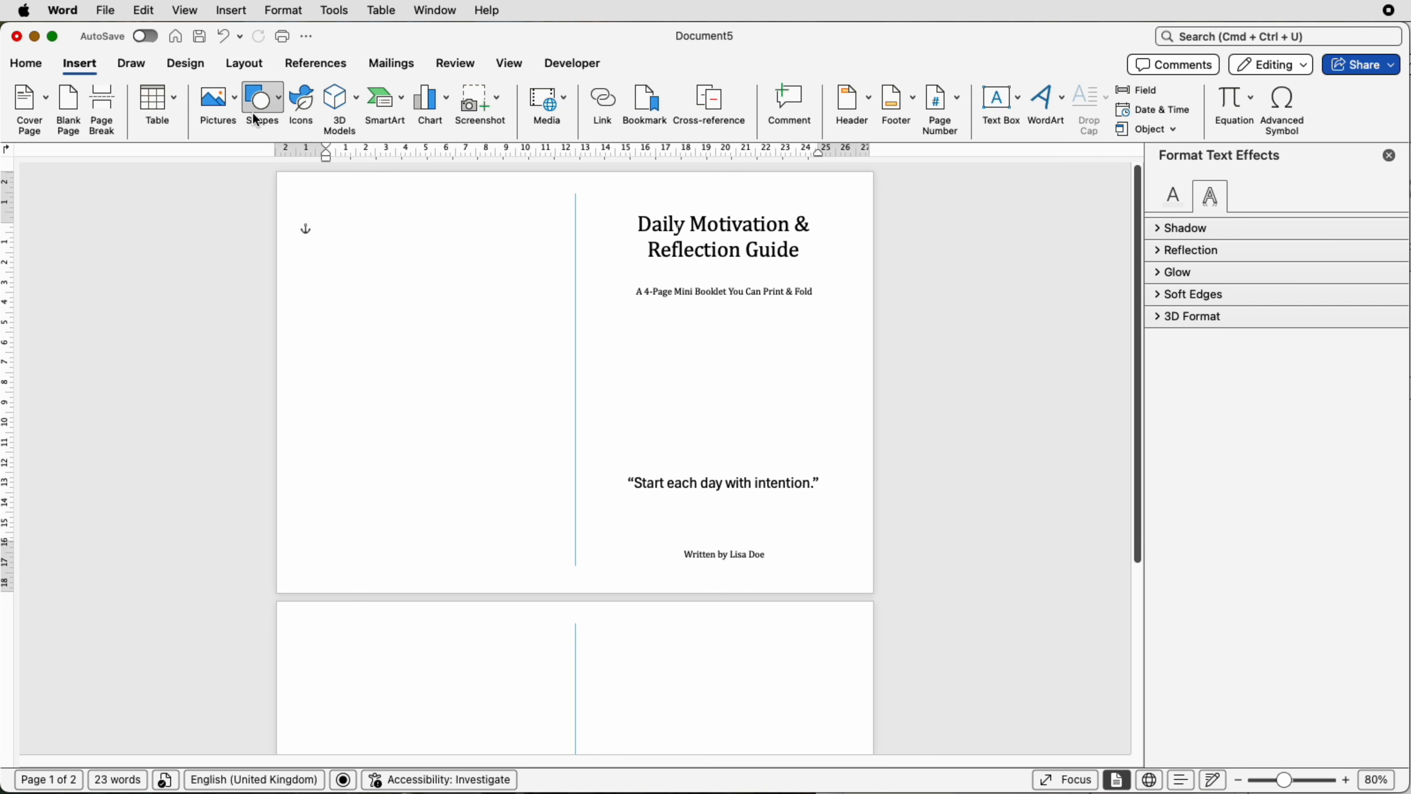
{"action": "left_click", "coordinate": [279, 112]}
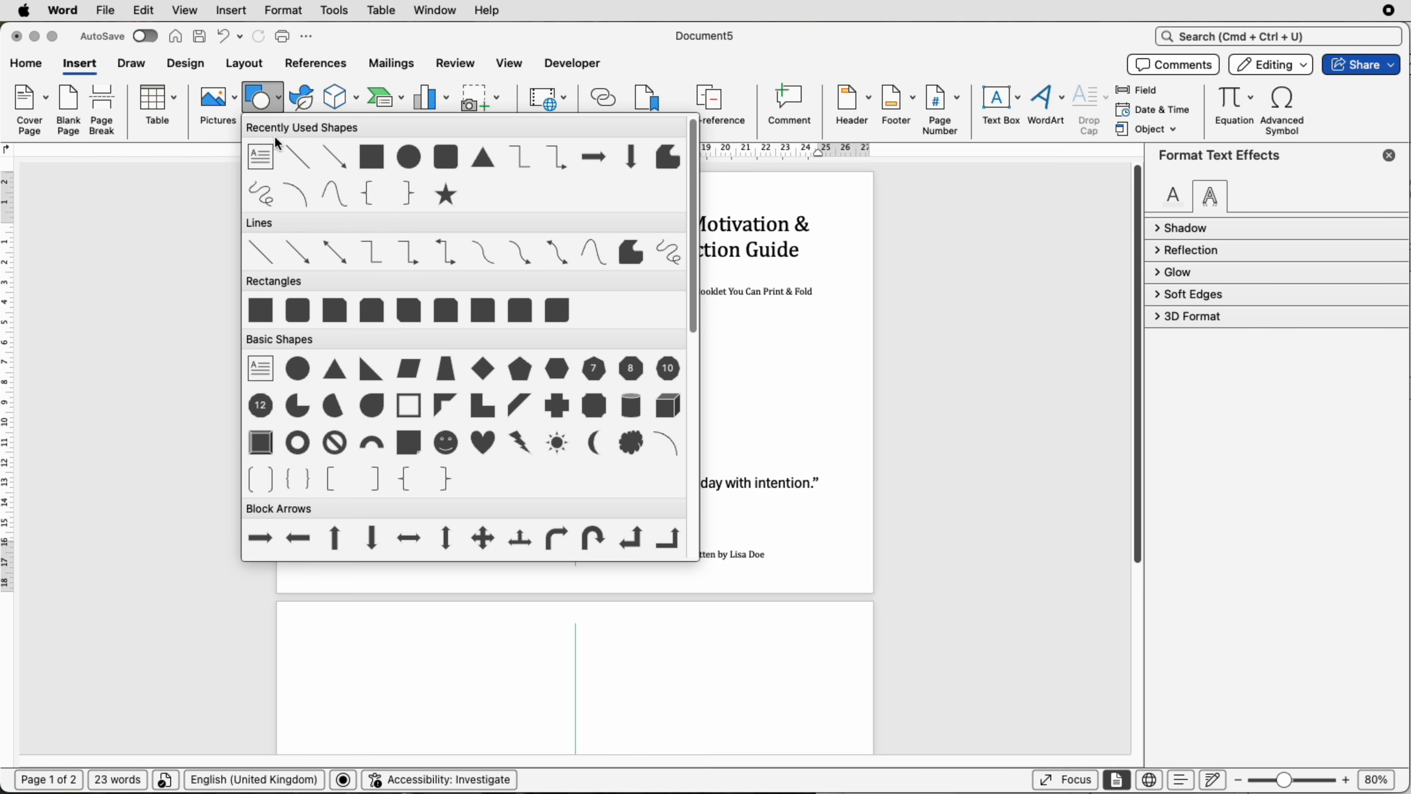
{"action": "left_click", "coordinate": [260, 312]}
{"action": "mouse_move", "coordinate": [619, 330]}
{"action": "left_mouse_down"}
{"action": "mouse_move", "coordinate": [630, 403]}
{"action": "mouse_move", "coordinate": [693, 425]}
{"action": "left_mouse_up"}
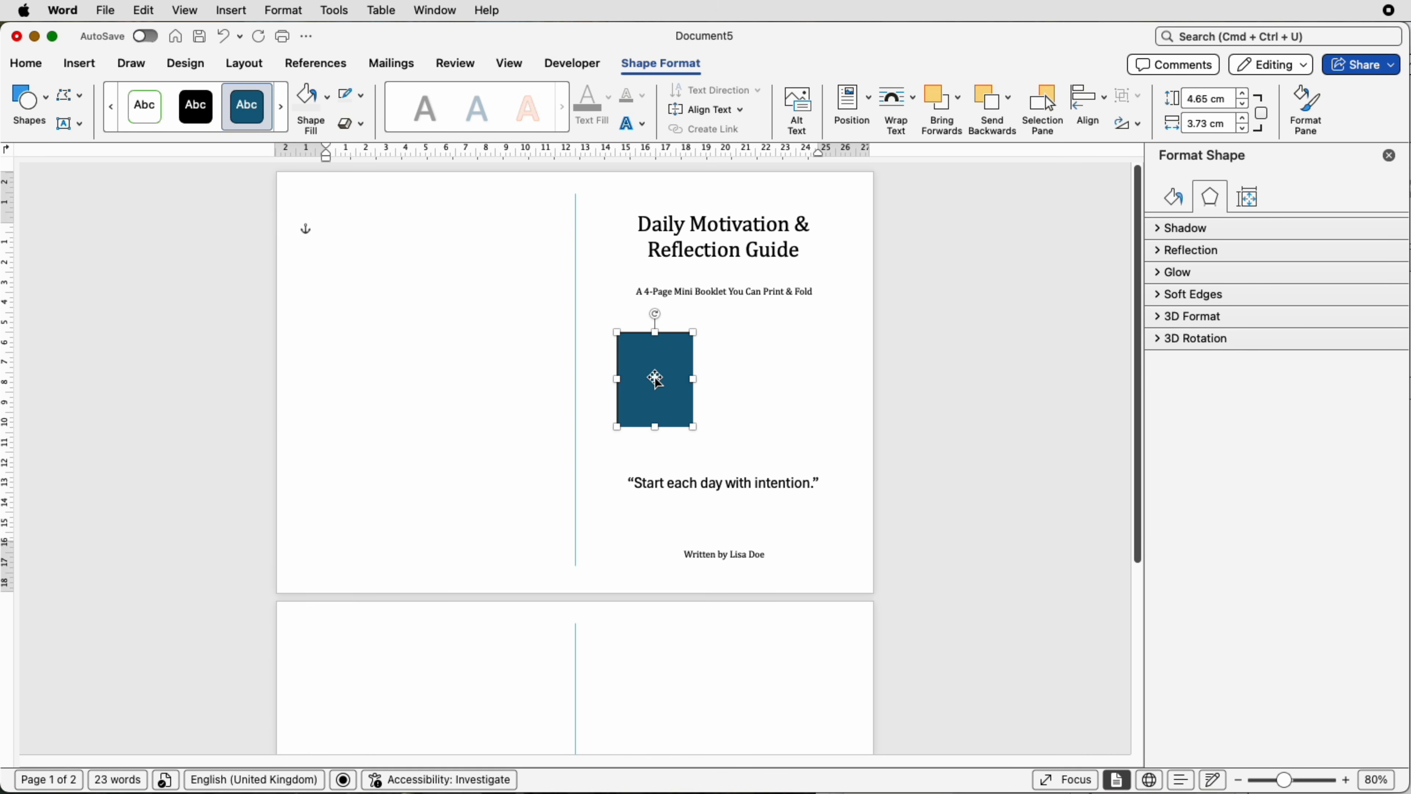
Duplicate the rectangle twice to its right to form a row of three
{"action": "left_click_drag", "start_coordinate": [660, 384], "coordinate": [744, 365]}
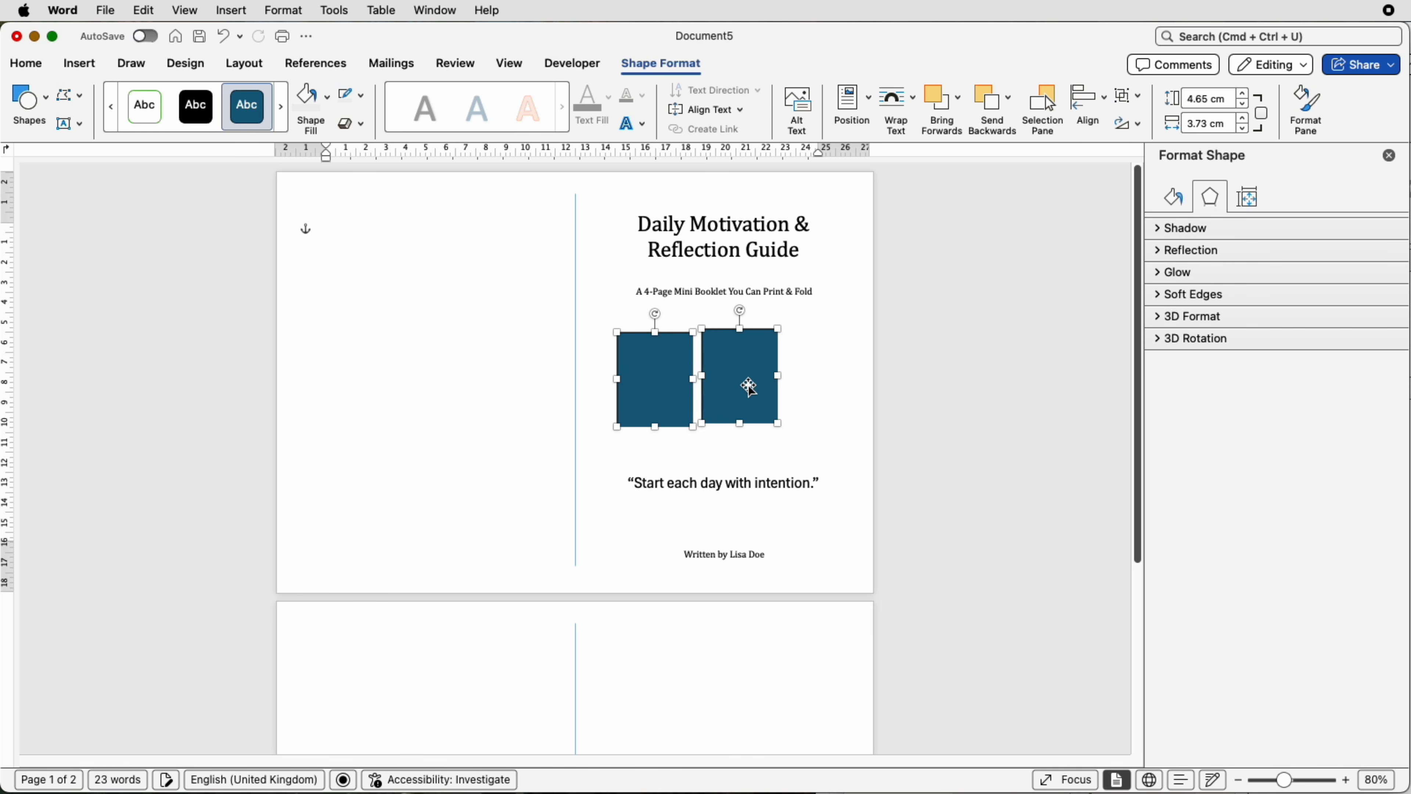
{"action": "left_click", "coordinate": [756, 394]}
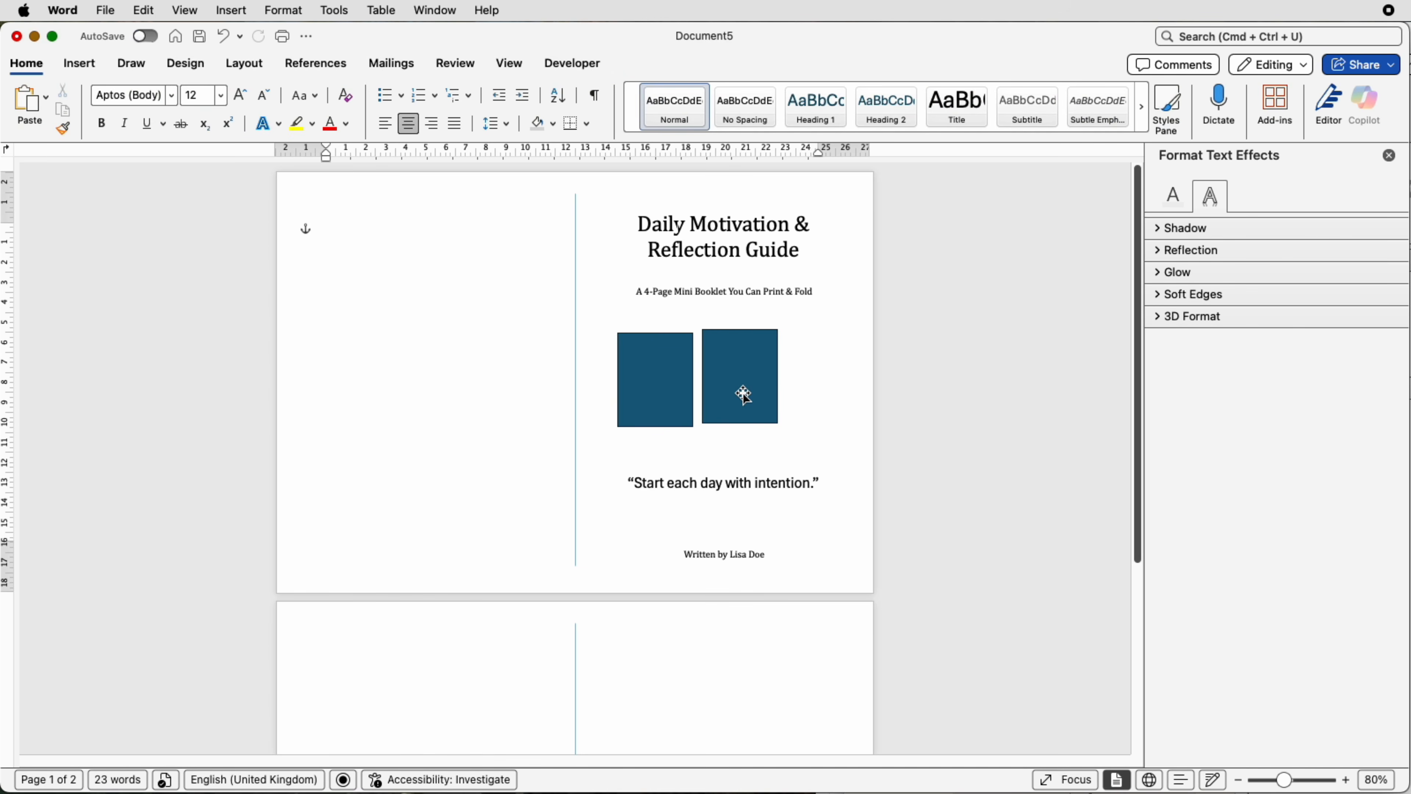
{"action": "left_click_drag", "start_coordinate": [743, 395], "coordinate": [813, 387]}
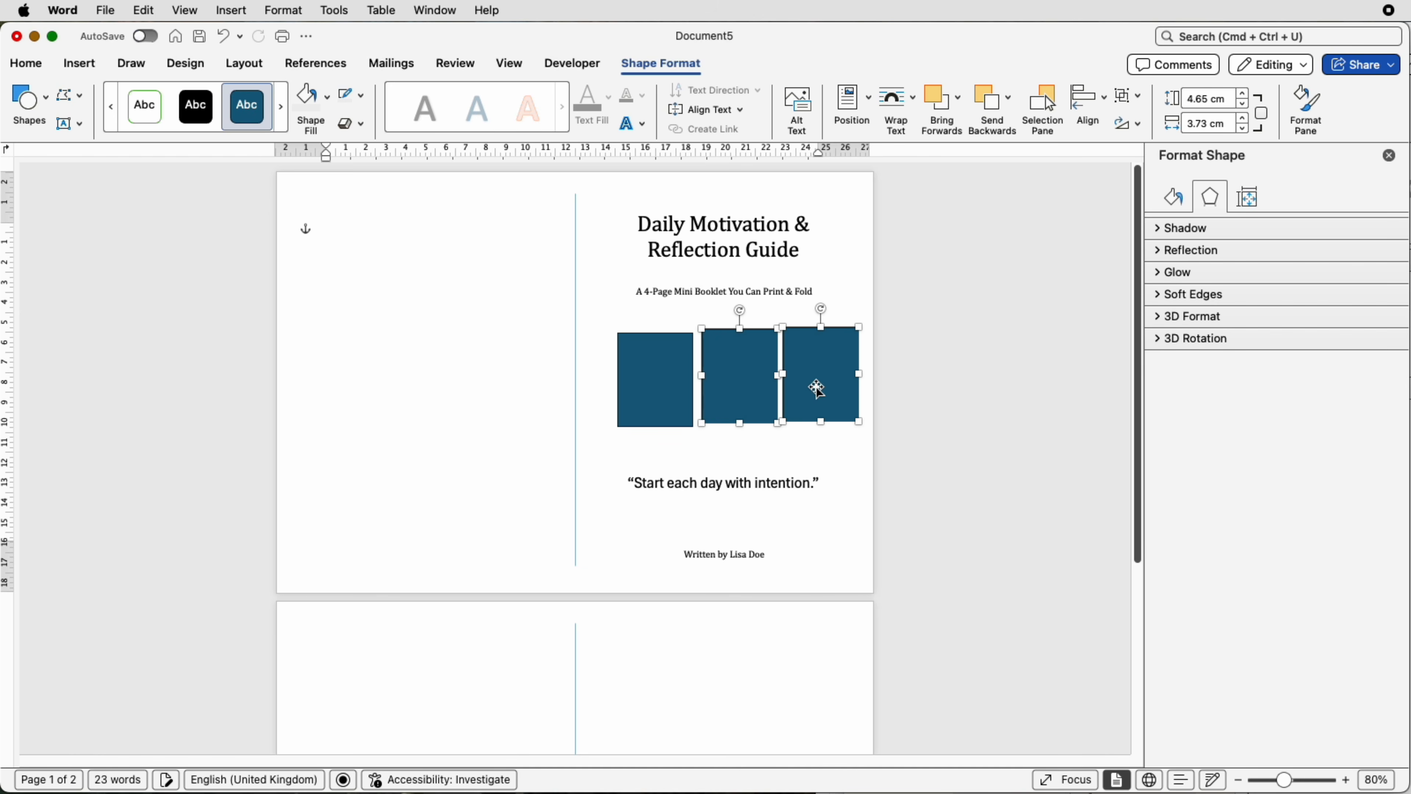
Narrow all three rectangles to about 3.02 cm wide and move the right-hand one slightly left
{"action": "left_click", "coordinate": [656, 377], "text": "shift"}
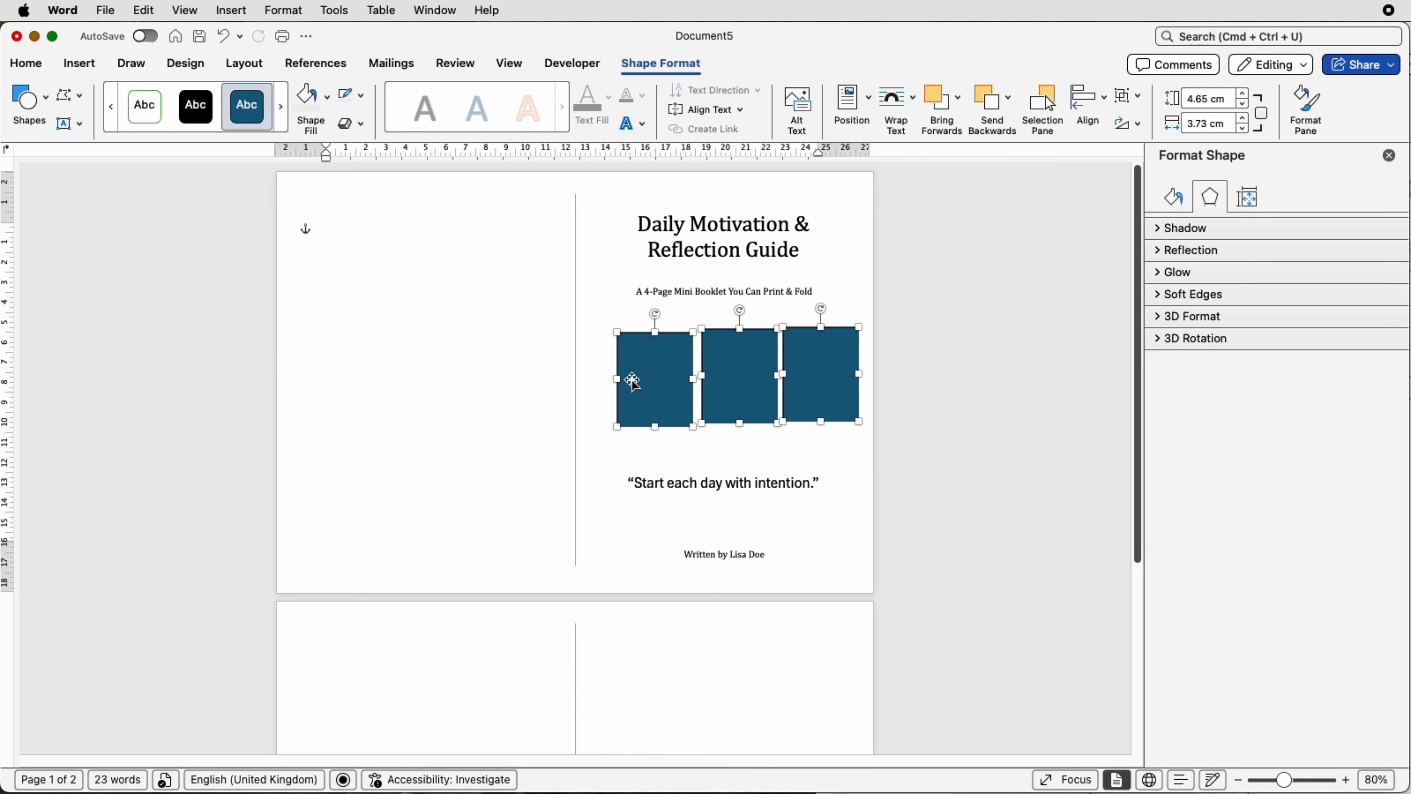
{"action": "left_click_drag", "start_coordinate": [620, 381], "coordinate": [631, 382]}
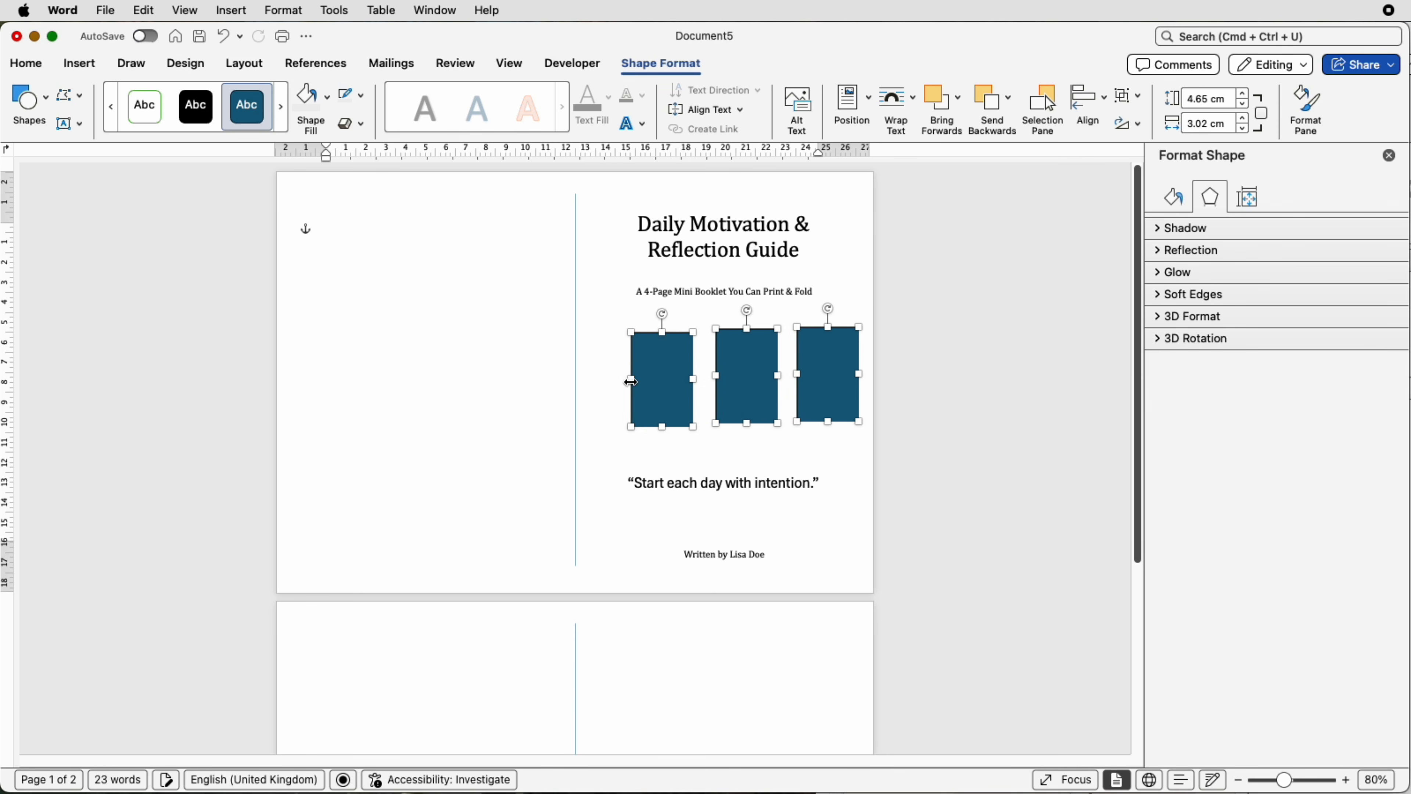
{"action": "left_click", "coordinate": [698, 445]}
{"action": "left_click_drag", "start_coordinate": [813, 409], "coordinate": [800, 409]}
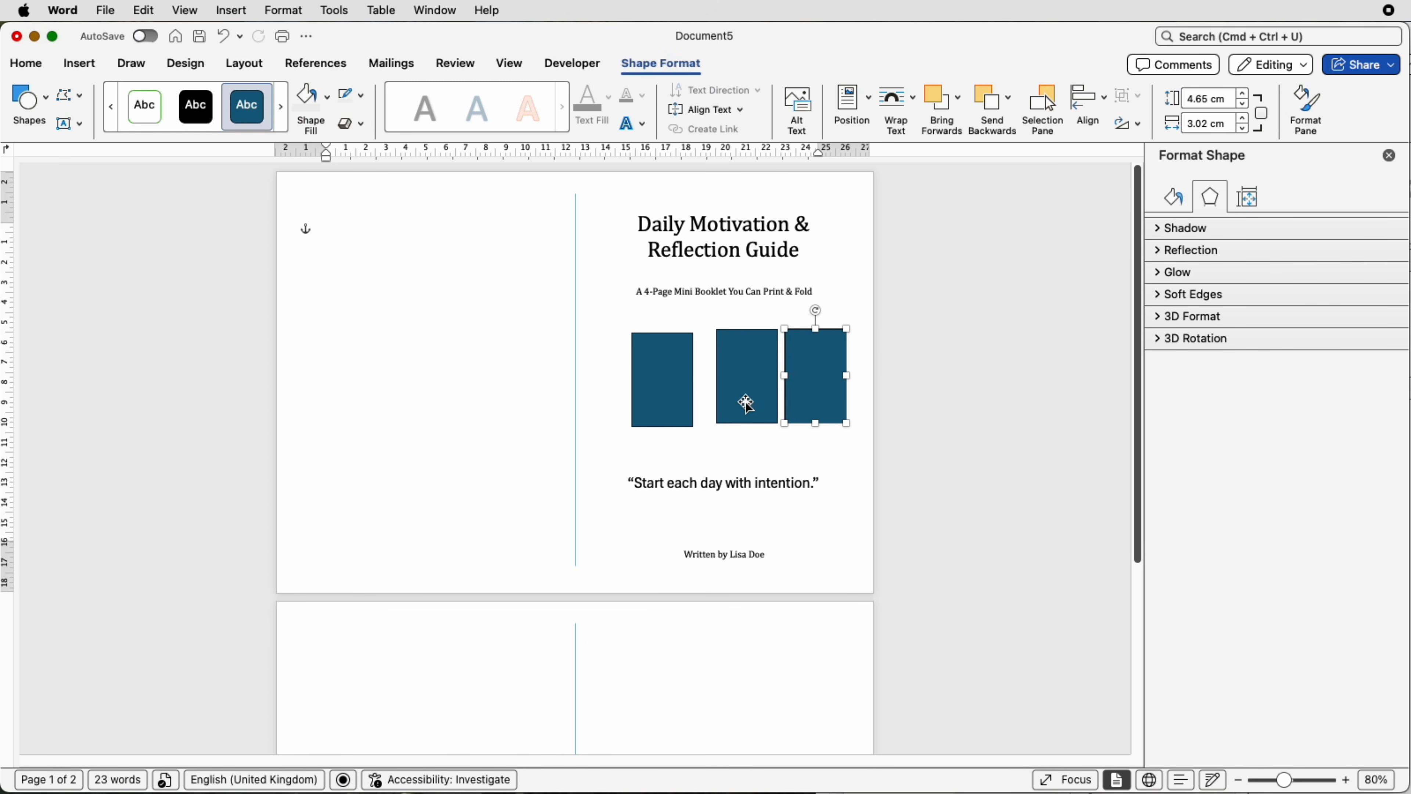
Distribute the three rectangles horizontally and align them to the top
{"action": "left_click", "coordinate": [748, 404], "text": "shift"}
{"action": "left_click", "coordinate": [675, 403], "text": "shift"}
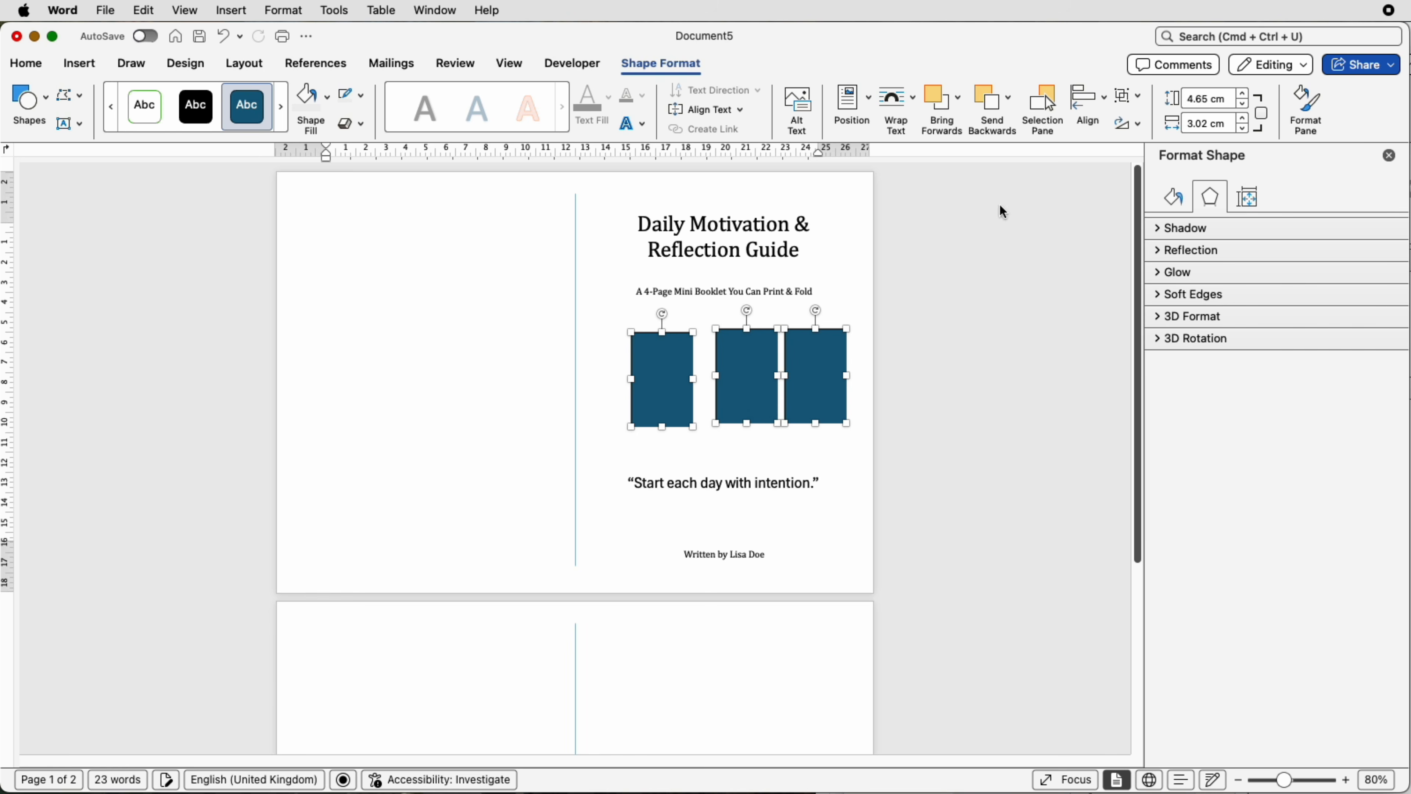
{"action": "left_click", "coordinate": [1091, 118]}
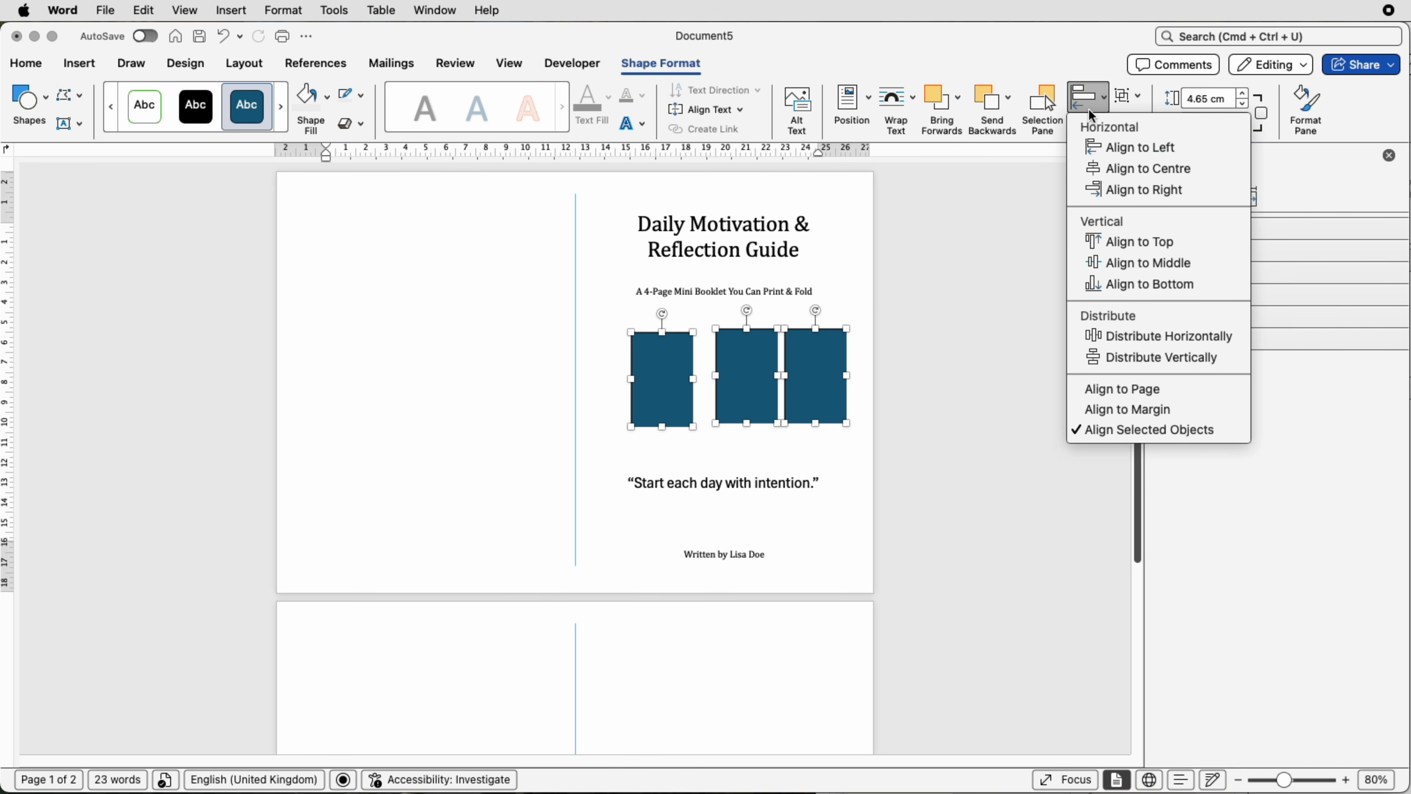
{"action": "left_click", "coordinate": [1103, 345]}
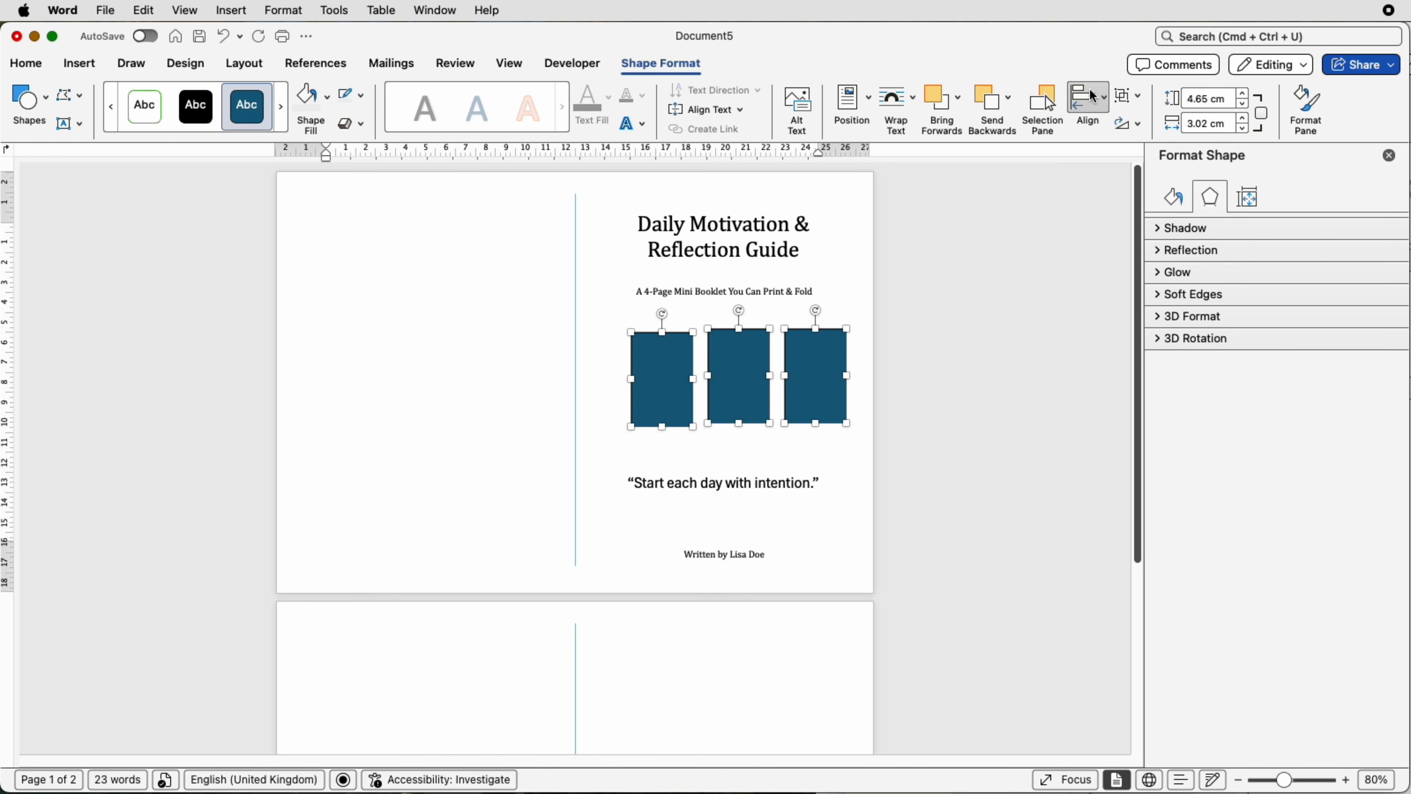
{"action": "left_click", "coordinate": [1104, 104]}
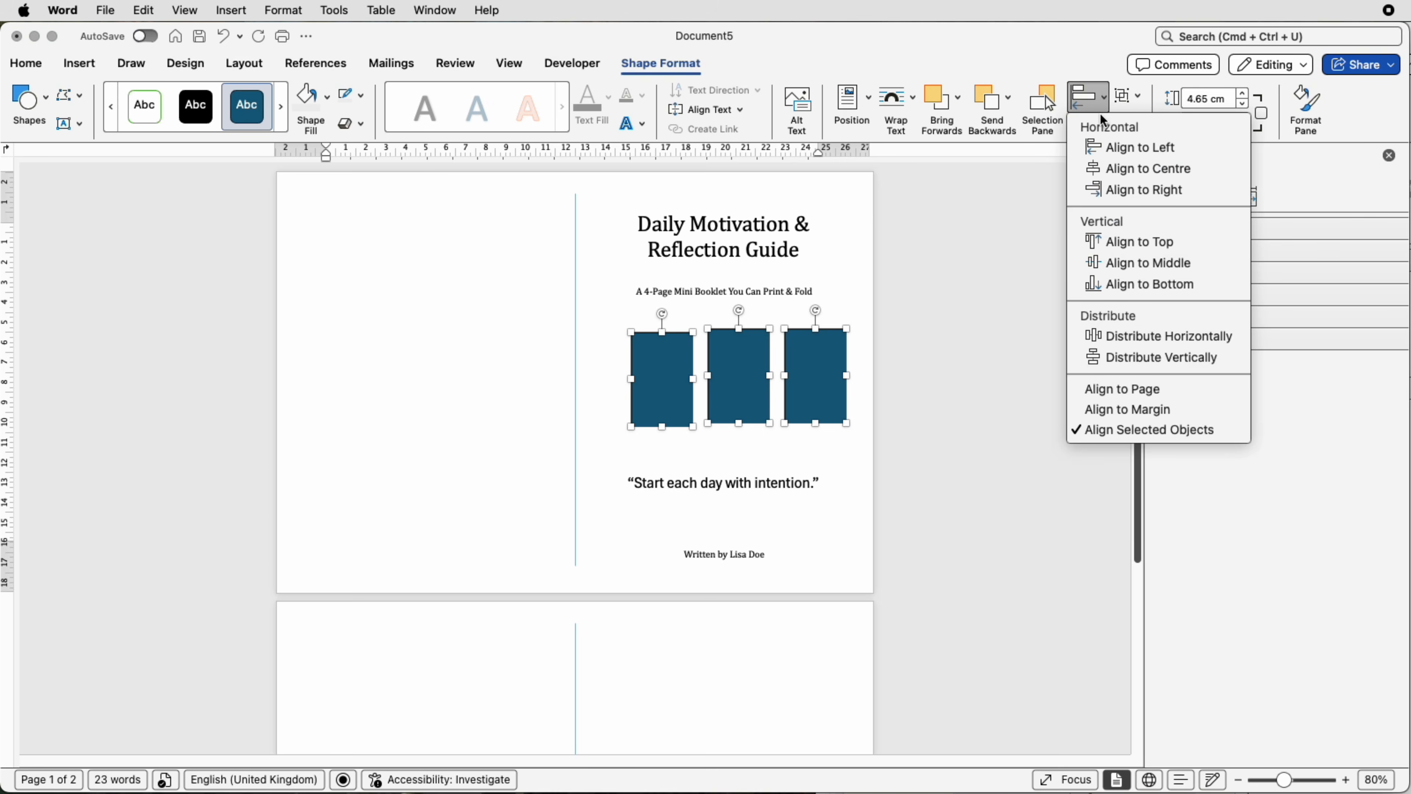
{"action": "left_click", "coordinate": [1115, 244]}
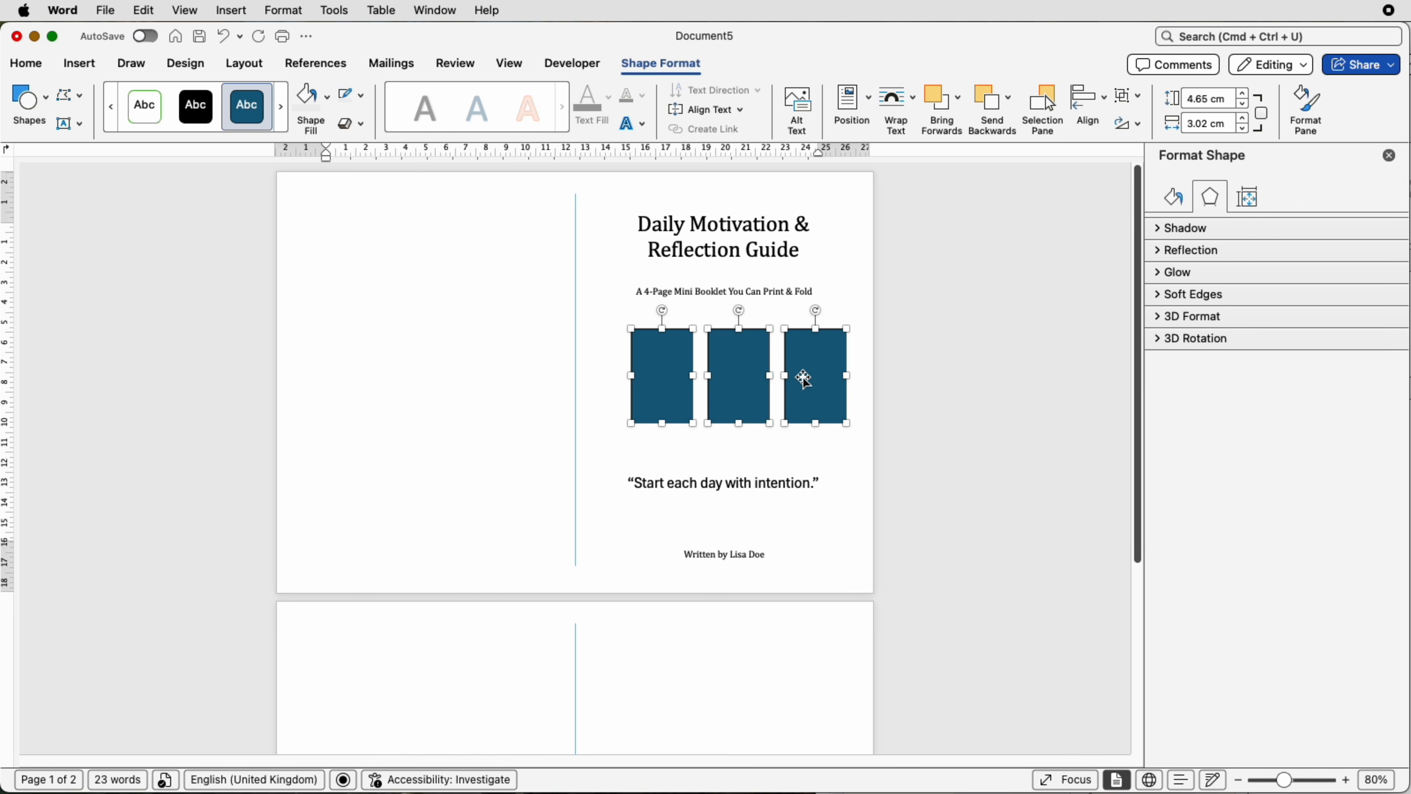
Shift the row of three rectangles left and slightly down to centre it between the subtitle and the quote
{"action": "key", "text": "Left"}
{"action": "key", "text": "Left"}
{"action": "key", "text": "Left"}
{"action": "key", "text": "Left"}
{"action": "key", "text": "Left"}
{"action": "key", "text": "Left"}
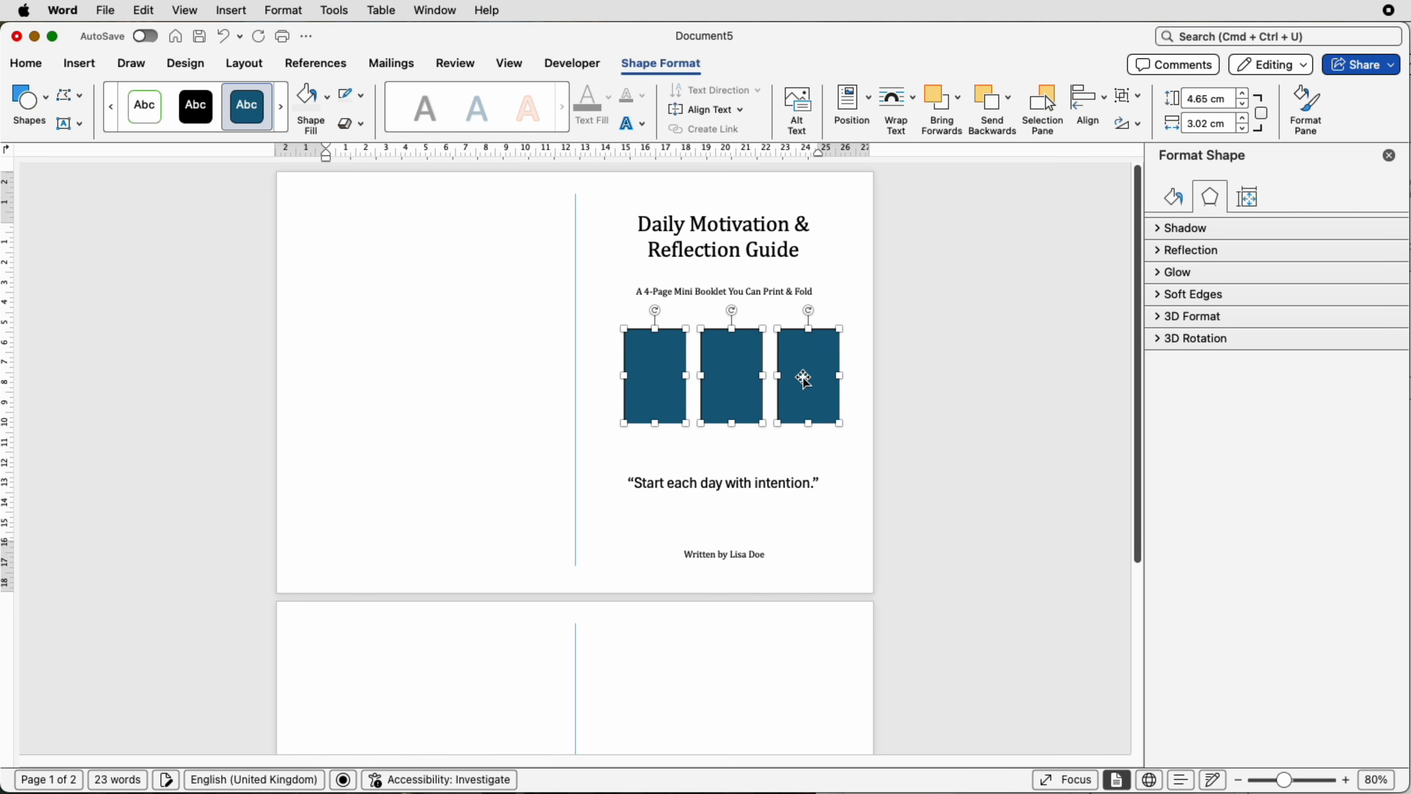
{"action": "key", "text": "Down"}
{"action": "key", "text": "Down"}
{"action": "key", "text": "Down"}
{"action": "key", "text": "Down"}
{"action": "key", "text": "Down"}
{"action": "key", "text": "Down"}
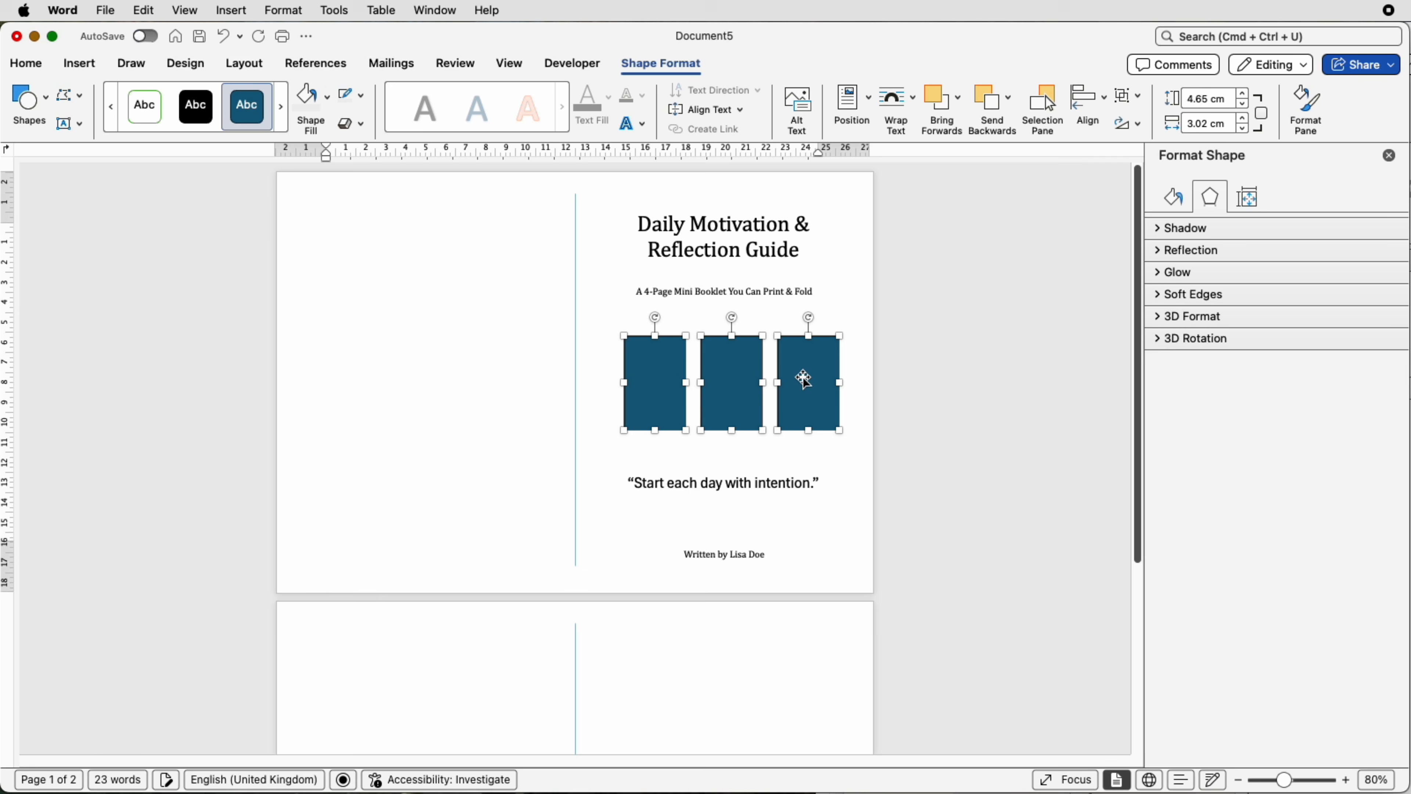
{"action": "key", "text": "Left"}
{"action": "key", "text": "Left"}
{"action": "key", "text": "Left"}
{"action": "key", "text": "Left"}
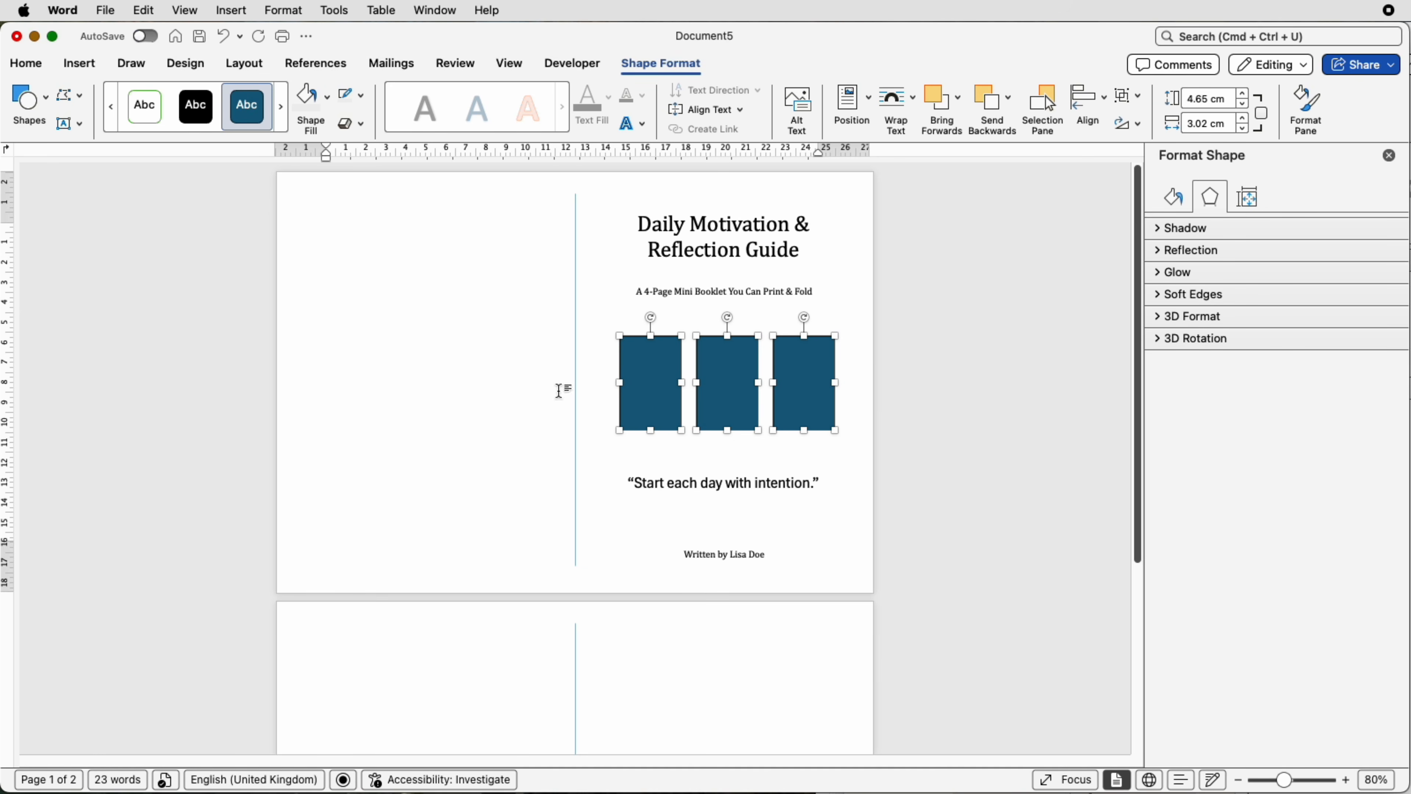
{"action": "key", "text": "Left"}
{"action": "key", "text": "Left"}
{"action": "key", "text": "Down"}
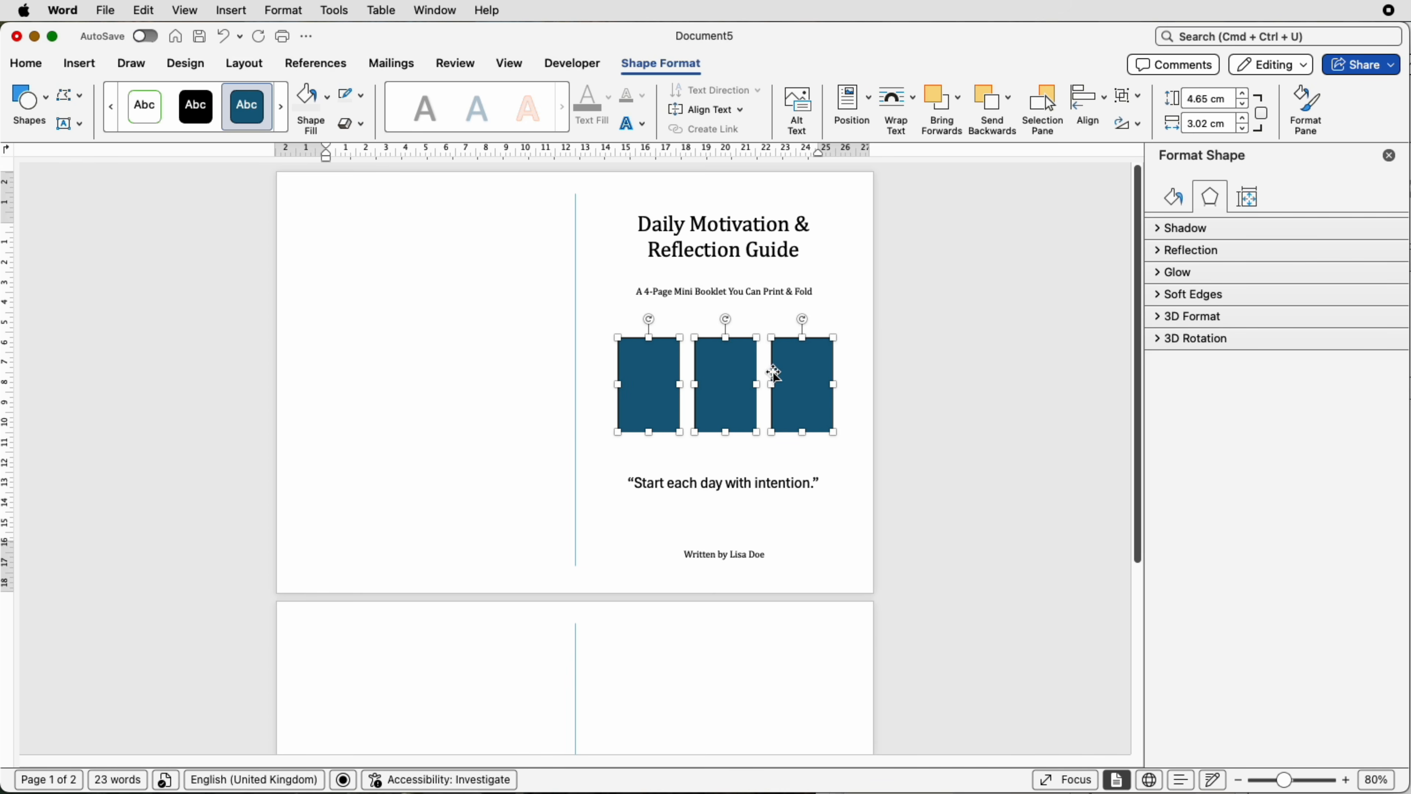
Group the three rectangles and give the group a single picture fill with the photo spanning all three shapes
{"action": "left_click", "coordinate": [1139, 101]}
{"action": "left_click", "coordinate": [1140, 121]}
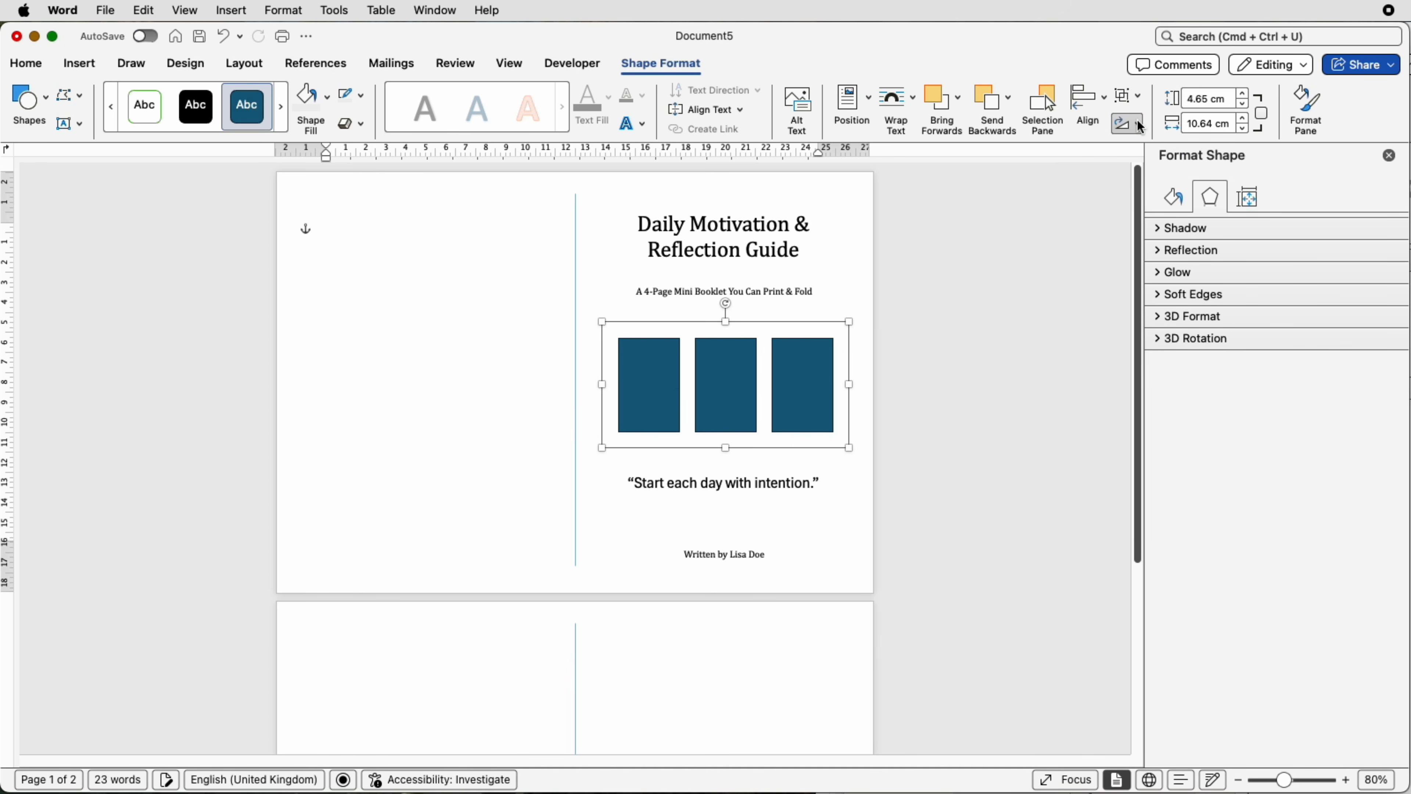
{"action": "left_click", "coordinate": [1175, 199]}
{"action": "left_click", "coordinate": [1161, 229]}
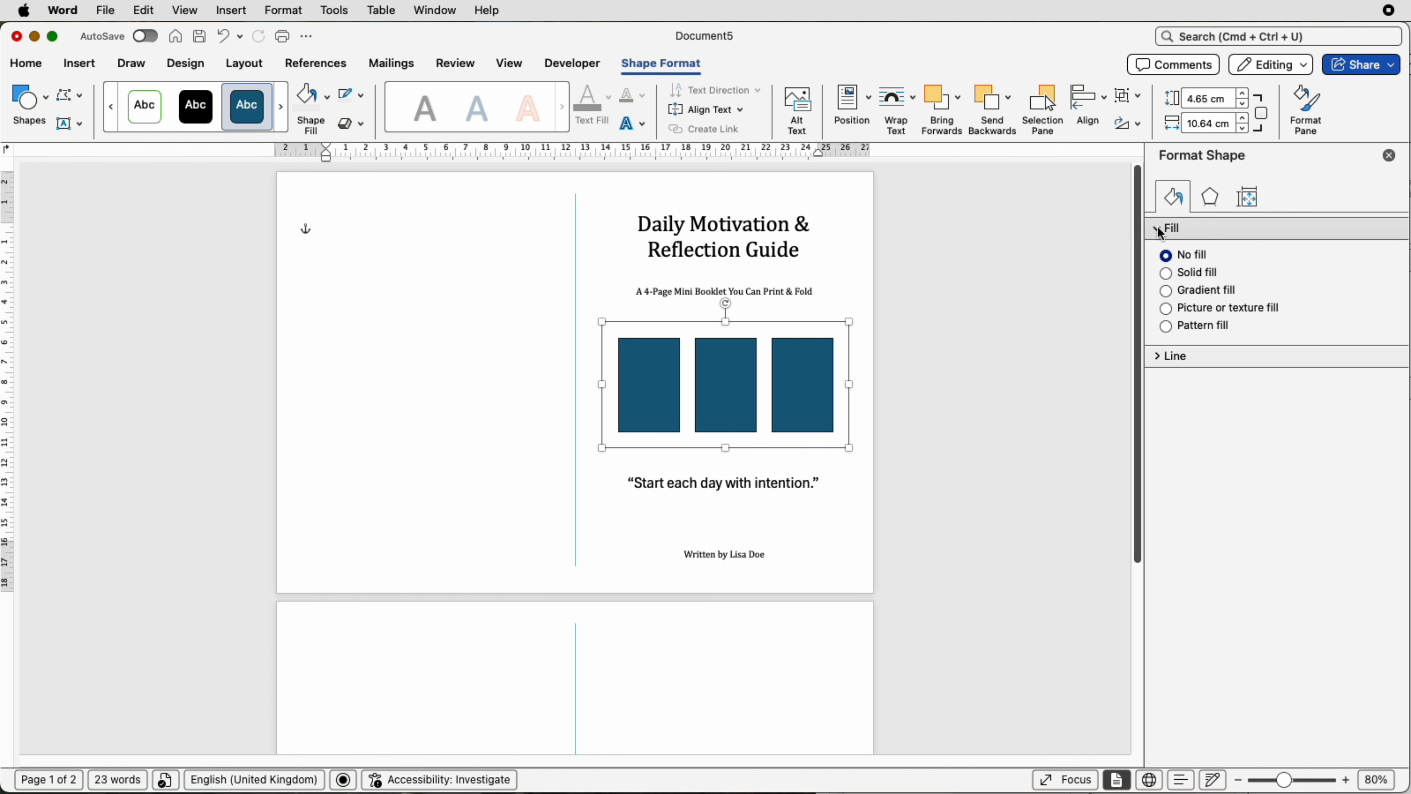
{"action": "left_click", "coordinate": [1166, 309]}
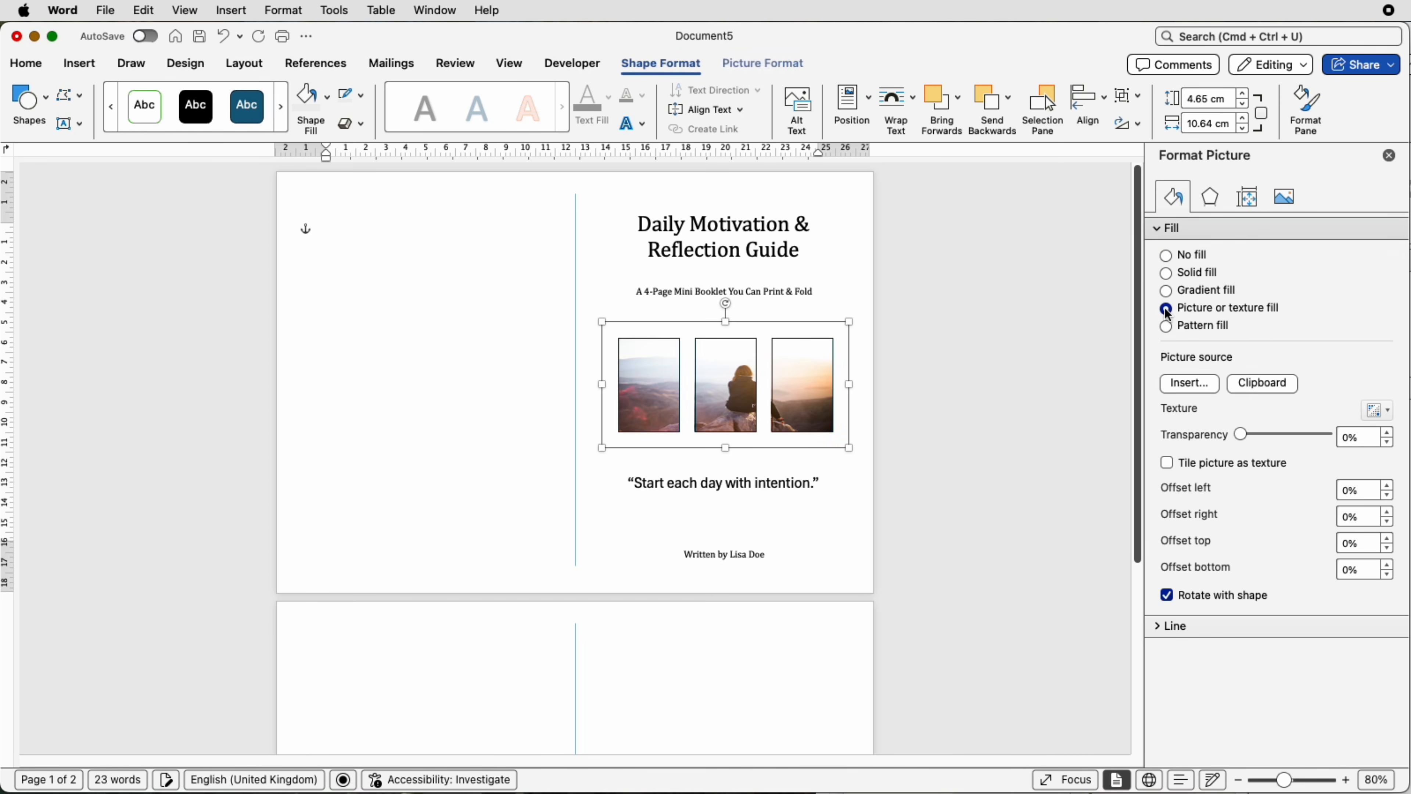
{"action": "left_click", "coordinate": [1191, 384]}
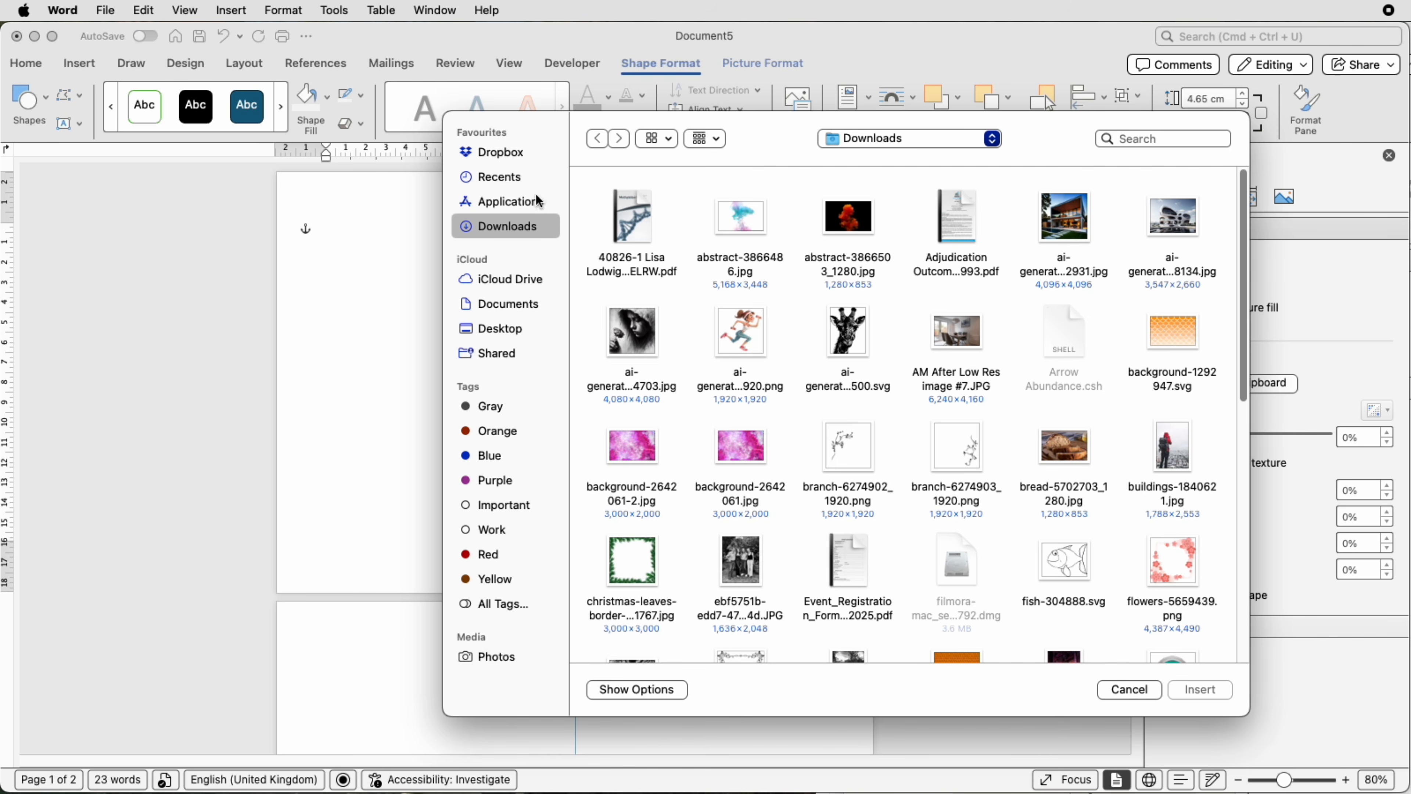
{"action": "key", "text": "Escape"}
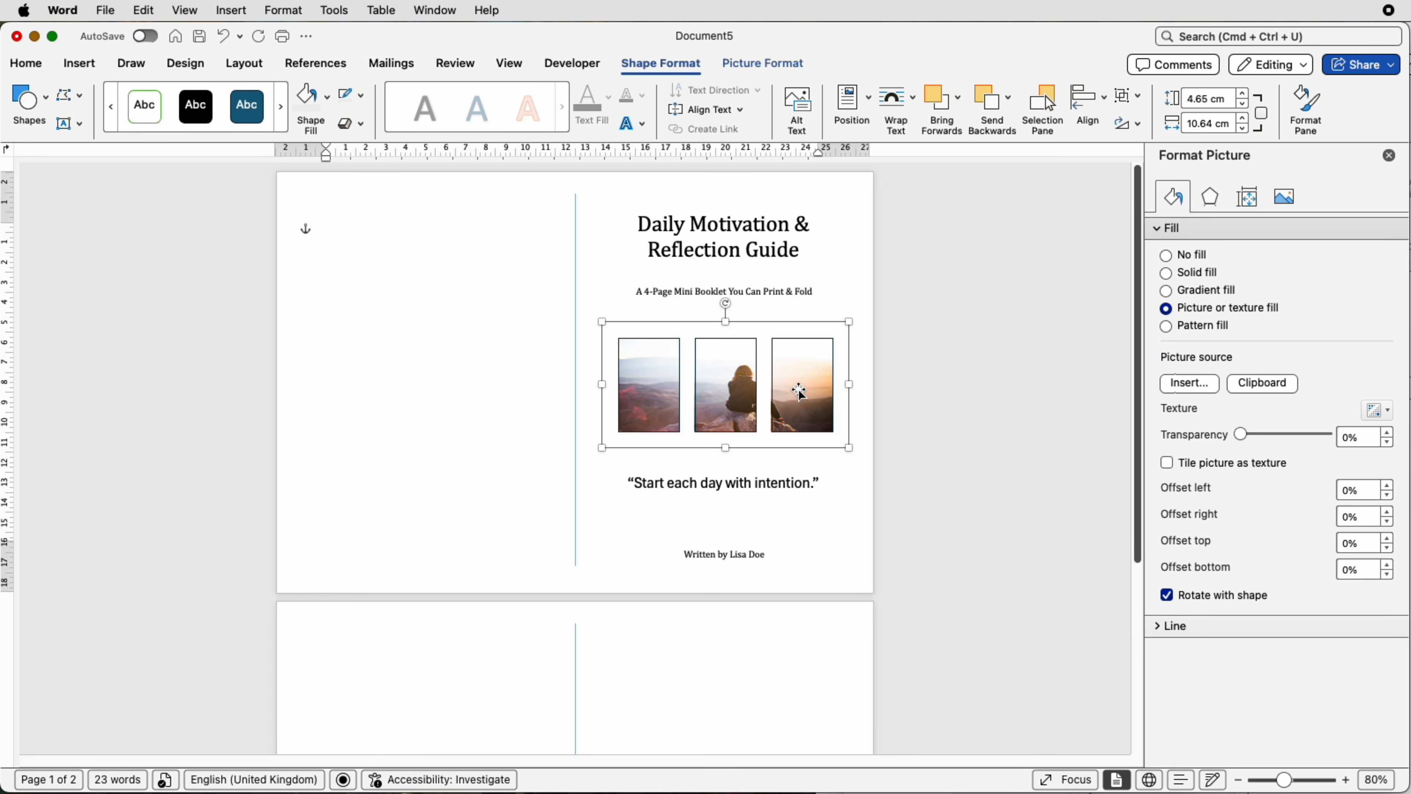
Narrow the picture-filled group to about 9.63 cm wide and nudge it right to centre it beneath the subtitle
{"action": "left_click_drag", "start_coordinate": [851, 385], "coordinate": [813, 385]}
{"action": "key", "text": "Right"}
{"action": "key", "text": "Right"}
{"action": "key", "text": "Right"}
{"action": "key", "text": "Right"}
{"action": "key", "text": "Right"}
{"action": "key", "text": "Right"}
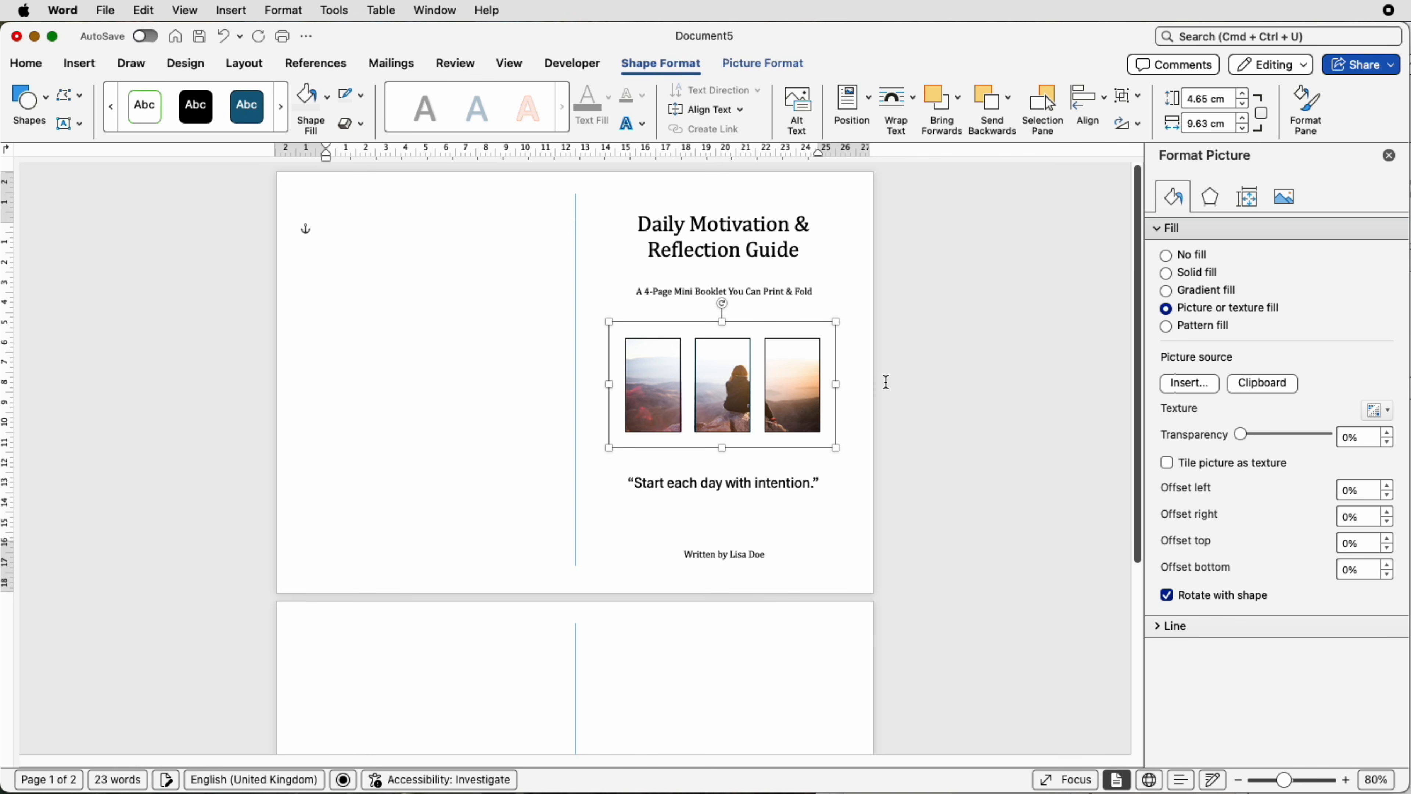
{"action": "left_click", "coordinate": [908, 392]}
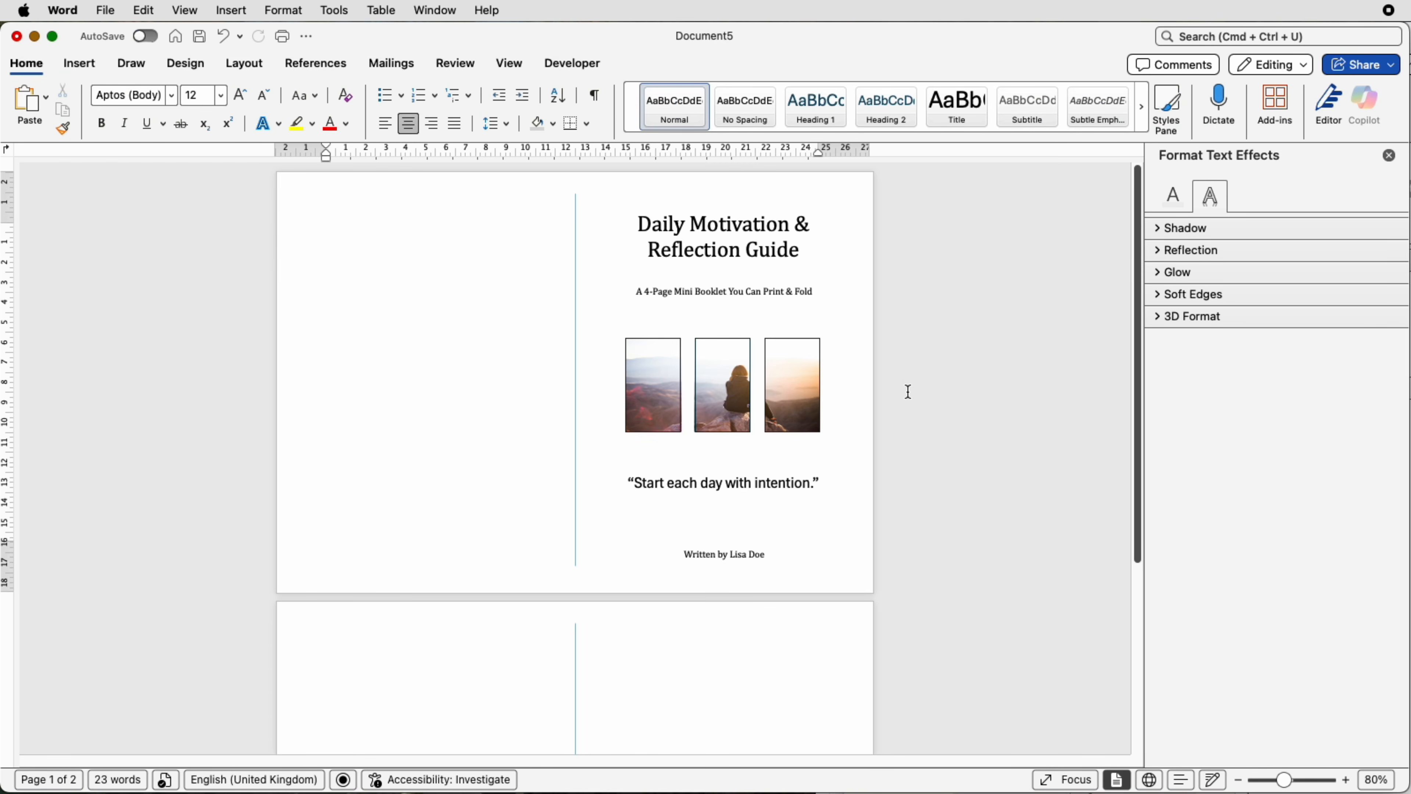
Duplicate the cover title text box and position the copy on the left half of the first page, level with the original
{"action": "left_click", "coordinate": [729, 233]}
{"action": "left_click_drag", "start_coordinate": [728, 233], "coordinate": [433, 231]}
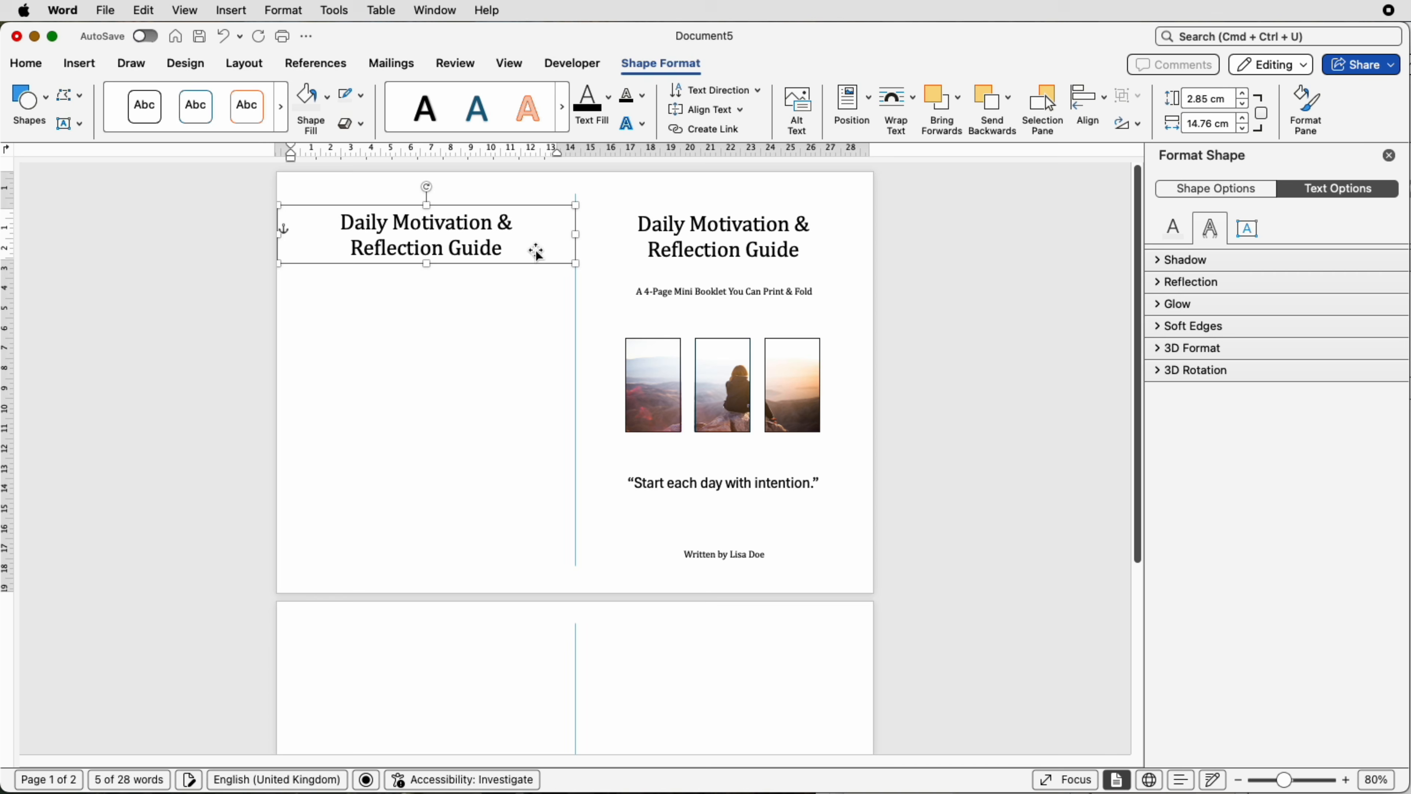
{"action": "left_click_drag", "start_coordinate": [536, 253], "coordinate": [622, 233]}
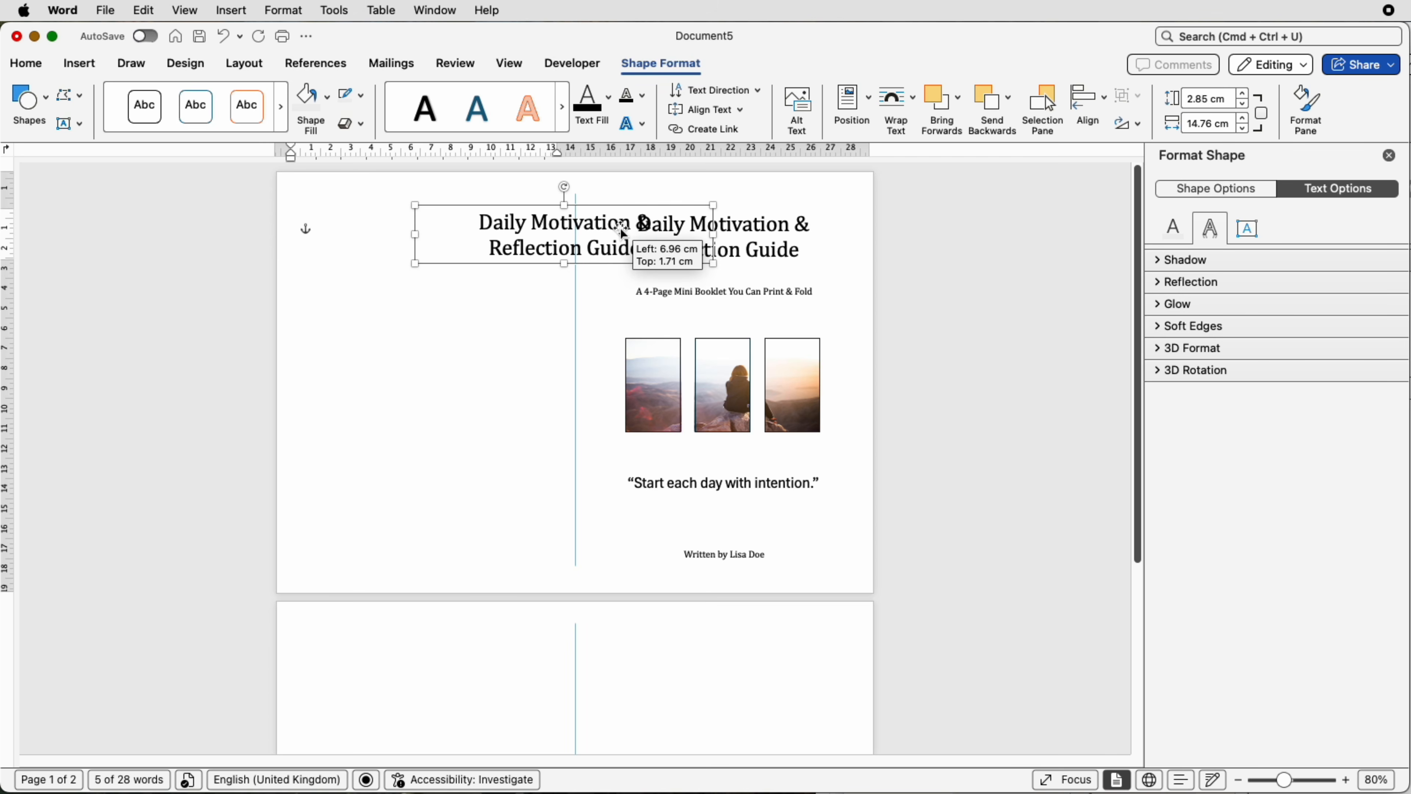
{"action": "key", "text": "Left"}
{"action": "key", "text": "Left"}
{"action": "key", "text": "Left"}
{"action": "key", "text": "Left"}
{"action": "key", "text": "Left"}
{"action": "key", "text": "Left"}
{"action": "key", "text": "Left"}
{"action": "key", "text": "Left"}
{"action": "key", "text": "Left"}
{"action": "key", "text": "Left"}
{"action": "key", "text": "Left"}
{"action": "key", "text": "Left"}
{"action": "key", "text": "Left"}
{"action": "key", "text": "Left"}
{"action": "key", "text": "Left"}
{"action": "key", "text": "Left"}
{"action": "key", "text": "Left"}
{"action": "key", "text": "Left"}
{"action": "key", "text": "Left"}
{"action": "key", "text": "Left"}
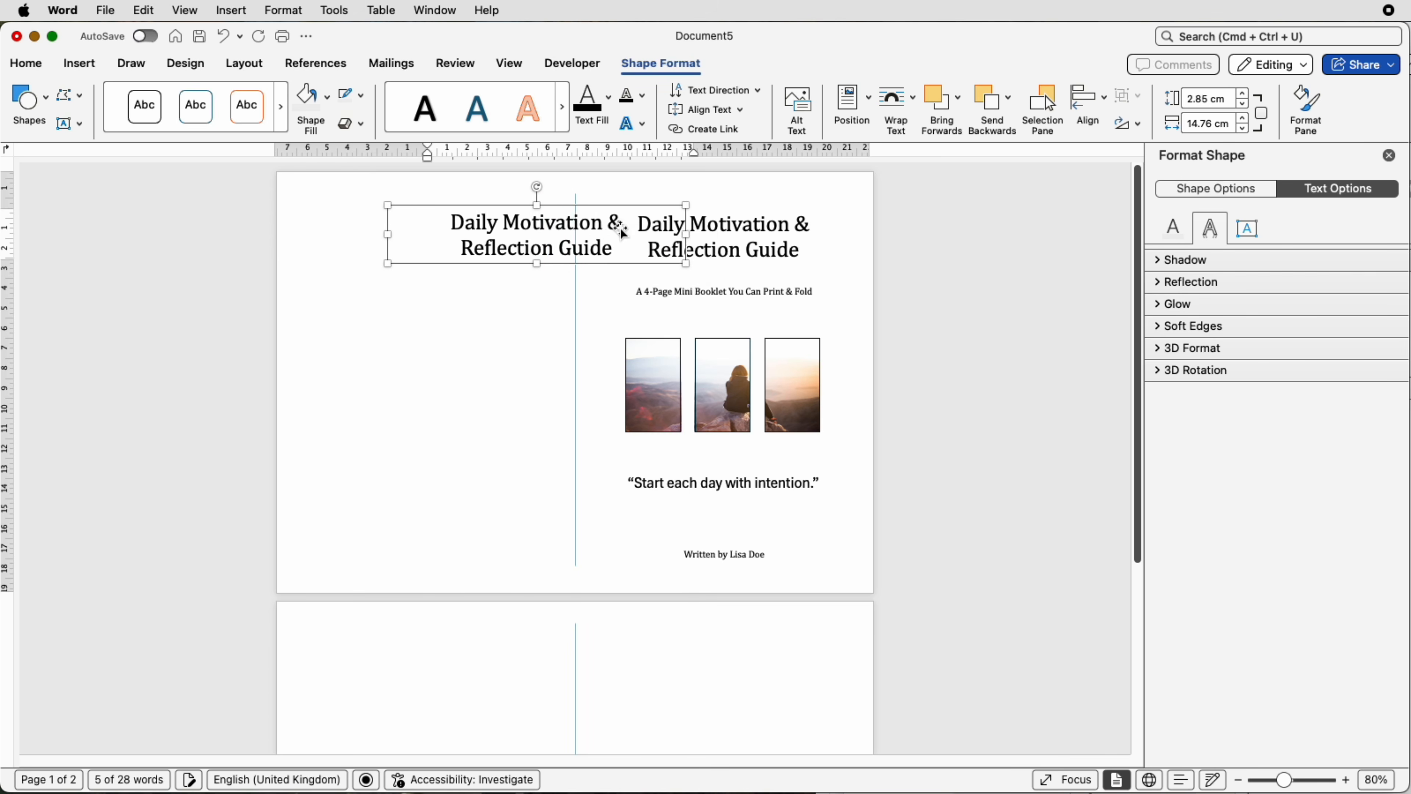
{"action": "key", "text": "Left"}
{"action": "key", "text": "Left"}
{"action": "key", "text": "Left"}
{"action": "key", "text": "Left"}
{"action": "key", "text": "Left"}
{"action": "key", "text": "Left"}
{"action": "key", "text": "Left"}
{"action": "key", "text": "Left"}
{"action": "key", "text": "Left"}
{"action": "key", "text": "Left"}
{"action": "key", "text": "Left"}
{"action": "key", "text": "Left"}
{"action": "key", "text": "Left"}
{"action": "key", "text": "Left"}
{"action": "key", "text": "Left"}
{"action": "key", "text": "Left"}
{"action": "key", "text": "Left"}
{"action": "key", "text": "Left"}
{"action": "key", "text": "Left"}
{"action": "key", "text": "Left"}
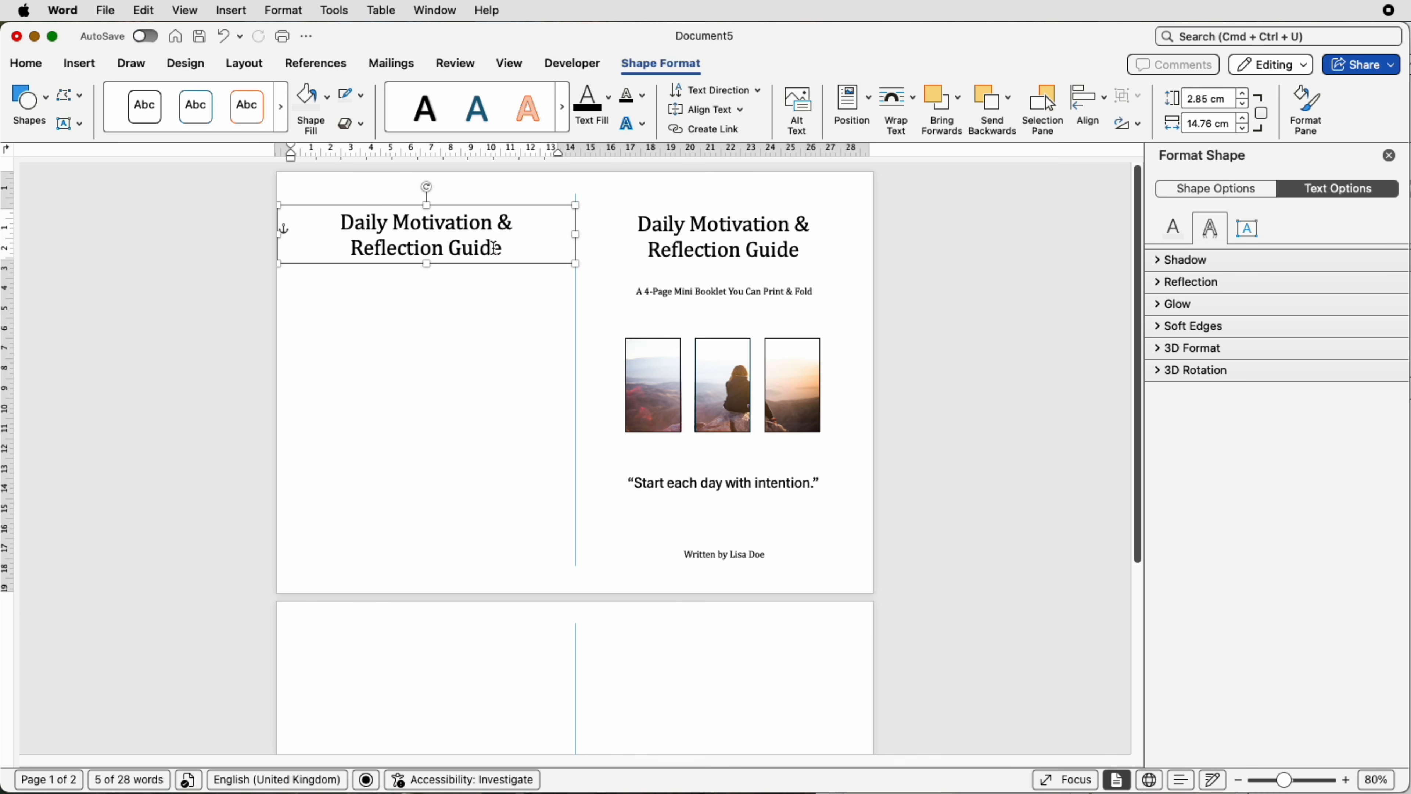
Change the copied title to "Stay Inspired" and duplicate its text box three times down the left half of the page
{"action": "left_click_drag", "start_coordinate": [495, 248], "coordinate": [367, 227]}
{"action": "left_click_drag", "start_coordinate": [462, 233], "coordinate": [470, 500]}
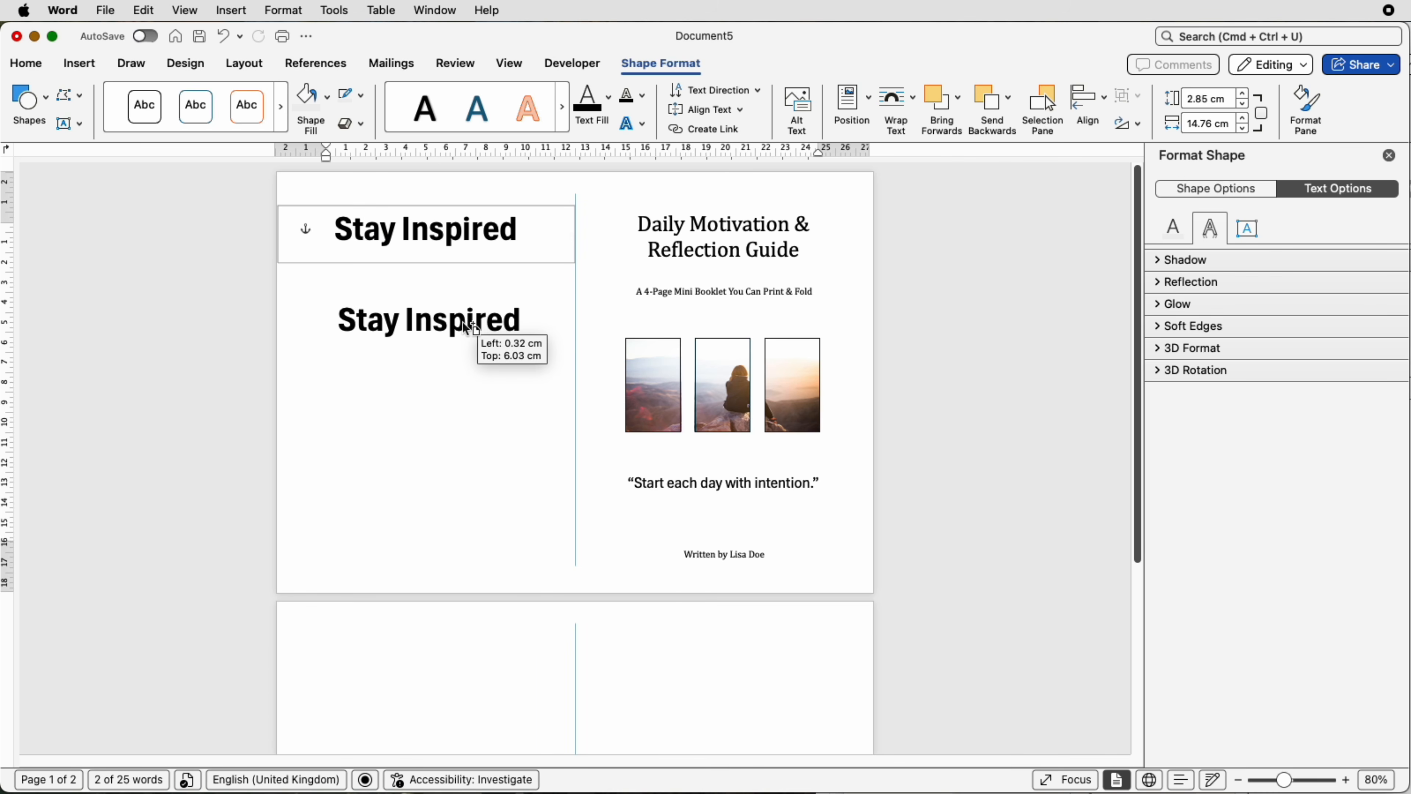
{"action": "left_click", "coordinate": [465, 324], "text": "shift"}
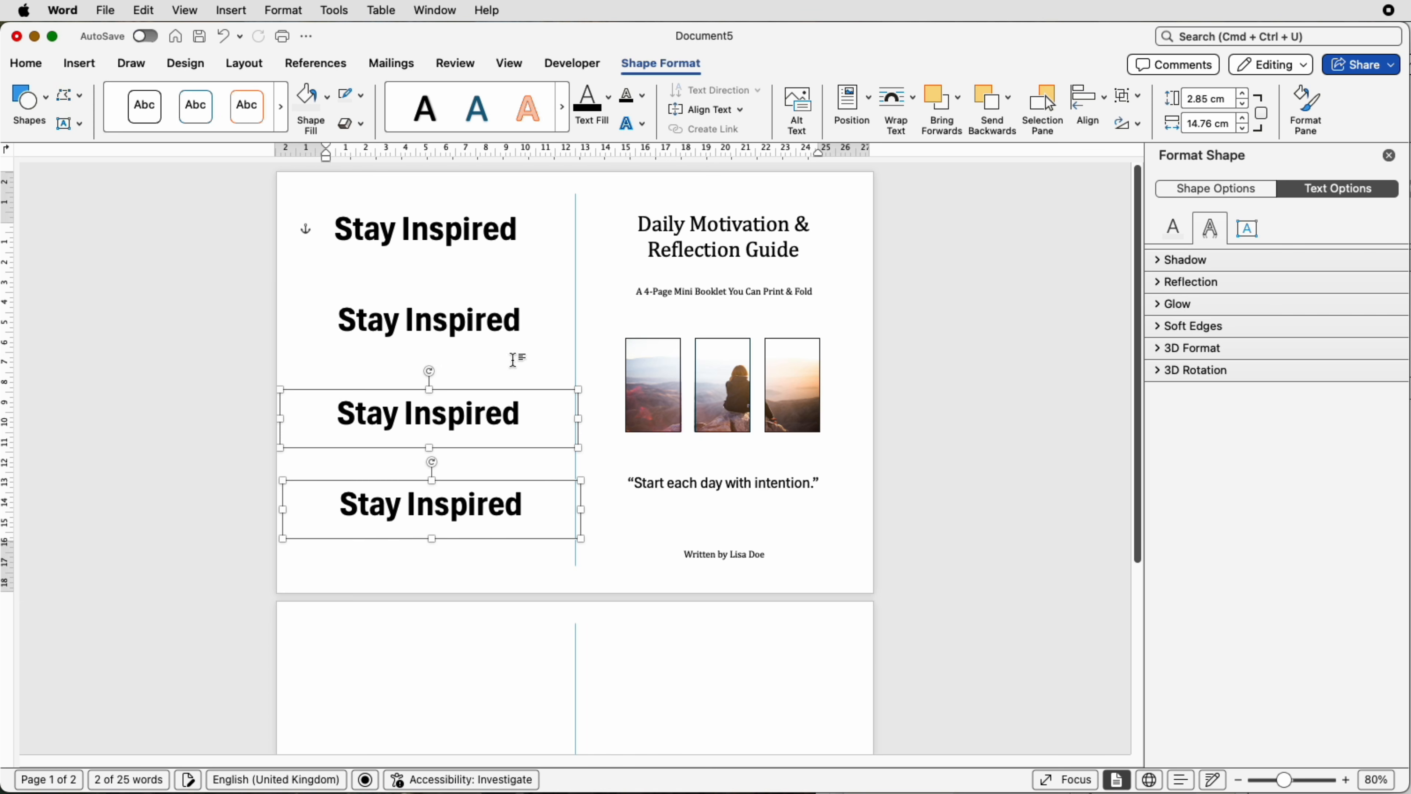
Replace the text of the second "Stay Inspired" box with the quote “Small steps each day create big changes over time.”
{"action": "left_click_drag", "start_coordinate": [523, 321], "coordinate": [360, 318]}
{"action": "type", "text": "\"Small steps each day create big changes over time.\""}
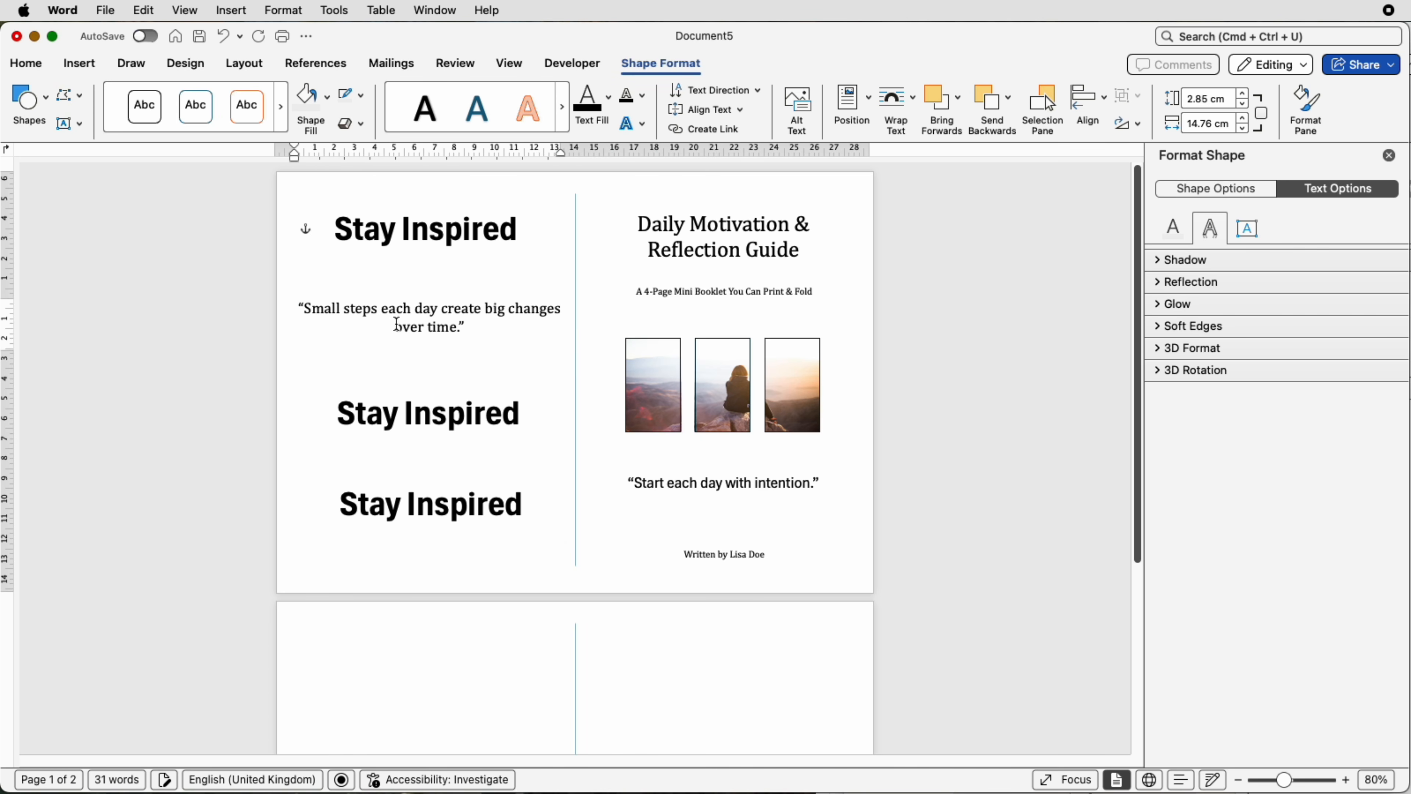
Replace the third box's text with the list "1. Keep moving forward. 2. Believe in your progress. 3. Celebrate every small win." and delete the lowest box
{"action": "left_click", "coordinate": [494, 418]}
{"action": "type", "text": "1. Keep moving forward. 2. Believe in your progress. 3. Celebrate every small win."}
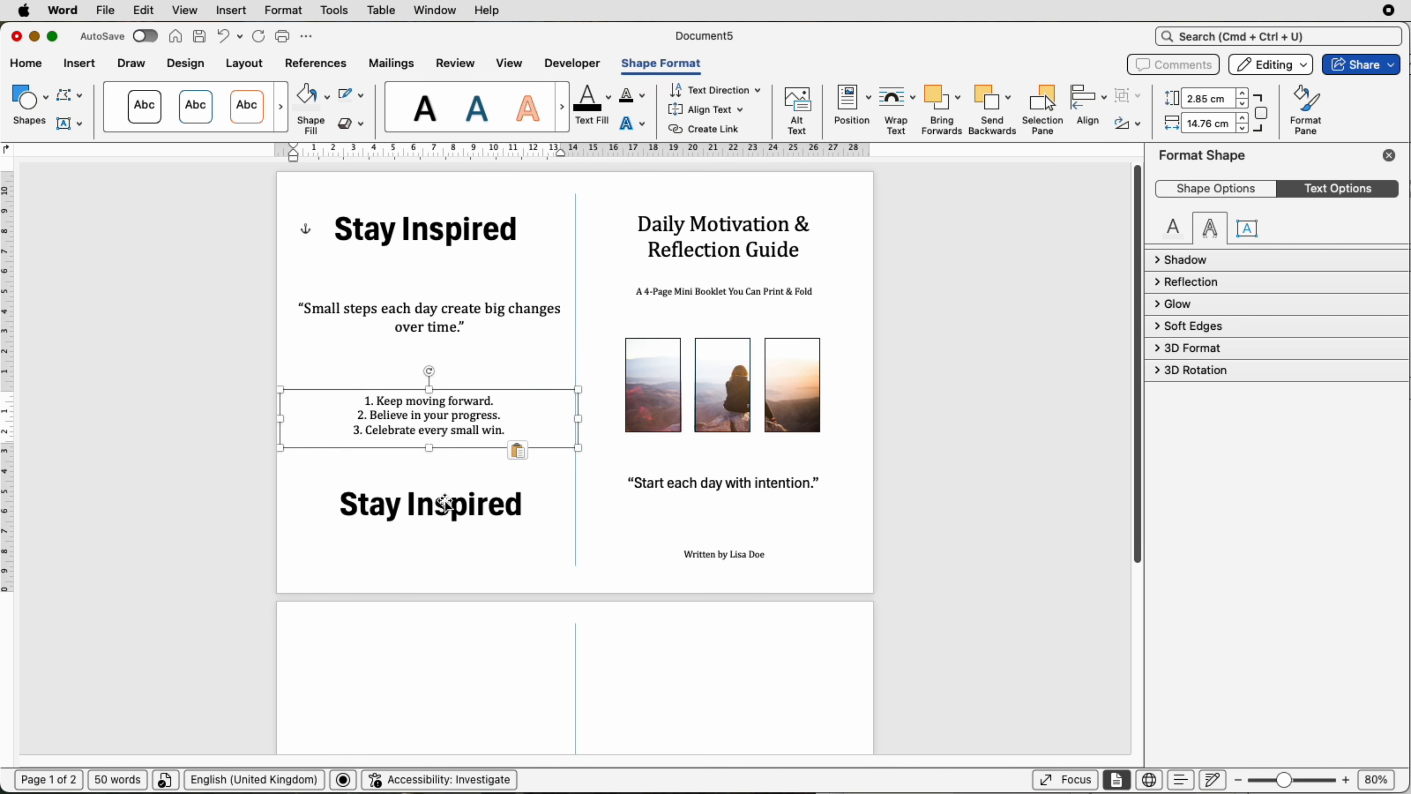
{"action": "left_click", "coordinate": [447, 502]}
{"action": "key", "text": "Delete"}
Move the numbered list down near the page's lower edge and shift the quote down to sit just above it
{"action": "left_click", "coordinate": [431, 425]}
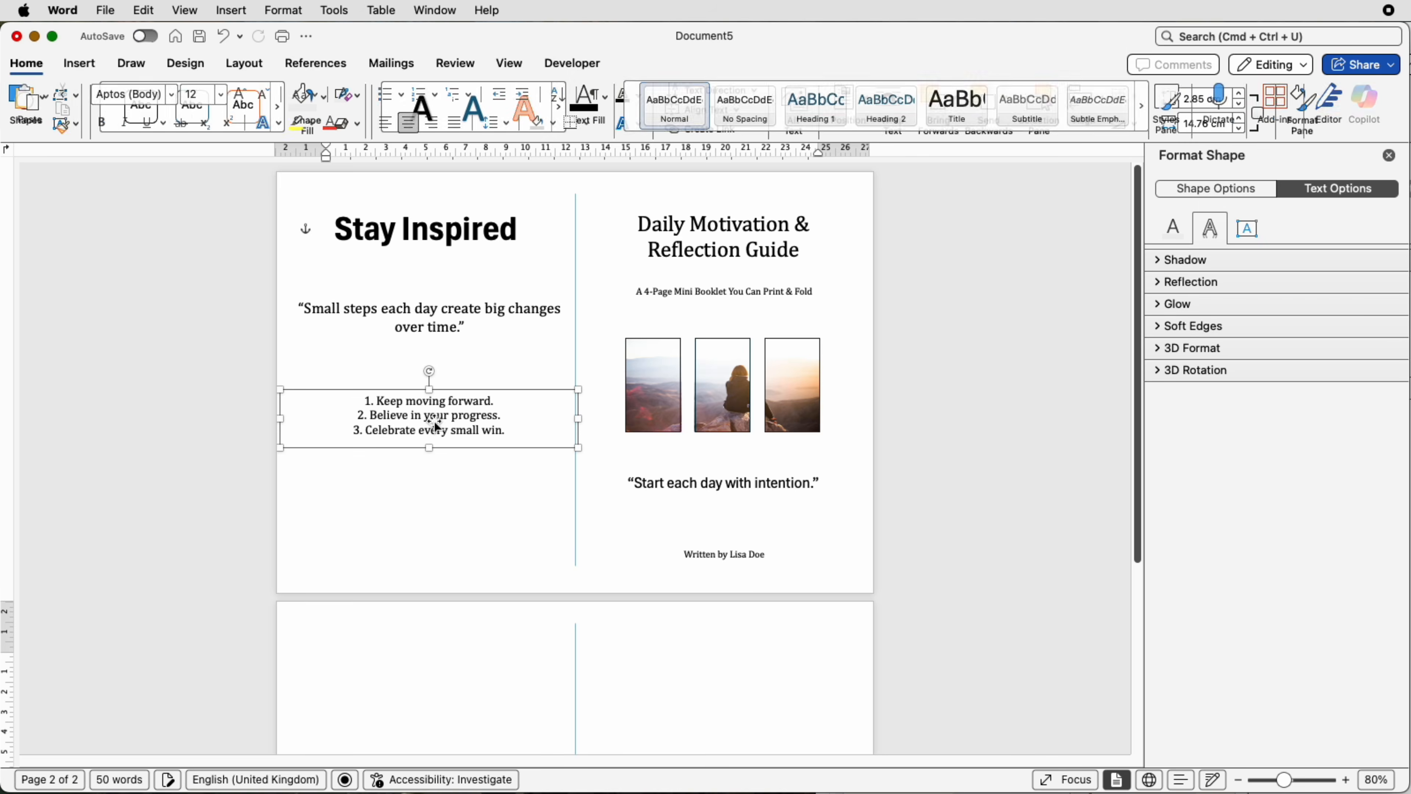
{"action": "left_click_drag", "start_coordinate": [432, 425], "coordinate": [435, 529]}
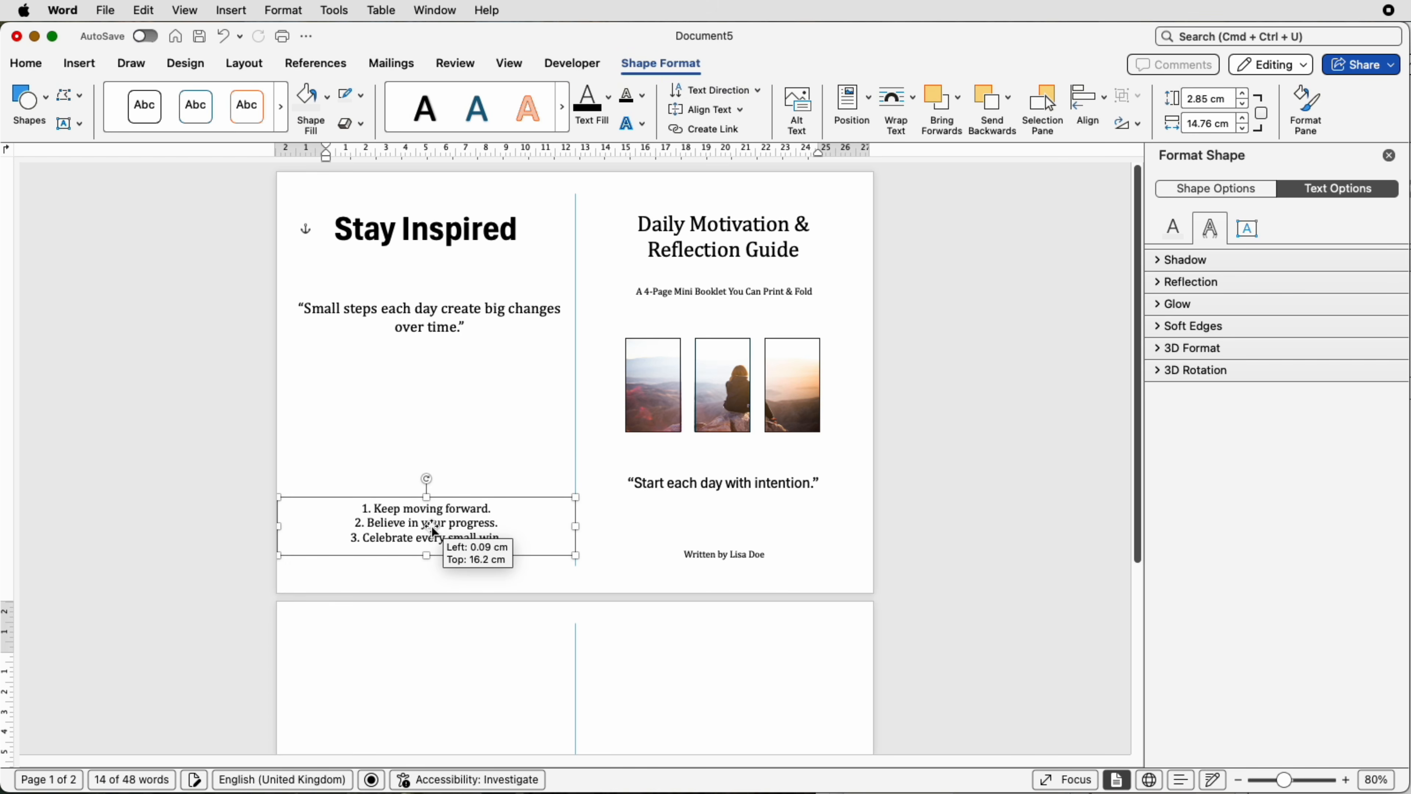
{"action": "left_click_drag", "start_coordinate": [441, 320], "coordinate": [441, 432]}
{"action": "left_click", "coordinate": [439, 273]}
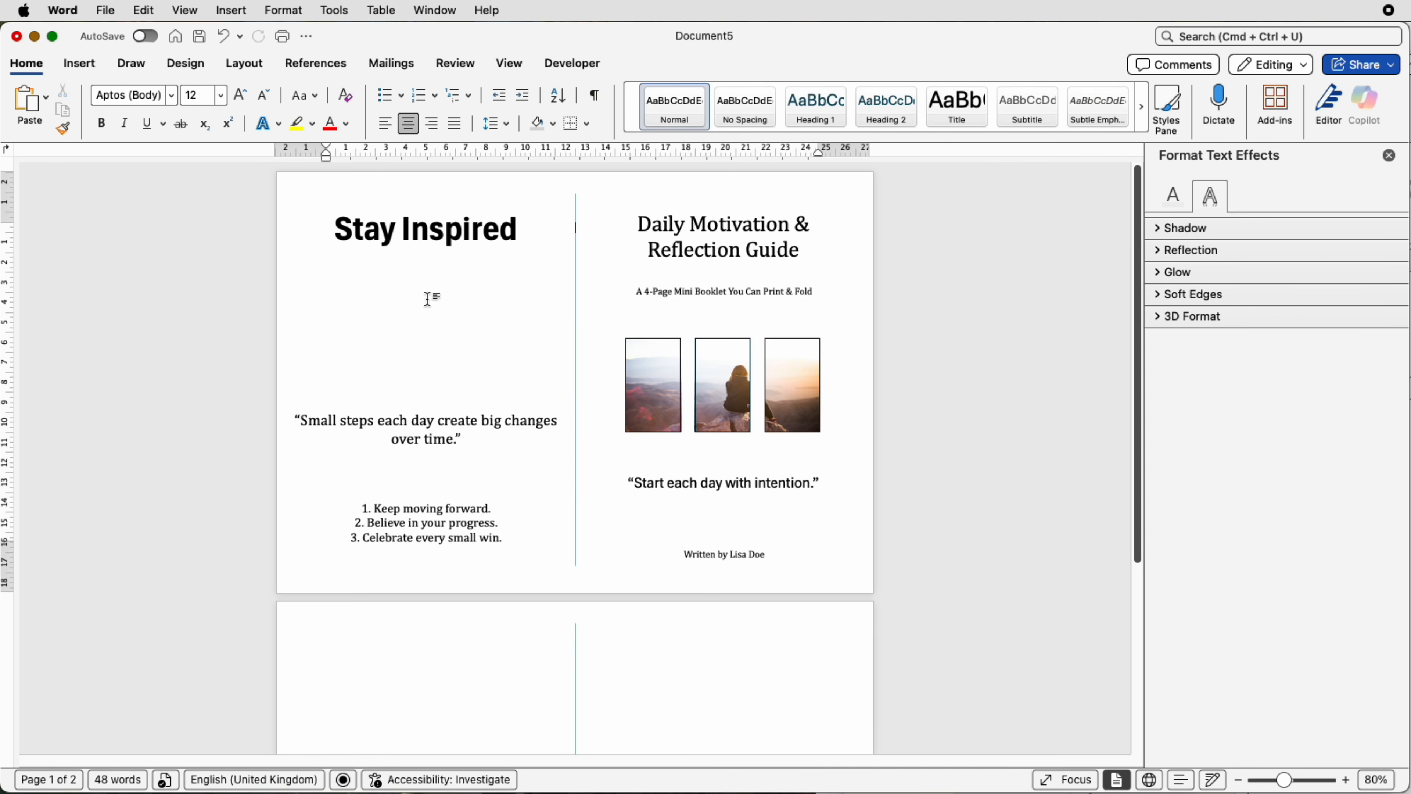
Insert the time-for-a-change JPG picture from the Downloads folder
{"action": "left_click", "coordinate": [95, 65]}
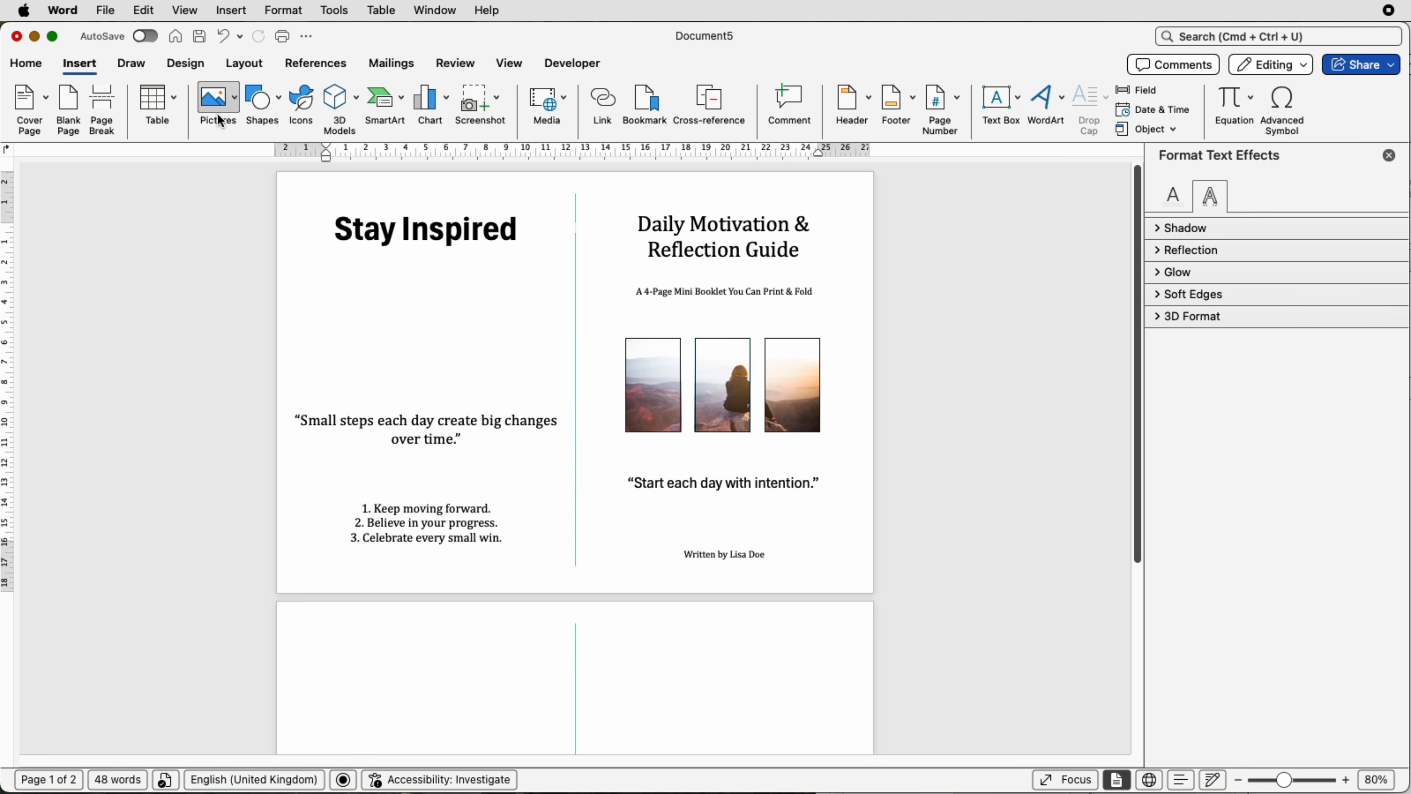
{"action": "left_click", "coordinate": [240, 110]}
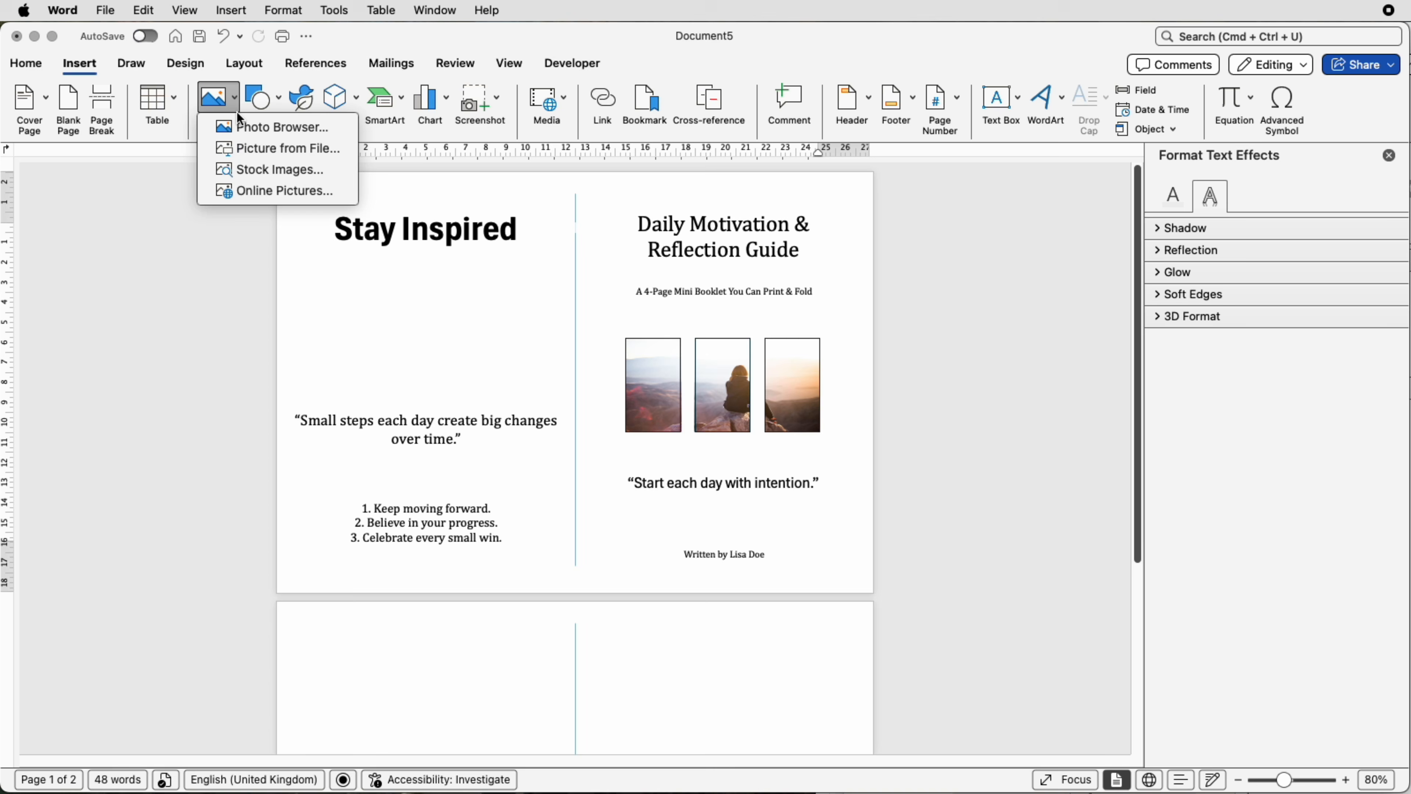
{"action": "left_click", "coordinate": [247, 147]}
{"action": "scroll", "coordinate": [900, 412], "scroll_direction": "down", "scroll_amount": 10}
{"action": "left_click", "coordinate": [1172, 469]}
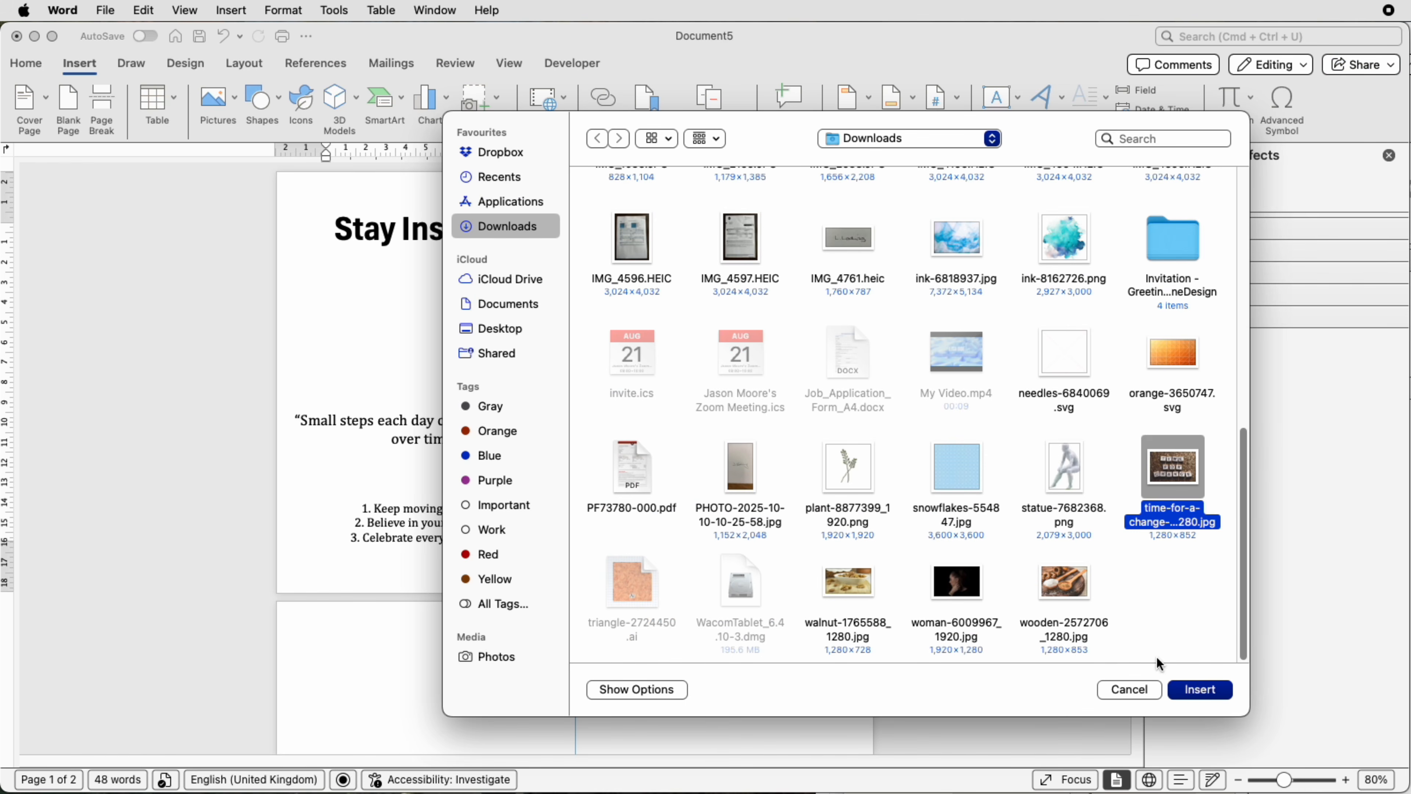
{"action": "left_click", "coordinate": [1201, 689]}
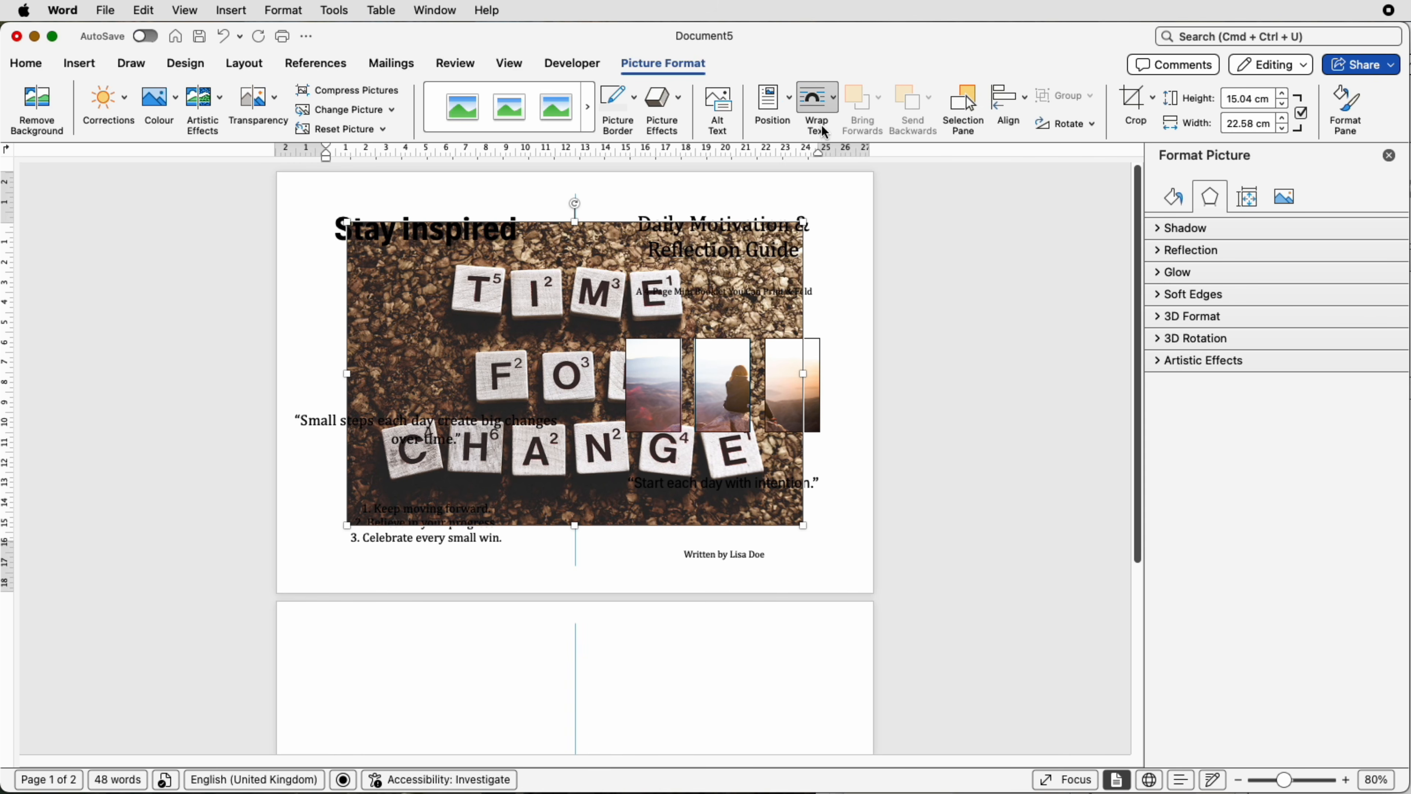
Set the picture's wrapping to In Front of Text and shrink it to about 7.84 × 5.22 cm, placed between the "Stay Inspired" heading and the quote
{"action": "left_click", "coordinate": [834, 107]}
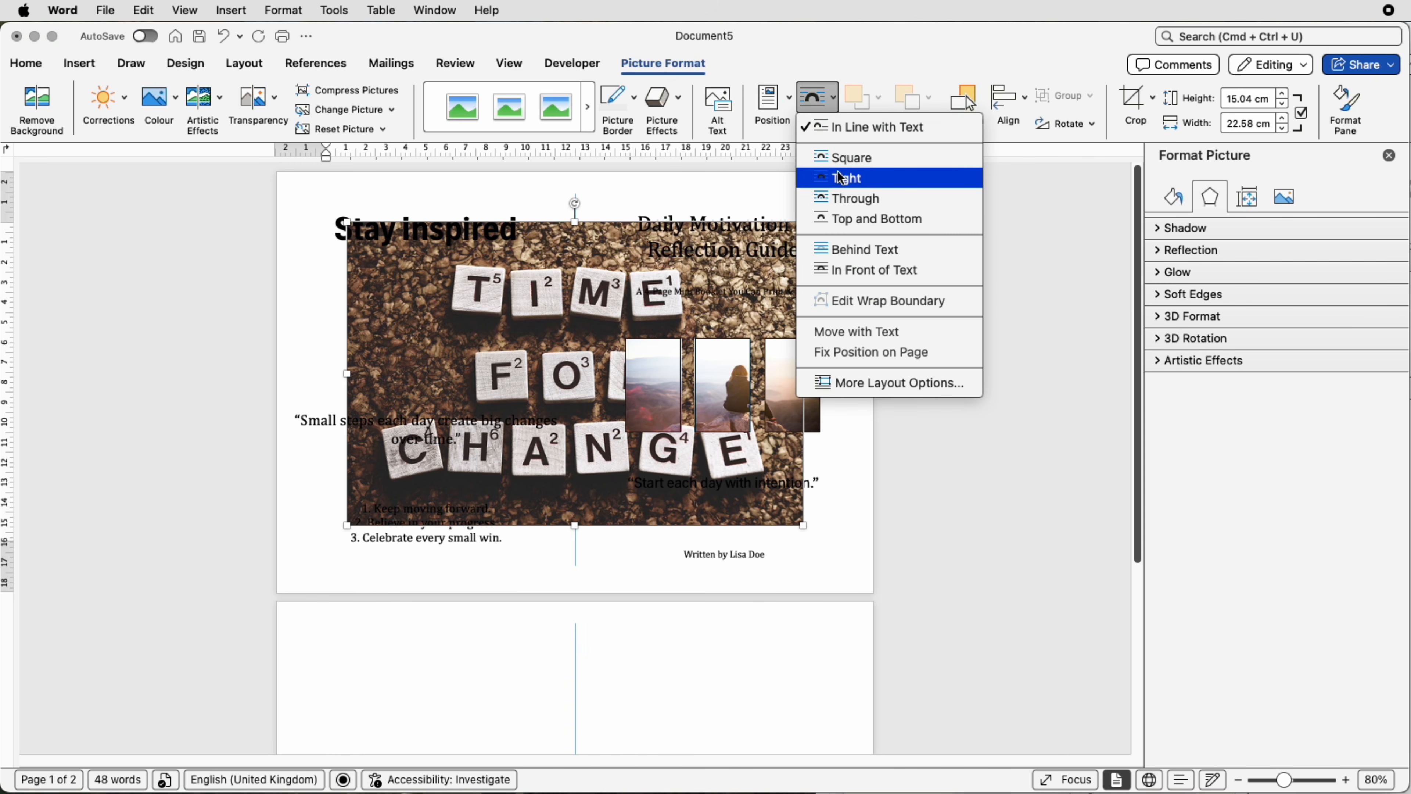
{"action": "left_click", "coordinate": [843, 271]}
{"action": "left_click_drag", "start_coordinate": [787, 236], "coordinate": [506, 419]}
{"action": "left_click_drag", "start_coordinate": [423, 492], "coordinate": [419, 346]}
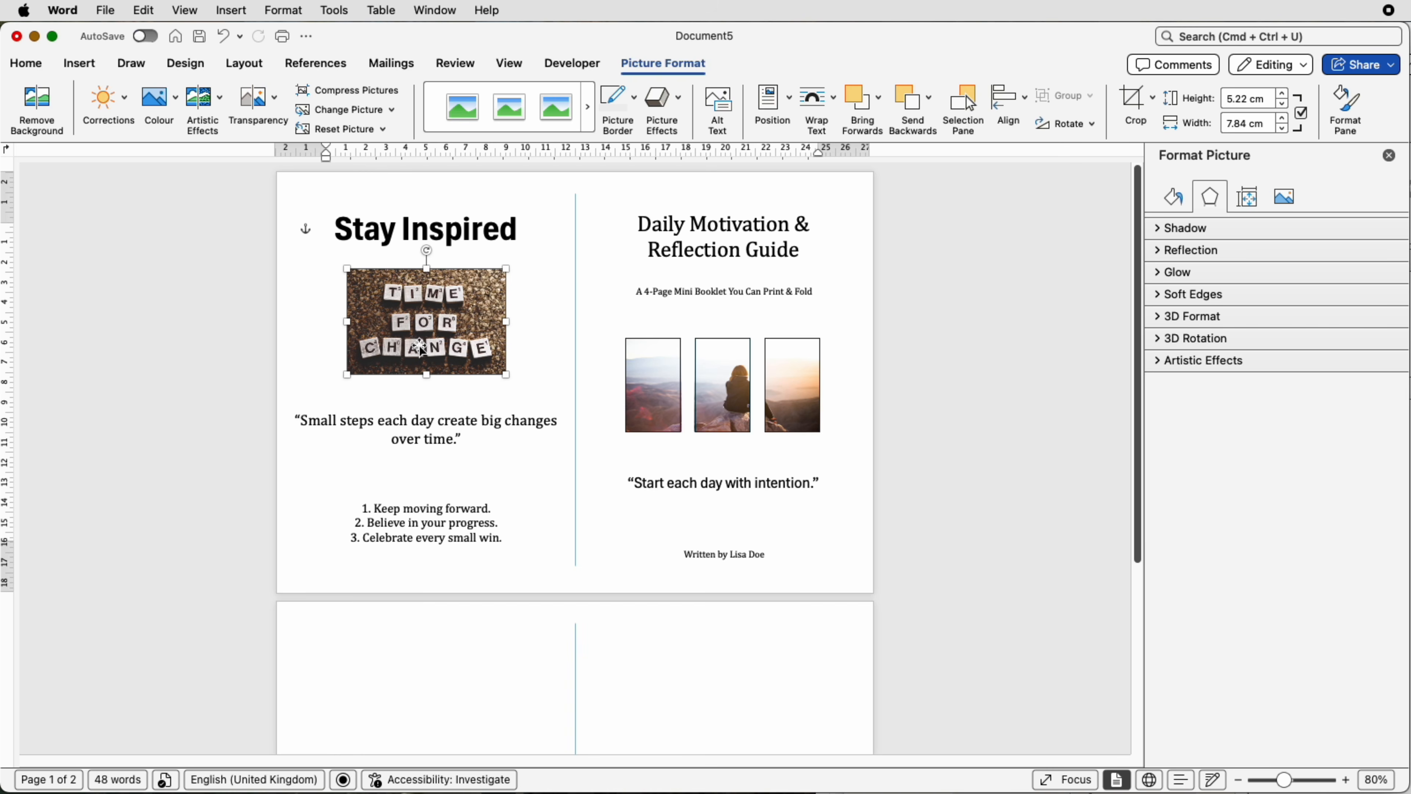
{"action": "left_click", "coordinate": [450, 229], "text": "shift"}
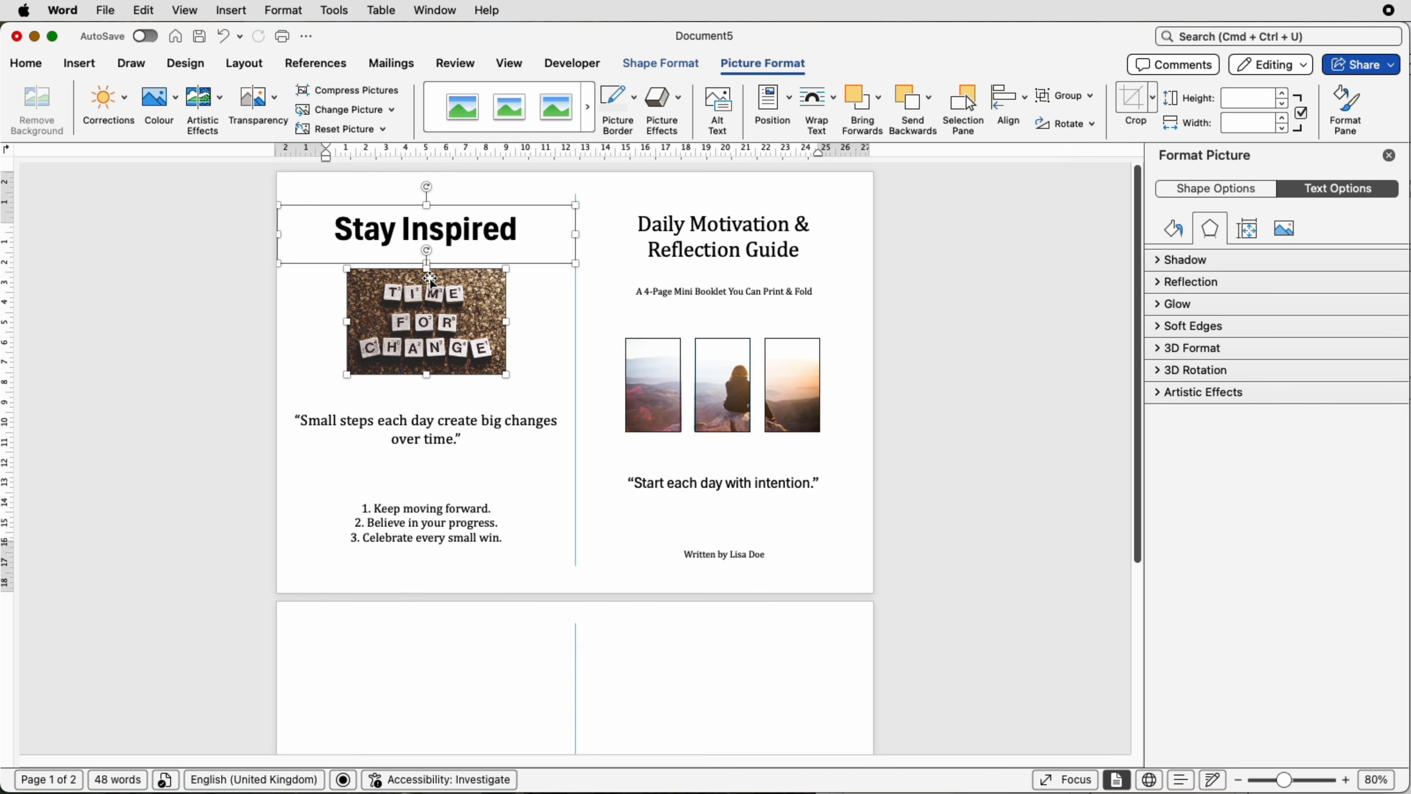
{"action": "left_click", "coordinate": [530, 281]}
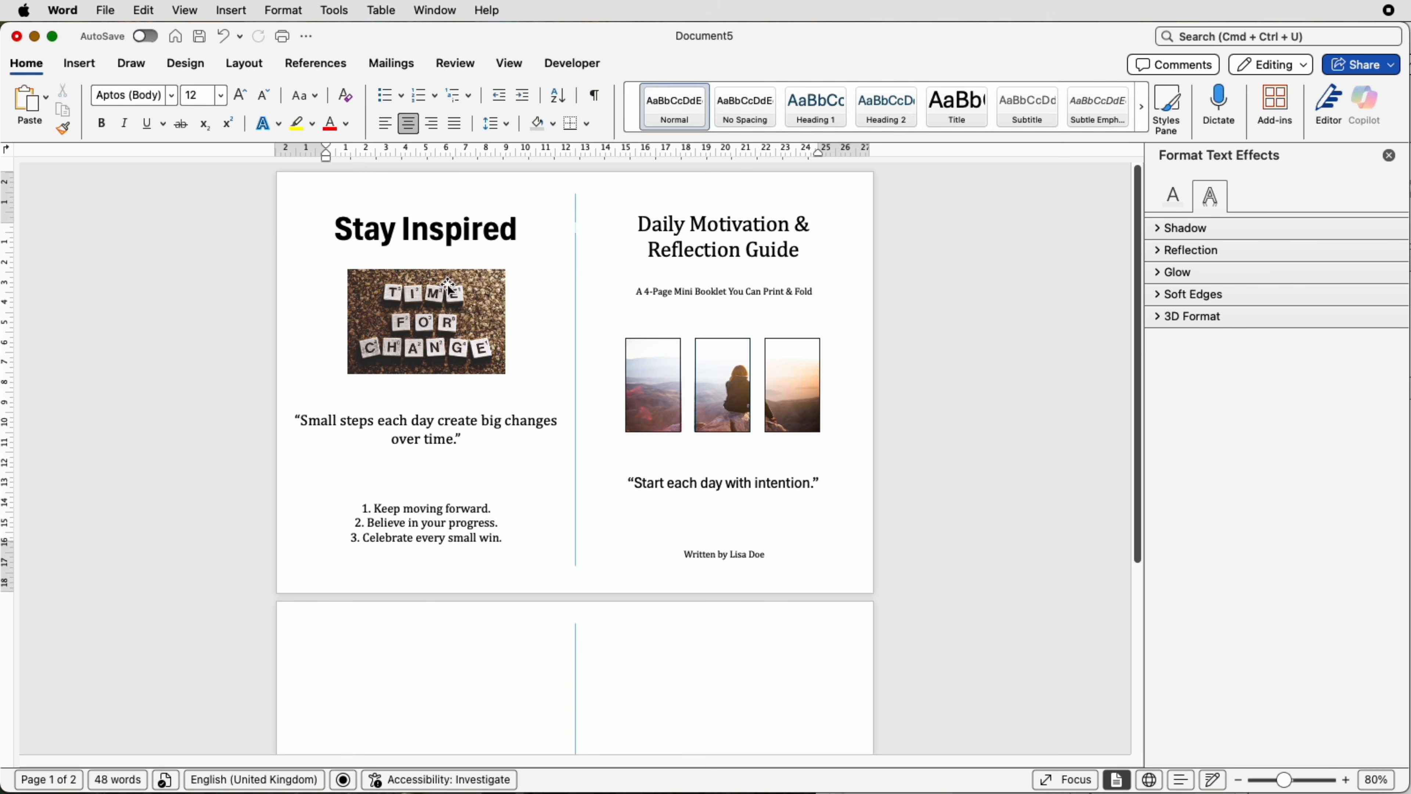
{"action": "left_click", "coordinate": [427, 300]}
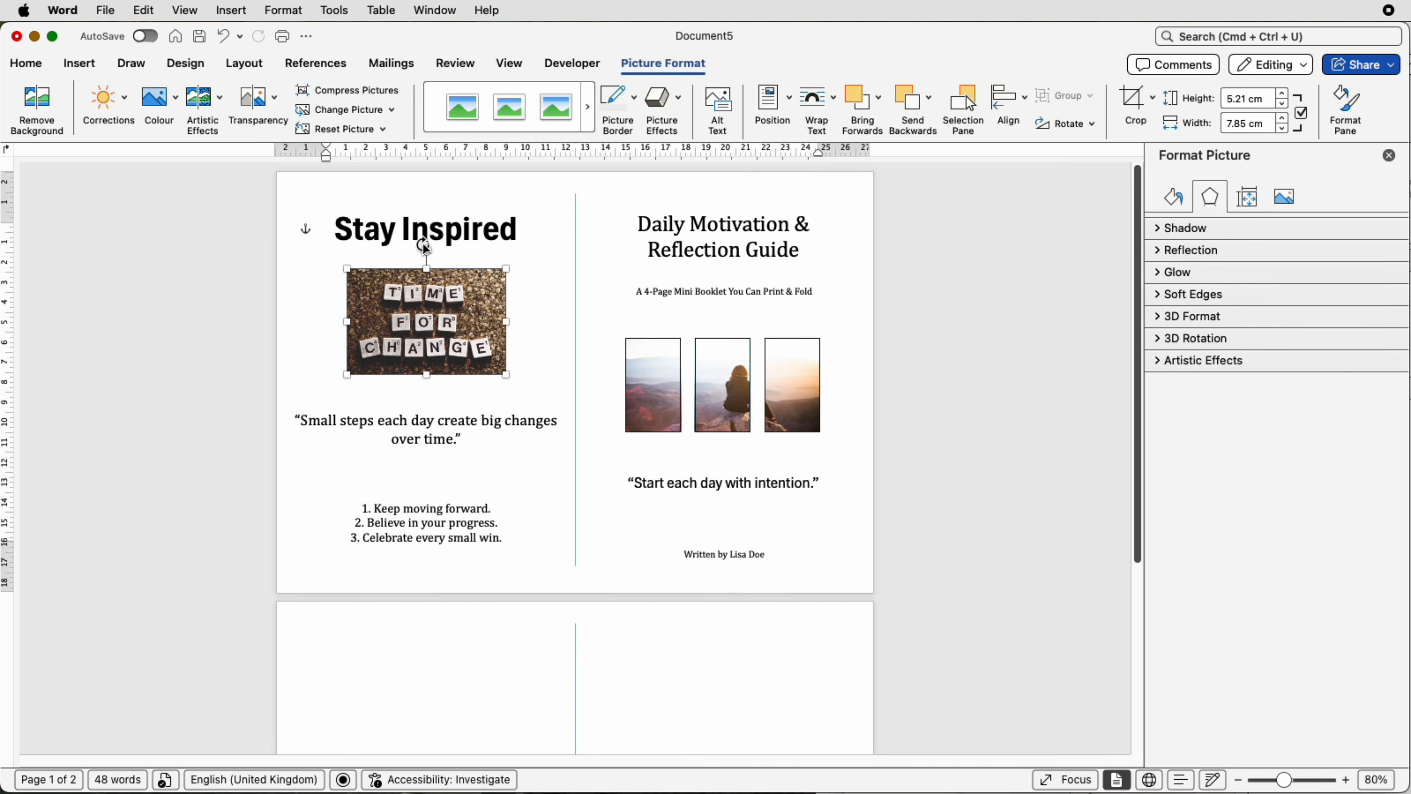
{"action": "left_click", "coordinate": [450, 236], "text": "shift"}
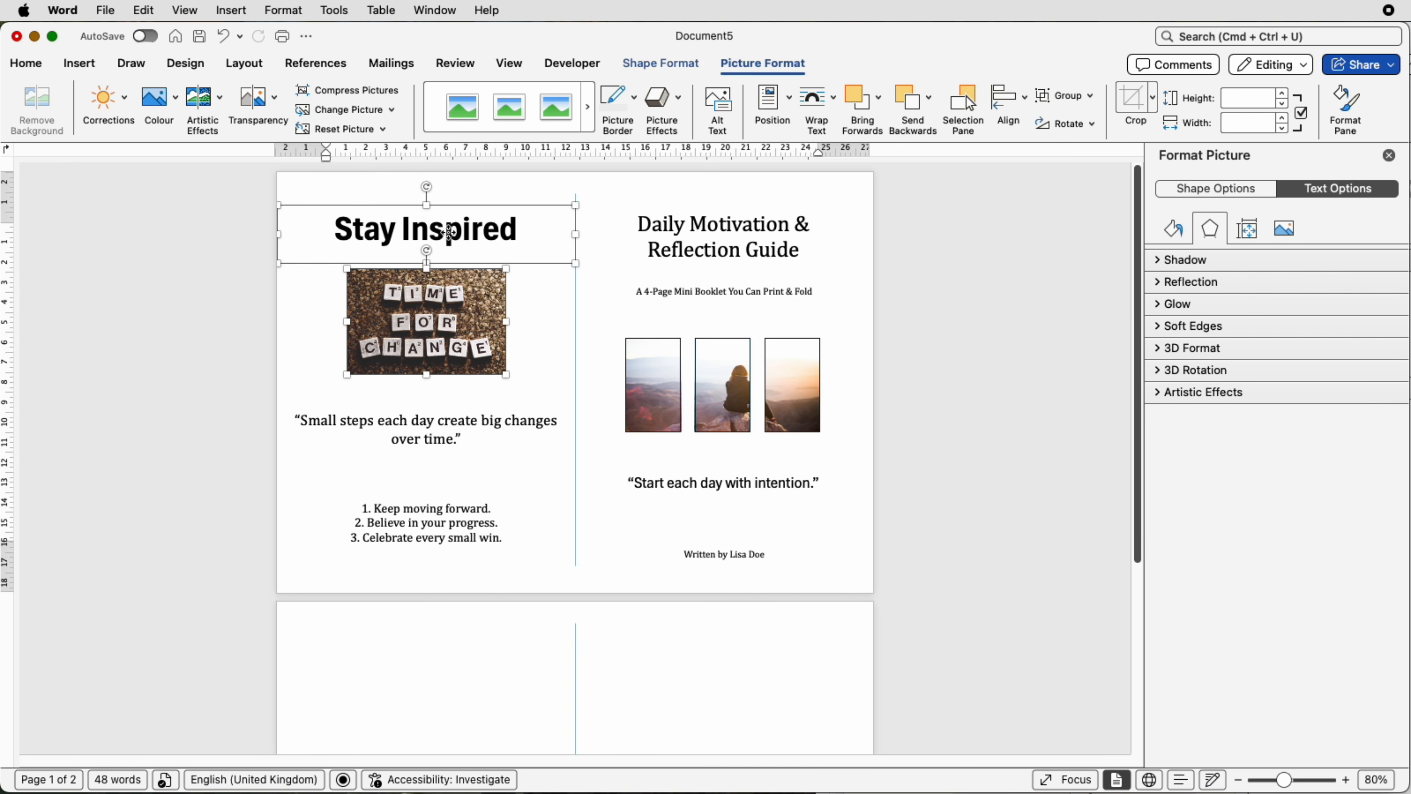
{"action": "left_click", "coordinate": [528, 335]}
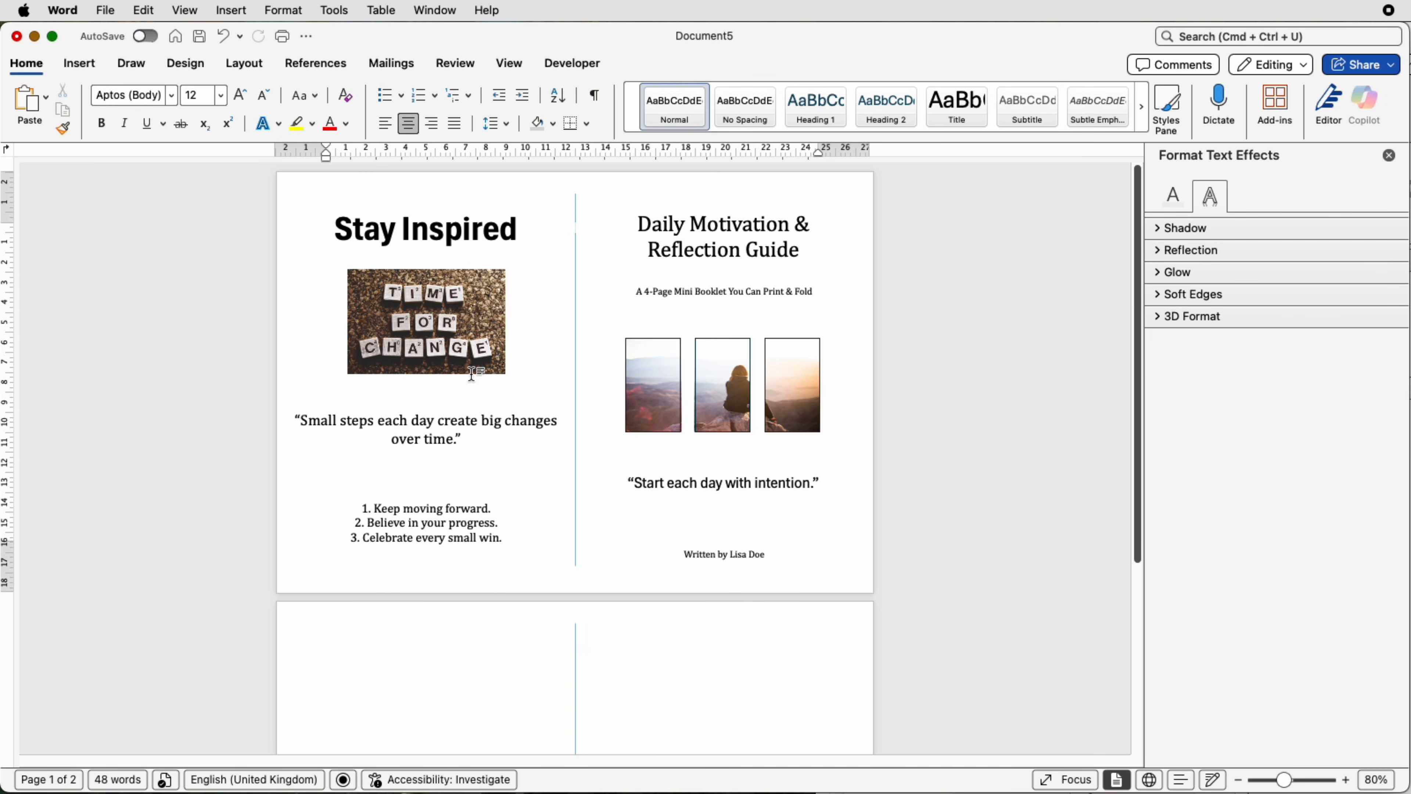
Move the "Small steps each day" quote box slightly lower, between the picture and the numbered list
{"action": "left_click", "coordinate": [456, 438]}
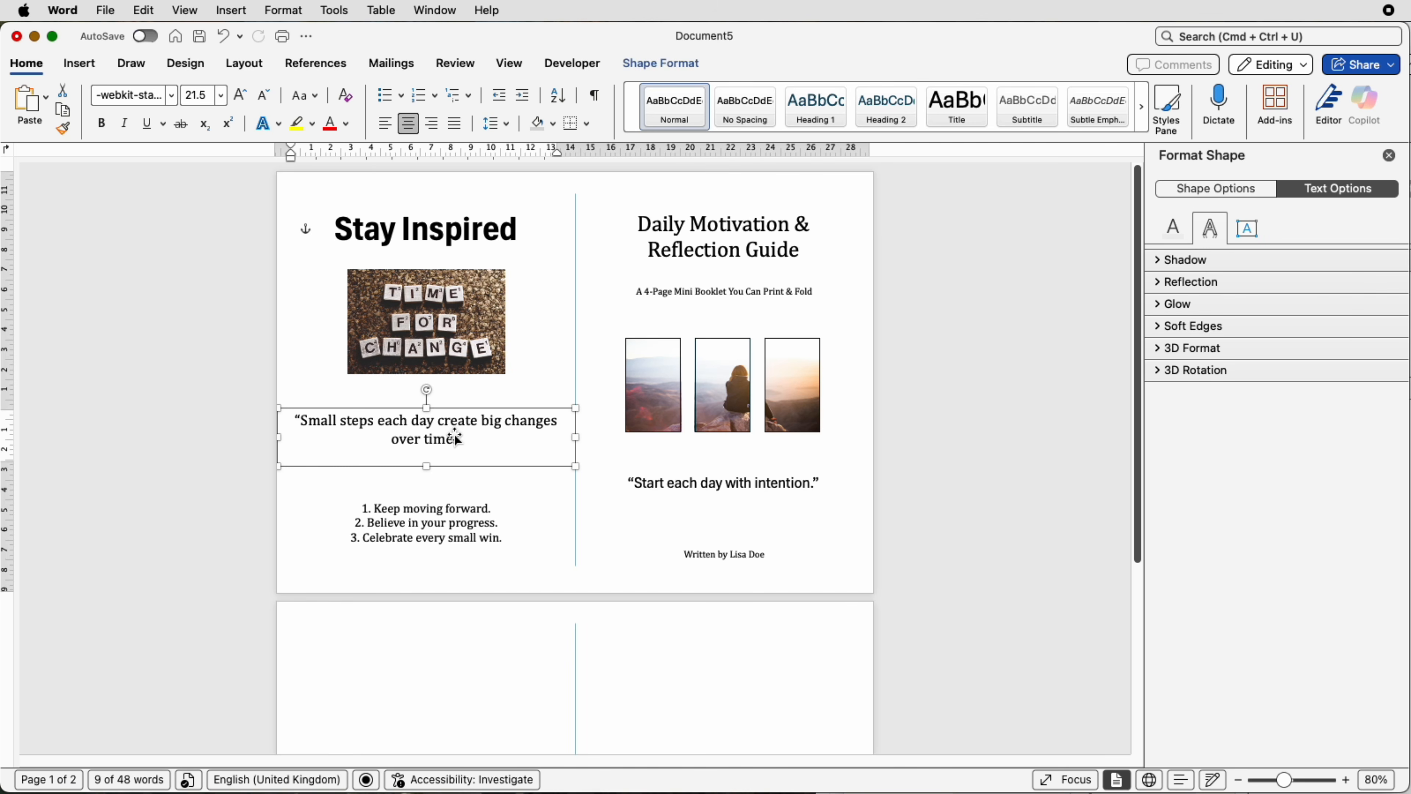
{"action": "left_click_drag", "start_coordinate": [456, 438], "coordinate": [457, 450]}
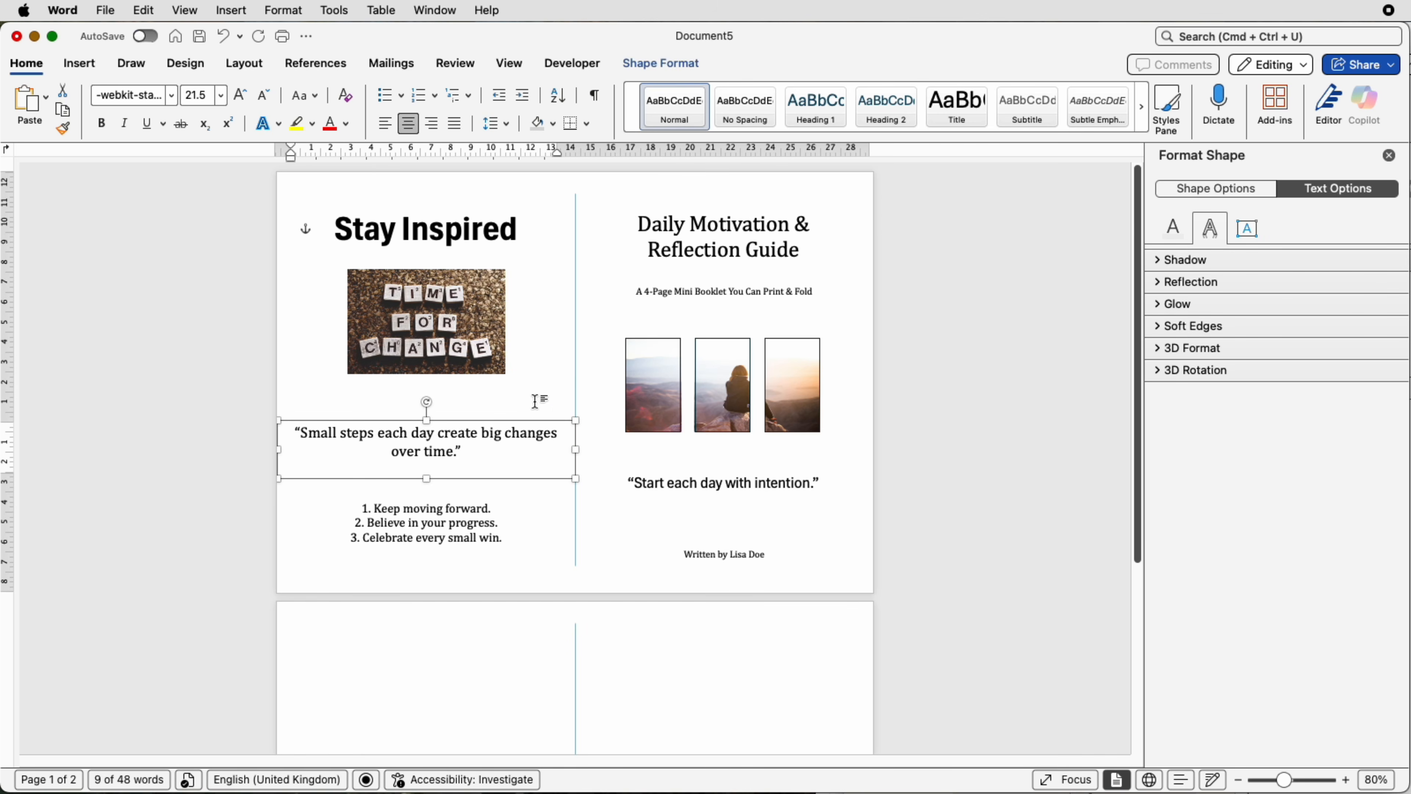
Duplicate the numbered list's text box onto the right half of the second page and stretch it down to nearly the full page height
{"action": "scroll", "coordinate": [654, 524], "scroll_direction": "down", "scroll_amount": 5}
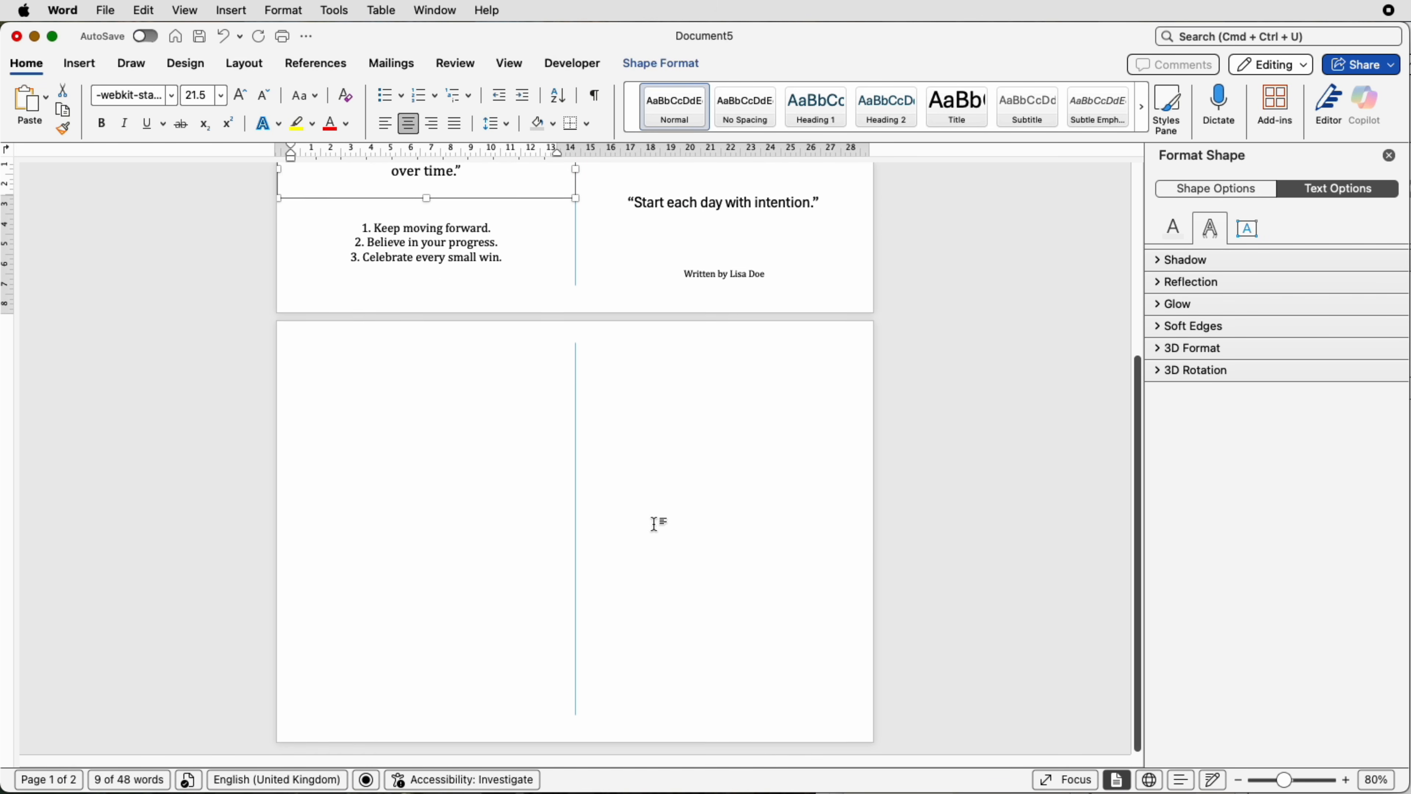
{"action": "left_click", "coordinate": [709, 493]}
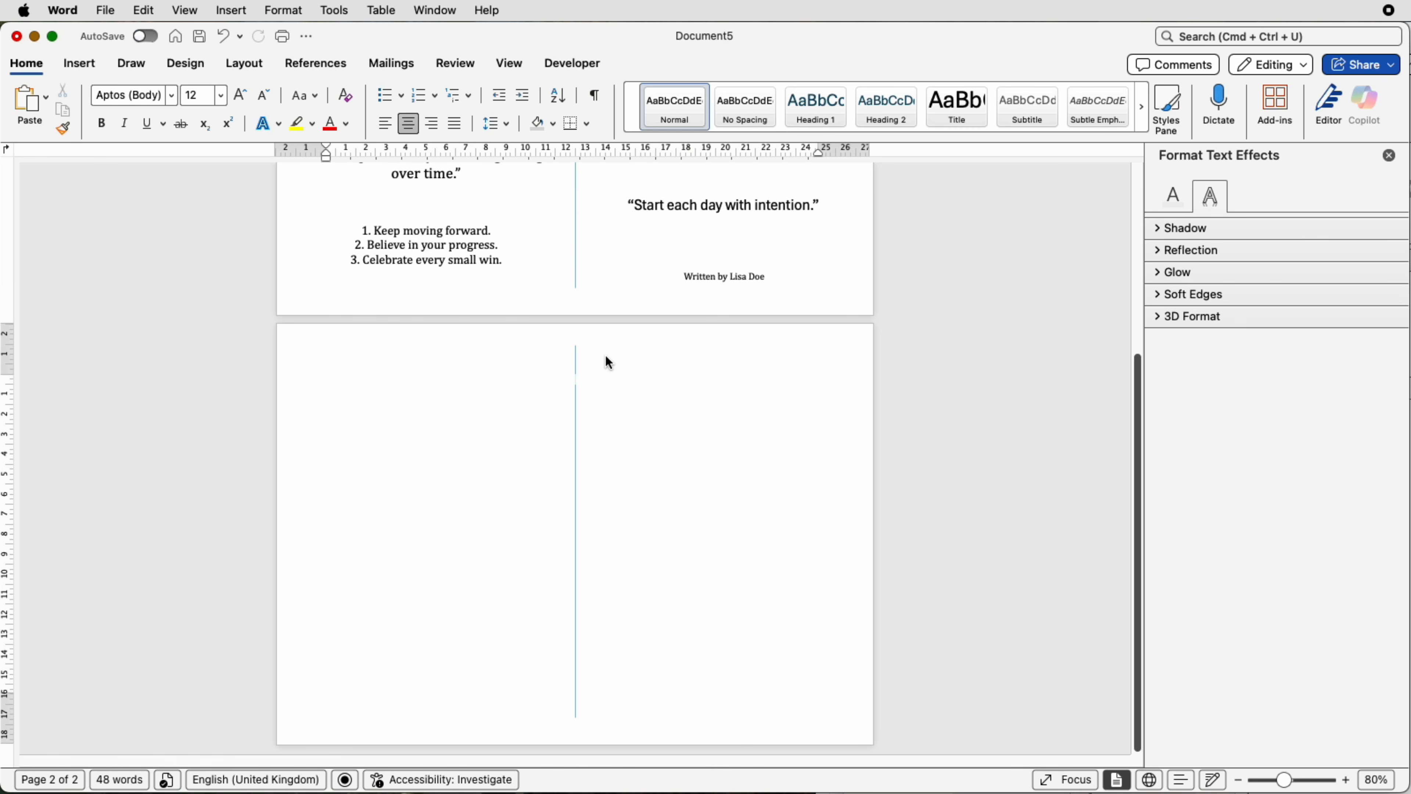
{"action": "left_click", "coordinate": [419, 257]}
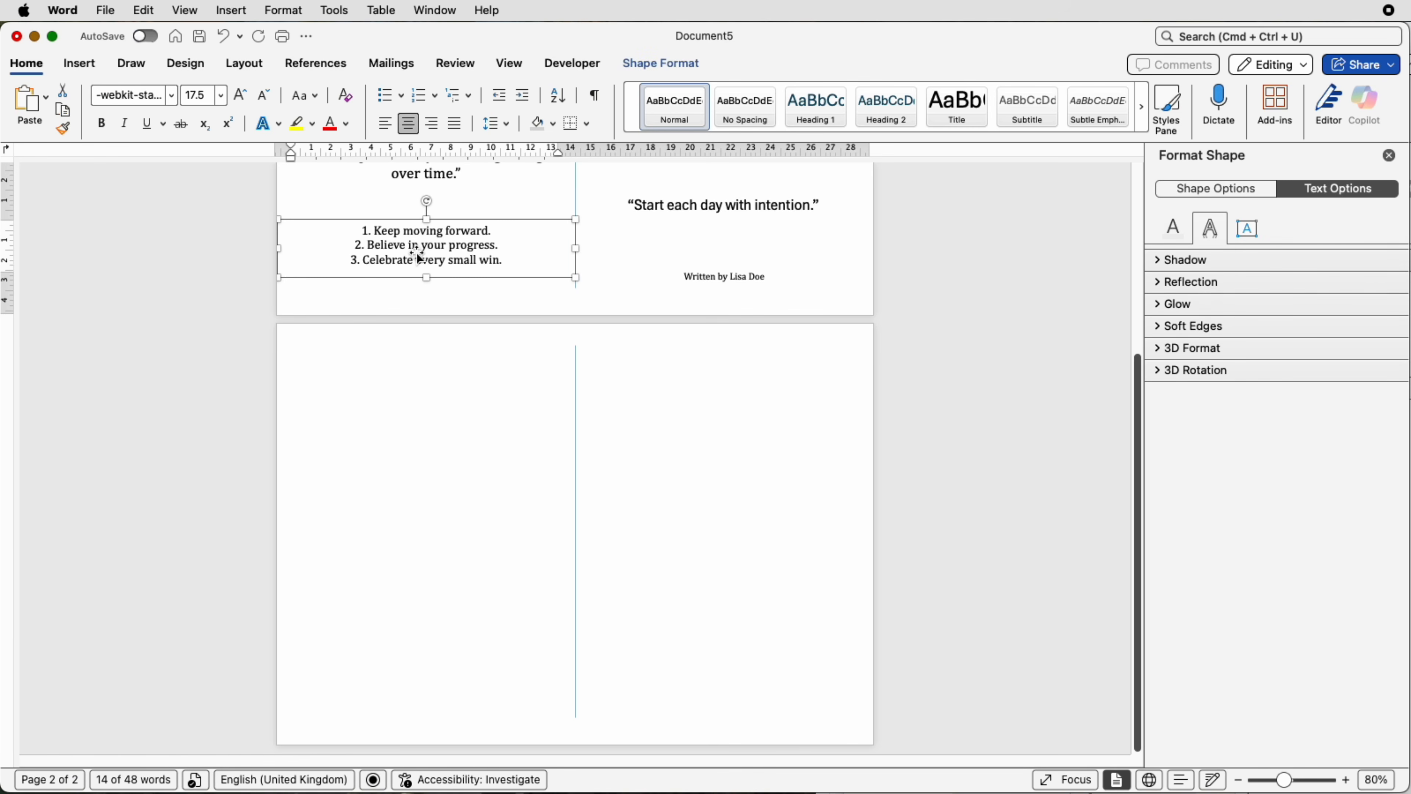
{"action": "left_click_drag", "start_coordinate": [420, 257], "coordinate": [722, 352]}
{"action": "left_click_drag", "start_coordinate": [723, 444], "coordinate": [722, 714]}
{"action": "left_click", "coordinate": [804, 395]}
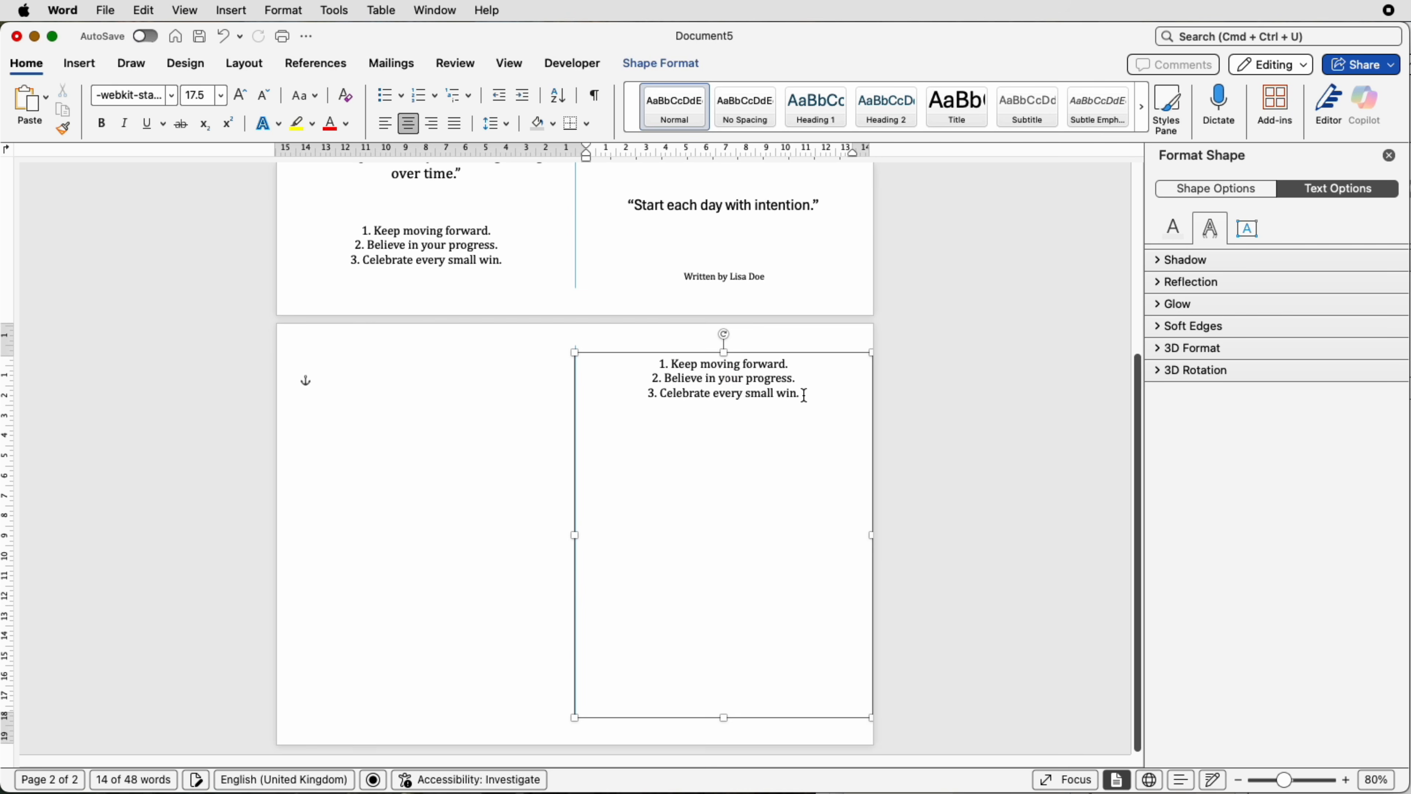
Replace the copied numbered list in the second page's text box with a table of 1 column and 8 rows
{"action": "left_click_drag", "start_coordinate": [804, 395], "coordinate": [657, 364]}
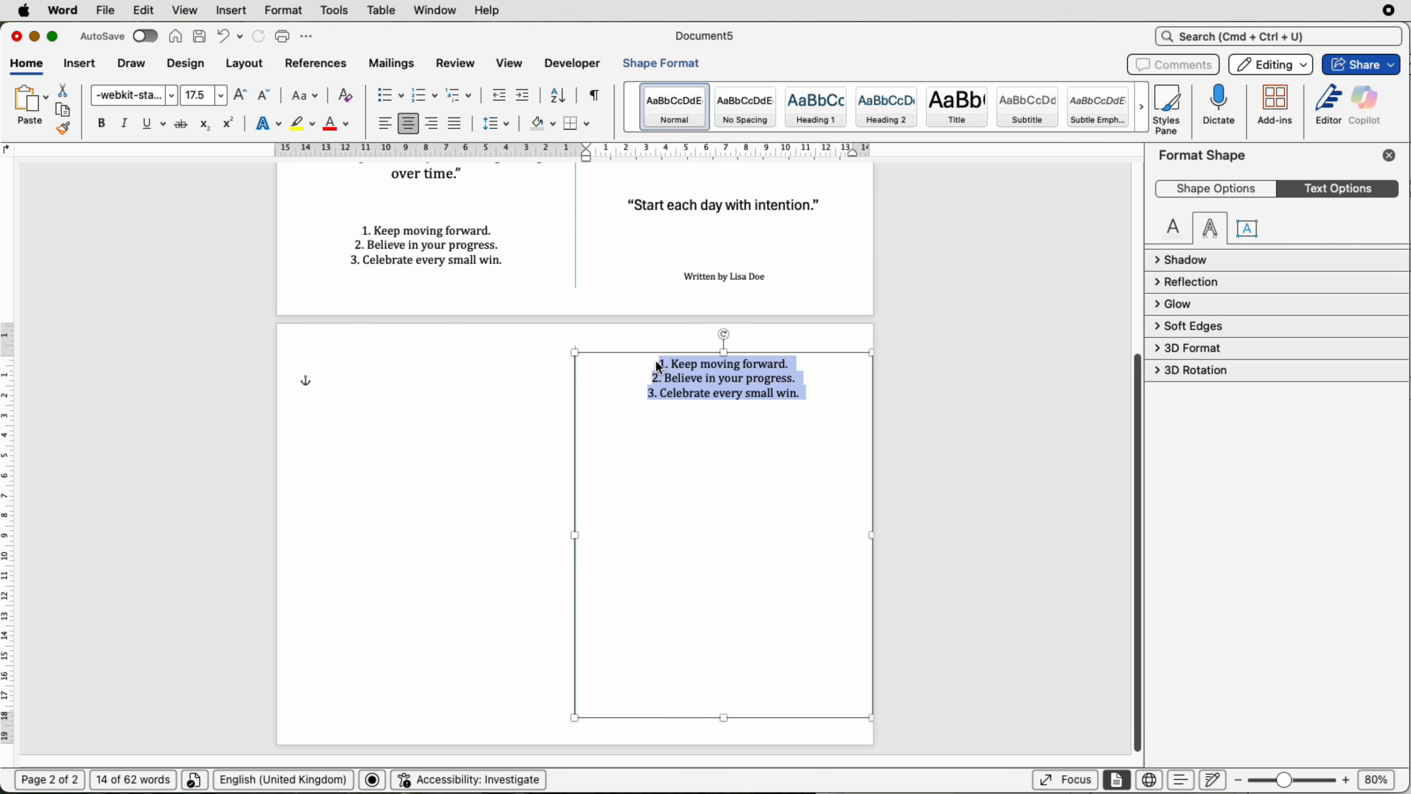
{"action": "key", "text": "super+x"}
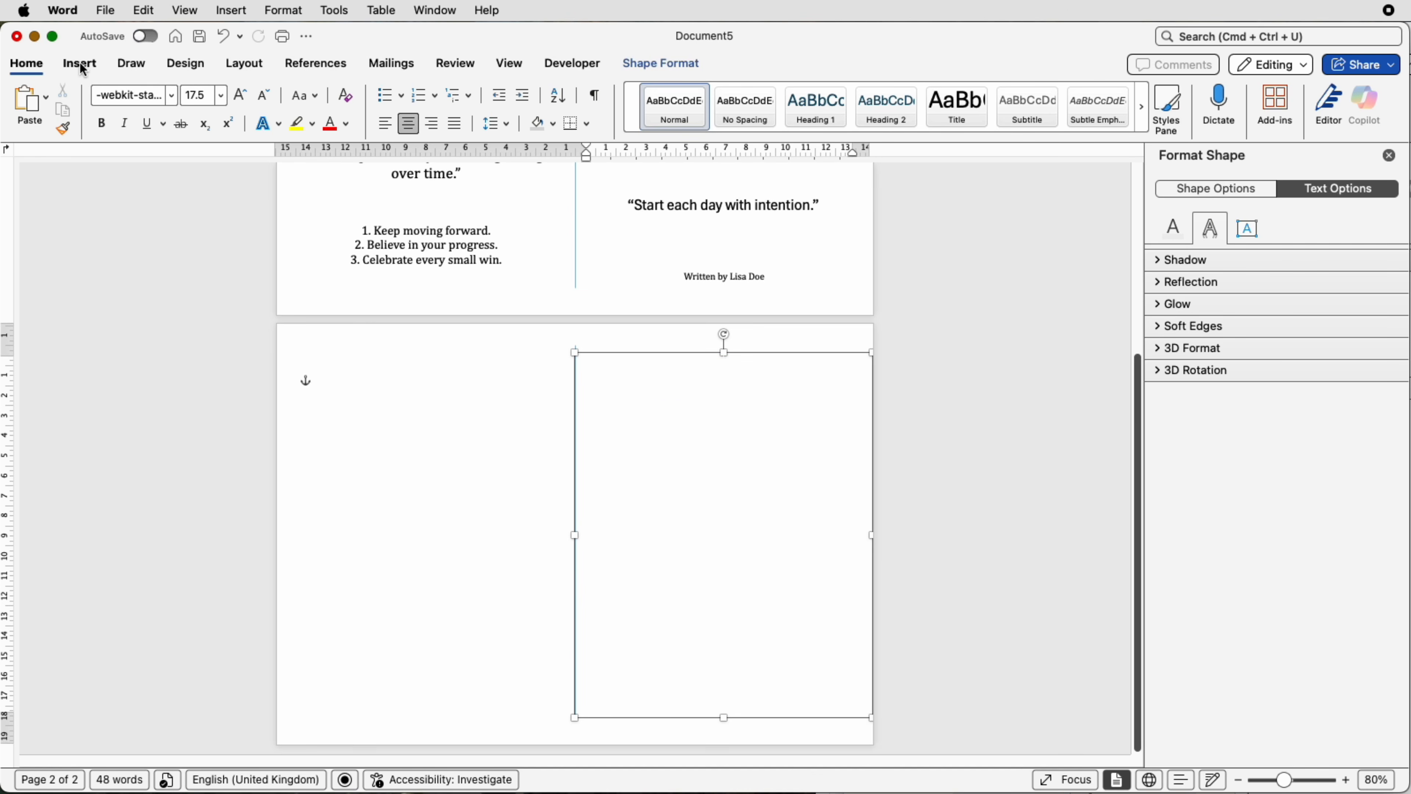
{"action": "left_click", "coordinate": [79, 63]}
{"action": "left_click", "coordinate": [180, 99]}
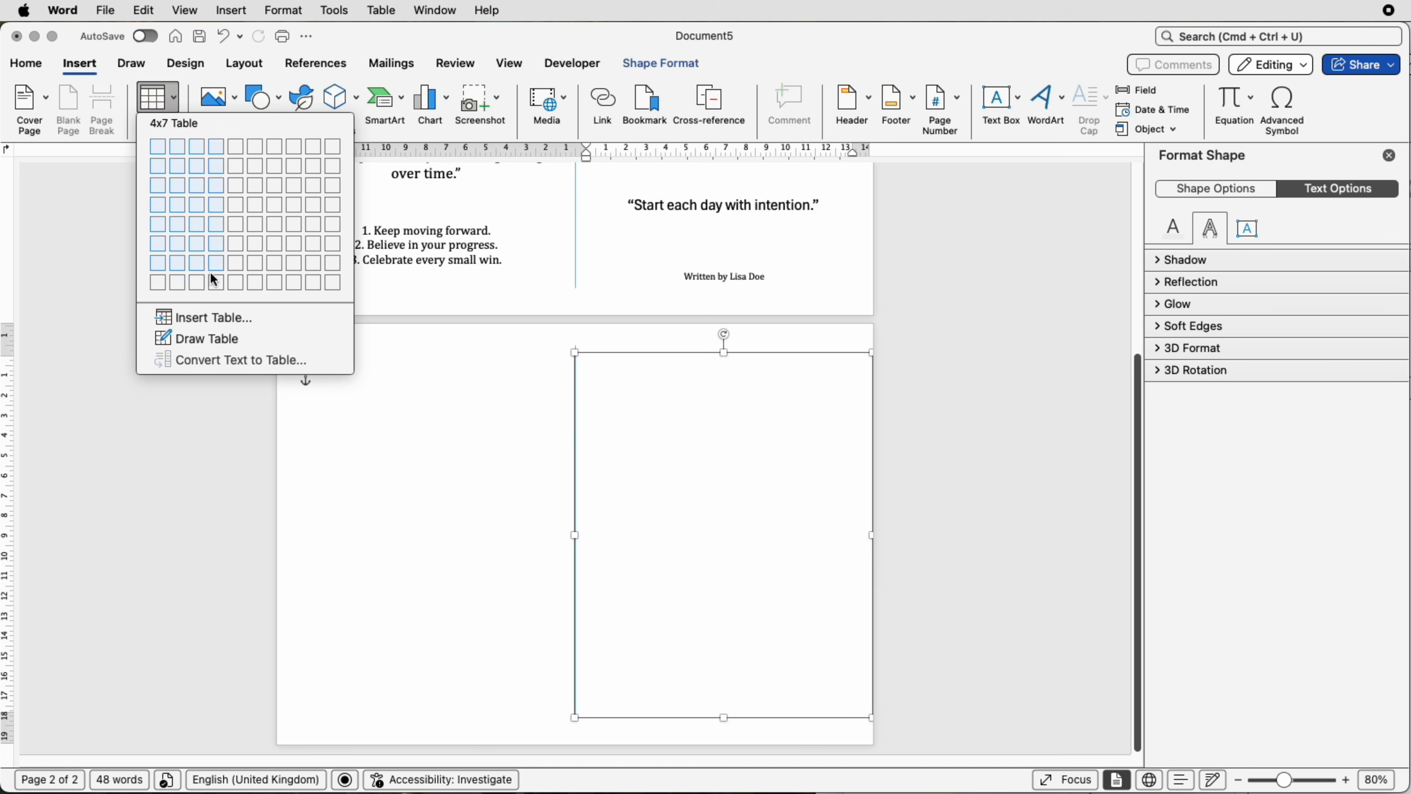
{"action": "left_click", "coordinate": [211, 318]}
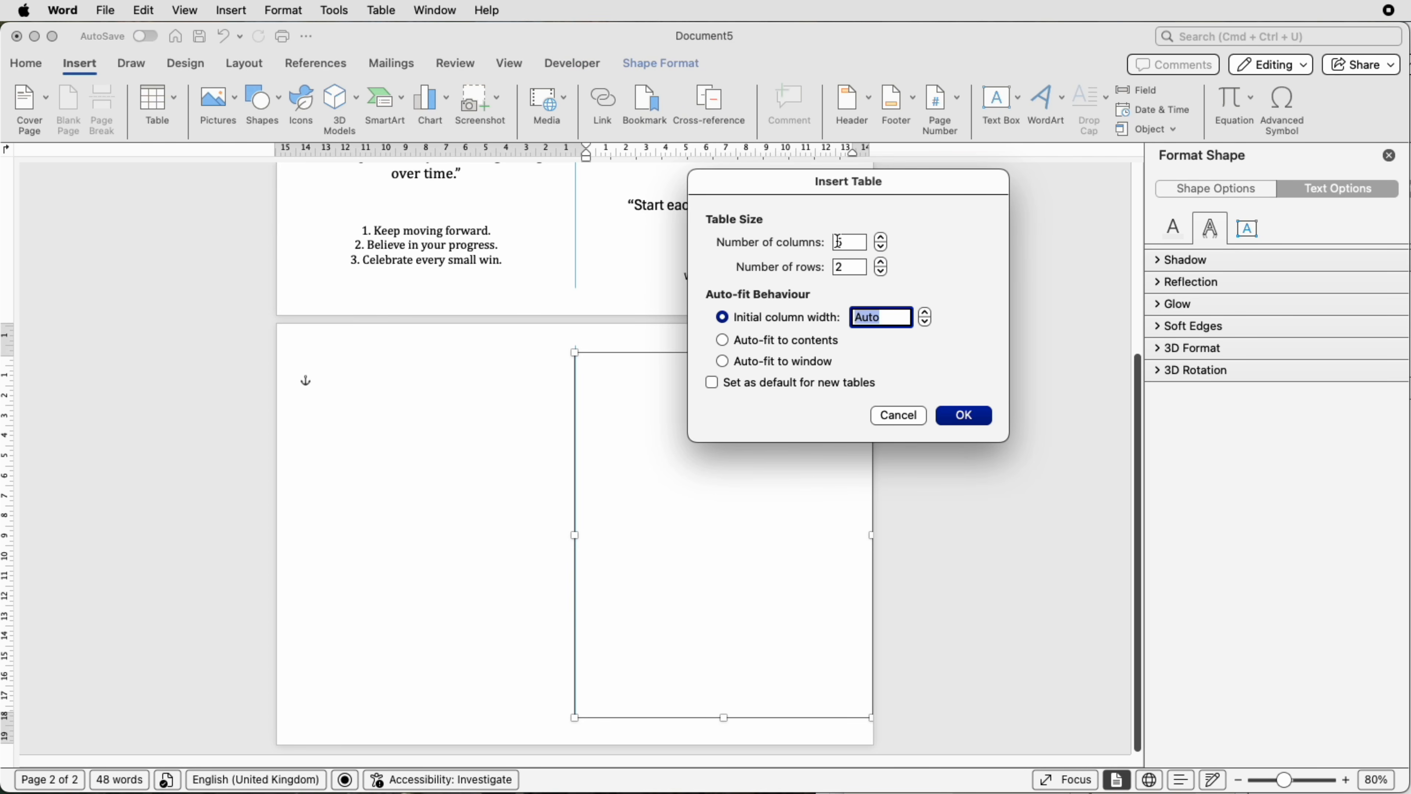
{"action": "left_click_drag", "start_coordinate": [846, 242], "coordinate": [822, 266]}
{"action": "type", "text": "1"}
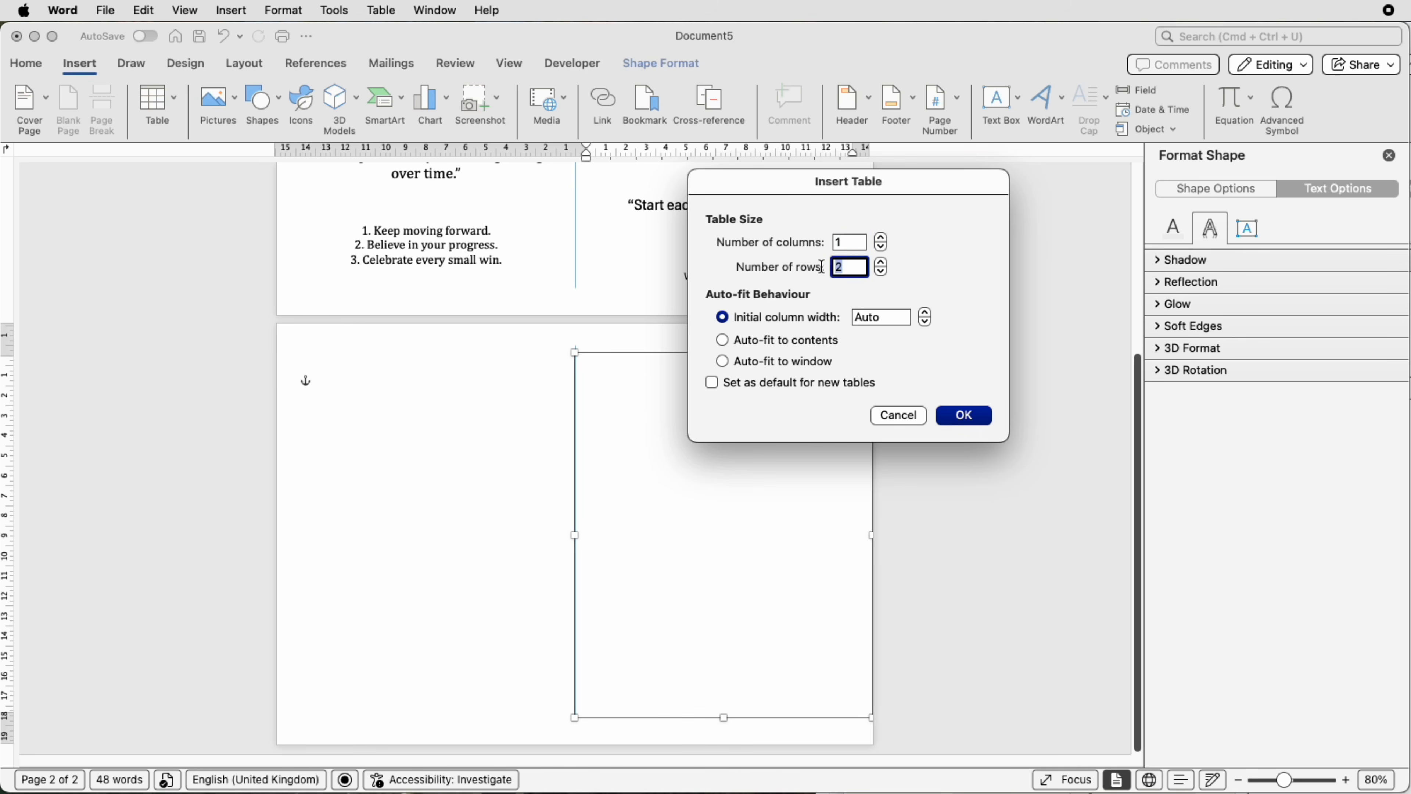
{"action": "type", "text": "8"}
{"action": "left_click", "coordinate": [955, 413]}
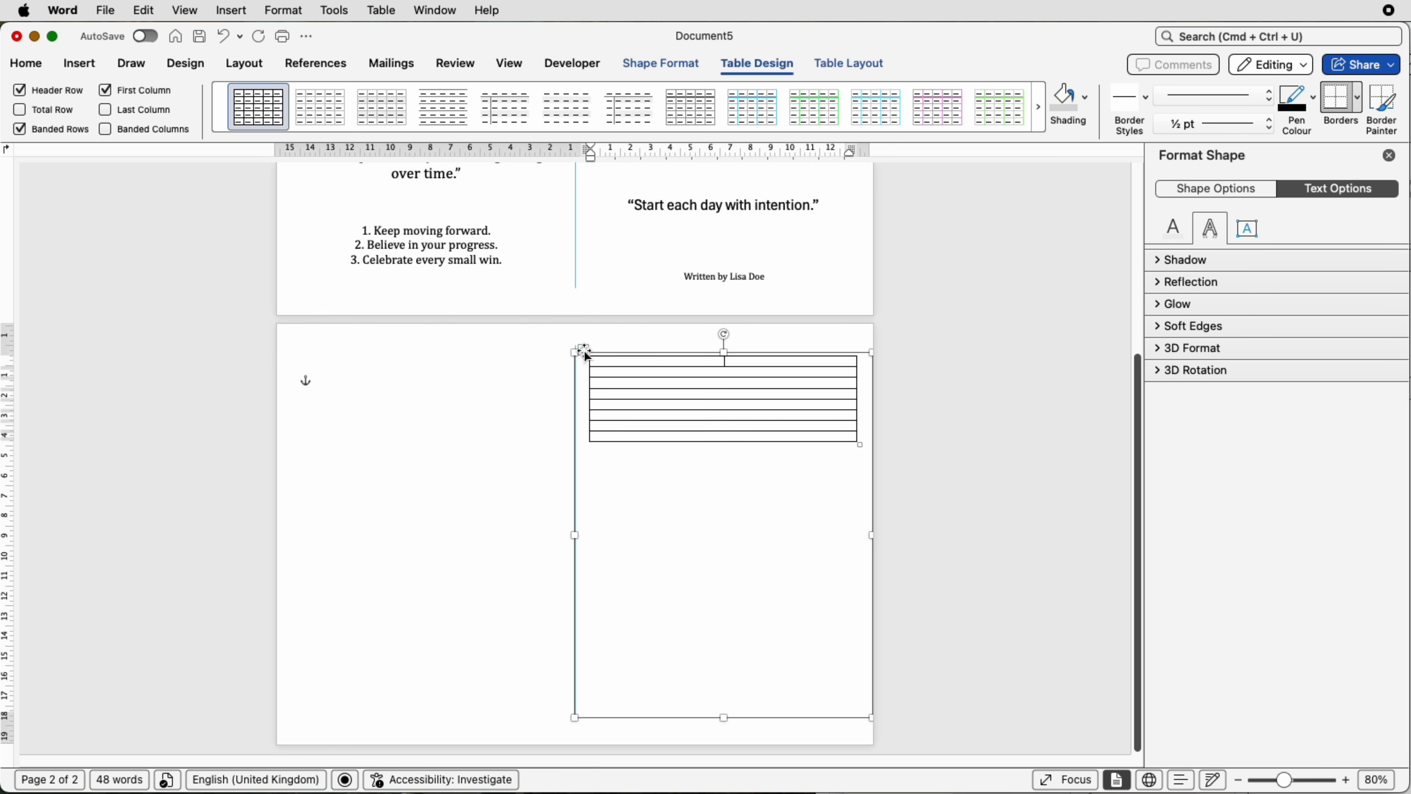
Set the height of all table rows to 1 cm and align the cell contents centre left
{"action": "left_click", "coordinate": [584, 350]}
{"action": "scroll", "coordinate": [585, 351], "scroll_direction": "up", "scroll_amount": 5}
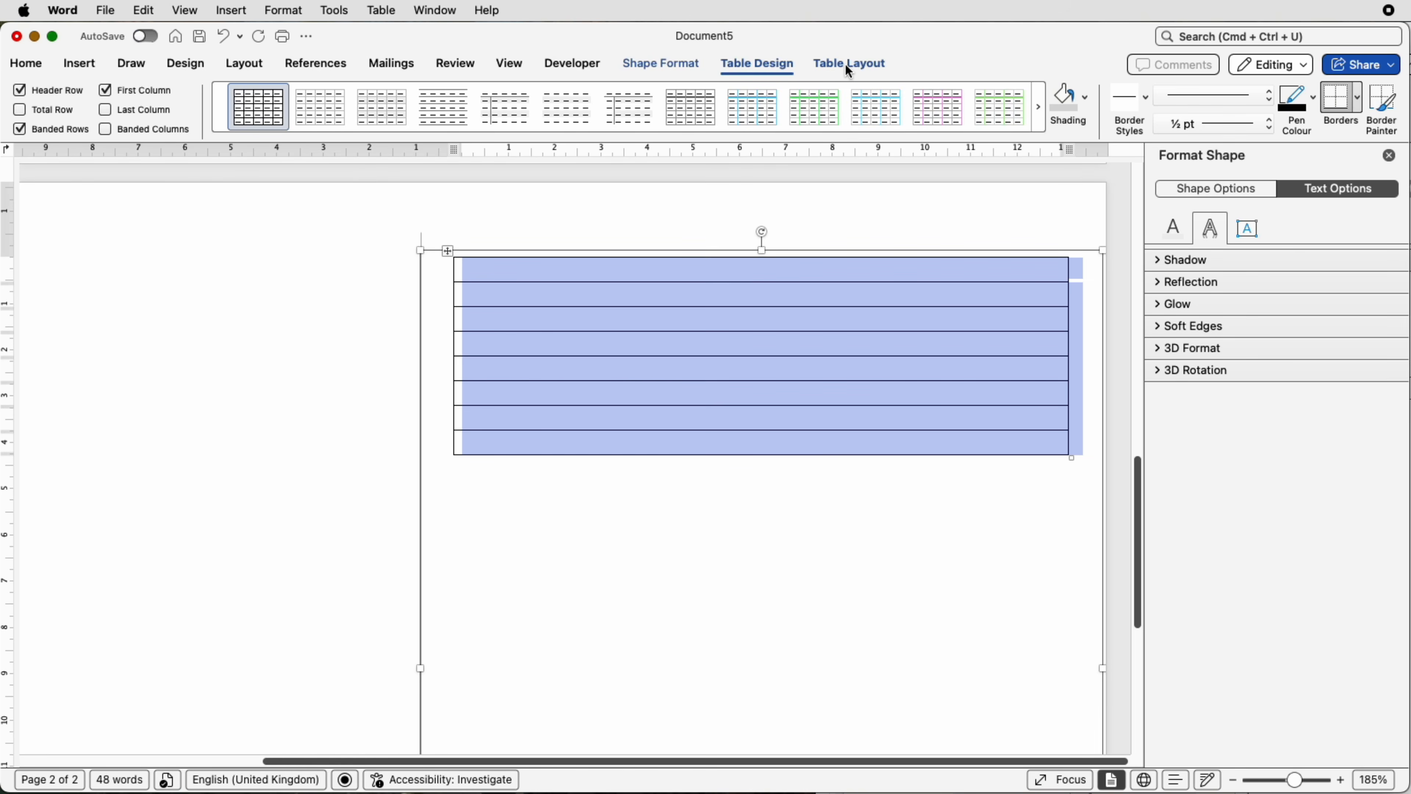
{"action": "left_click", "coordinate": [846, 67]}
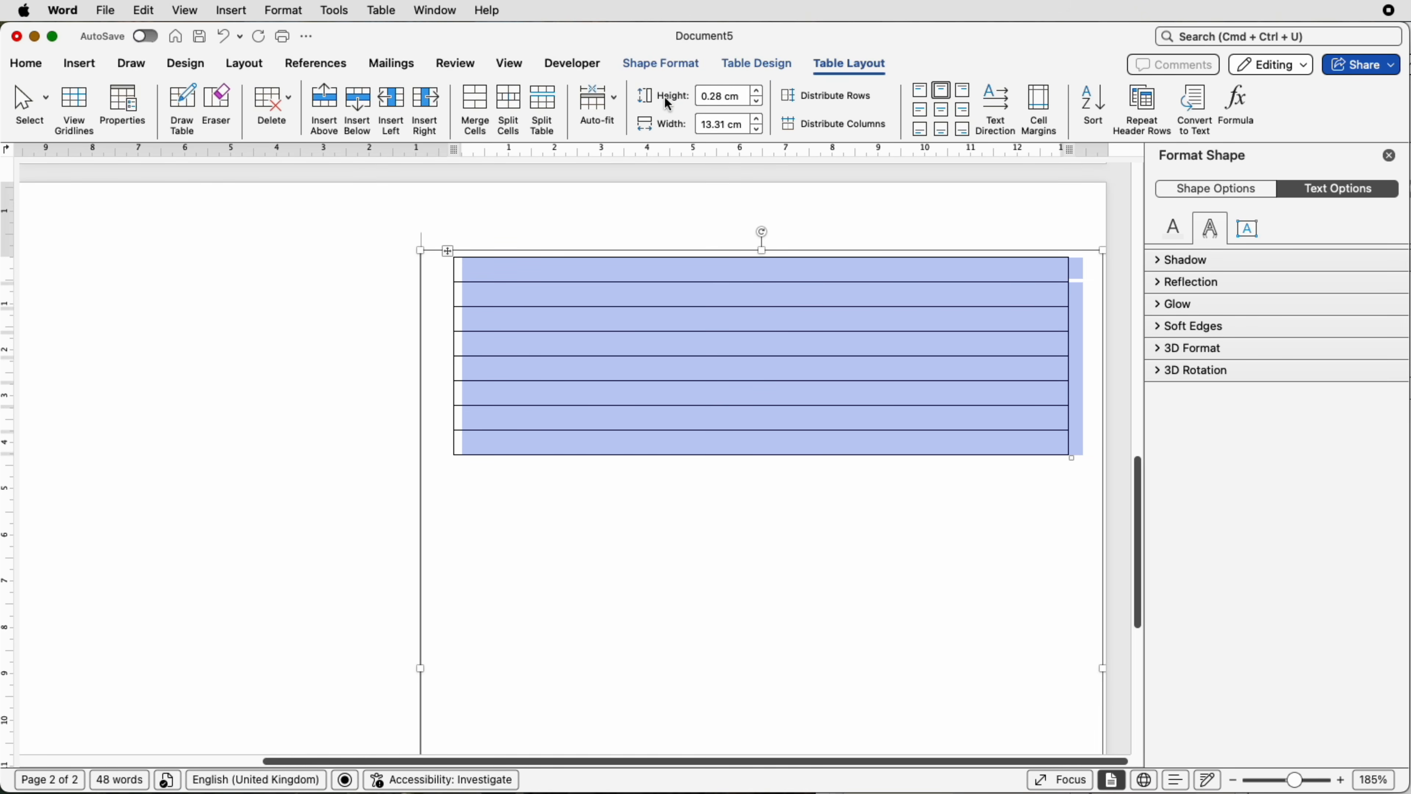
{"action": "left_click_drag", "start_coordinate": [743, 98], "coordinate": [702, 96]}
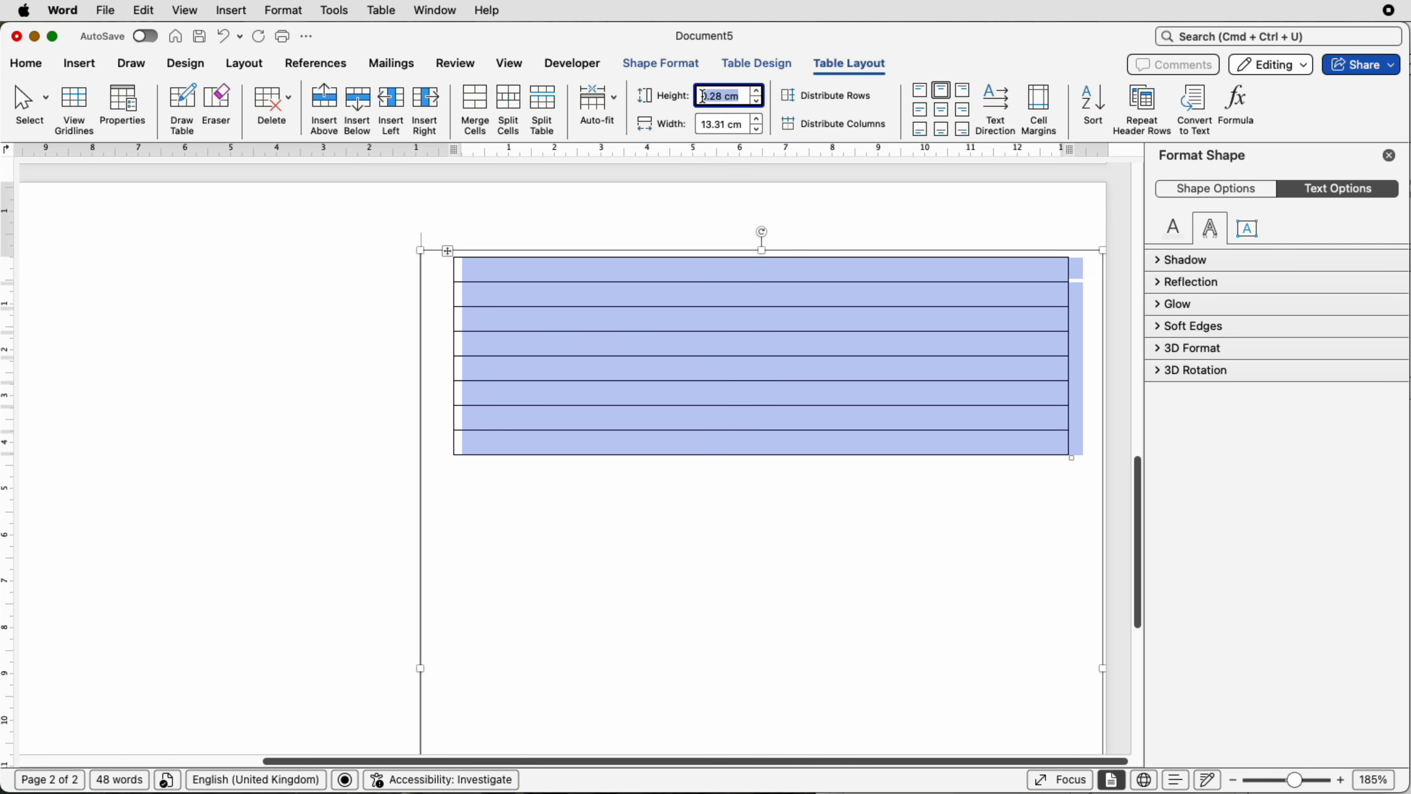
{"action": "type", "text": "1"}
{"action": "key", "text": "Return"}
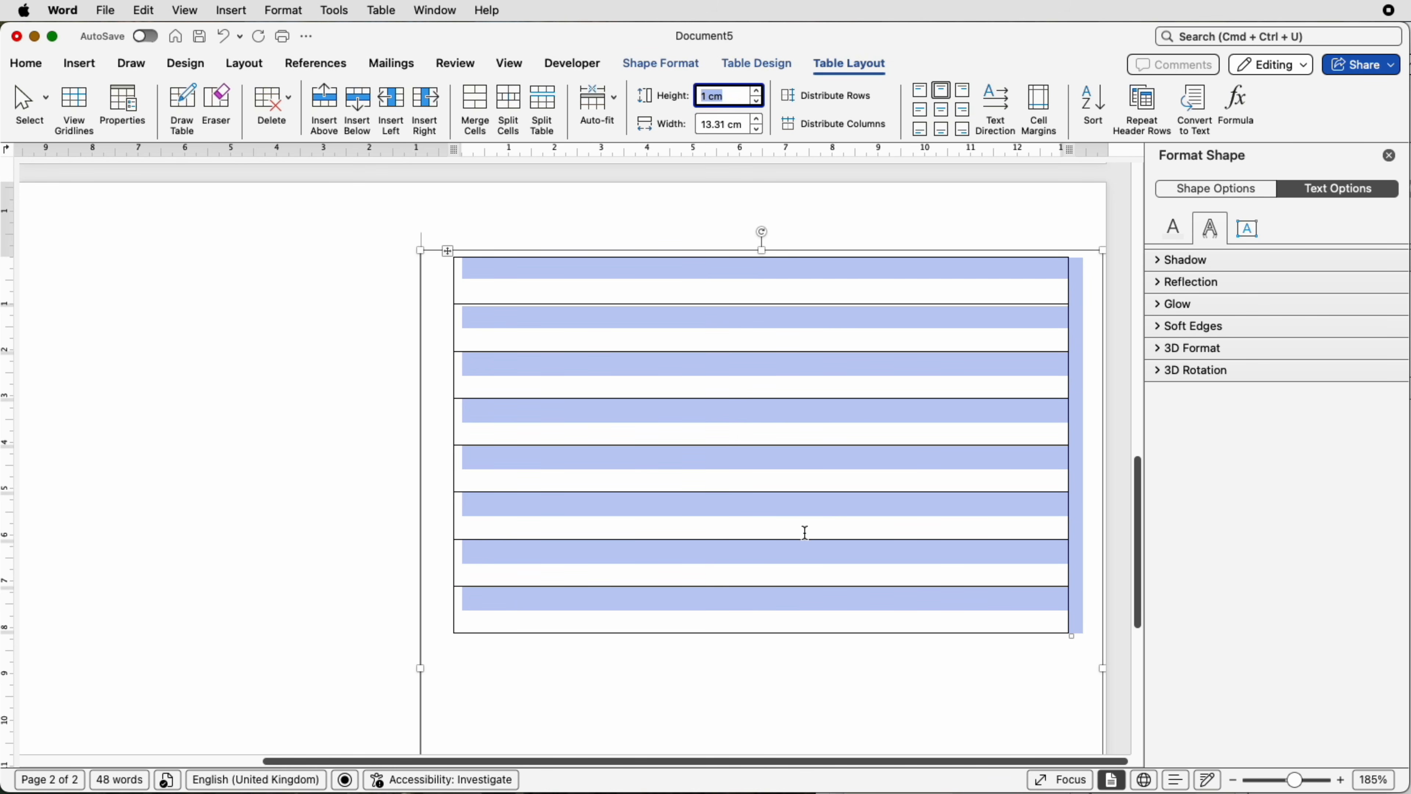
{"action": "left_click", "coordinate": [920, 110]}
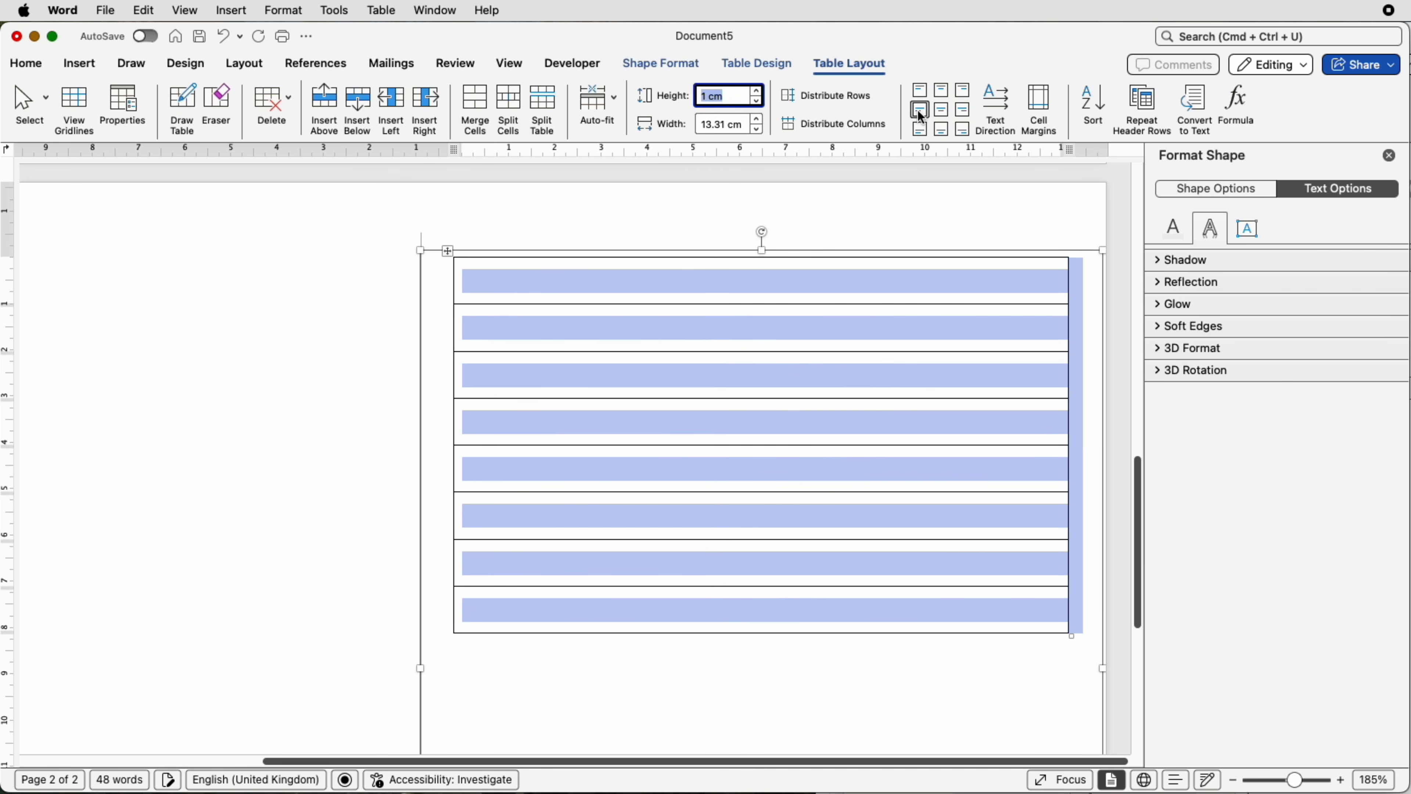
{"action": "left_click", "coordinate": [598, 277]}
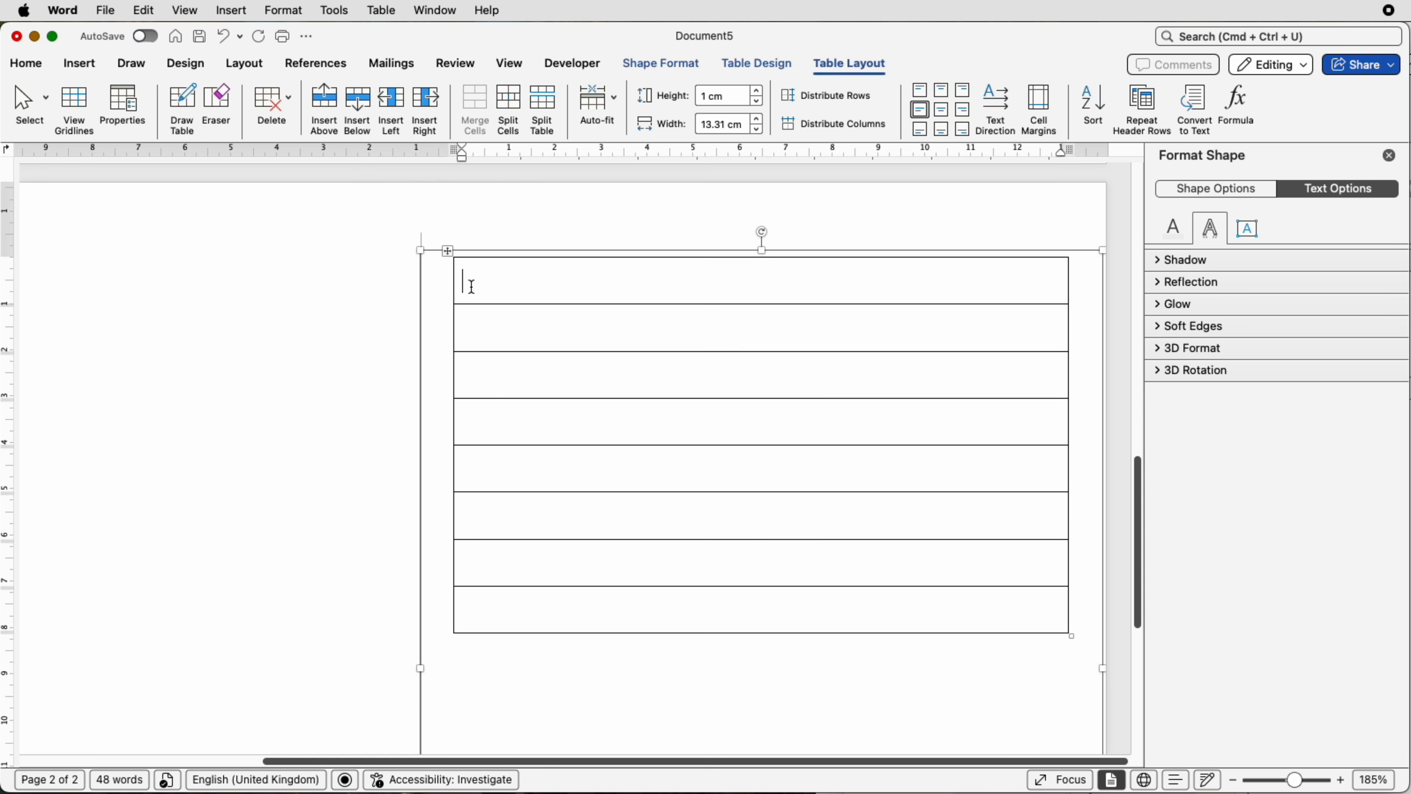
Remove all borders from the table and turn on the gridlines view
{"action": "left_click", "coordinate": [449, 251]}
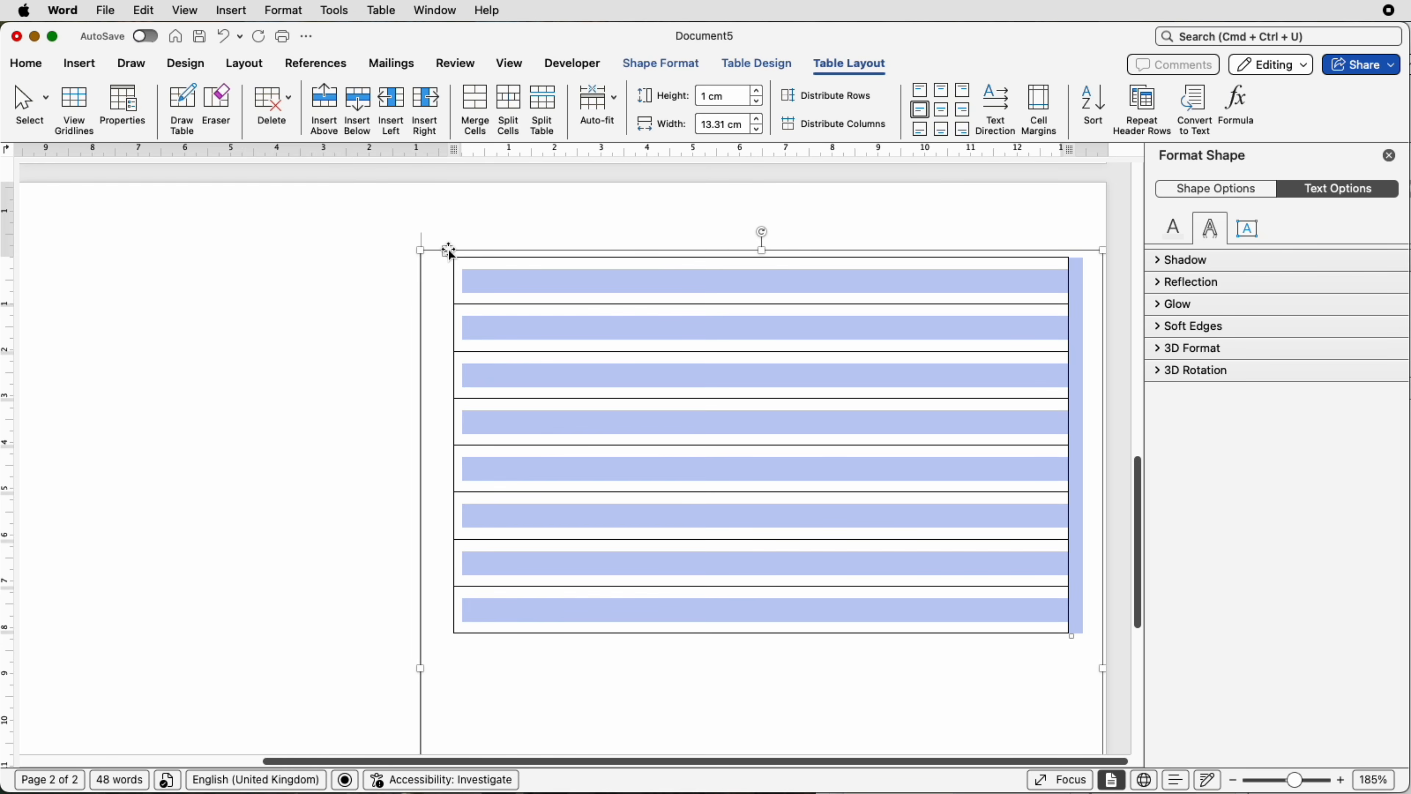
{"action": "left_click", "coordinate": [768, 63]}
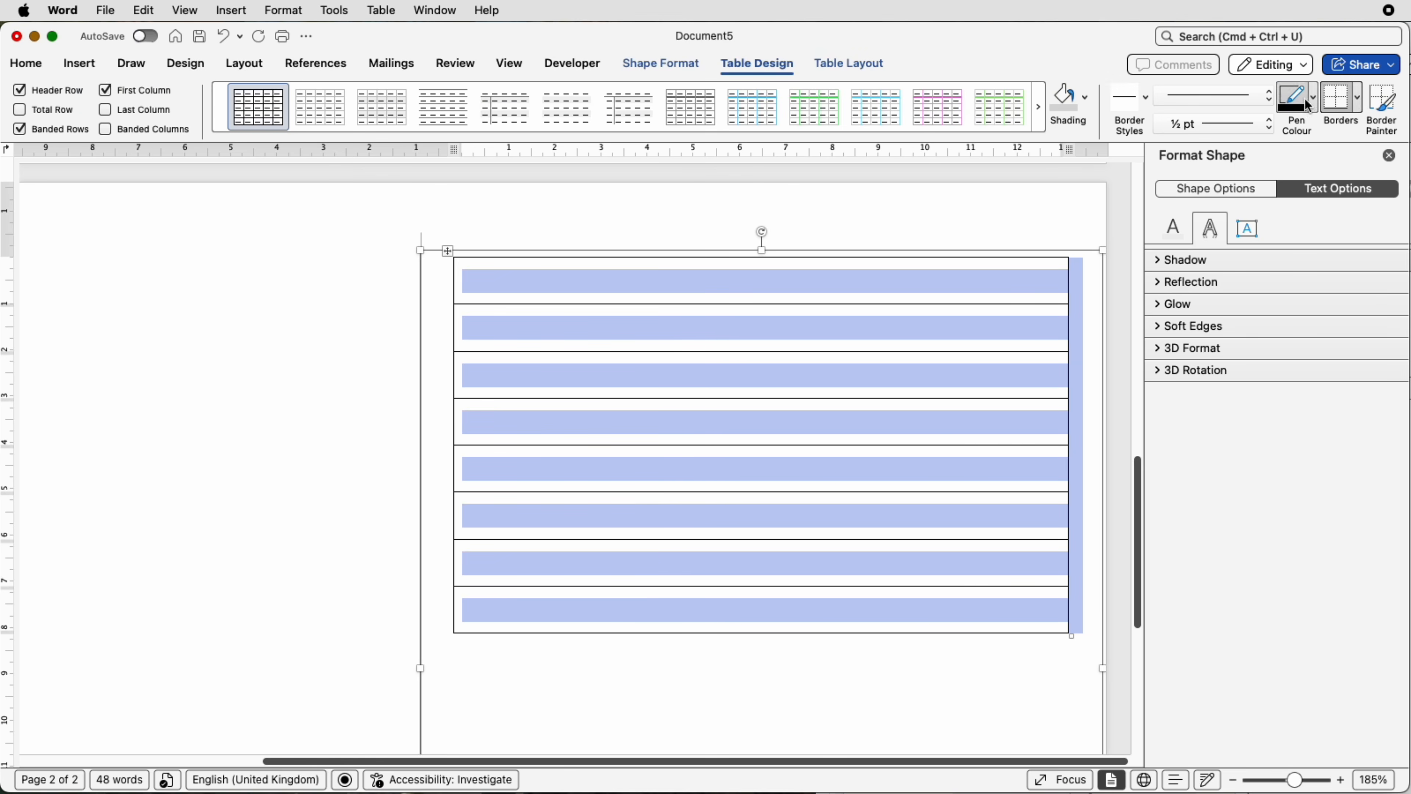
{"action": "left_click", "coordinate": [1360, 108]}
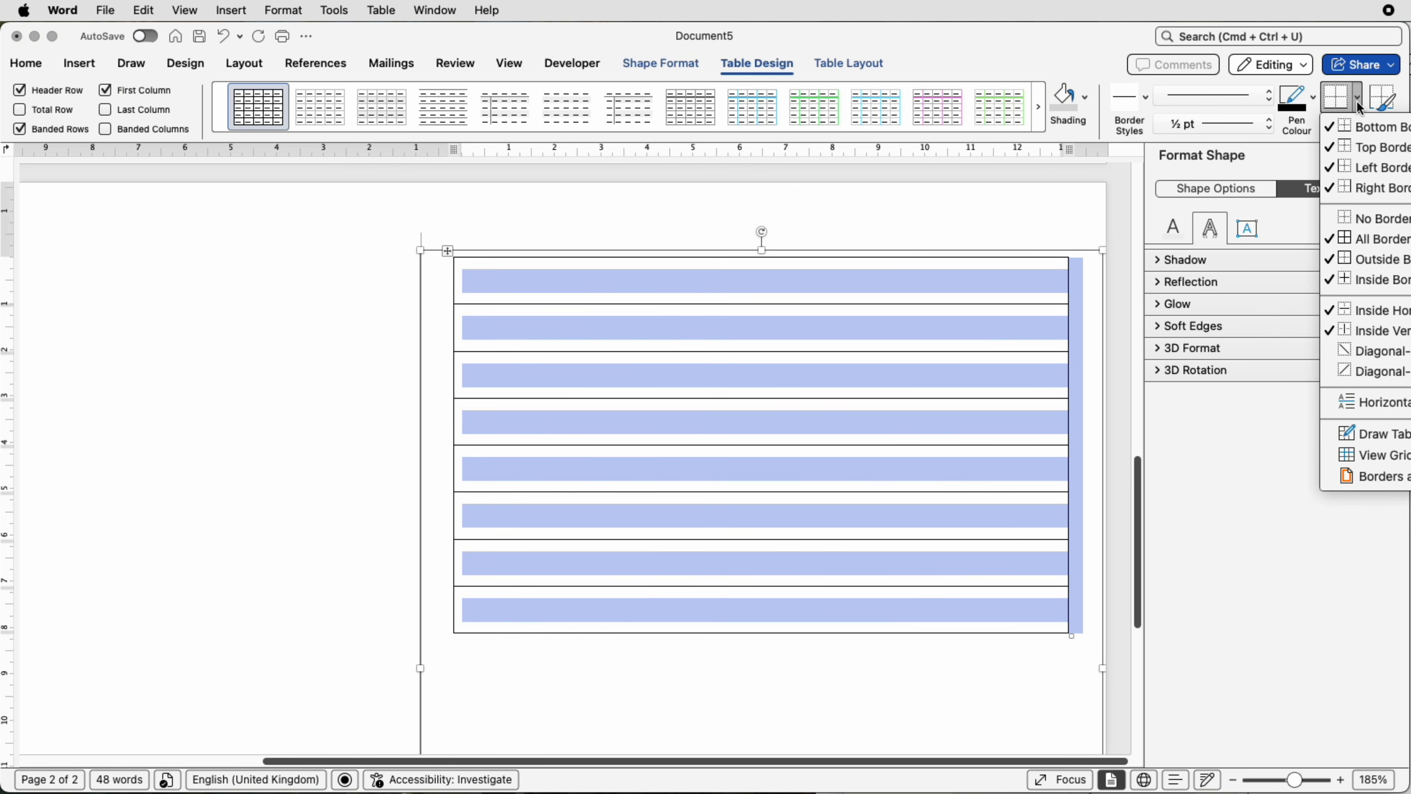
{"action": "left_click", "coordinate": [1365, 221]}
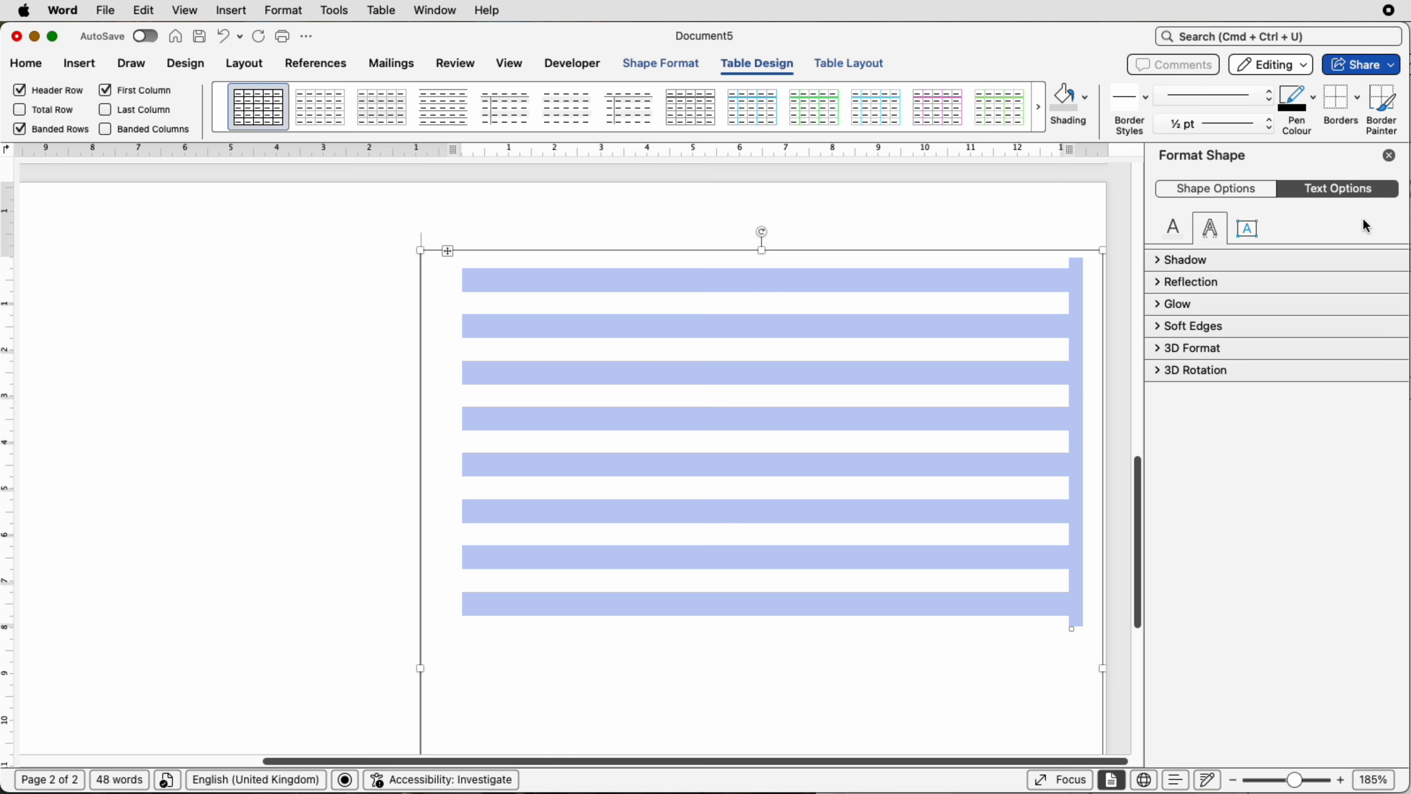
{"action": "left_click", "coordinate": [1357, 106]}
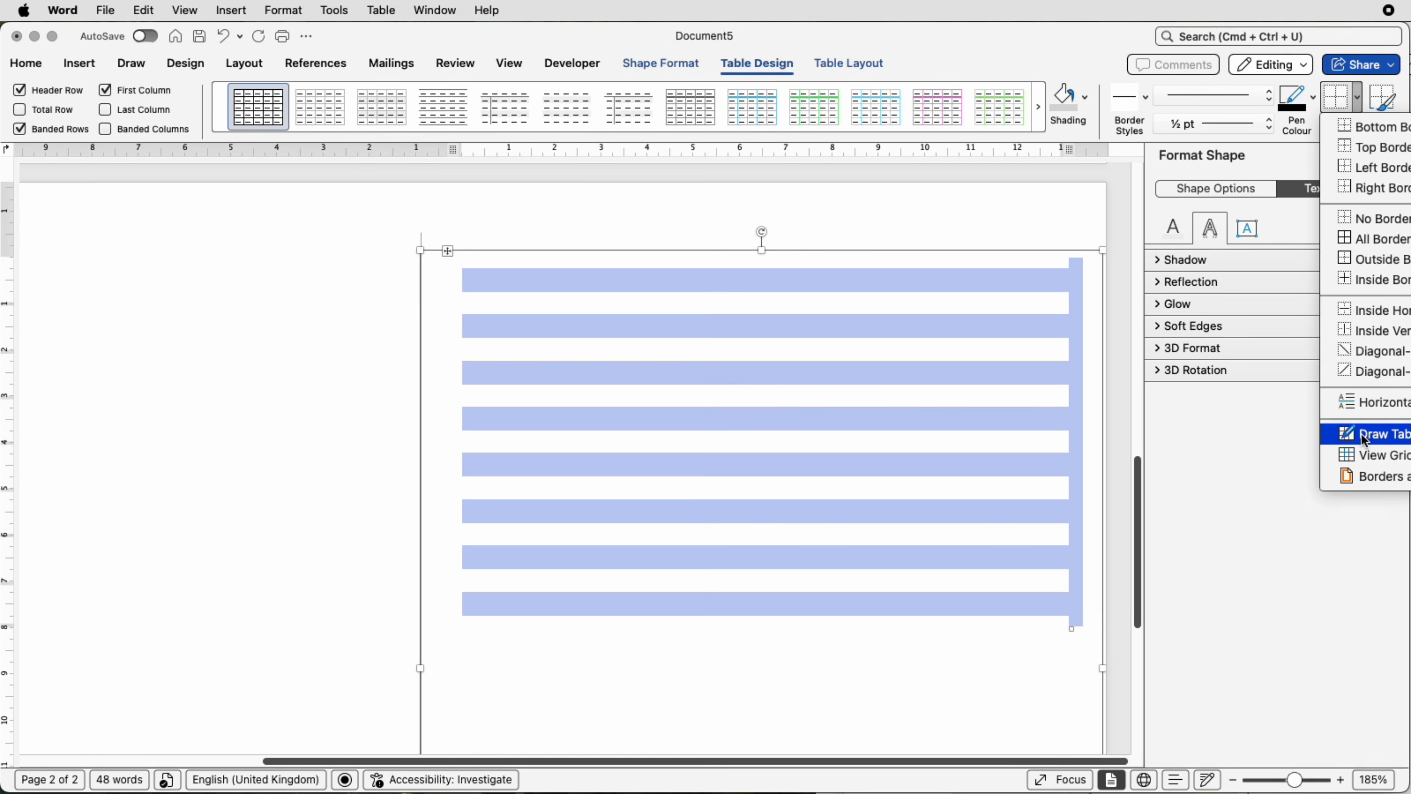
{"action": "left_click", "coordinate": [1347, 454]}
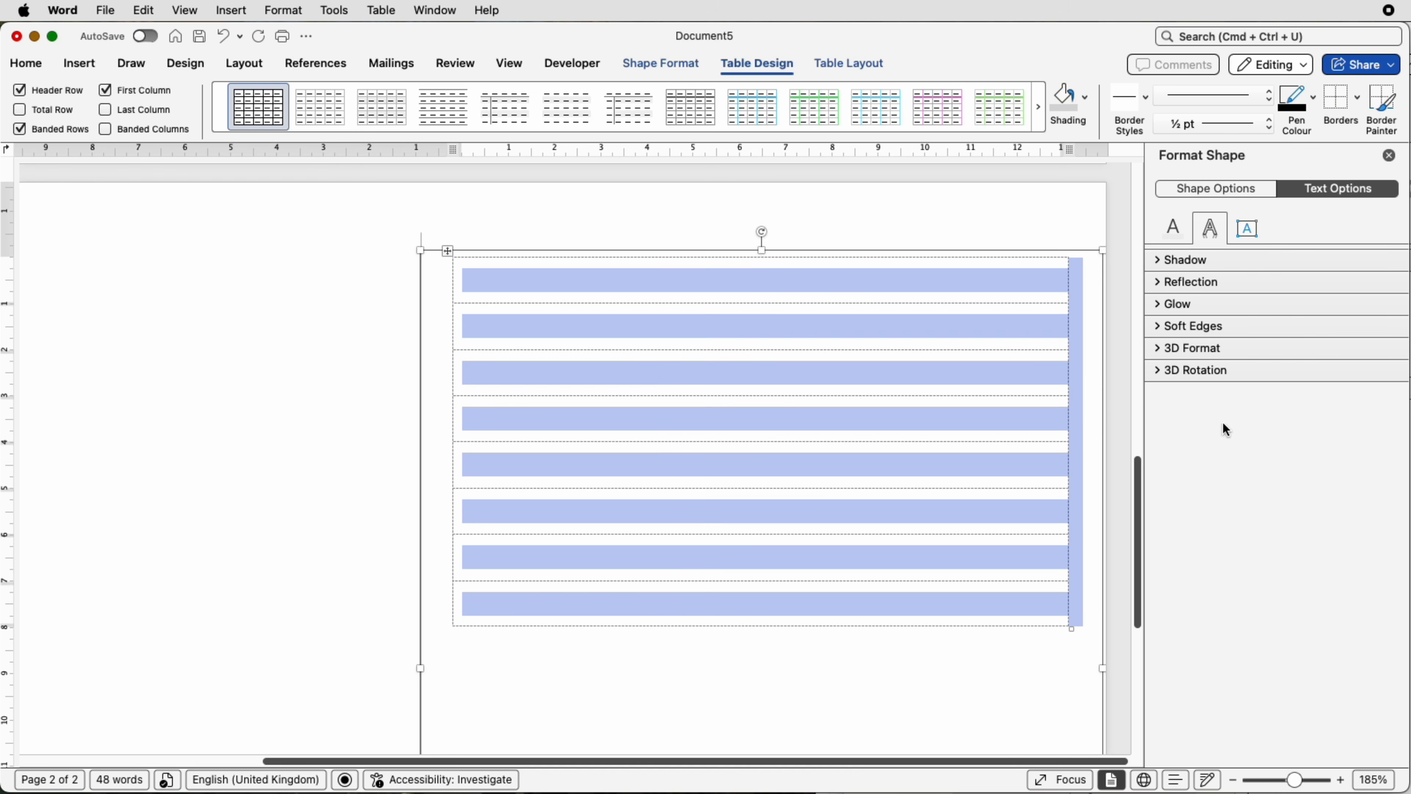
{"action": "left_click", "coordinate": [1087, 411]}
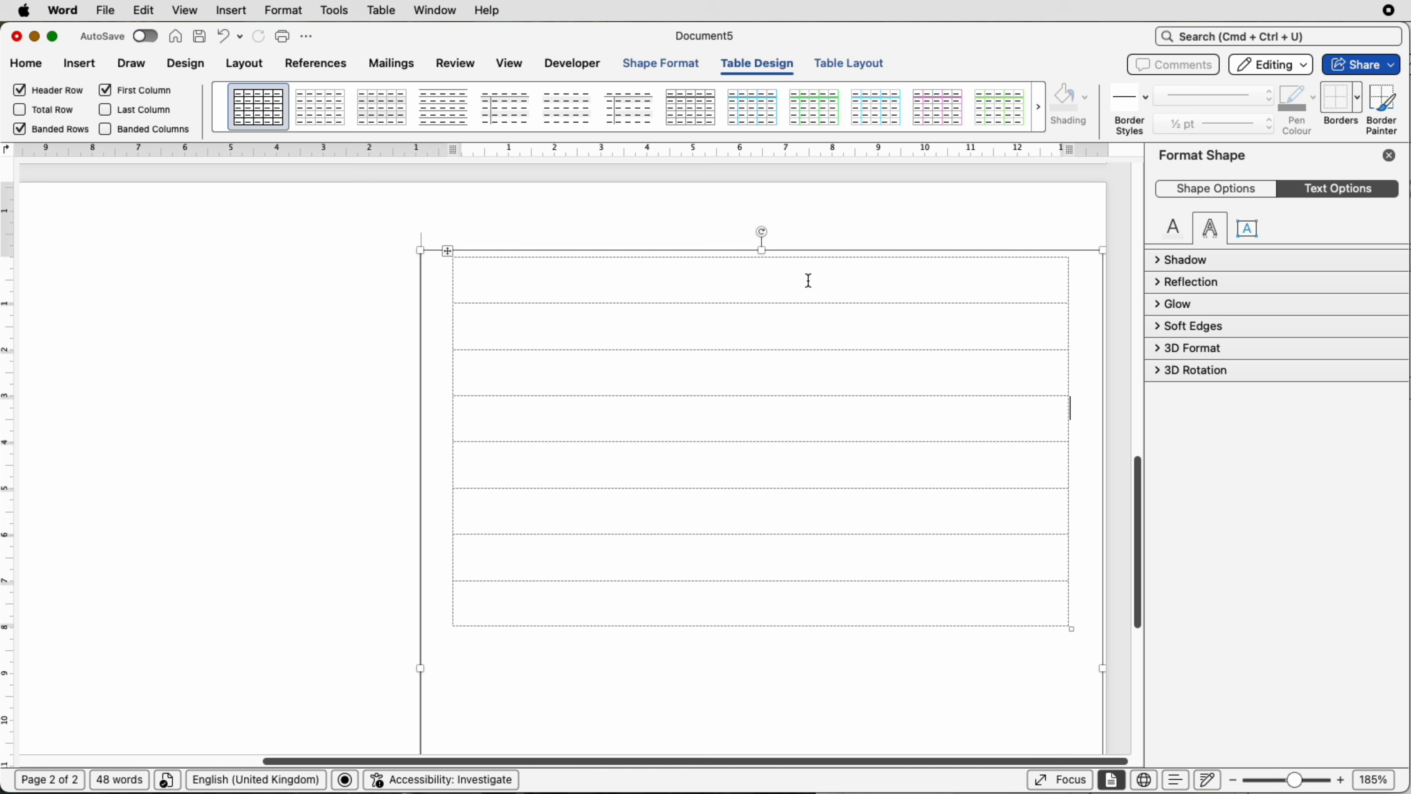
Widen the text box slightly to the page edge and add the centred bold heading "End-of-Day Reflection" in the table's first row
{"action": "left_click", "coordinate": [1104, 670]}
{"action": "left_click_drag", "start_coordinate": [1107, 669], "coordinate": [1109, 669]}
{"action": "left_click", "coordinate": [924, 458]}
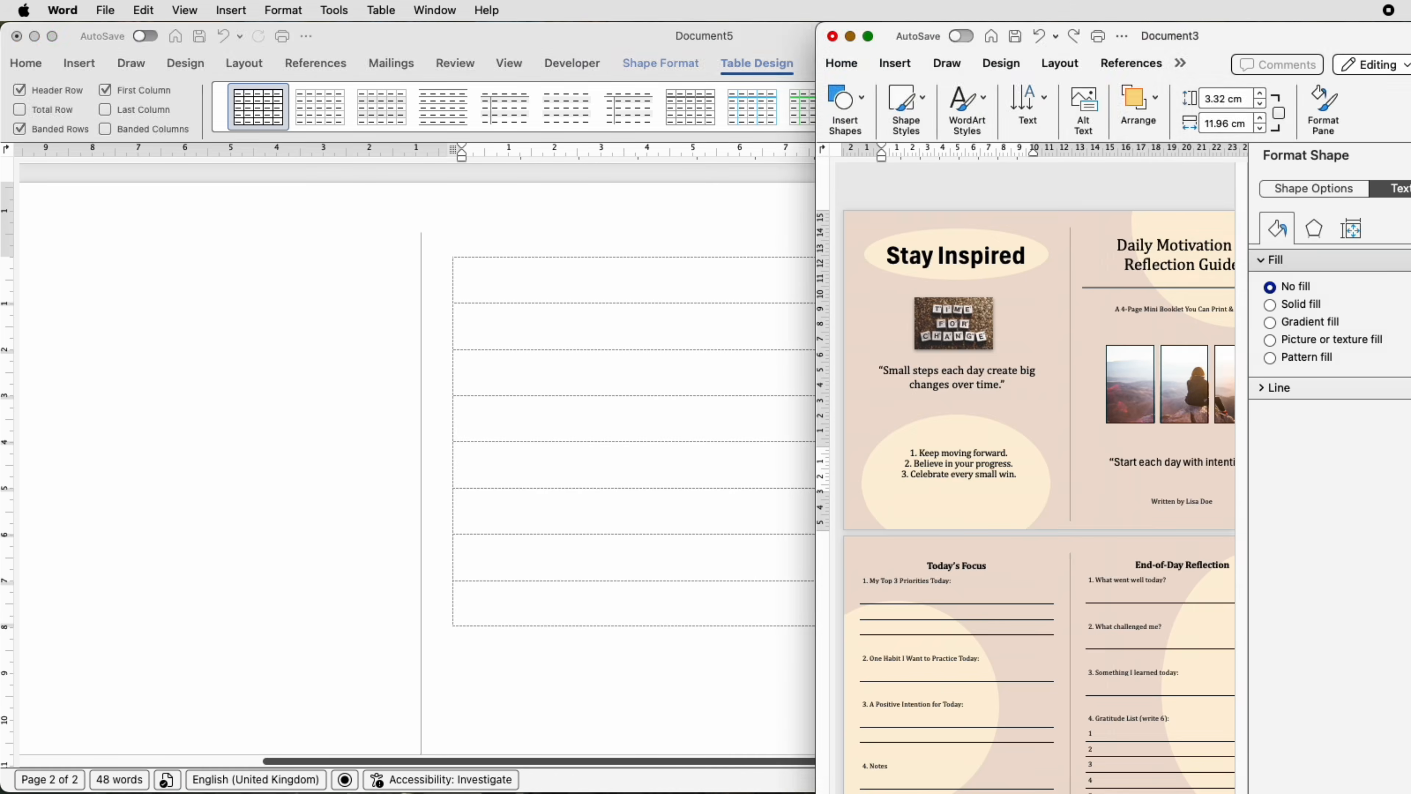
{"action": "type", "text": "End-of-Day Reflection"}
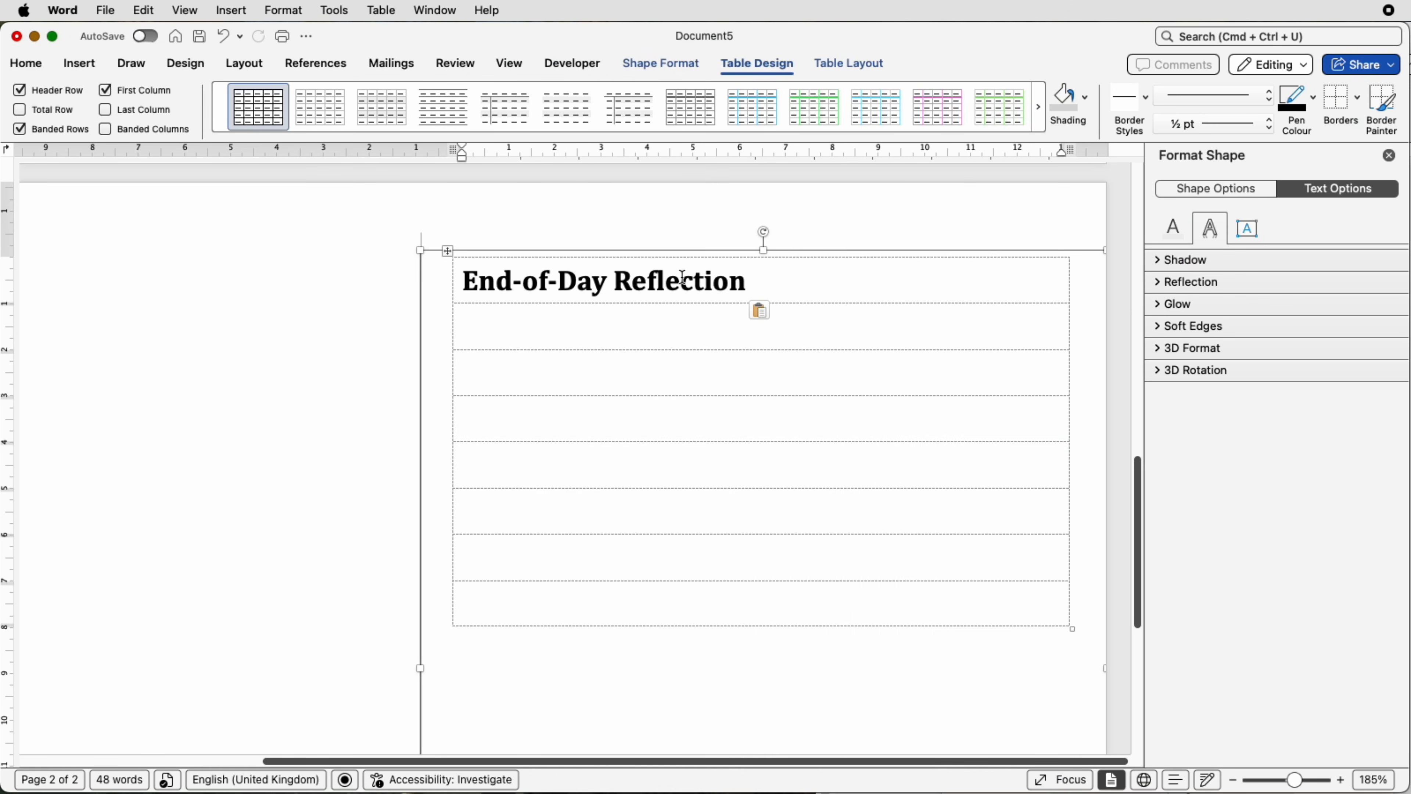
{"action": "left_click", "coordinate": [35, 65]}
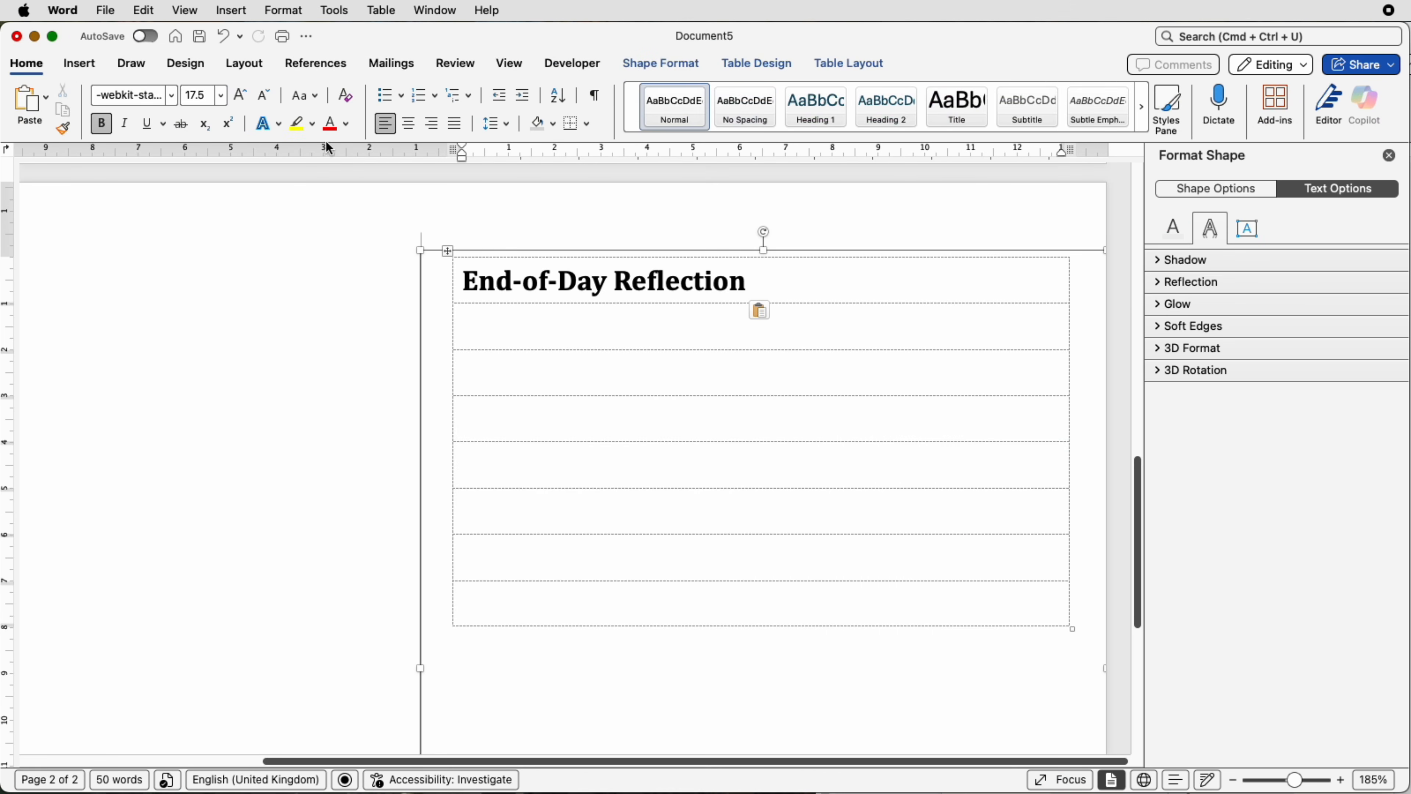
{"action": "left_click", "coordinate": [409, 125]}
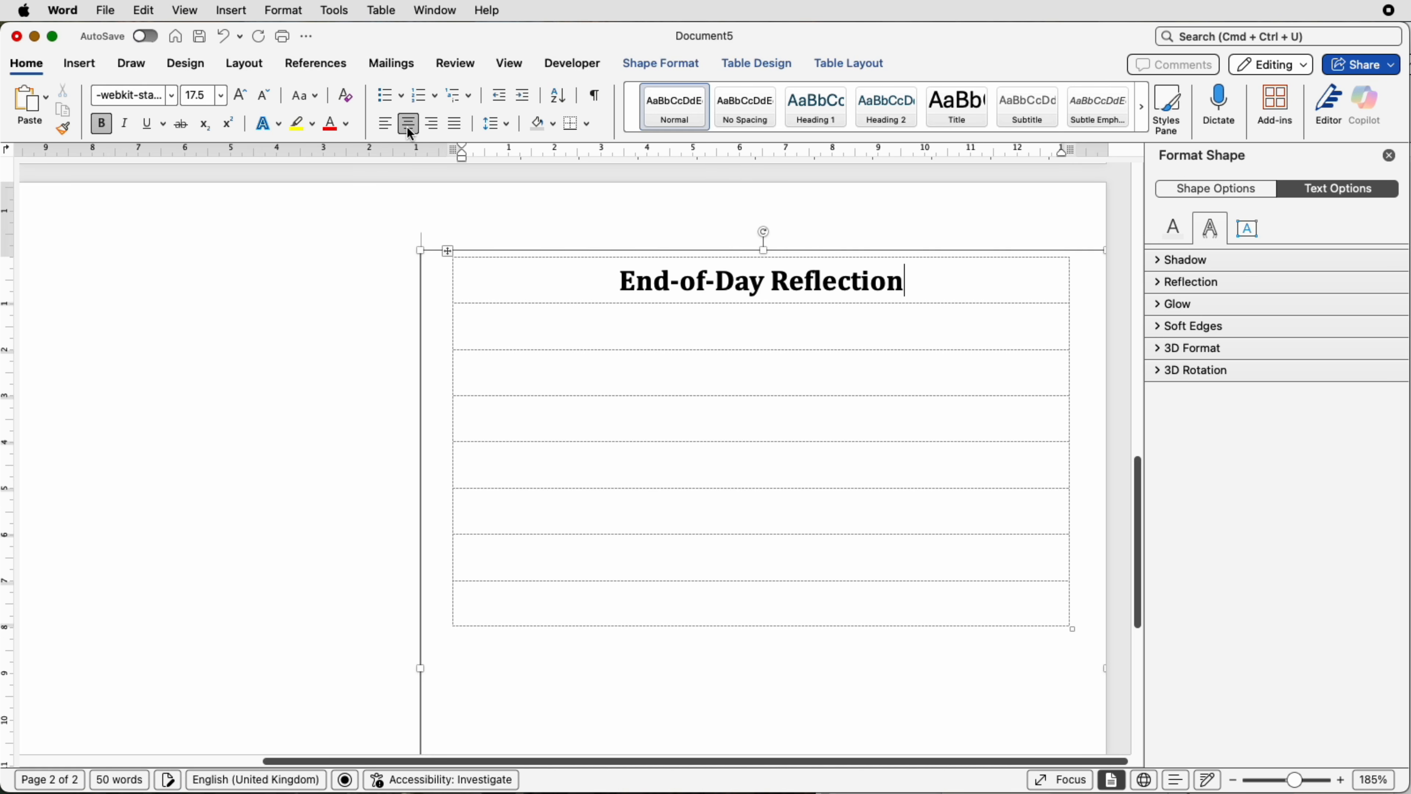
Copy "1. What went well today?" from Document3 into the second row of the table
{"action": "left_click", "coordinate": [537, 332]}
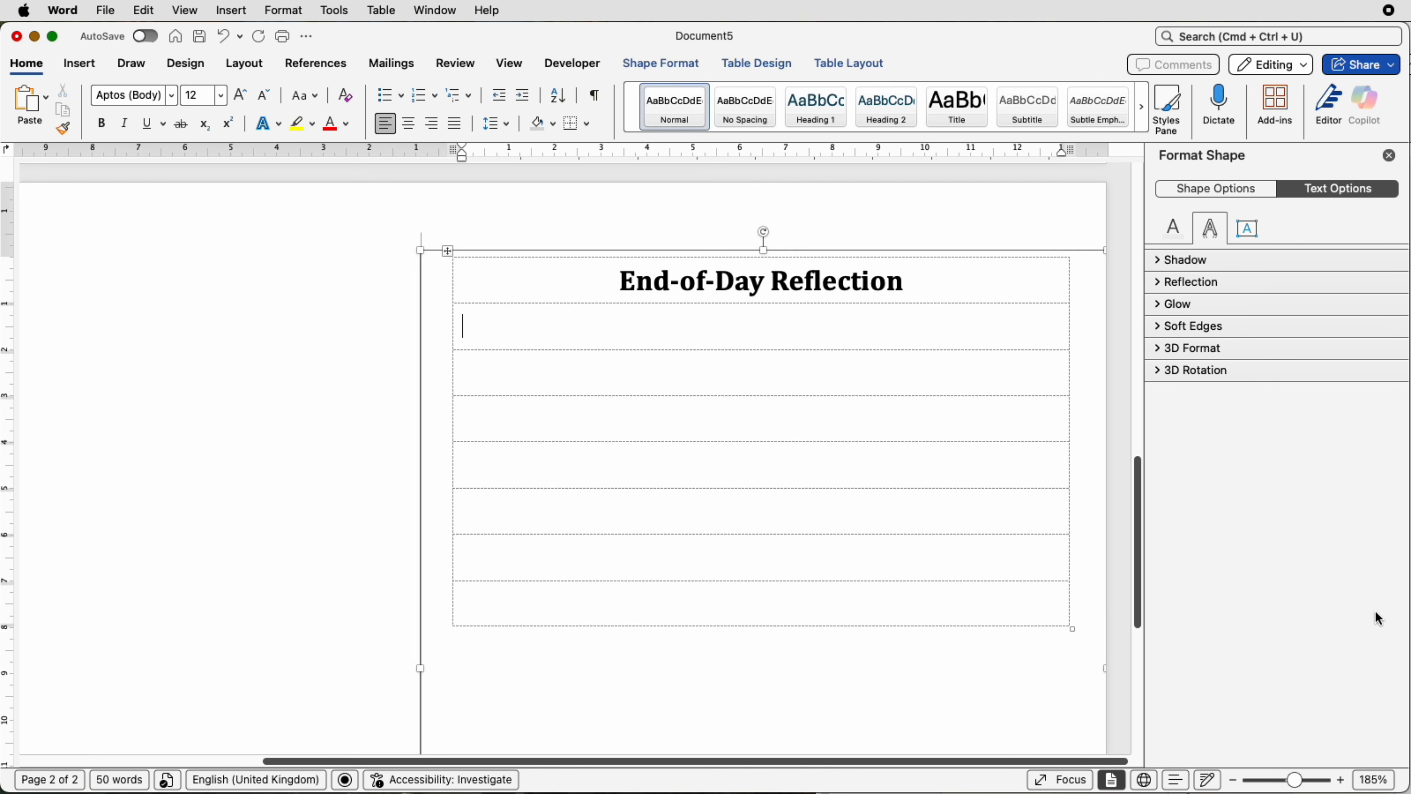
{"action": "left_click", "coordinate": [1410, 620]}
{"action": "left_click_drag", "start_coordinate": [1266, 579], "coordinate": [1187, 579]}
{"action": "key", "text": "super+c"}
{"action": "left_click", "coordinate": [751, 332]}
{"action": "key", "text": "super+v"}
Copy "2. What challenged me?" and "3. Something I learned today:" from Document3 into the table's fifth and eighth rows
{"action": "left_click", "coordinate": [1410, 620]}
{"action": "left_click_drag", "start_coordinate": [1262, 626], "coordinate": [1188, 624]}
{"action": "key", "text": "super+c"}
{"action": "left_click", "coordinate": [561, 461]}
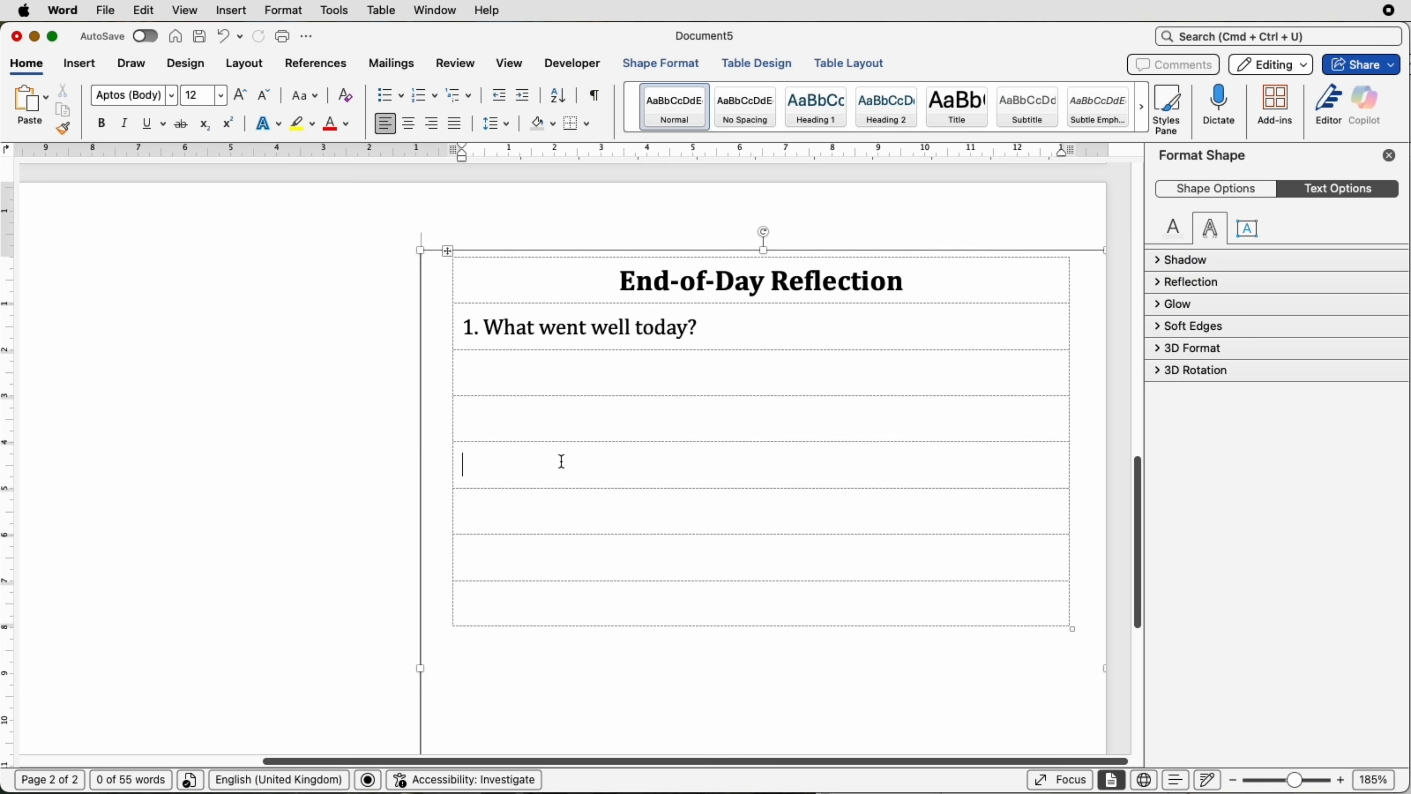
{"action": "key", "text": "super+v"}
{"action": "left_click", "coordinate": [1410, 665]}
{"action": "left_click_drag", "start_coordinate": [1279, 672], "coordinate": [1186, 668]}
{"action": "key", "text": "super+c"}
{"action": "left_click", "coordinate": [864, 608]}
{"action": "key", "text": "super+v"}
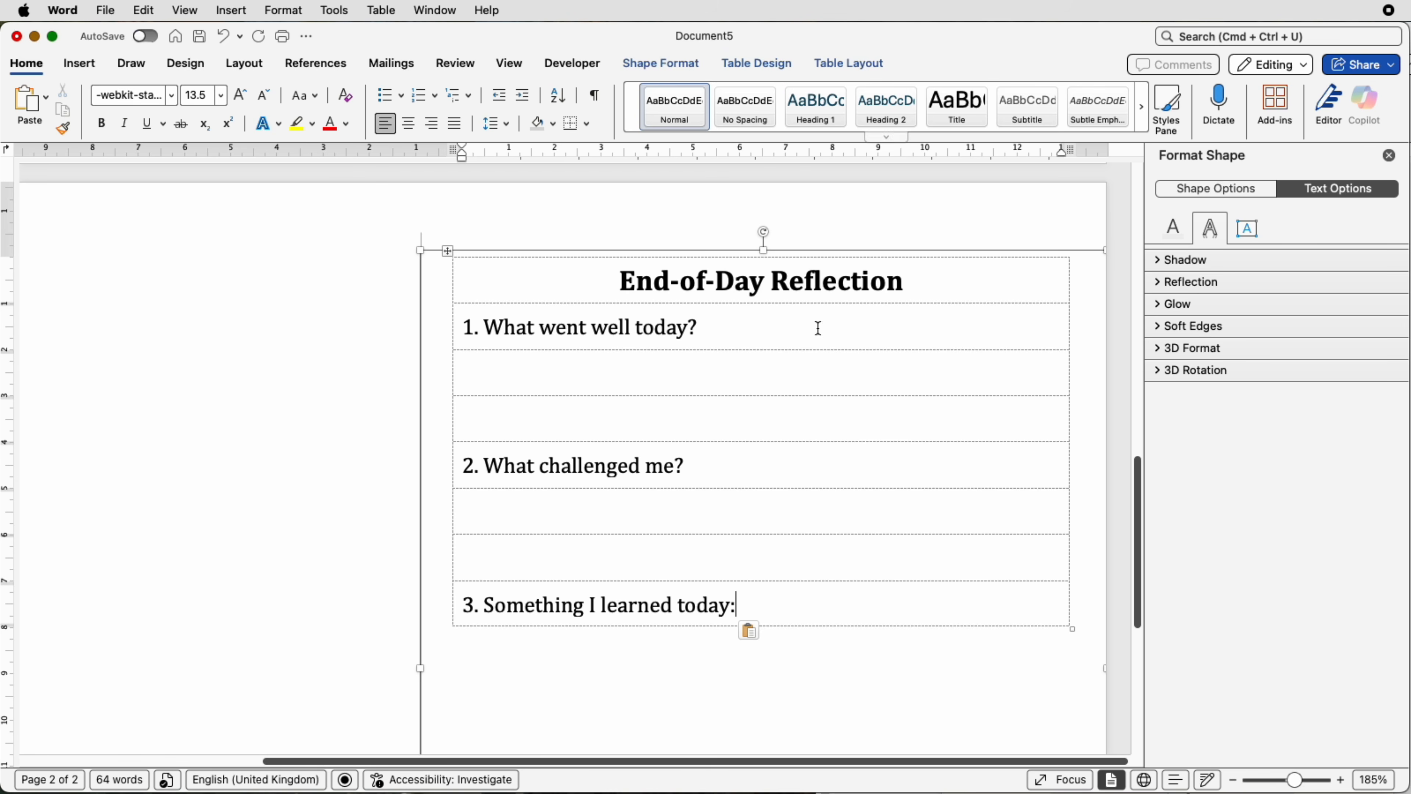
Insert nine rows below the third question and put "4. Gratitude List (write 6):" in the eleventh row
{"action": "scroll", "coordinate": [819, 357], "scroll_direction": "down", "scroll_amount": 5}
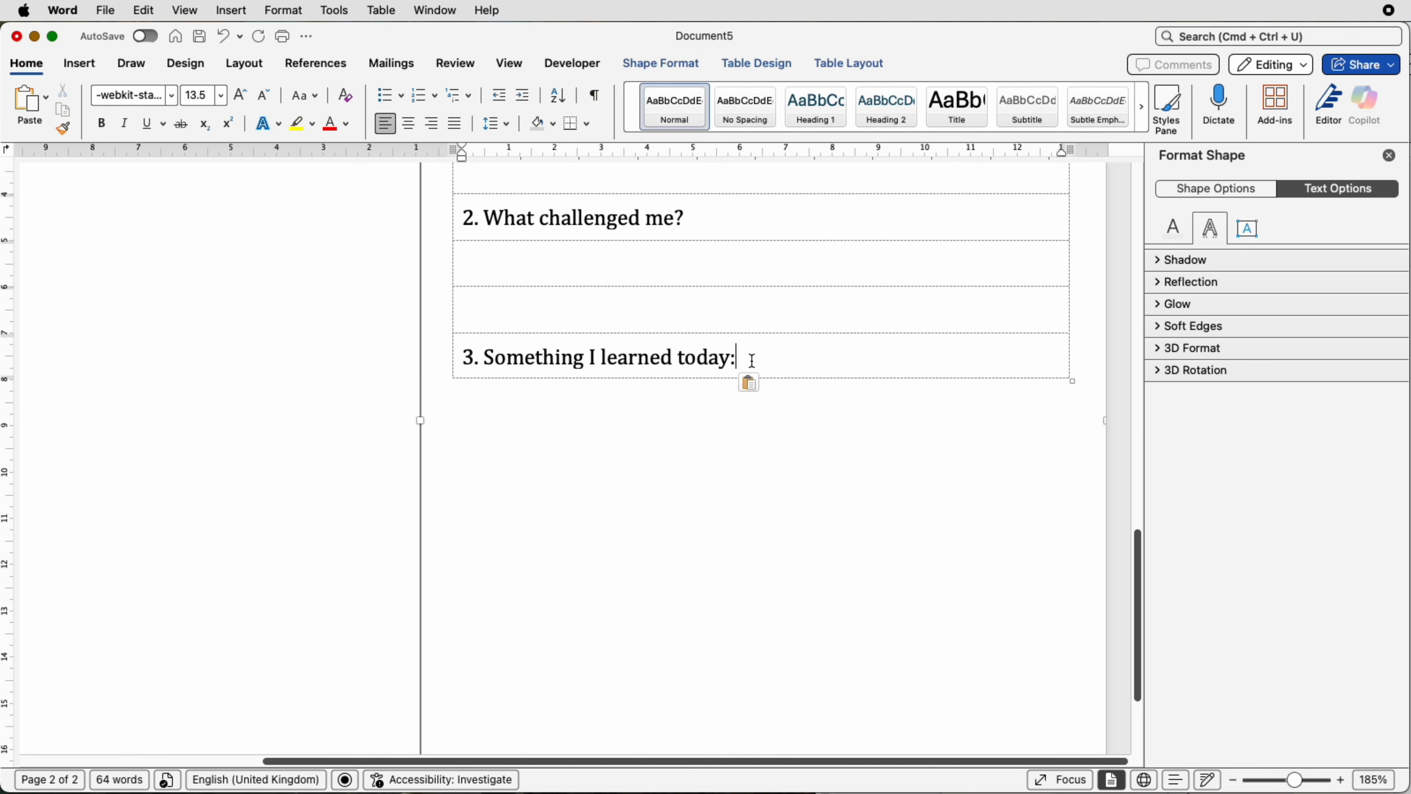
{"action": "left_click", "coordinate": [829, 66]}
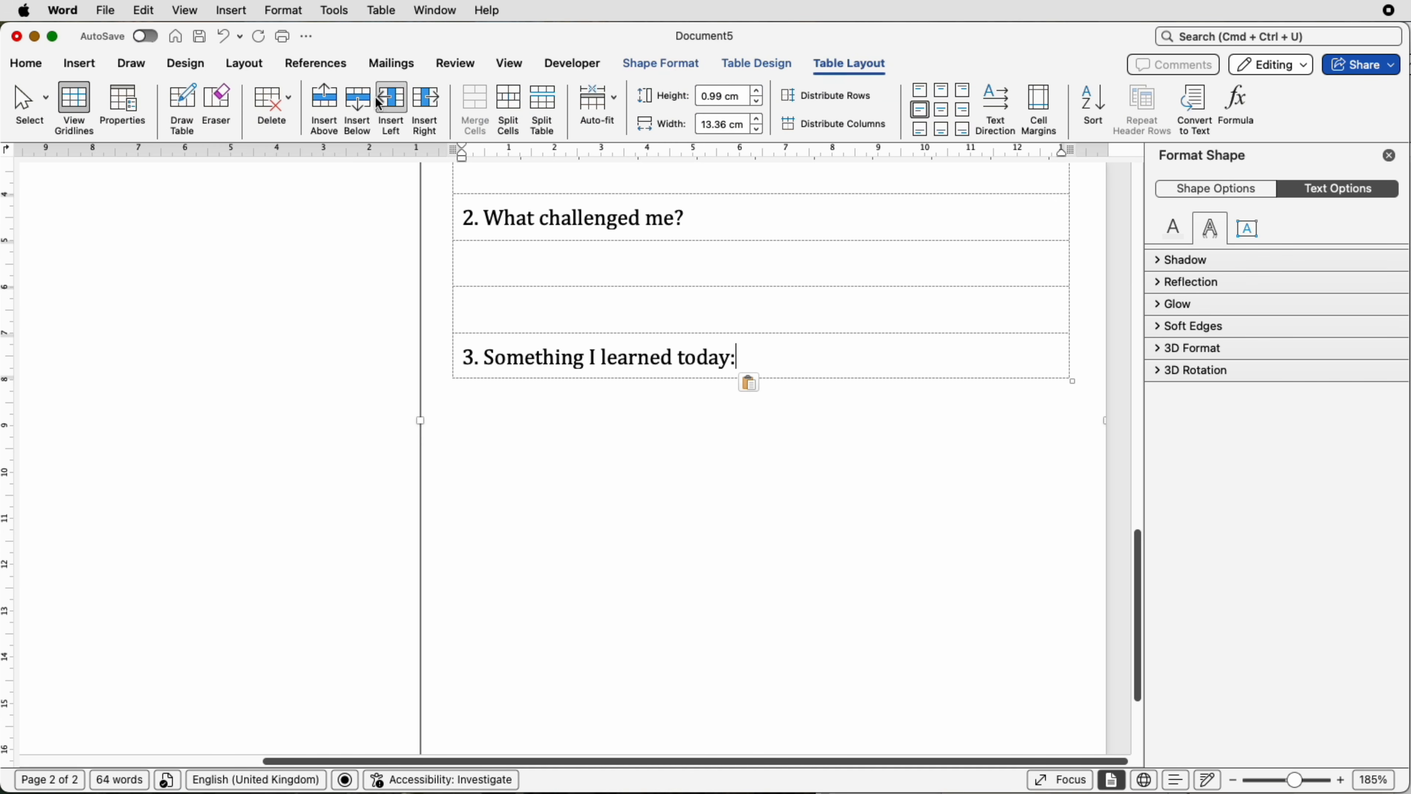
{"action": "left_click", "coordinate": [362, 111]}
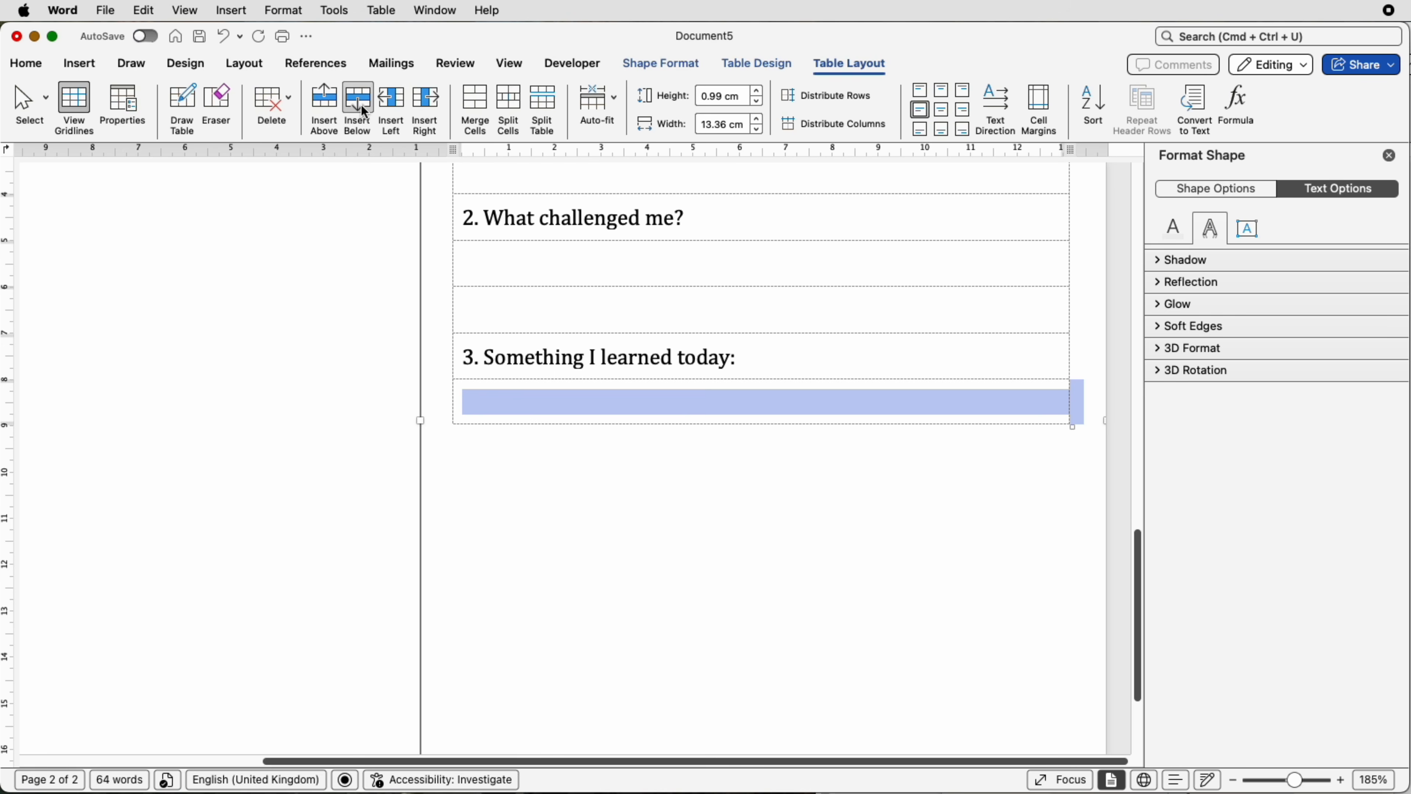
{"action": "left_click", "coordinate": [363, 111]}
{"action": "left_click", "coordinate": [363, 112]}
{"action": "left_click", "coordinate": [363, 111]}
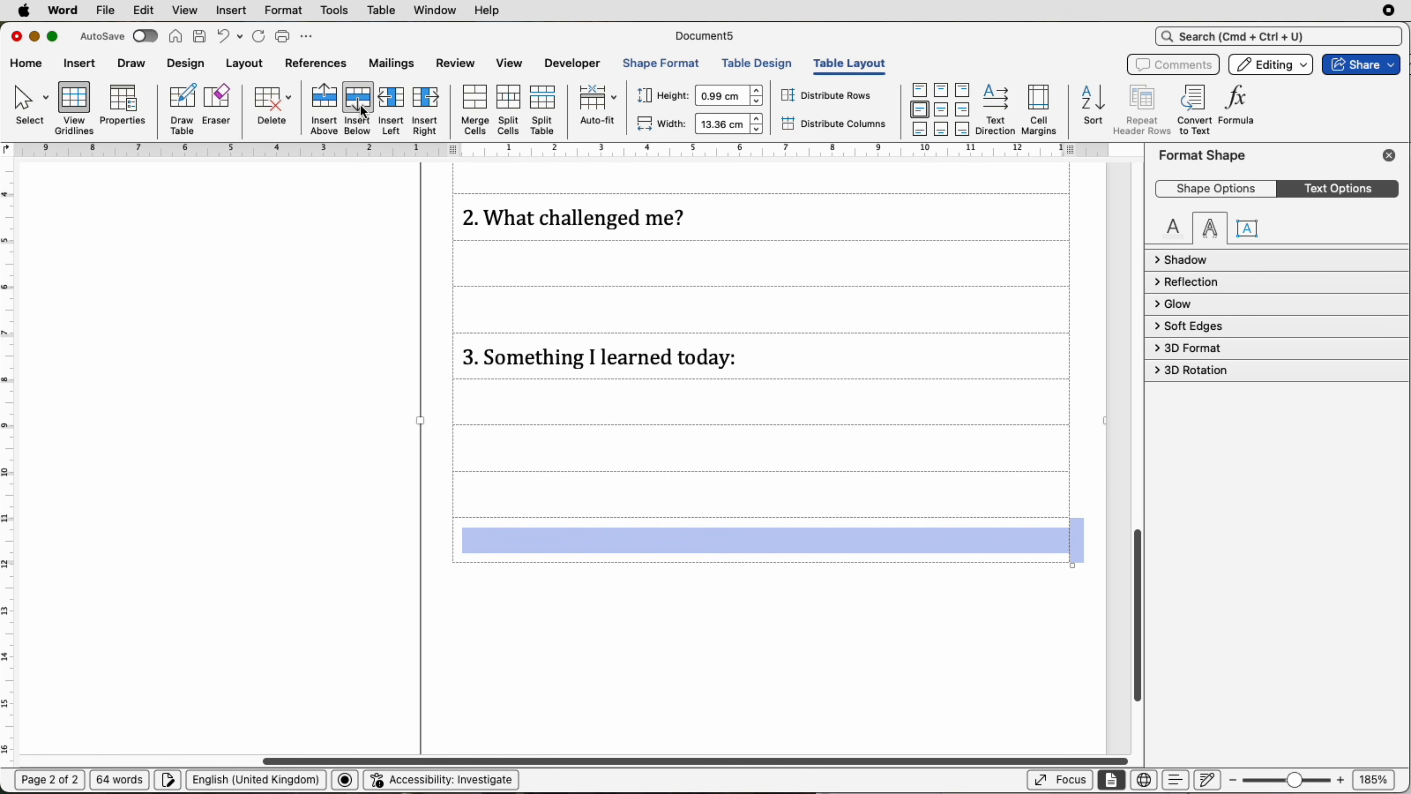
{"action": "left_click", "coordinate": [363, 111]}
{"action": "left_click", "coordinate": [363, 111]}
{"action": "left_click", "coordinate": [363, 112]}
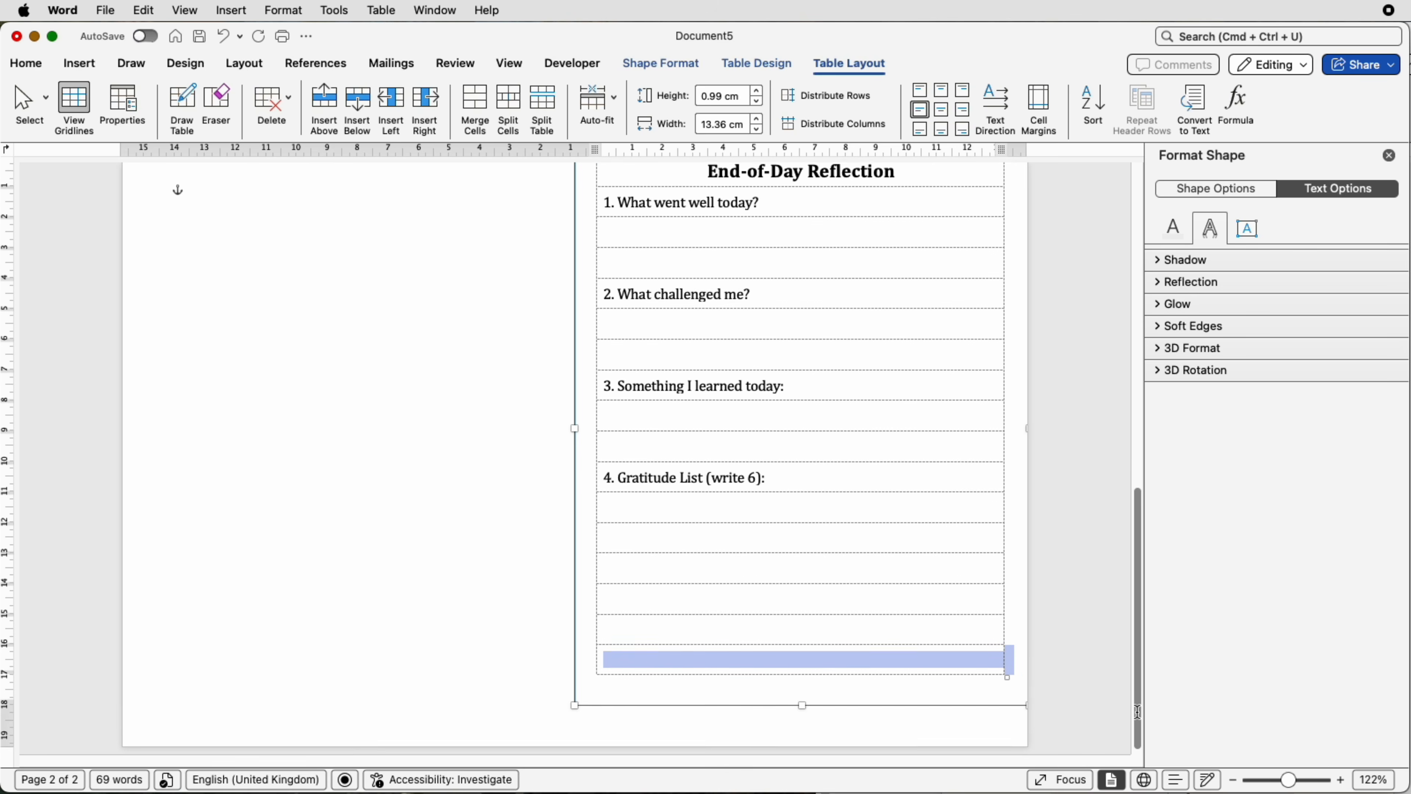
Add a bottom border to the first blank row under "1. What went well today?" as a writing line
{"action": "scroll", "coordinate": [1138, 701], "scroll_direction": "up", "scroll_amount": 1}
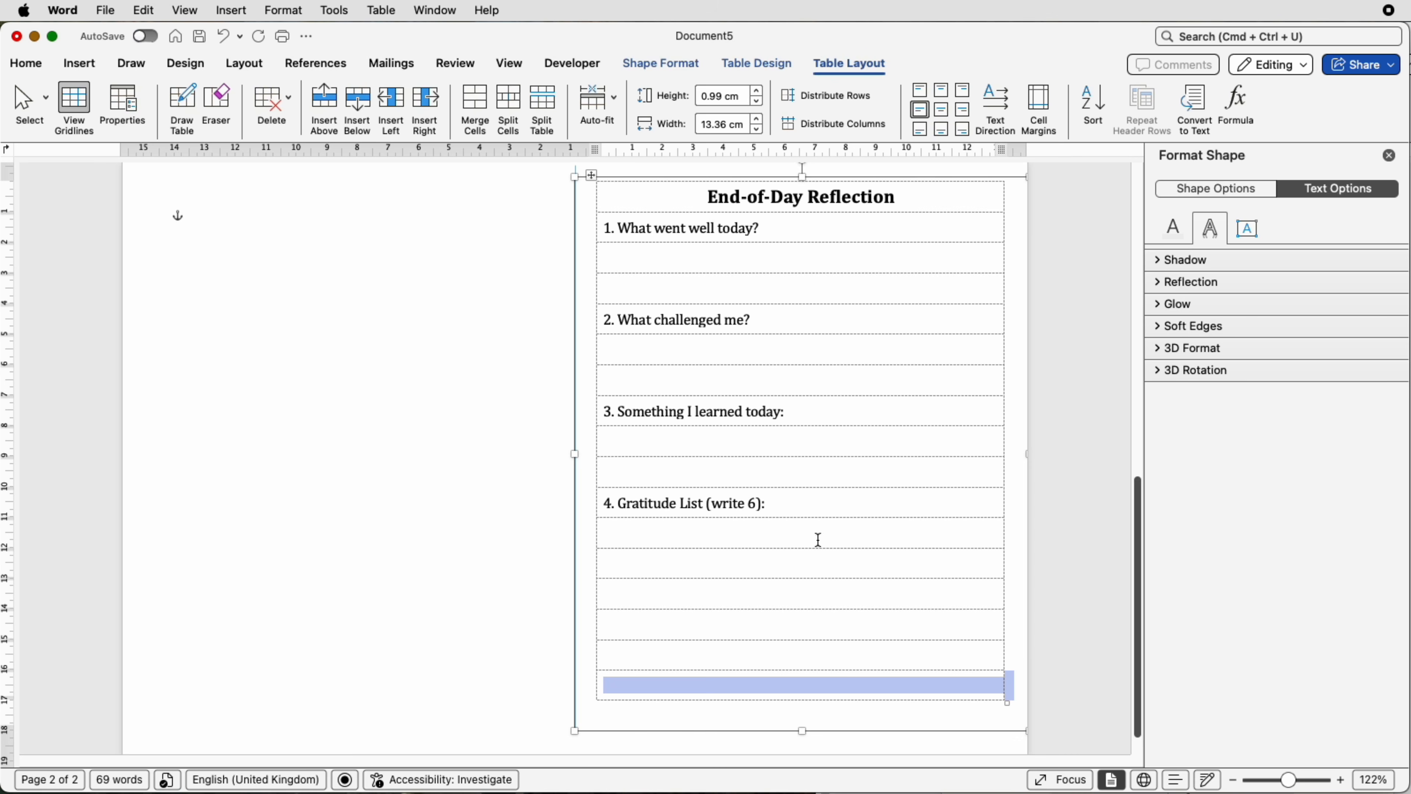
{"action": "left_click", "coordinate": [681, 258]}
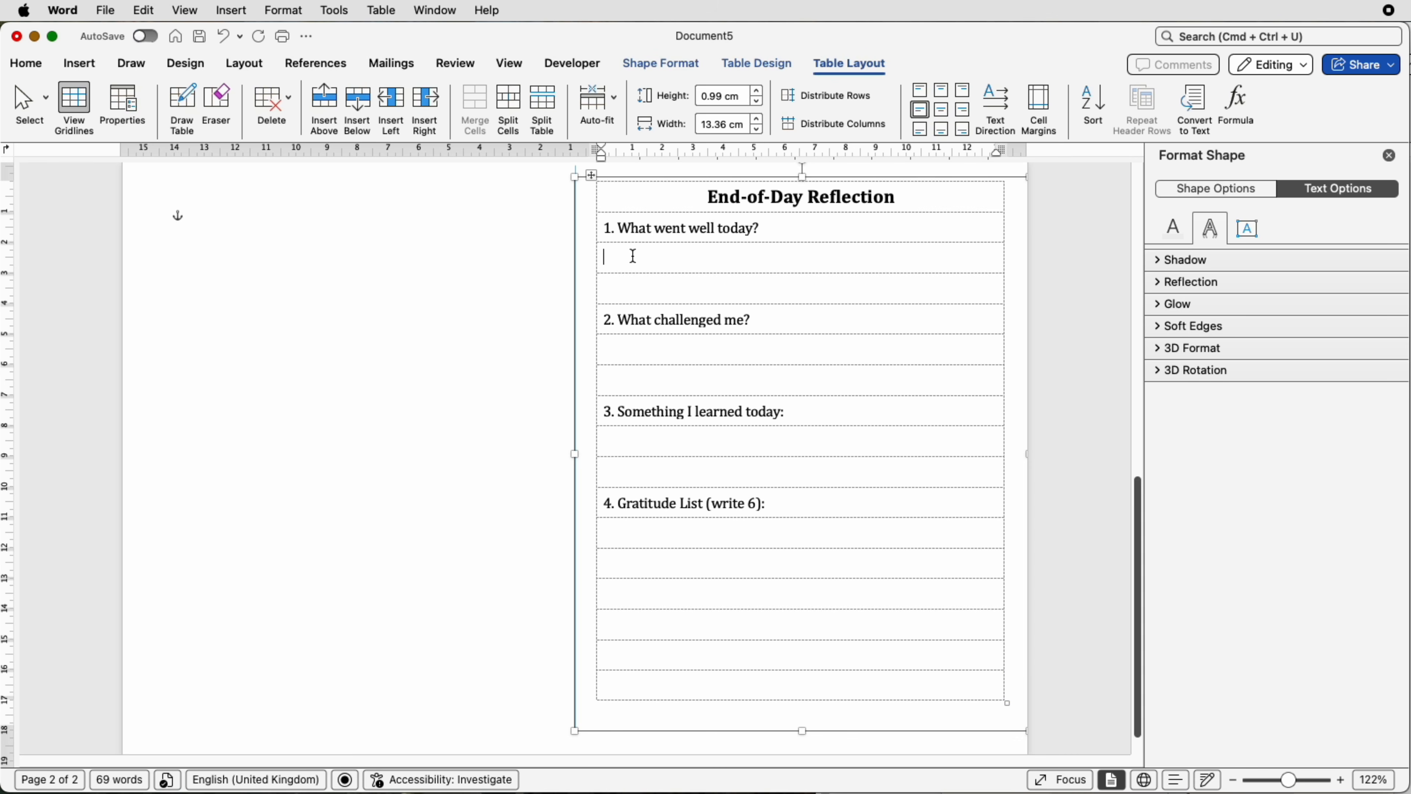
{"action": "left_click", "coordinate": [784, 65]}
{"action": "left_click", "coordinate": [1357, 106]}
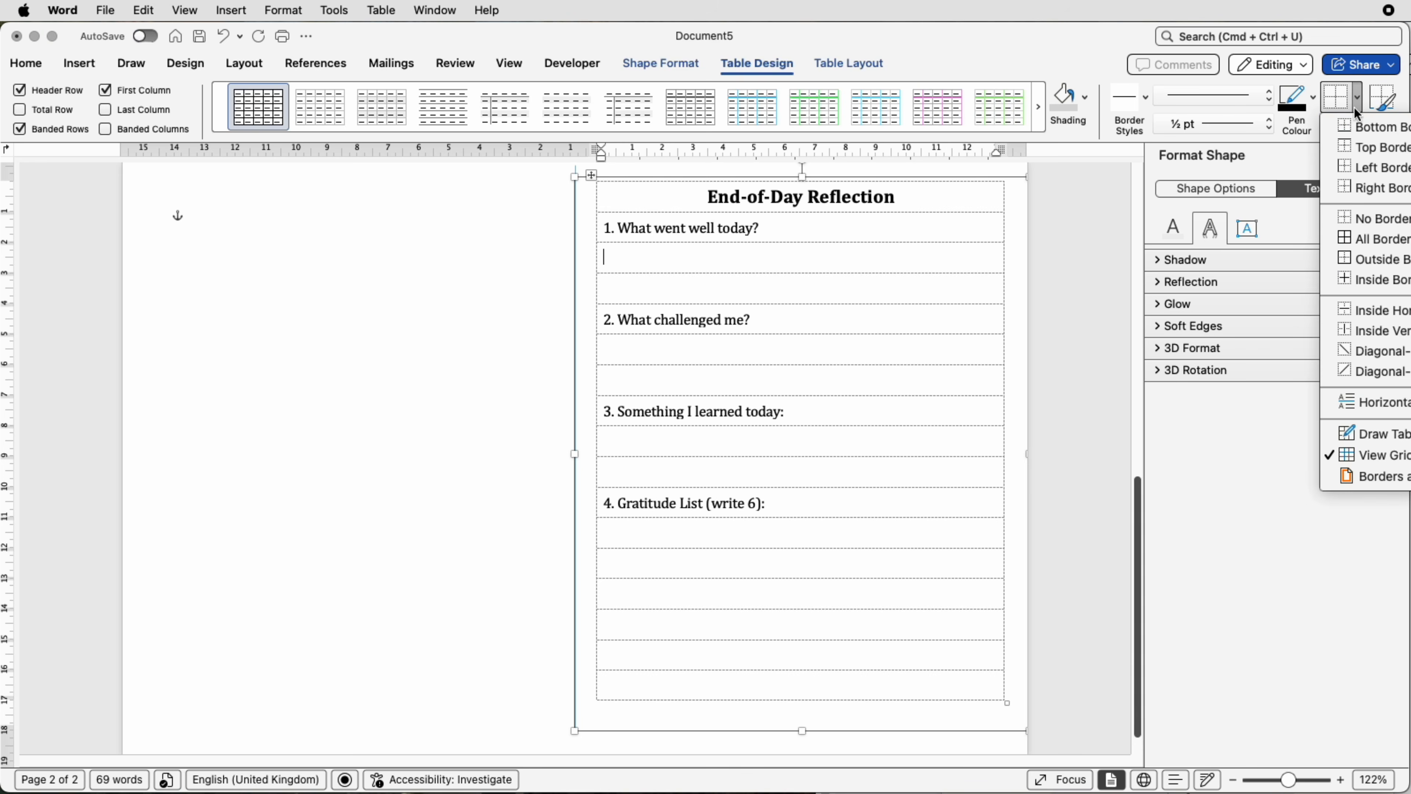
{"action": "left_click", "coordinate": [1364, 127]}
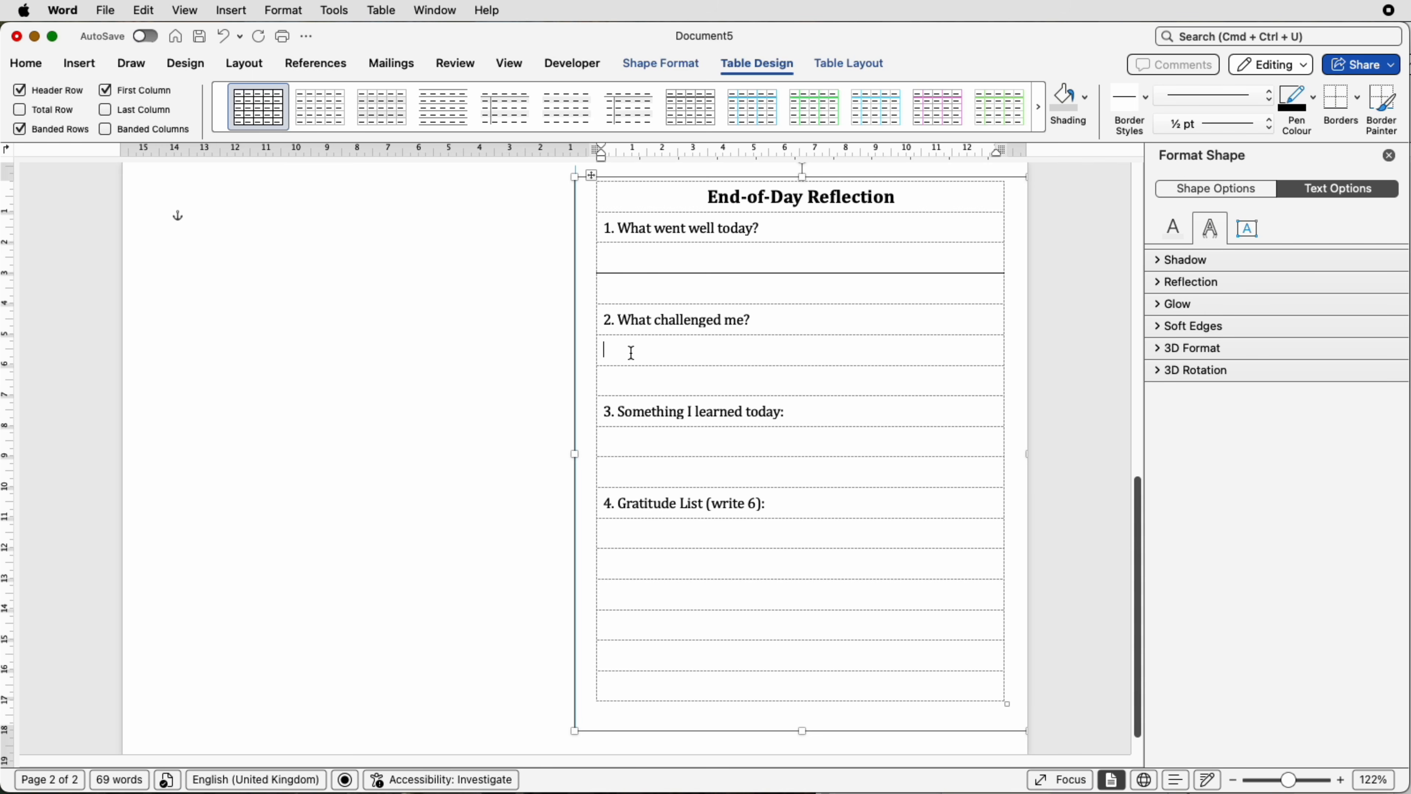
Add a bottom border as a writing line to the first blank row under questions 2 and 3
{"action": "left_click", "coordinate": [1336, 106]}
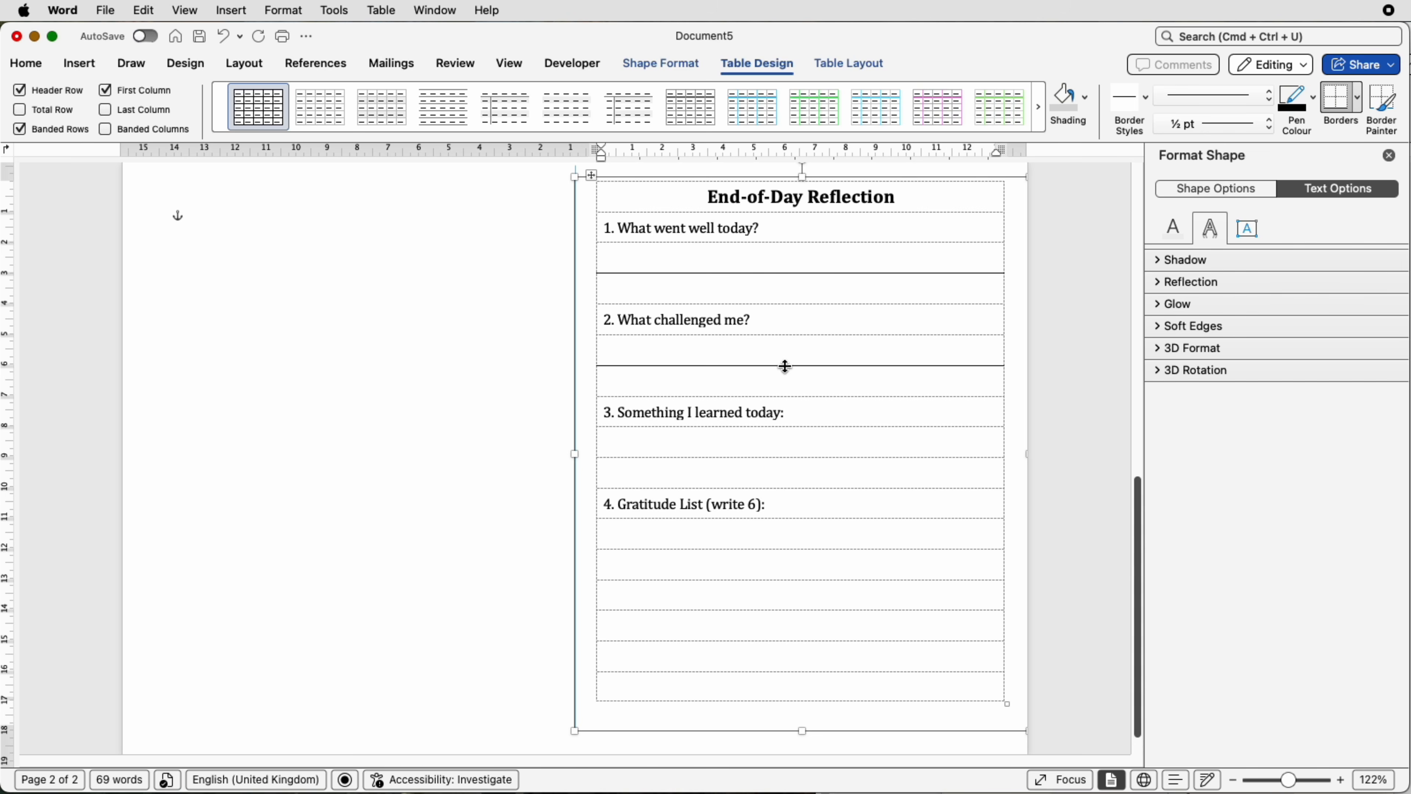
{"action": "left_click", "coordinate": [742, 445]}
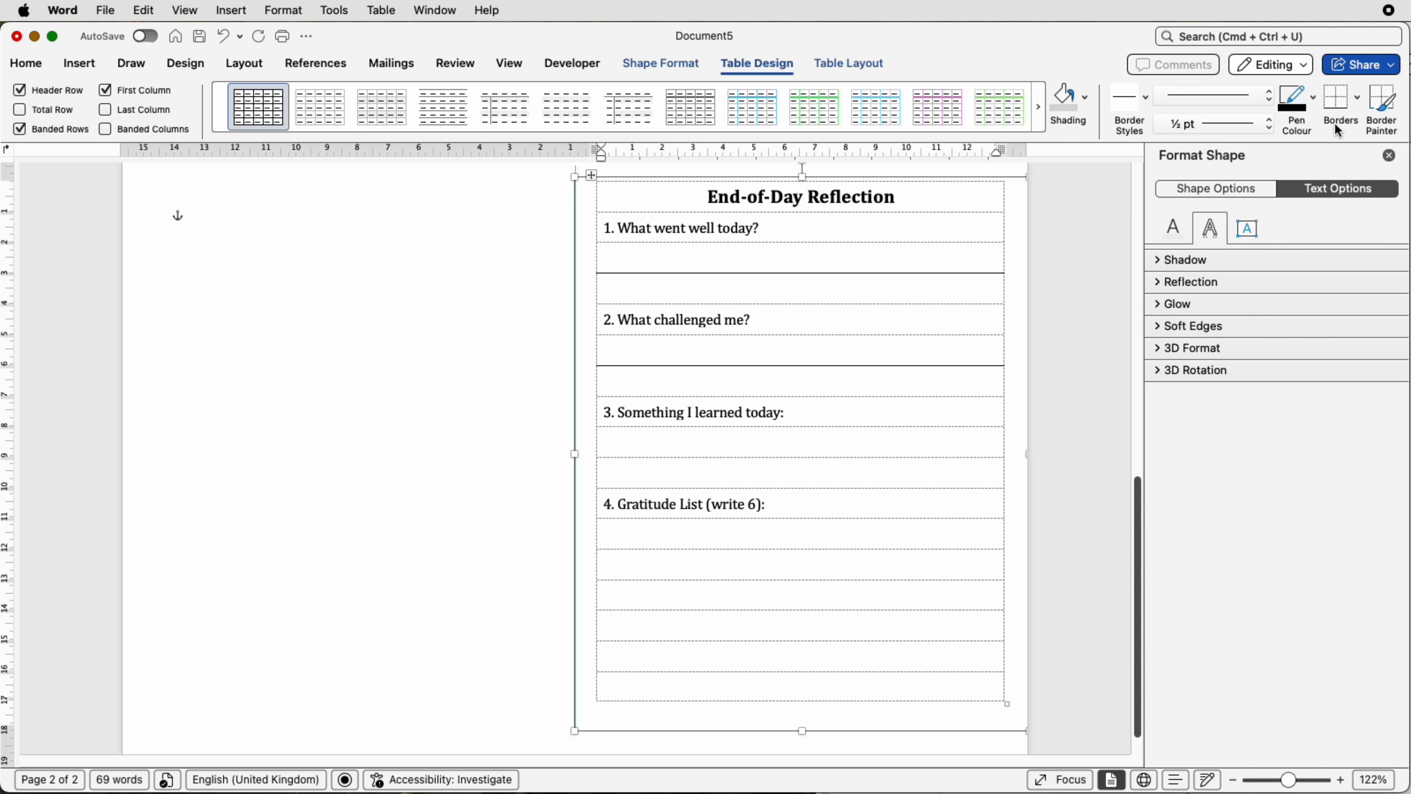
{"action": "left_click", "coordinate": [1339, 107]}
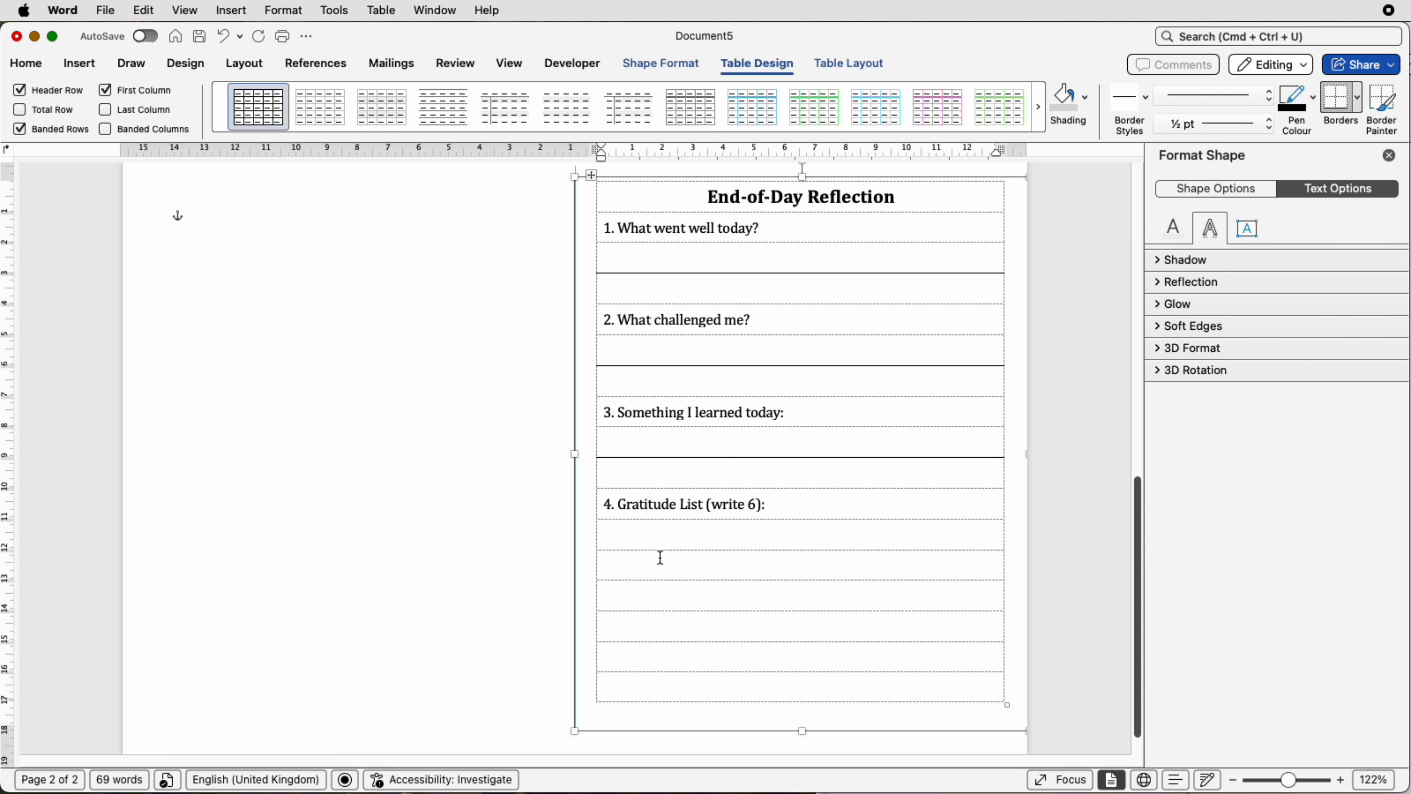
Add bottom and inside horizontal borders to the six blank rows under "4. Gratitude List (write 6):" as writing lines
{"action": "left_click_drag", "start_coordinate": [660, 545], "coordinate": [655, 691]}
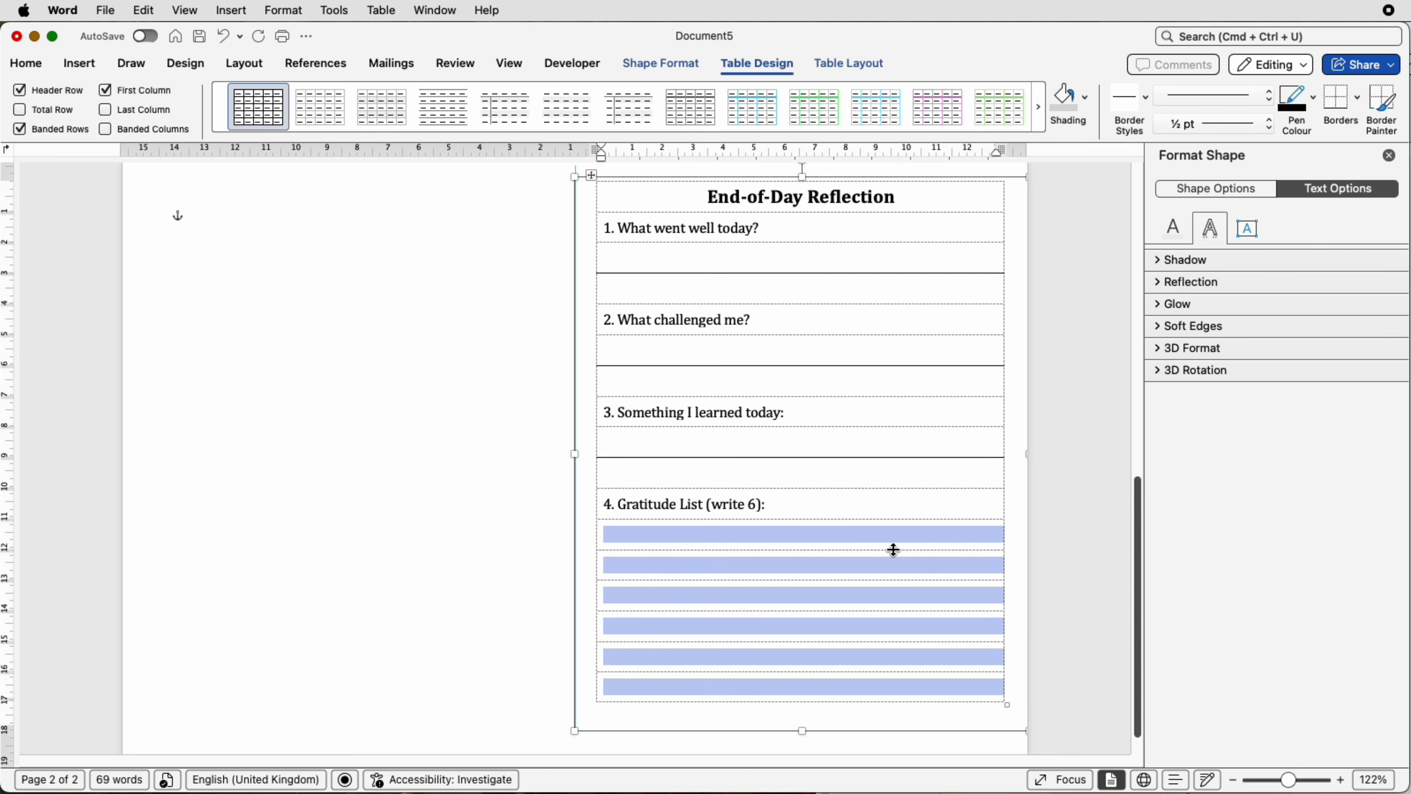
{"action": "left_click", "coordinate": [1340, 102]}
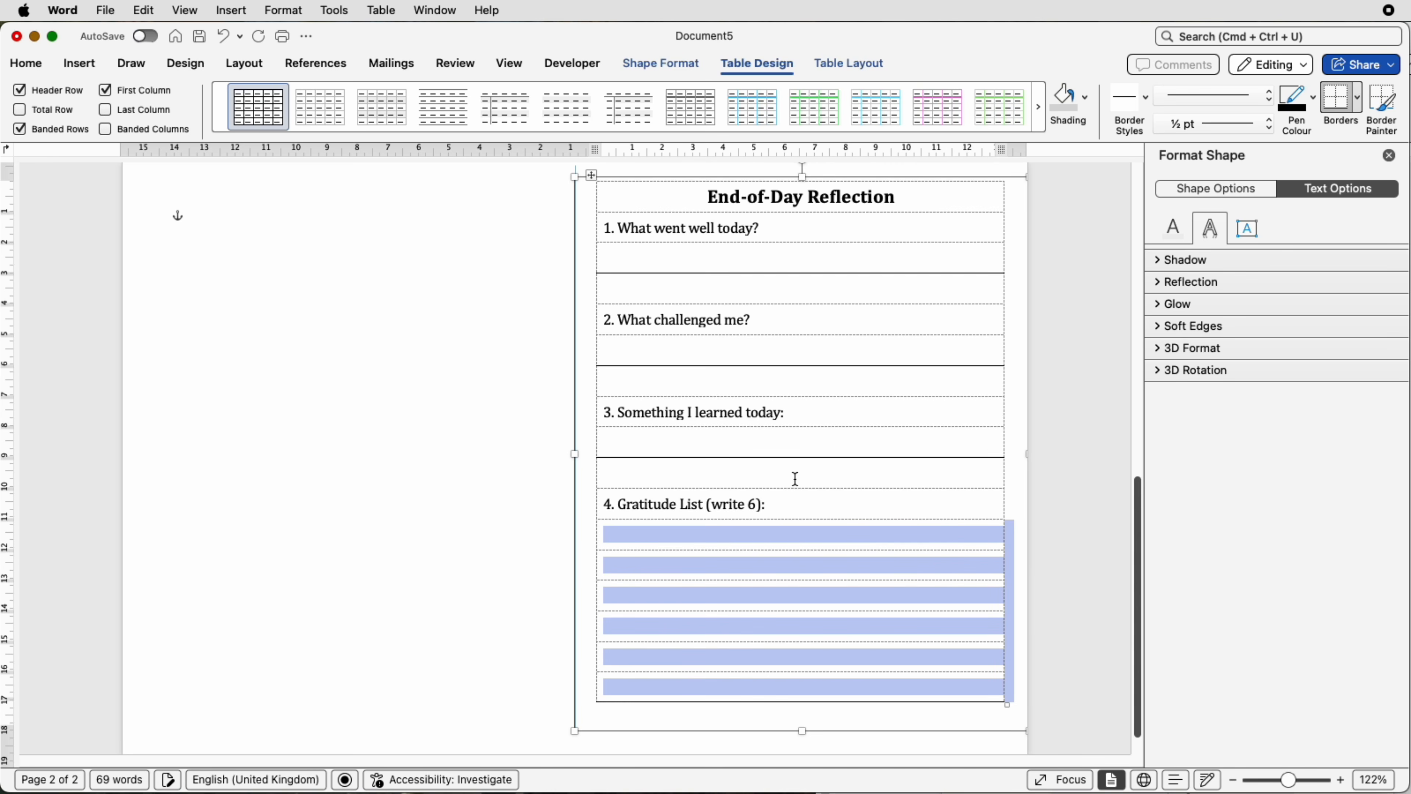
{"action": "left_click", "coordinate": [659, 648]}
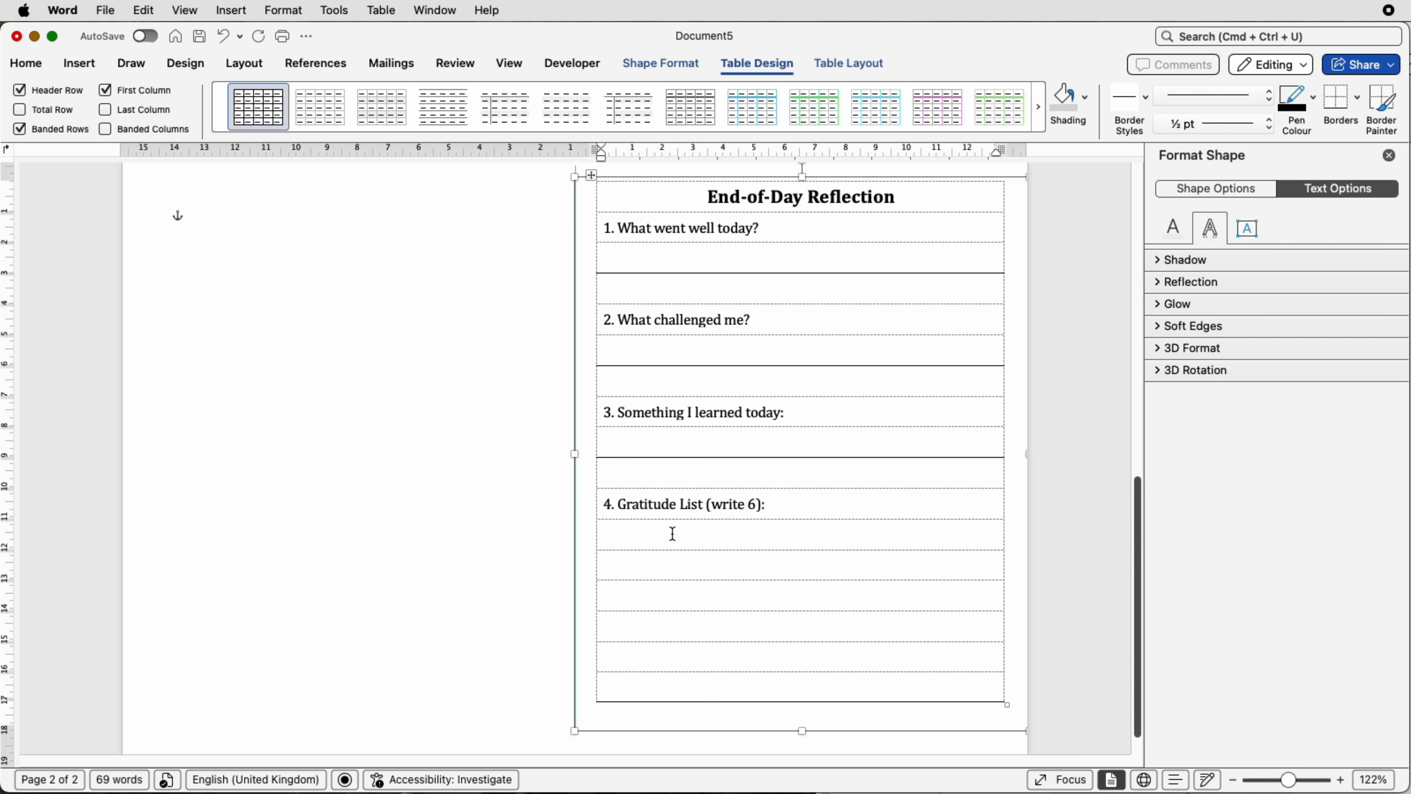
{"action": "left_click_drag", "start_coordinate": [671, 534], "coordinate": [643, 699]}
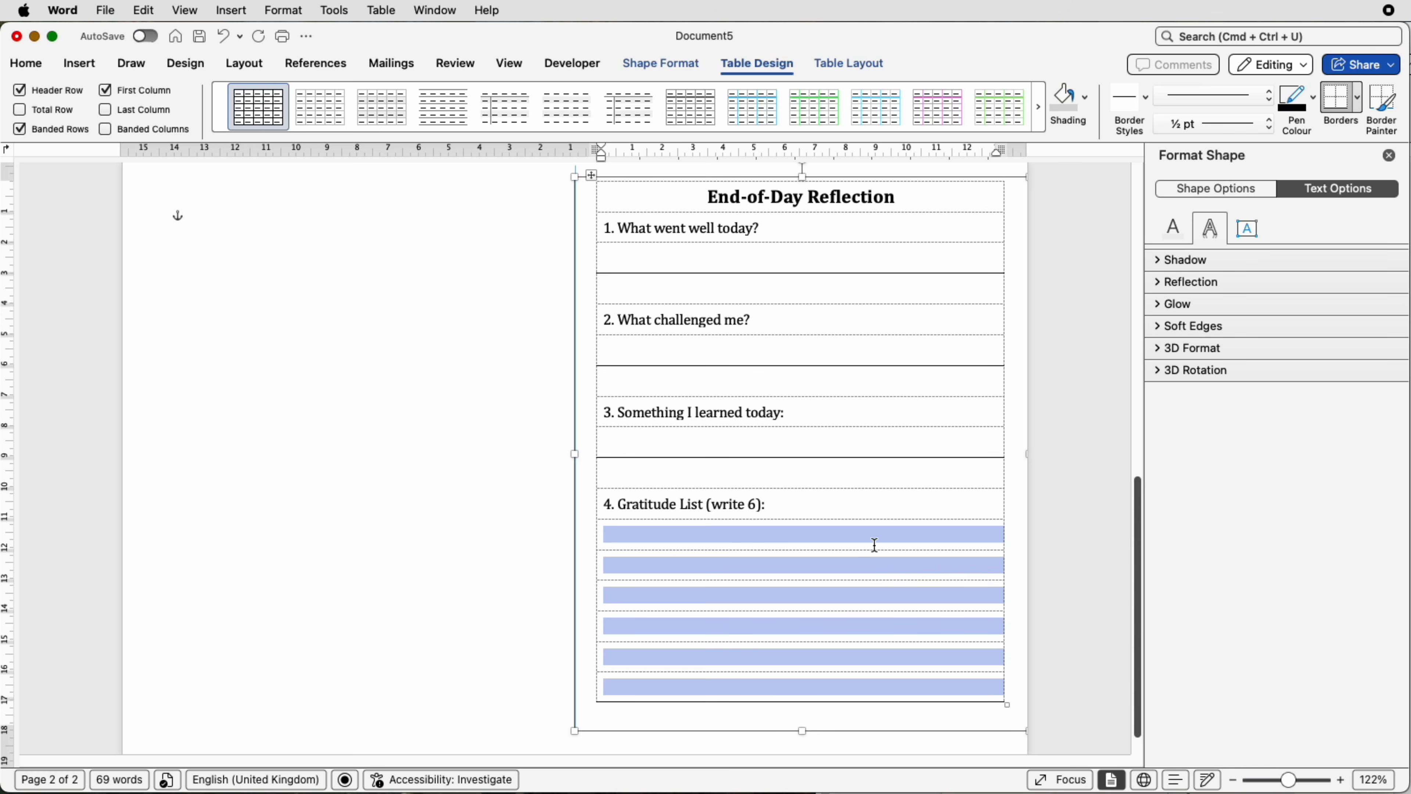
{"action": "left_click", "coordinate": [1356, 106]}
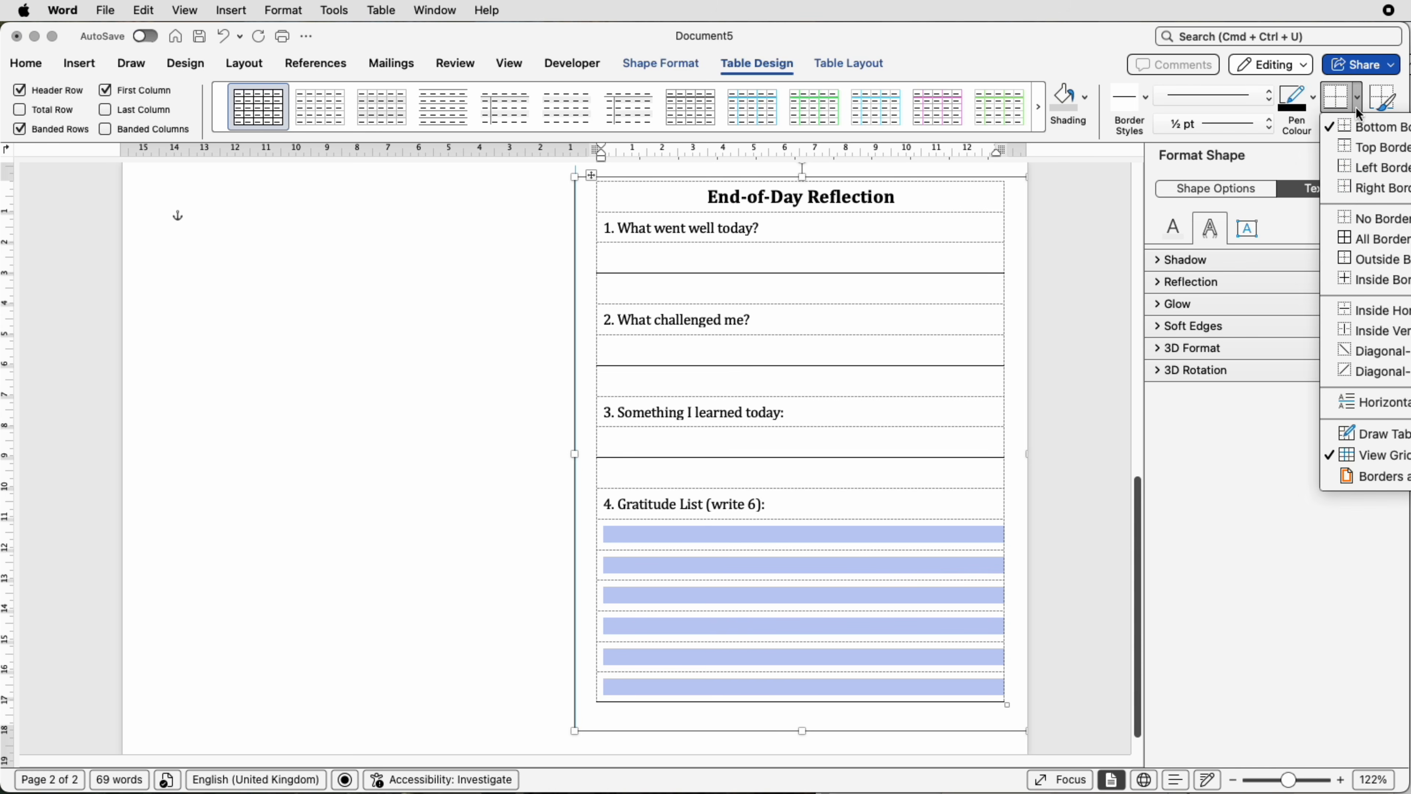
{"action": "left_click", "coordinate": [1360, 309]}
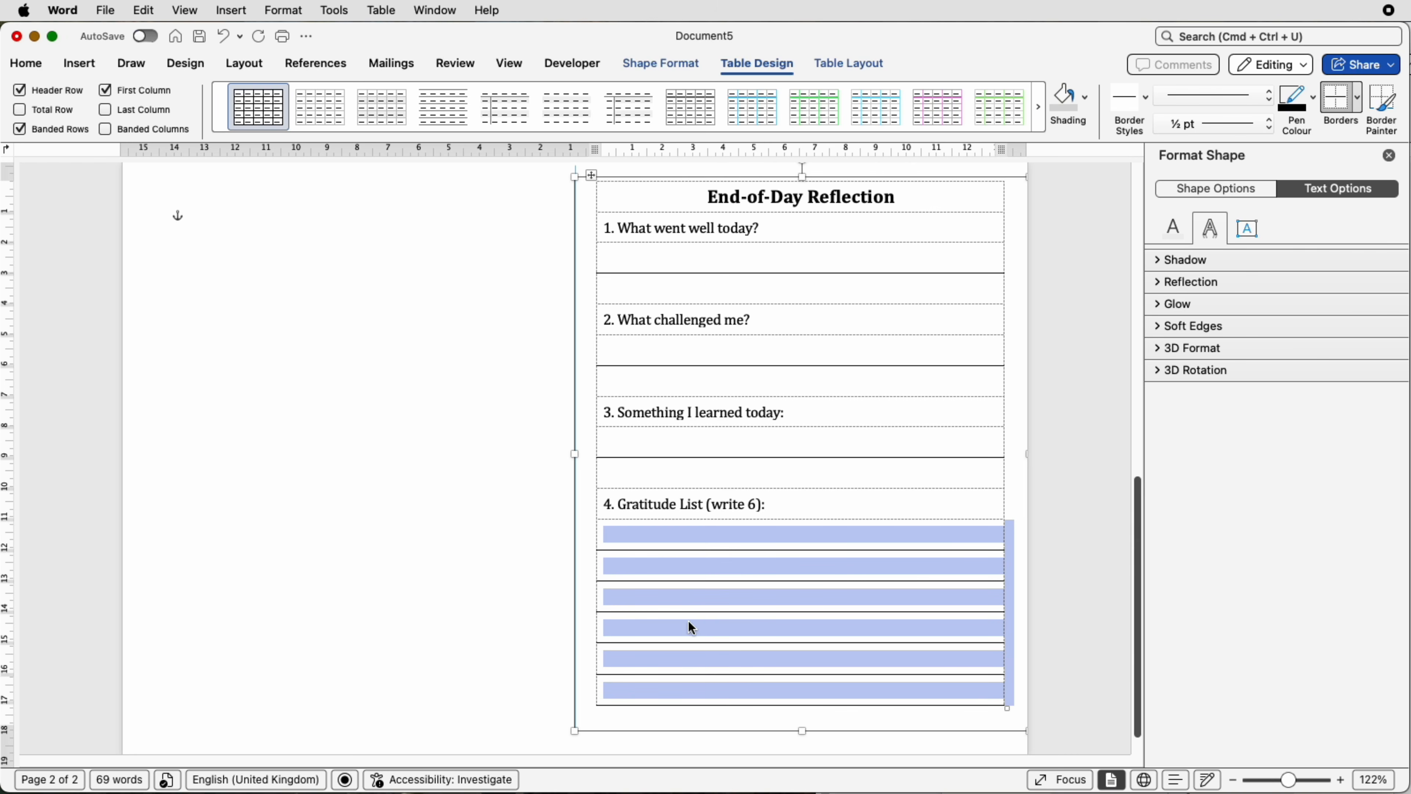
Hide the table gridlines and deselect the table so only the writing lines show
{"action": "left_click", "coordinate": [854, 504]}
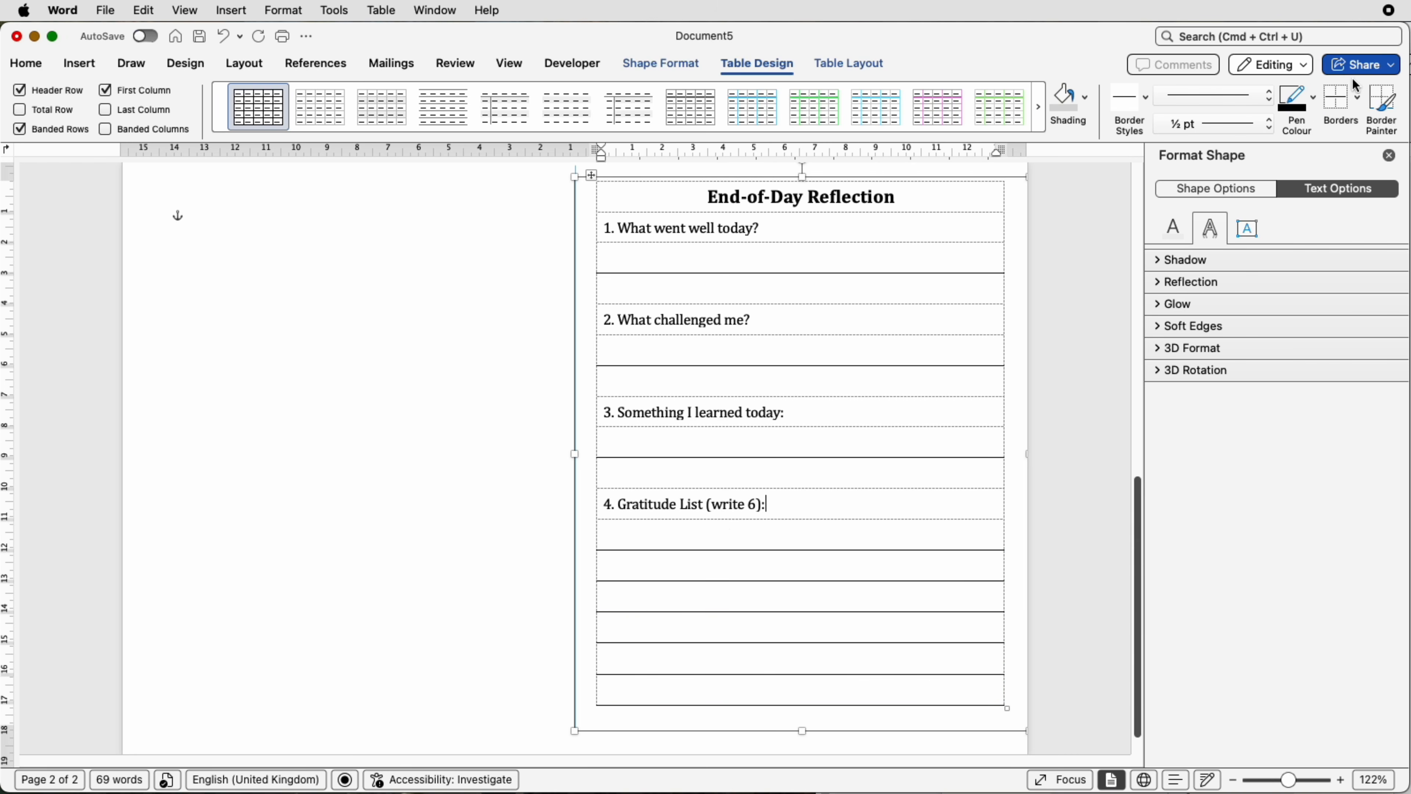
{"action": "left_click", "coordinate": [1358, 100]}
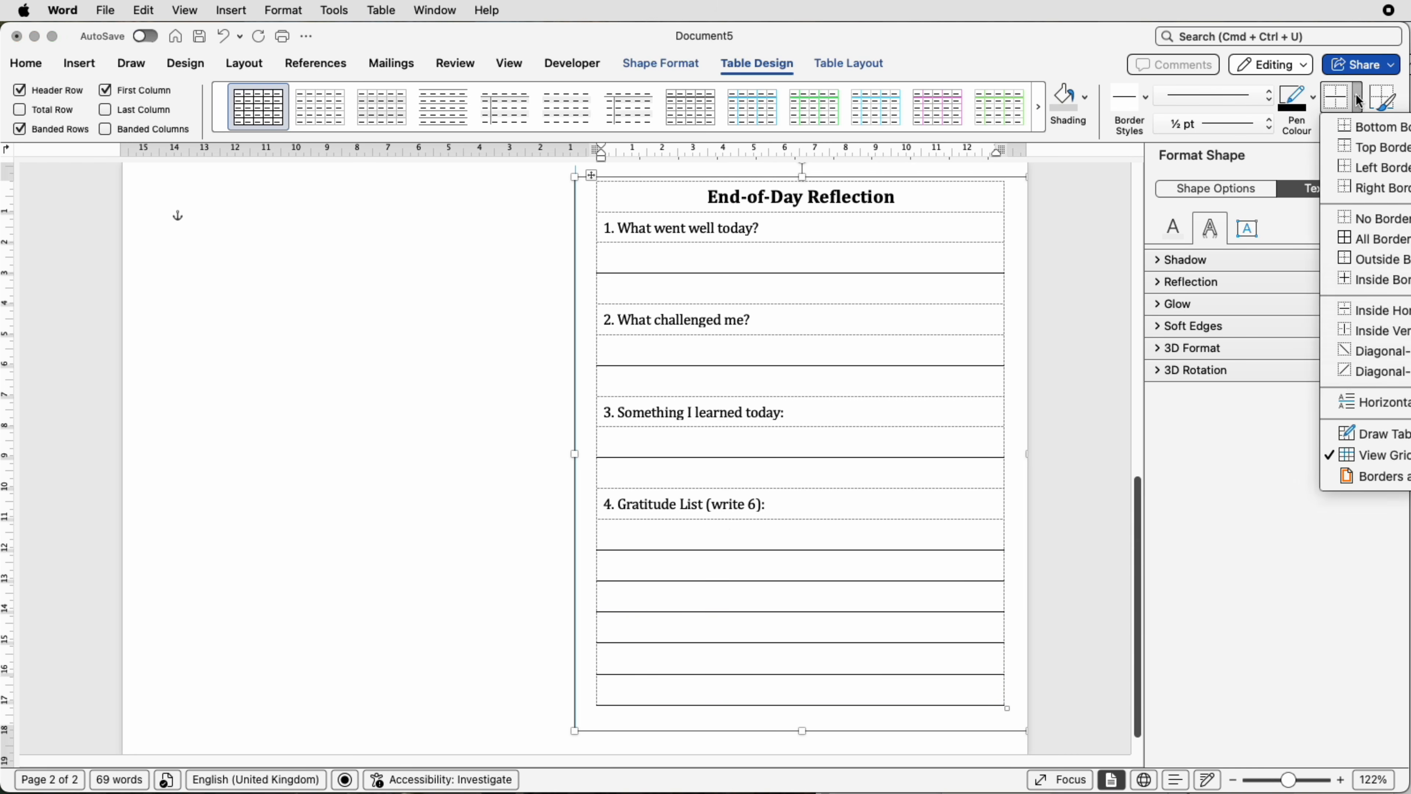
{"action": "left_click", "coordinate": [1353, 455]}
{"action": "left_click", "coordinate": [1093, 261]}
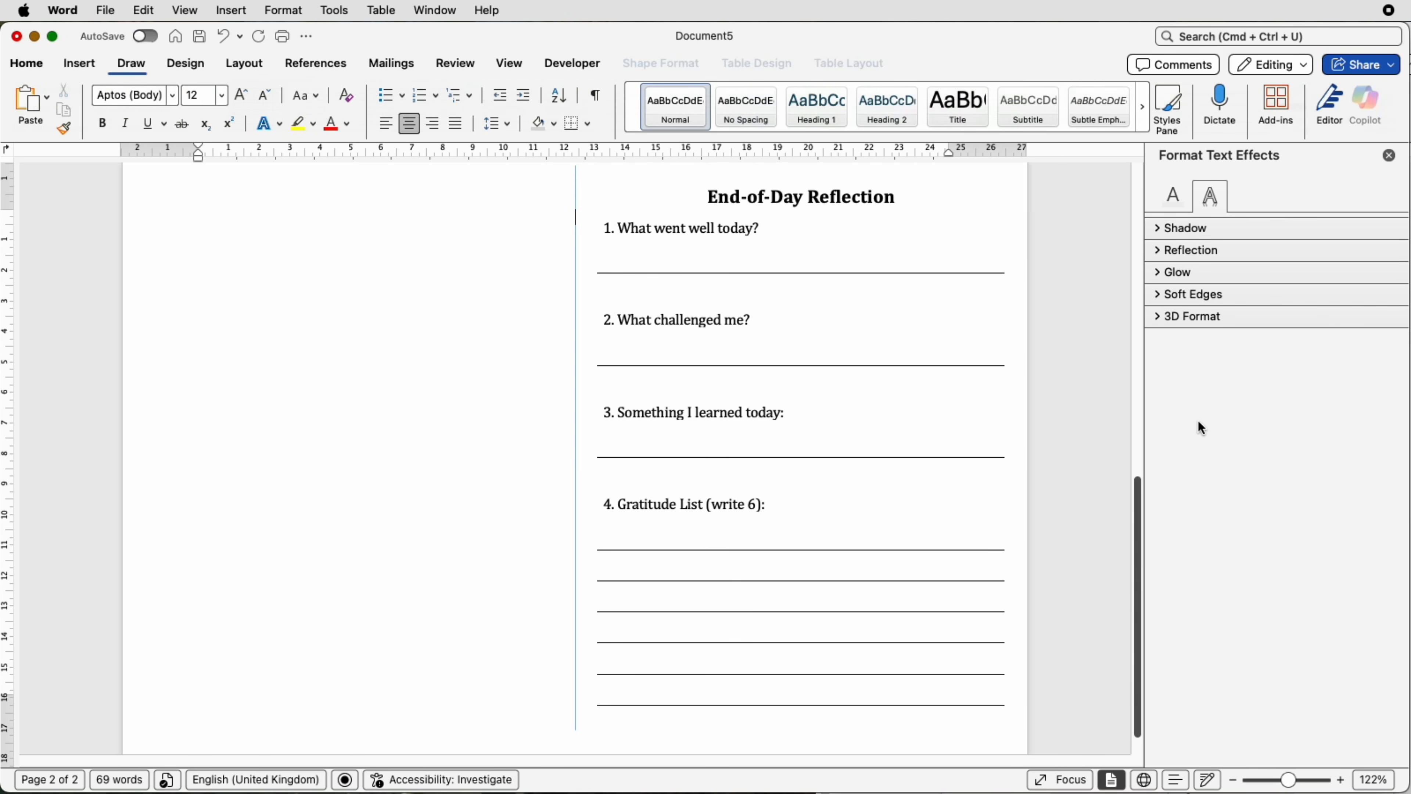
Duplicate the "End-of-Day Reflection" text box onto the empty left half of page 2
{"action": "left_click_drag", "start_coordinate": [1288, 784], "coordinate": [1278, 781]}
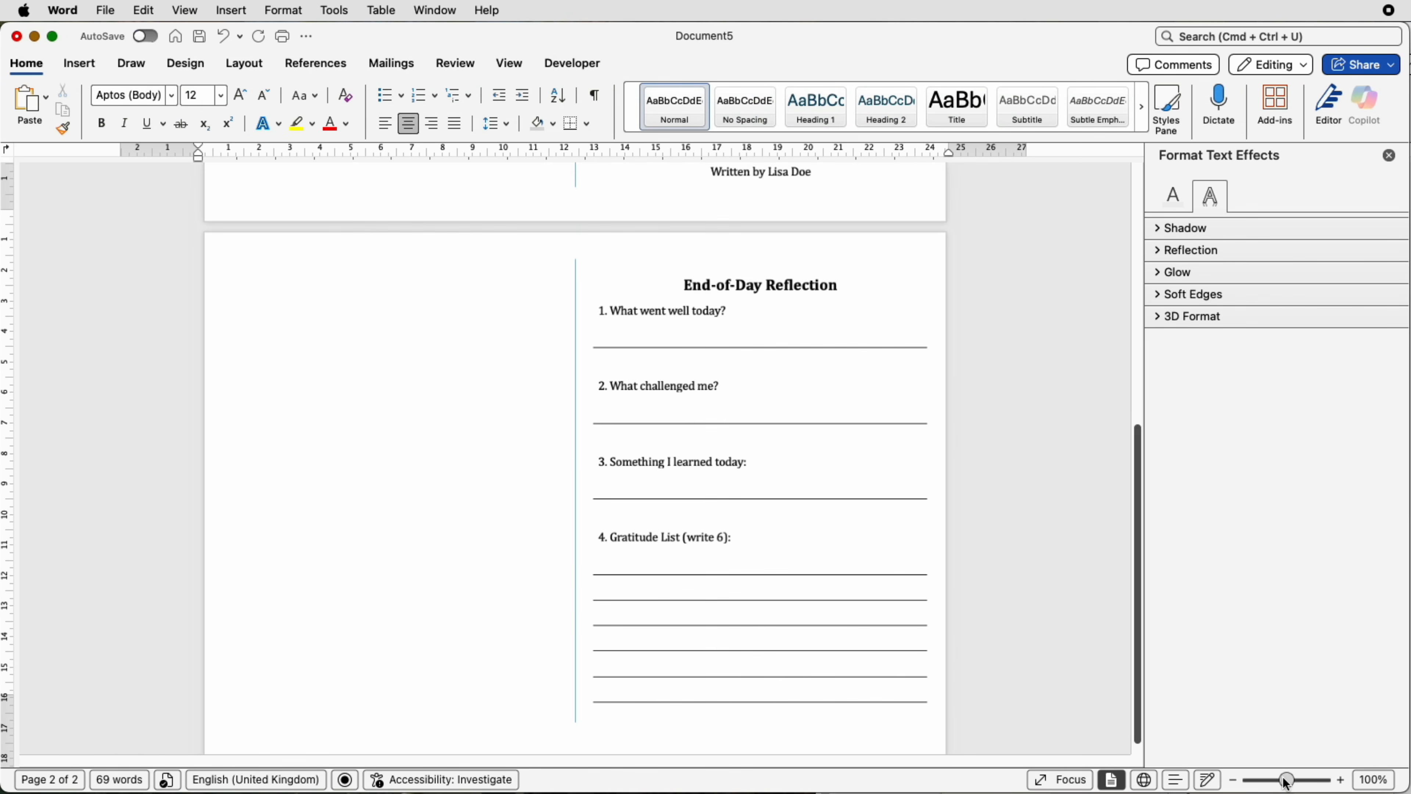
{"action": "left_click", "coordinate": [740, 455]}
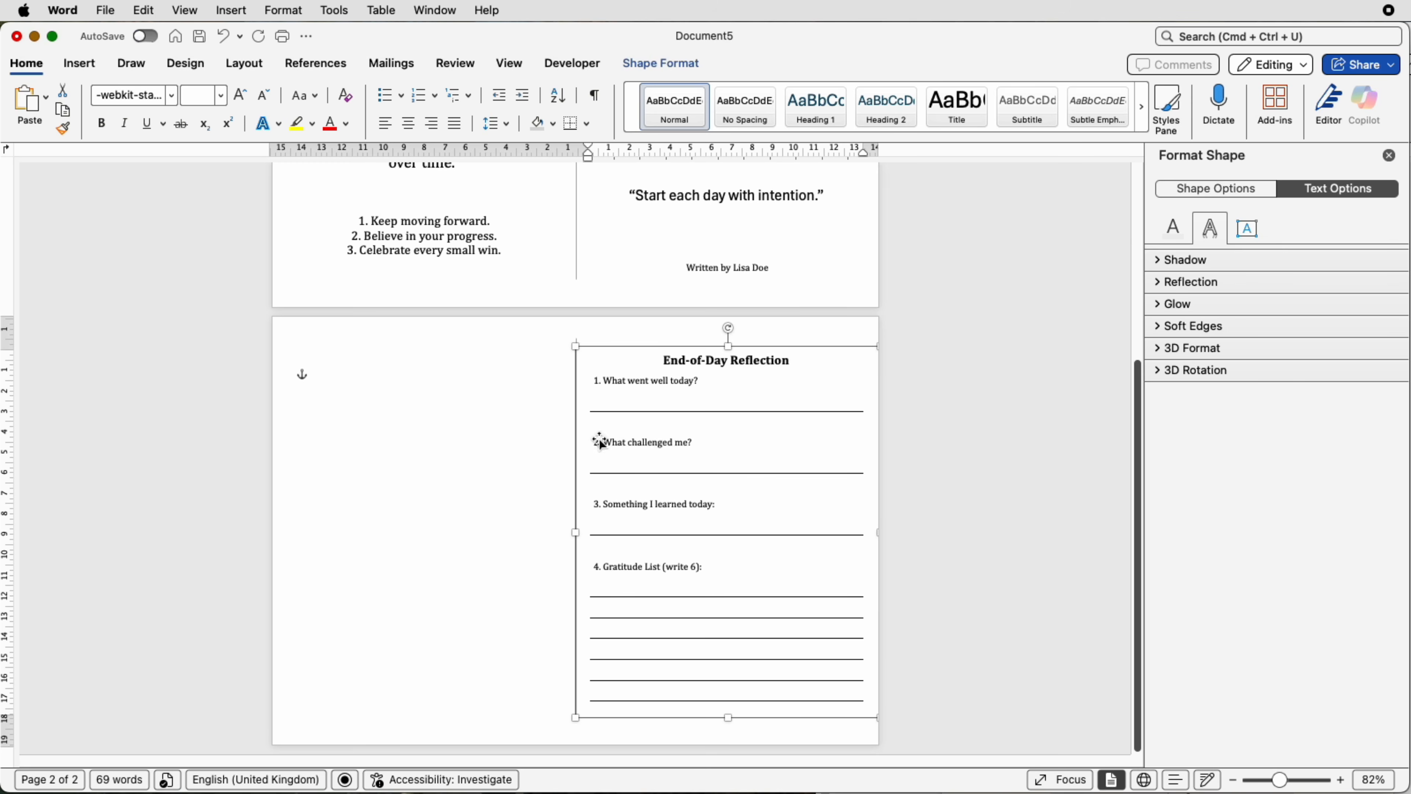
{"action": "left_click_drag", "start_coordinate": [739, 415], "coordinate": [488, 409]}
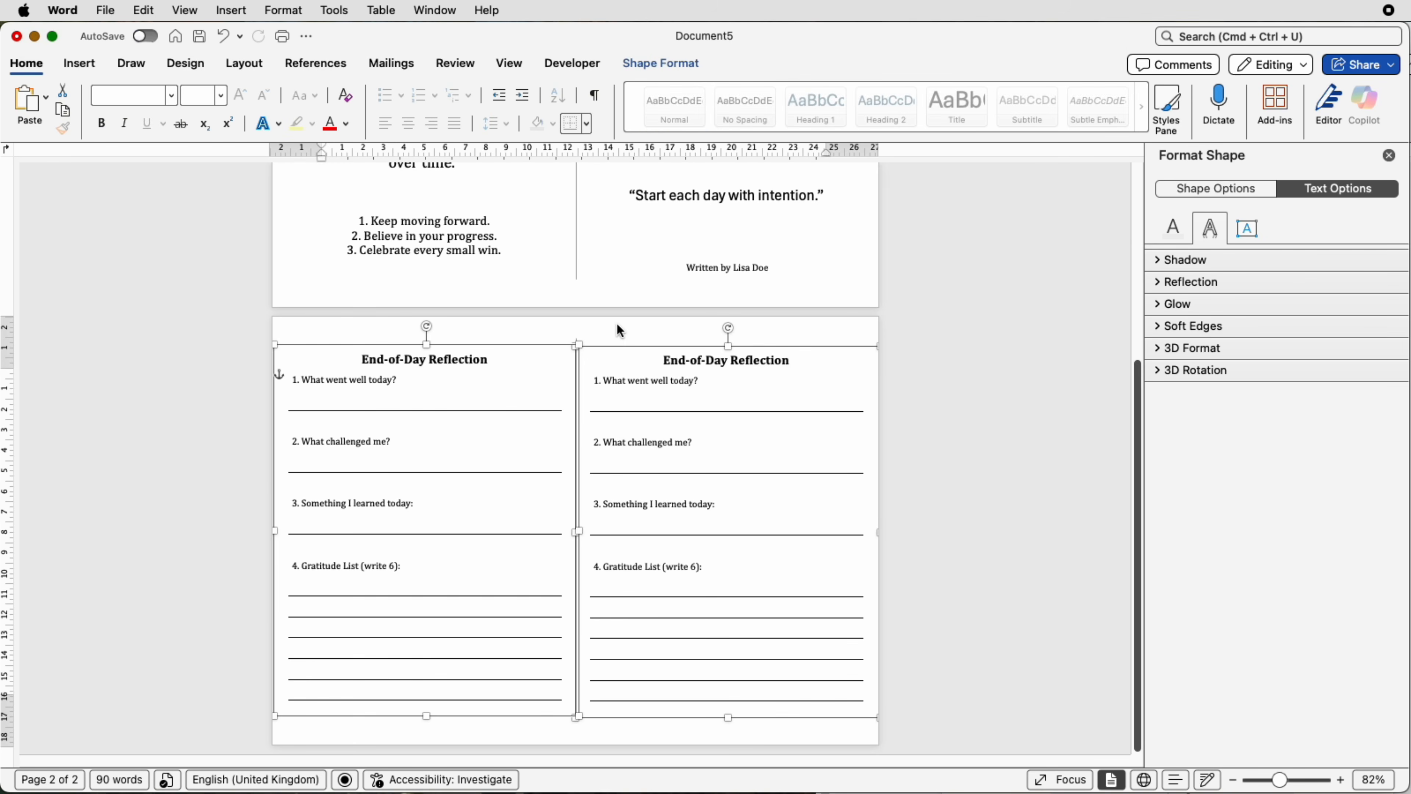
{"action": "left_click", "coordinate": [616, 322]}
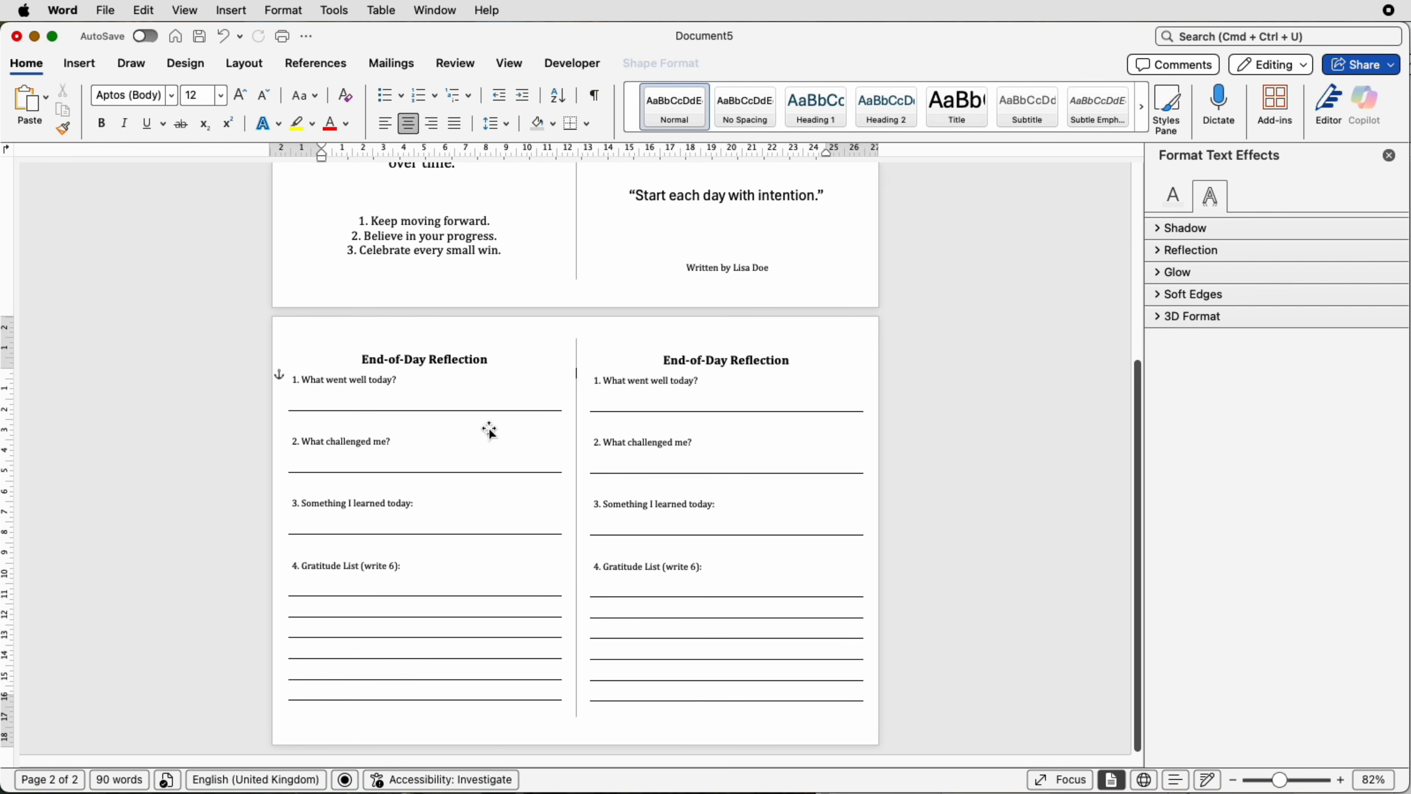
Nudge the left reflection text box up to the centre fold line and narrow it slightly from its outer edge
{"action": "left_click", "coordinate": [488, 435]}
{"action": "key", "text": "Right"}
{"action": "key", "text": "Right"}
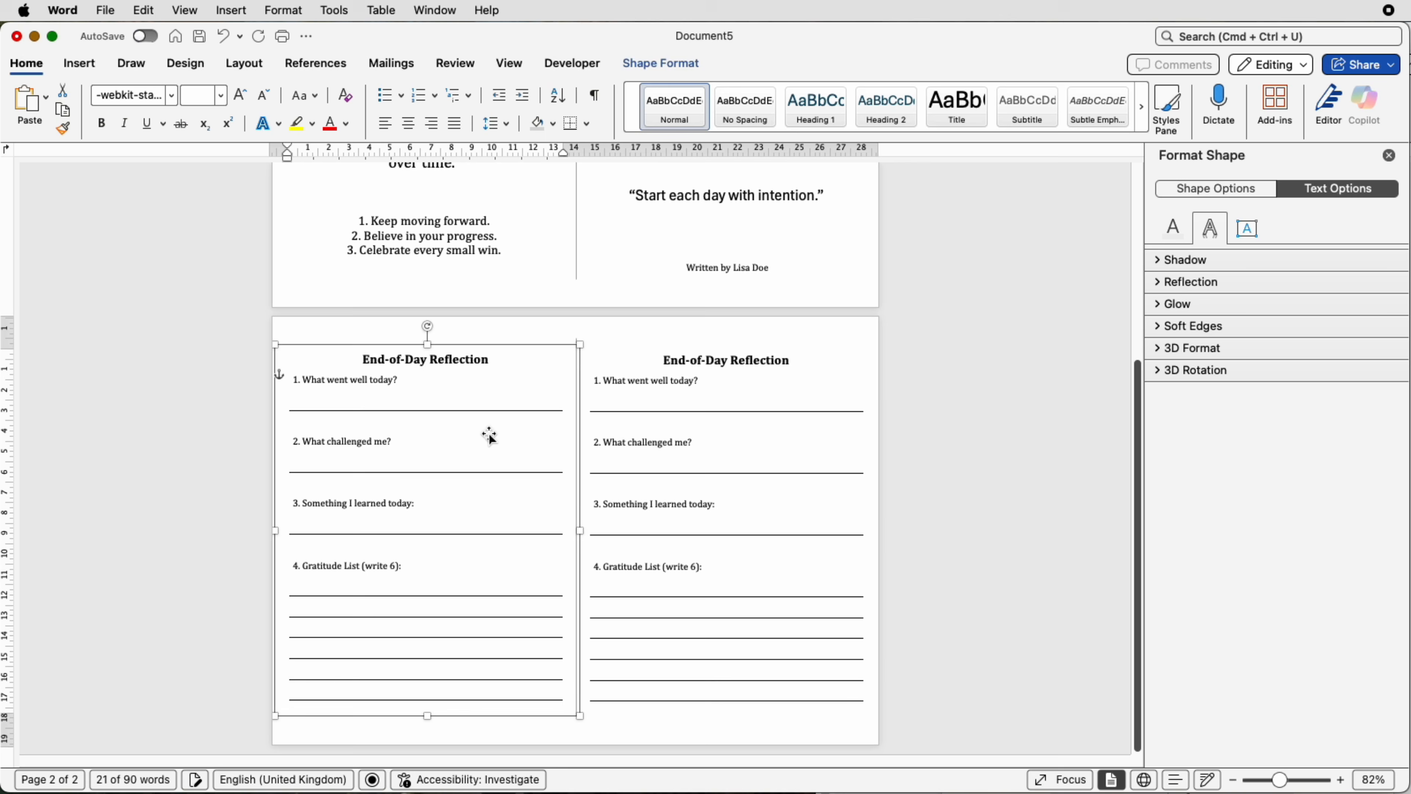
{"action": "key", "text": "Left"}
{"action": "key", "text": "Left"}
{"action": "key", "text": "Left"}
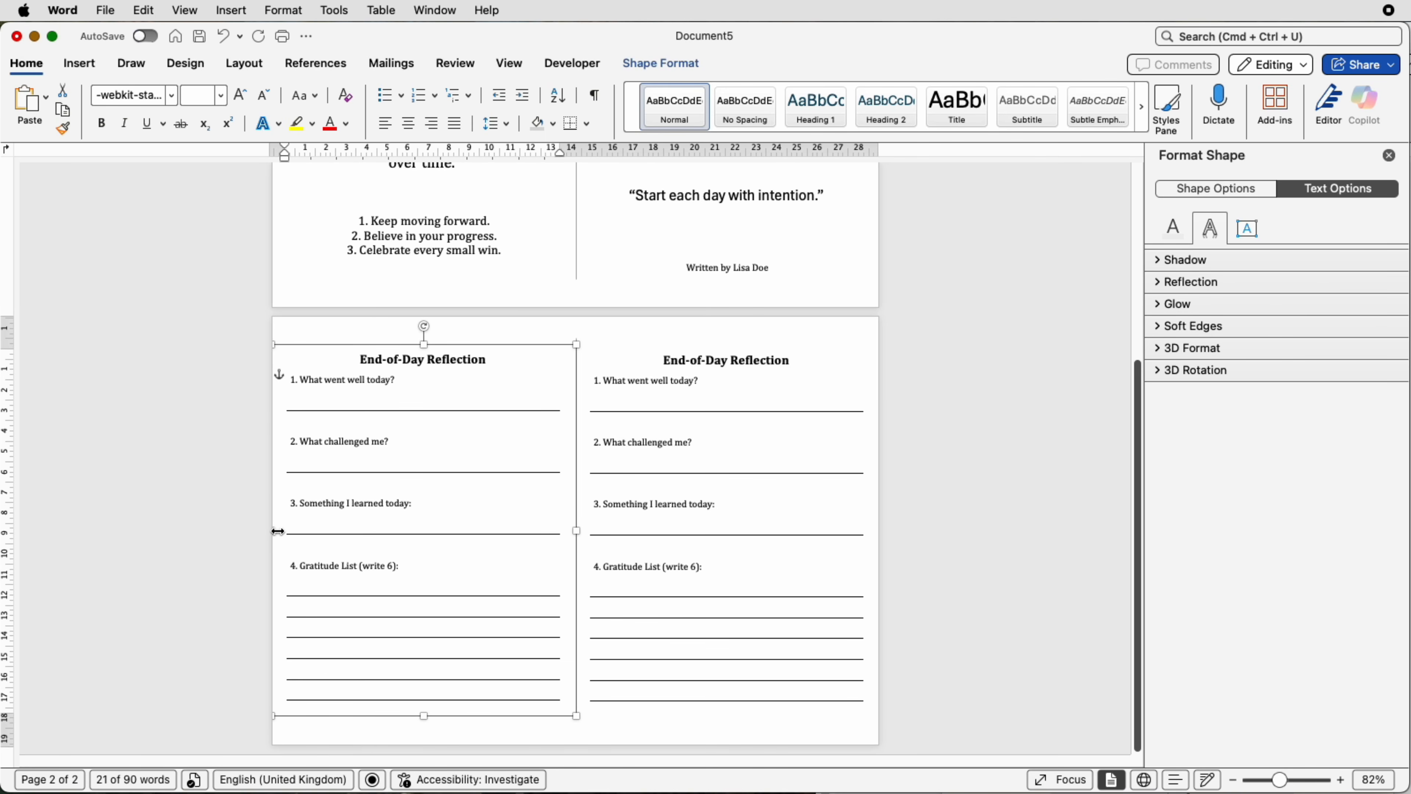
{"action": "left_click_drag", "start_coordinate": [278, 531], "coordinate": [281, 531]}
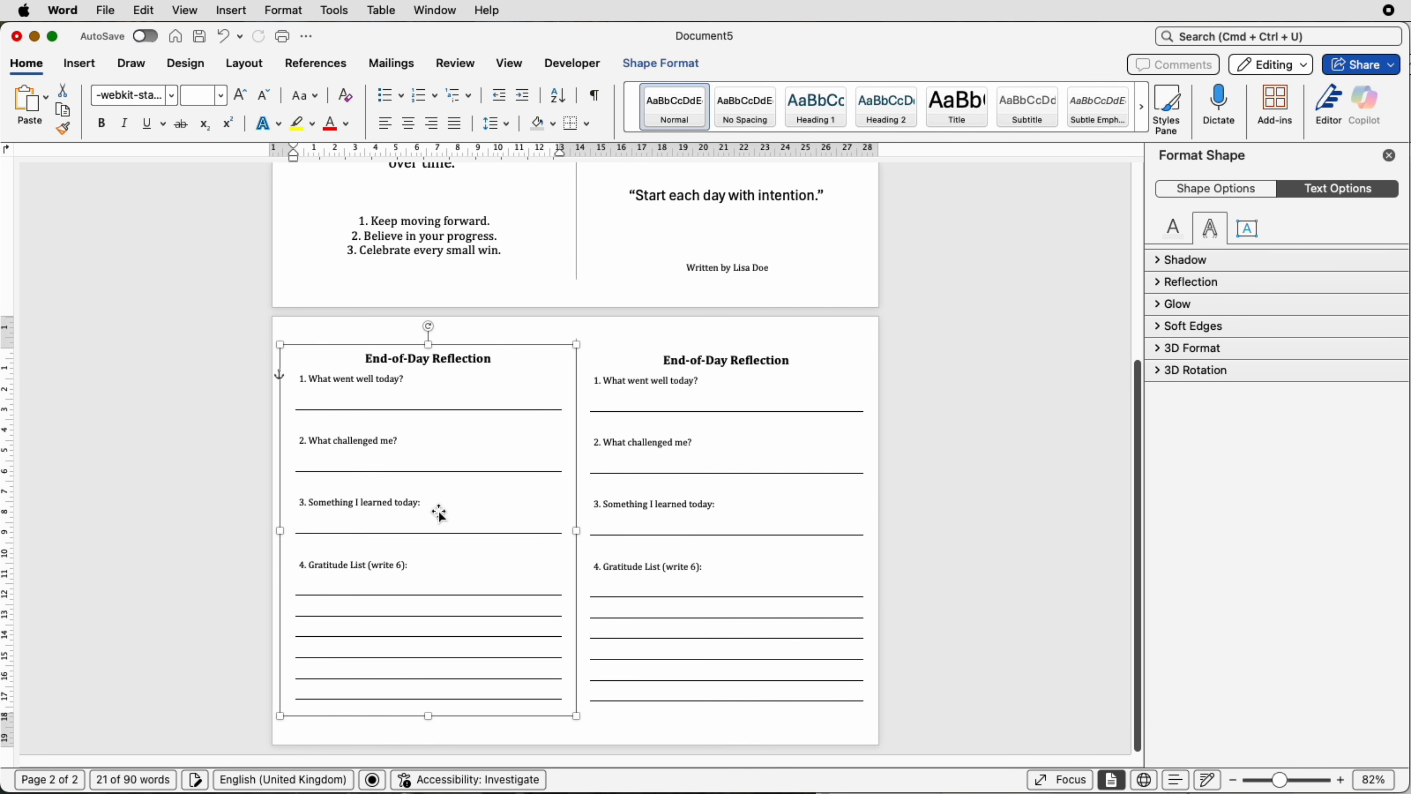
Narrow the right reflection text box slightly from its outer edge and nudge the left text box down level with it
{"action": "left_click", "coordinate": [842, 550]}
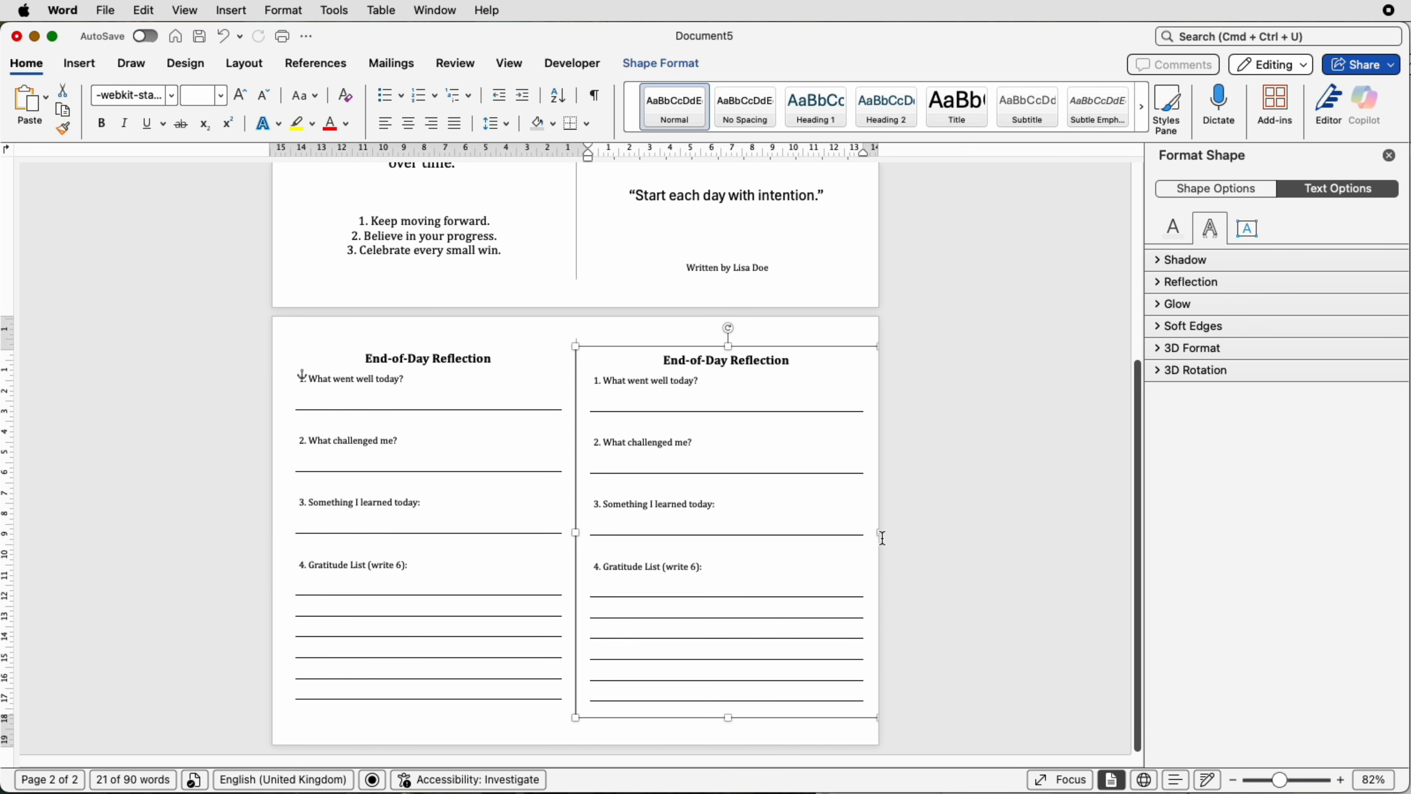
{"action": "left_click_drag", "start_coordinate": [874, 533], "coordinate": [872, 532]}
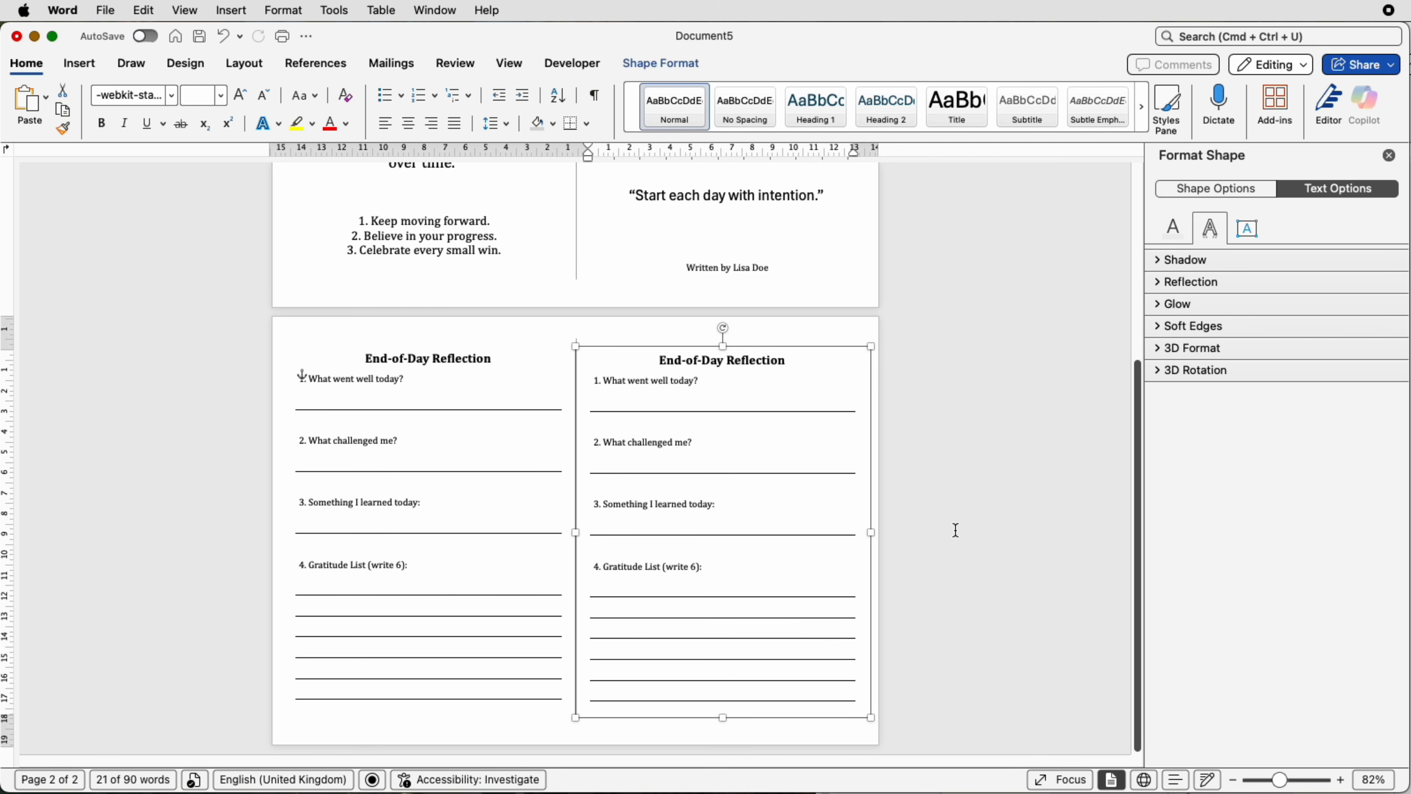
{"action": "left_click", "coordinate": [481, 529]}
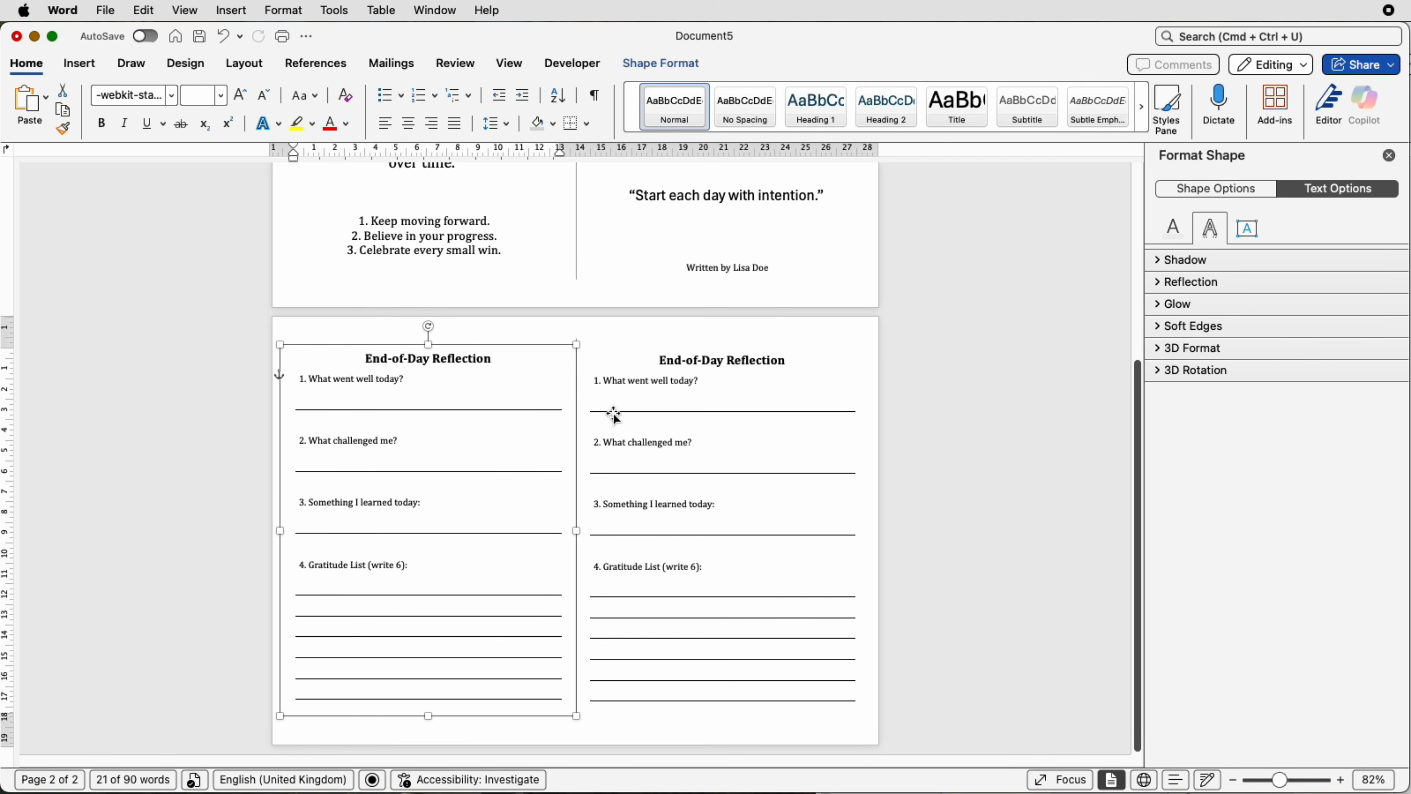
{"action": "key", "text": "Down"}
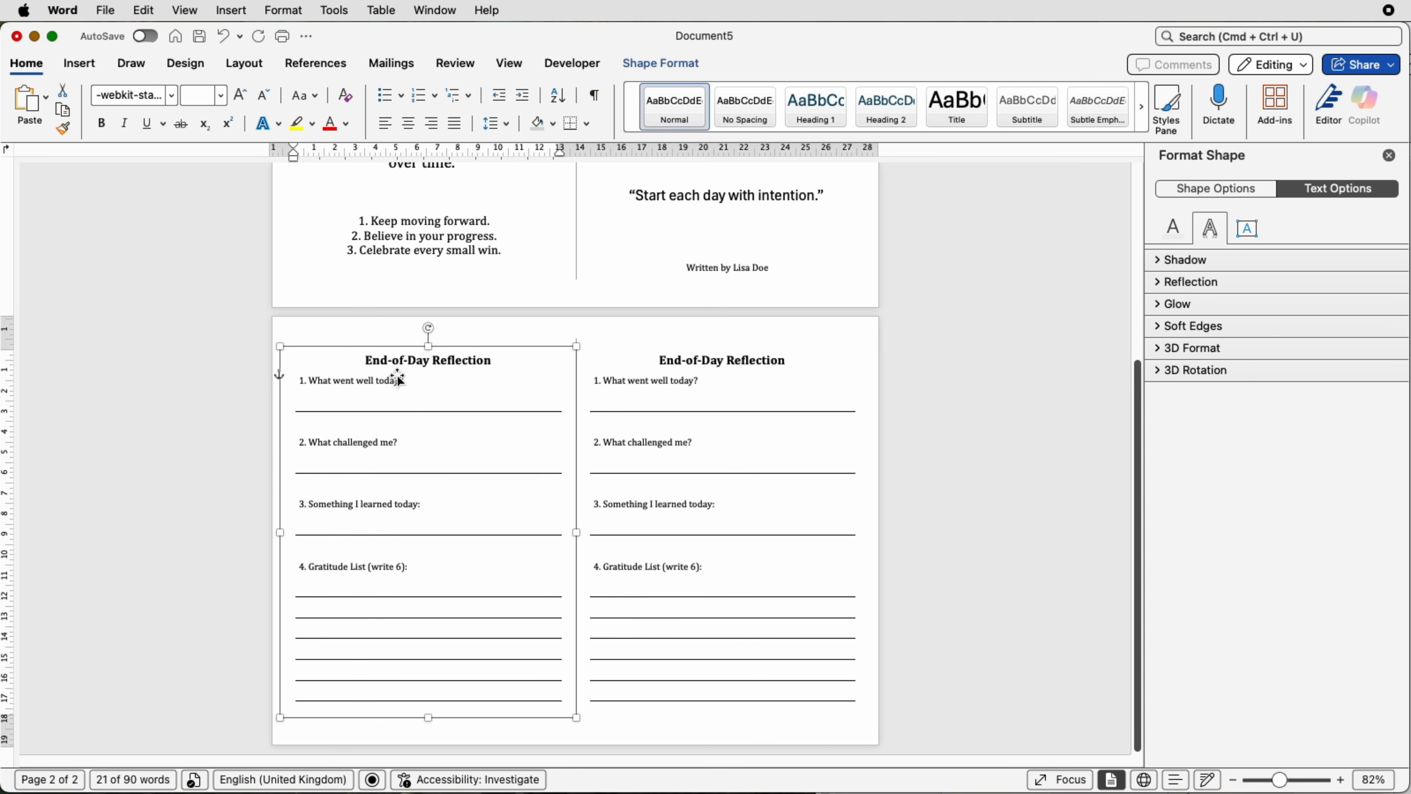
Show the gridlines of the reflection tables on page 2
{"action": "left_click", "coordinate": [414, 362]}
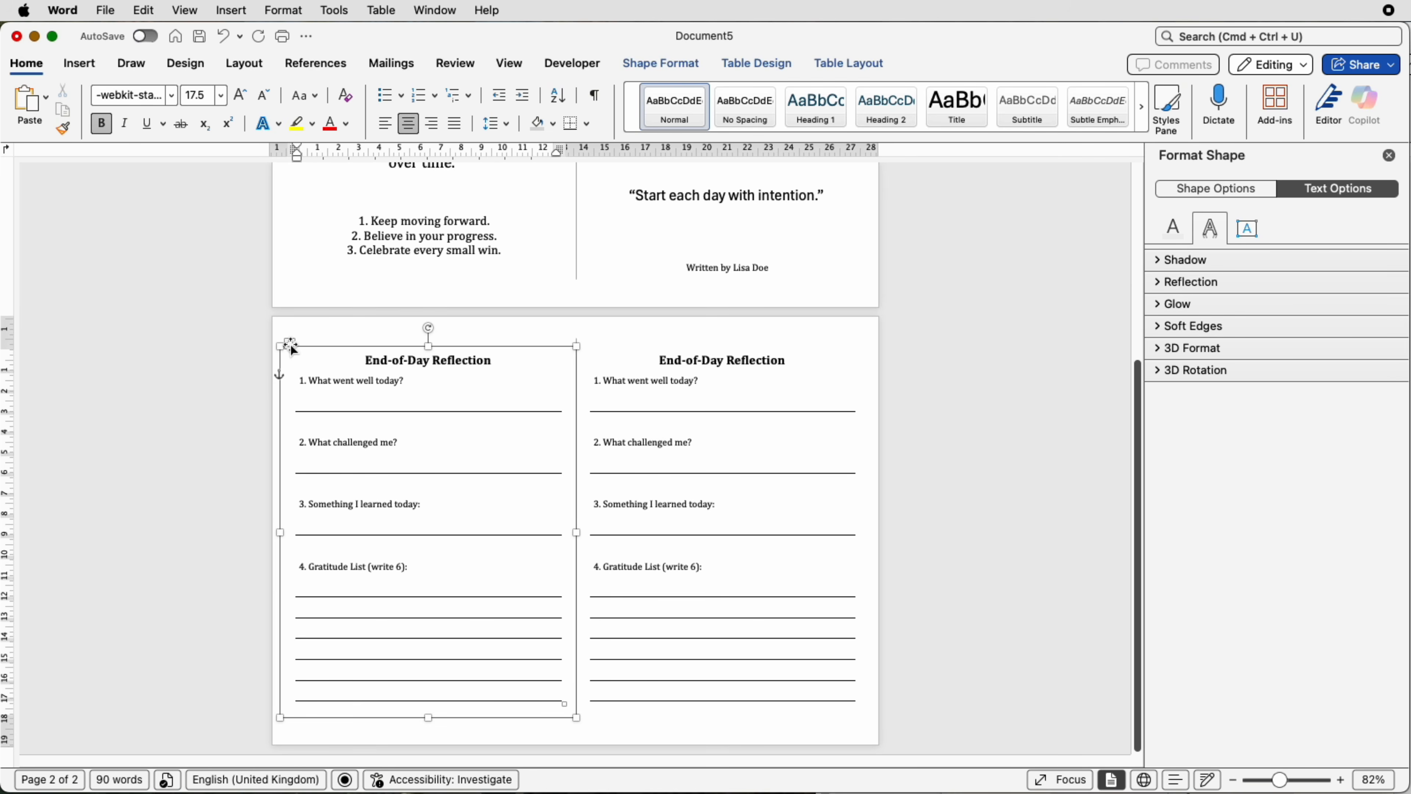
{"action": "key", "text": "super+a"}
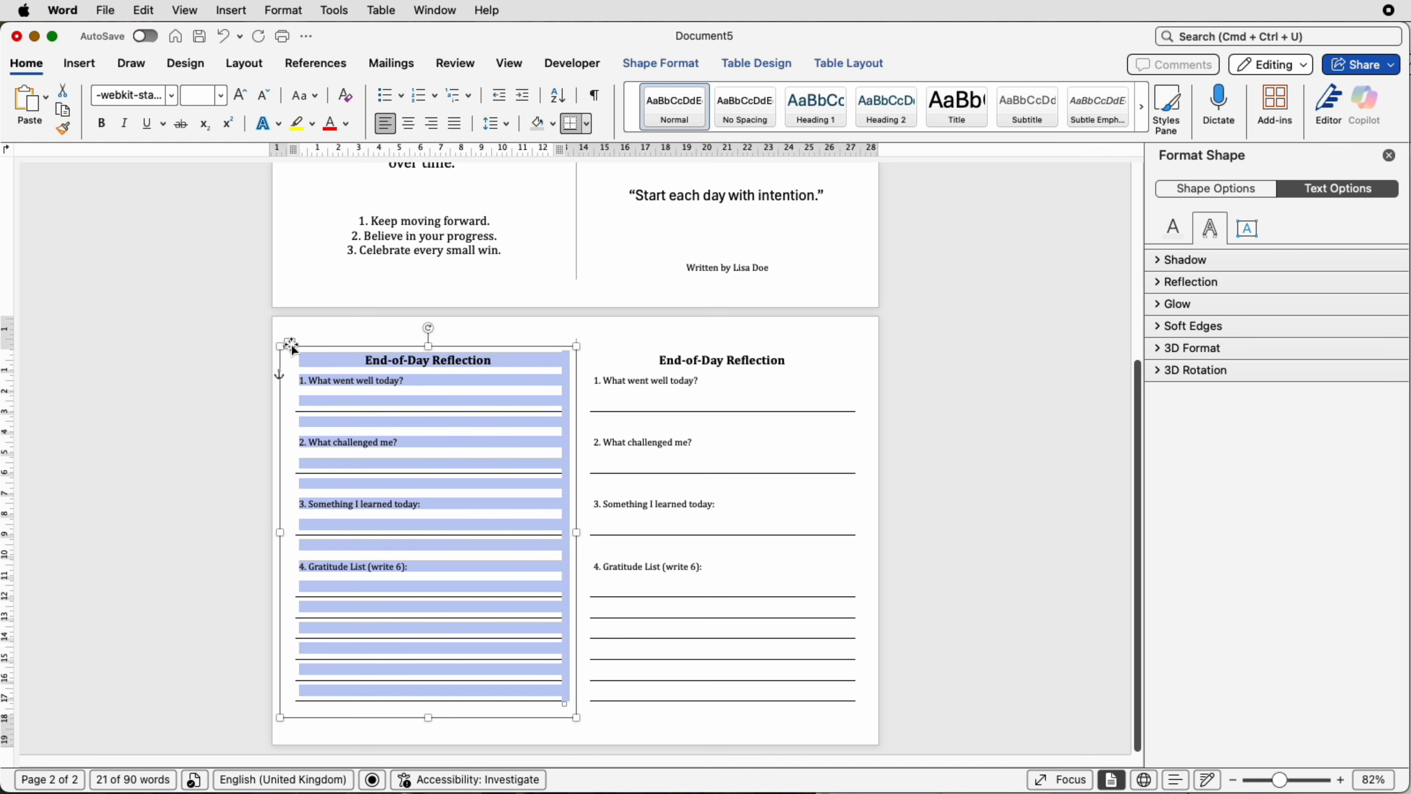
{"action": "left_click", "coordinate": [770, 63]}
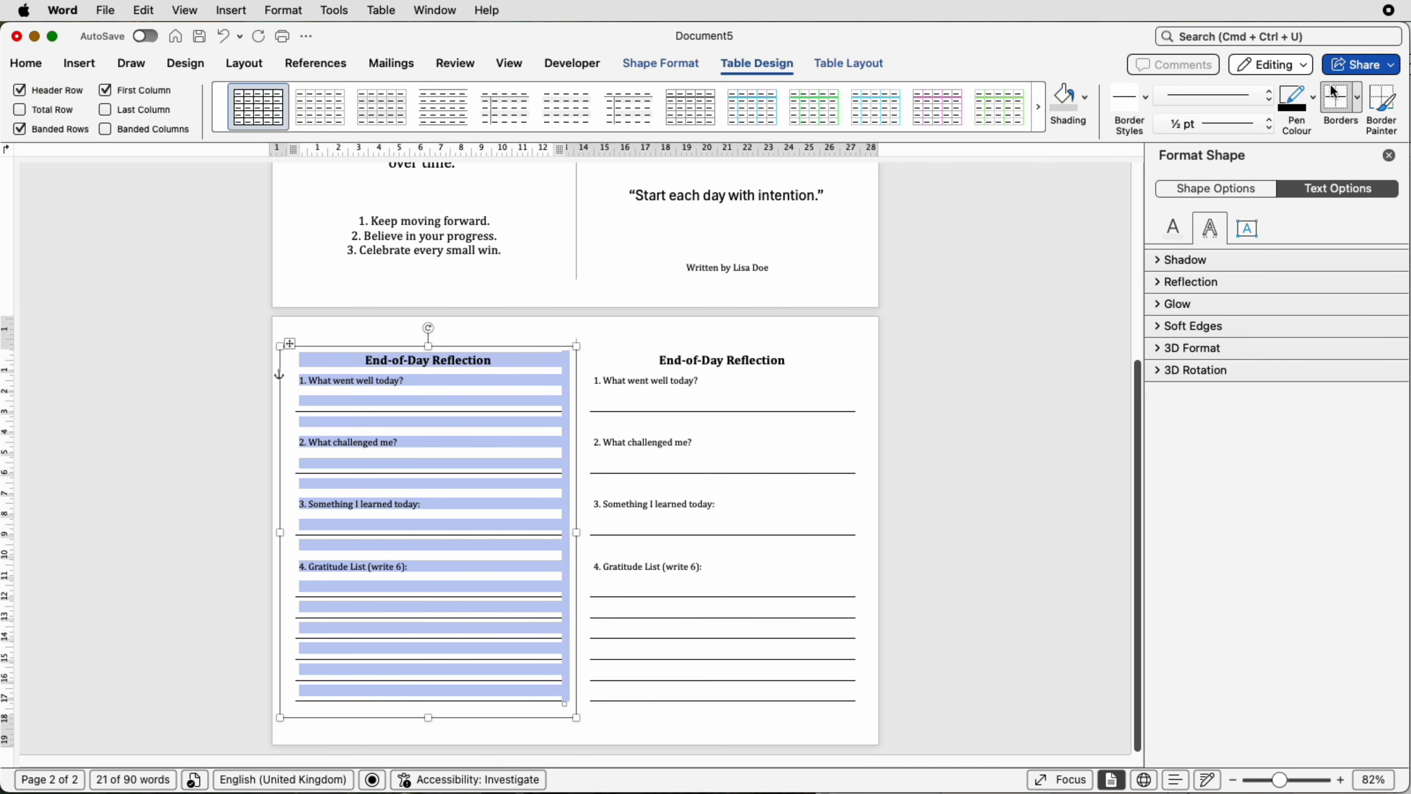
{"action": "left_click", "coordinate": [1358, 99]}
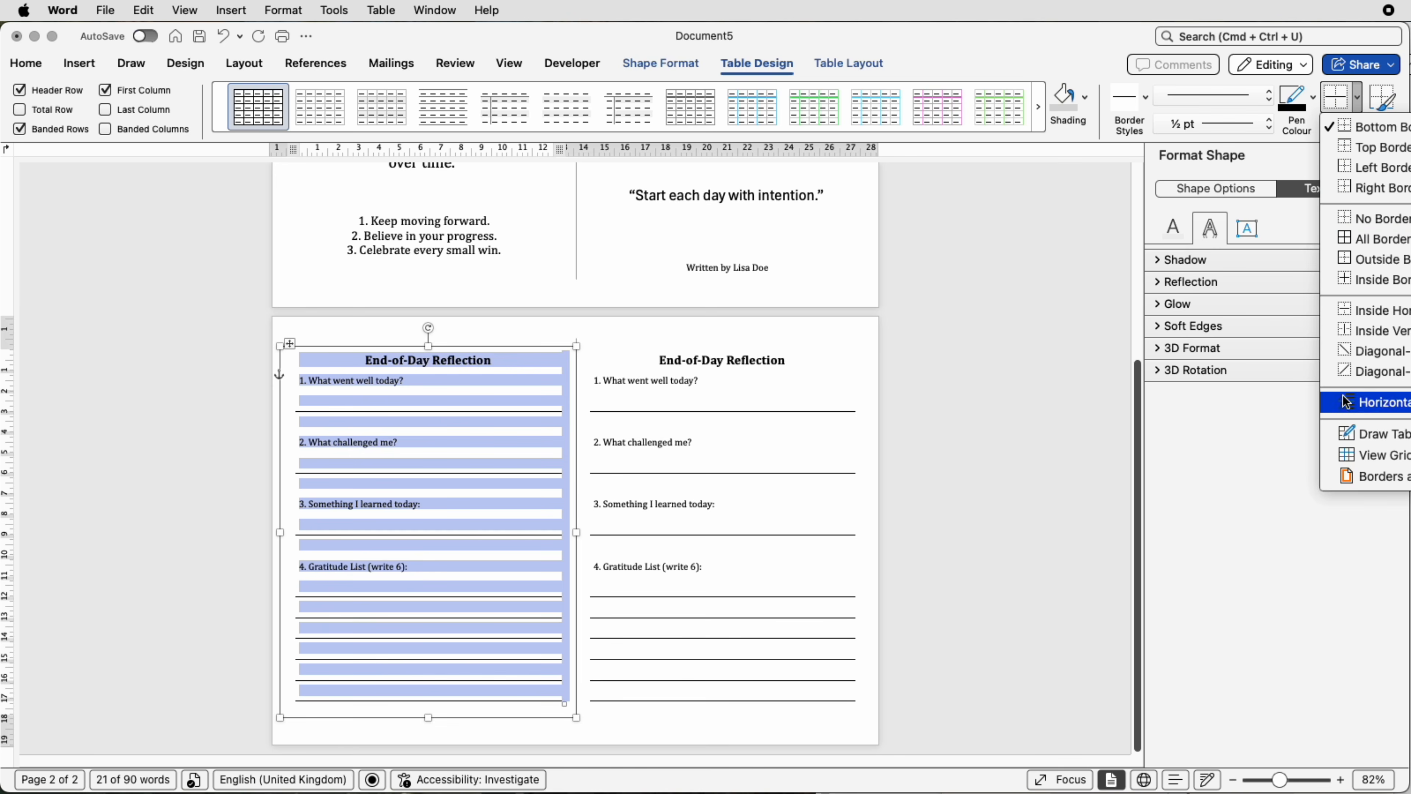
{"action": "left_click", "coordinate": [1351, 456]}
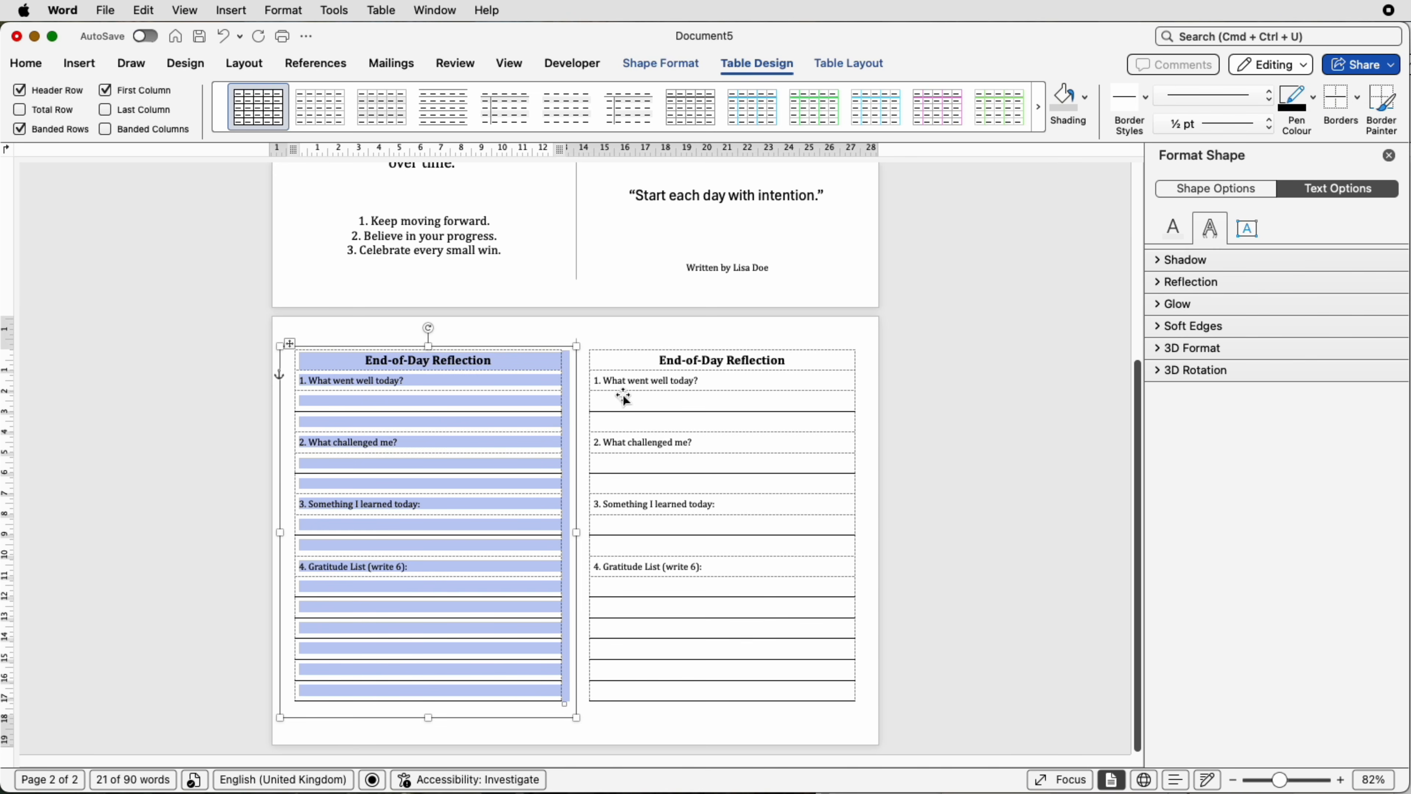
{"action": "left_click", "coordinate": [531, 322]}
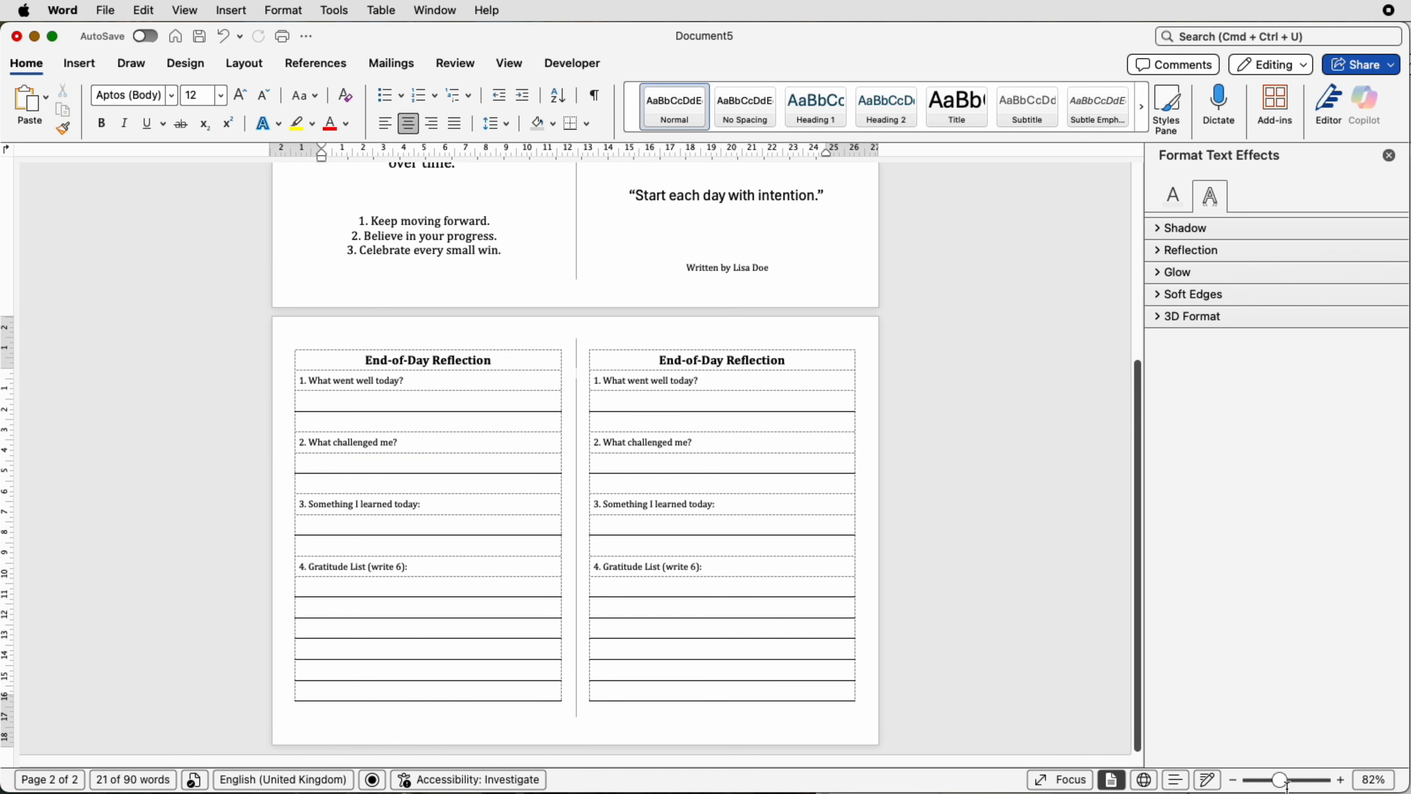
Remove all borders from the entire table on the left half of page 2
{"action": "left_click_drag", "start_coordinate": [1282, 782], "coordinate": [1296, 782]}
{"action": "left_click", "coordinate": [114, 344]}
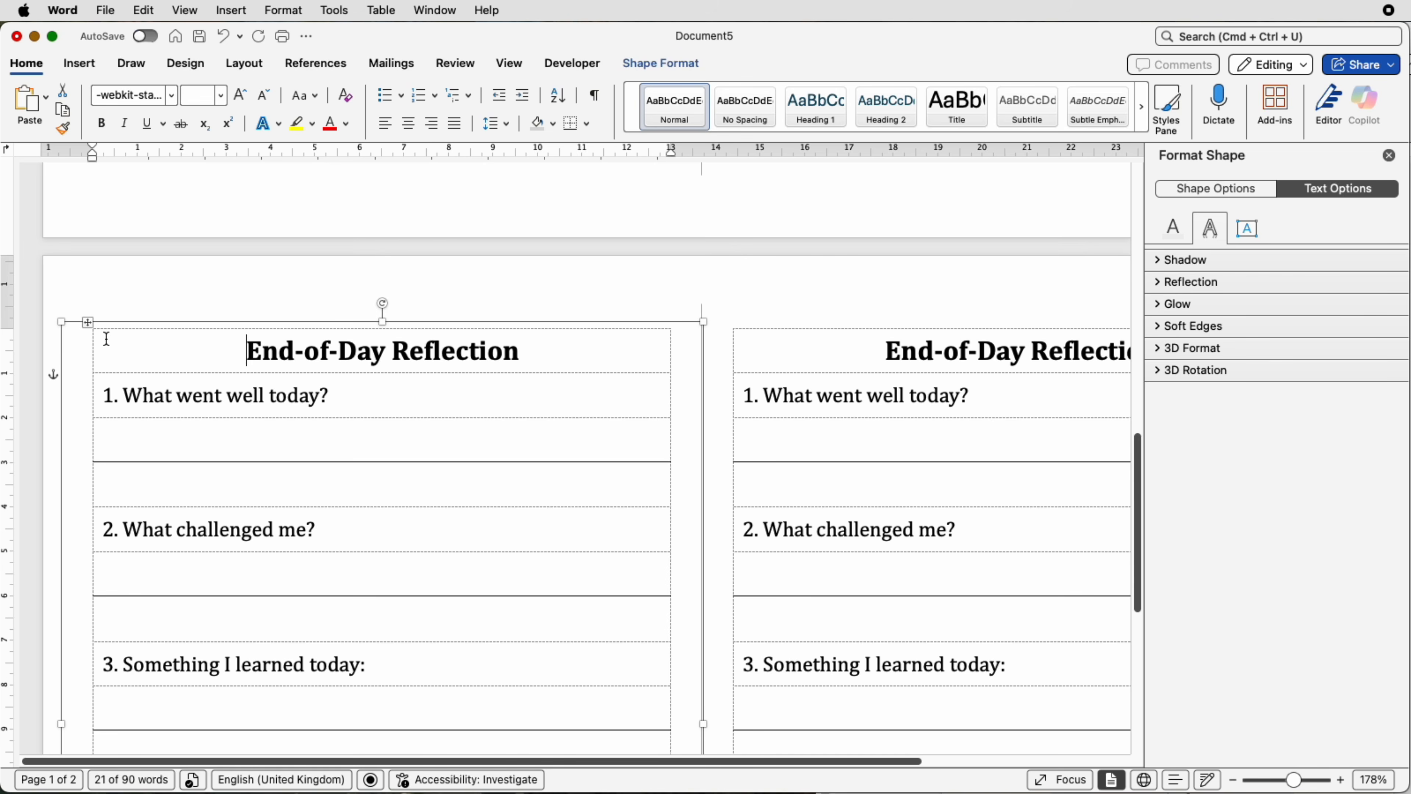
{"action": "left_click", "coordinate": [90, 323]}
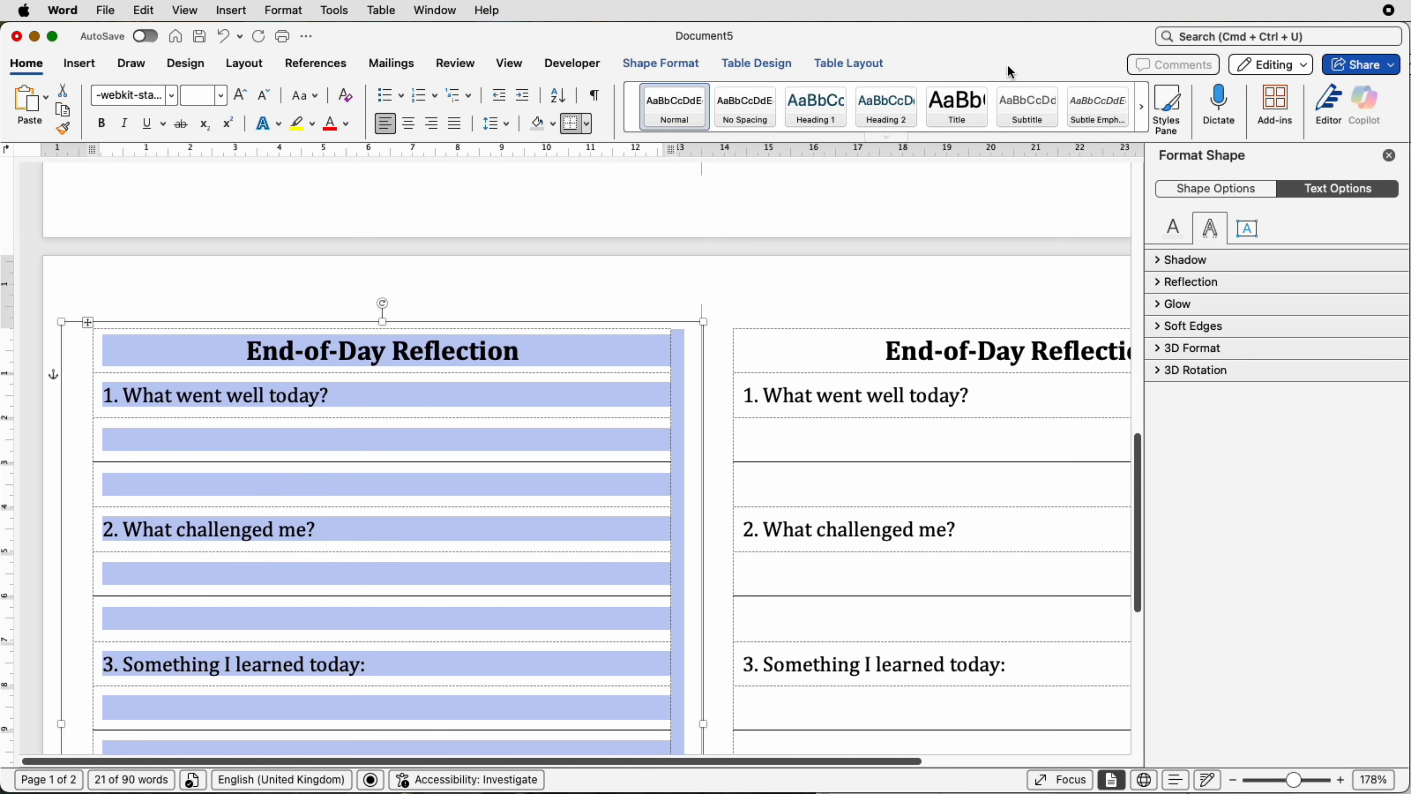
{"action": "left_click", "coordinate": [764, 64]}
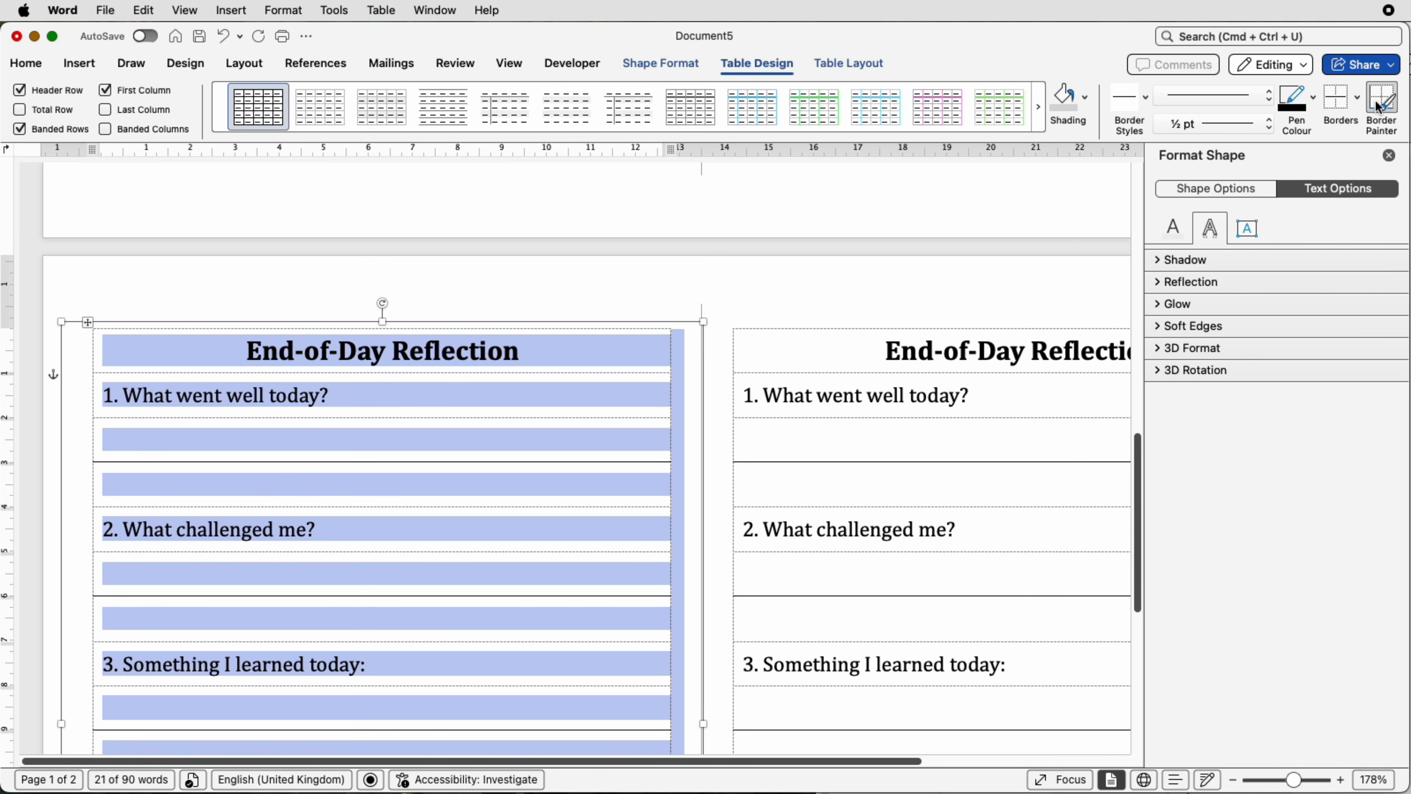
{"action": "left_click", "coordinate": [1358, 98]}
{"action": "left_click", "coordinate": [1369, 220]}
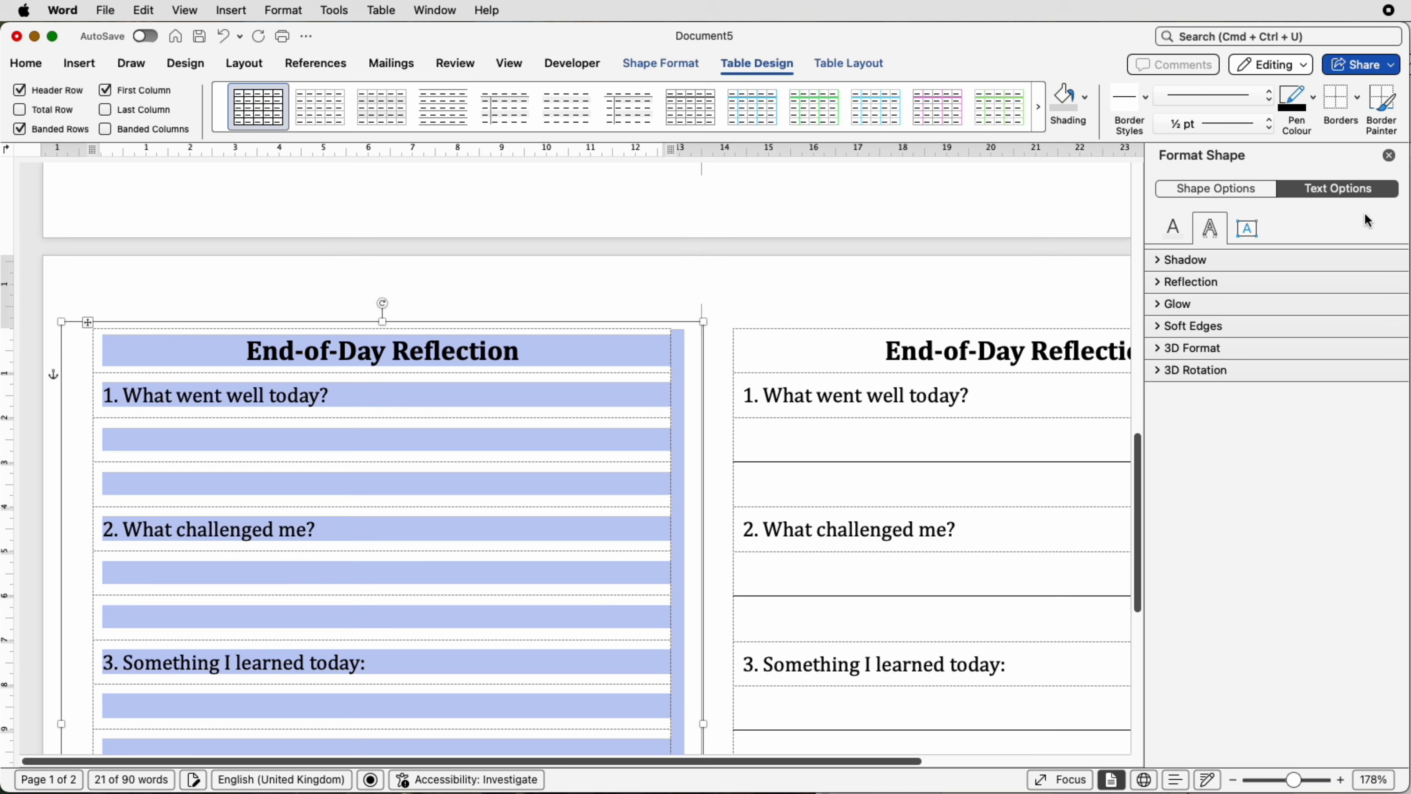
Clear the title and the four numbered question headings from the table on the left half of page 2
{"action": "left_click", "coordinate": [532, 355]}
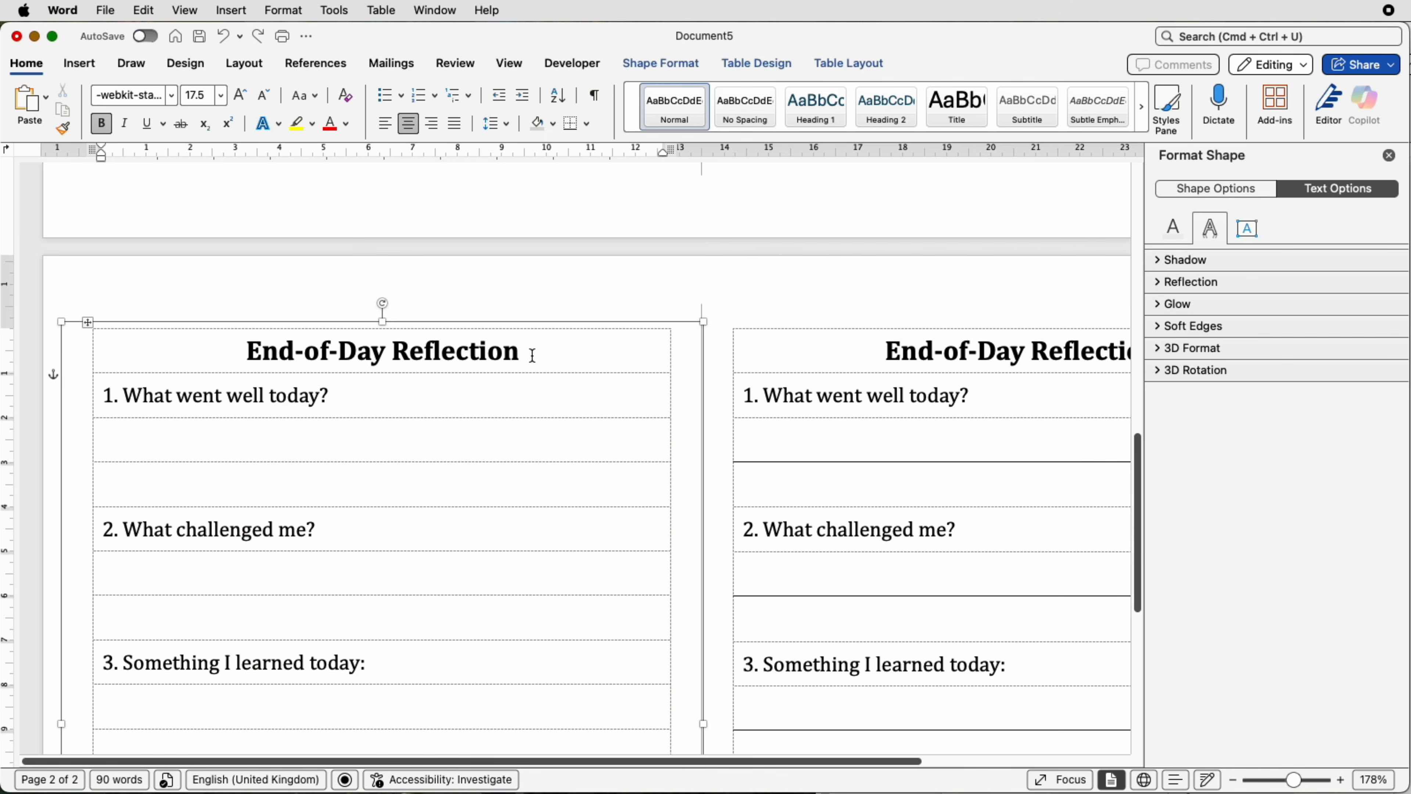
{"action": "left_click_drag", "start_coordinate": [524, 354], "coordinate": [220, 353]}
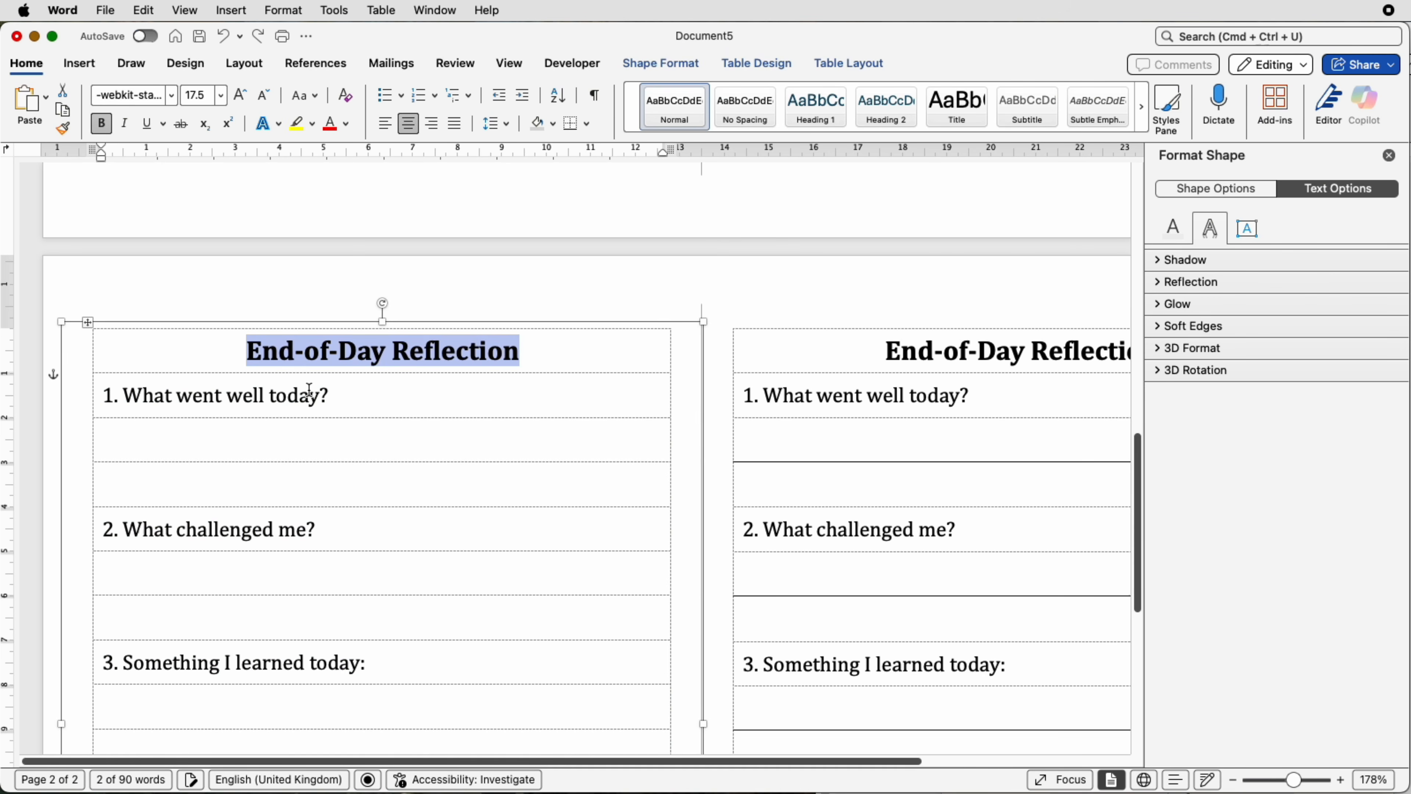
{"action": "key", "text": "BackSpace"}
{"action": "left_click_drag", "start_coordinate": [334, 398], "coordinate": [95, 396]}
{"action": "key", "text": "BackSpace"}
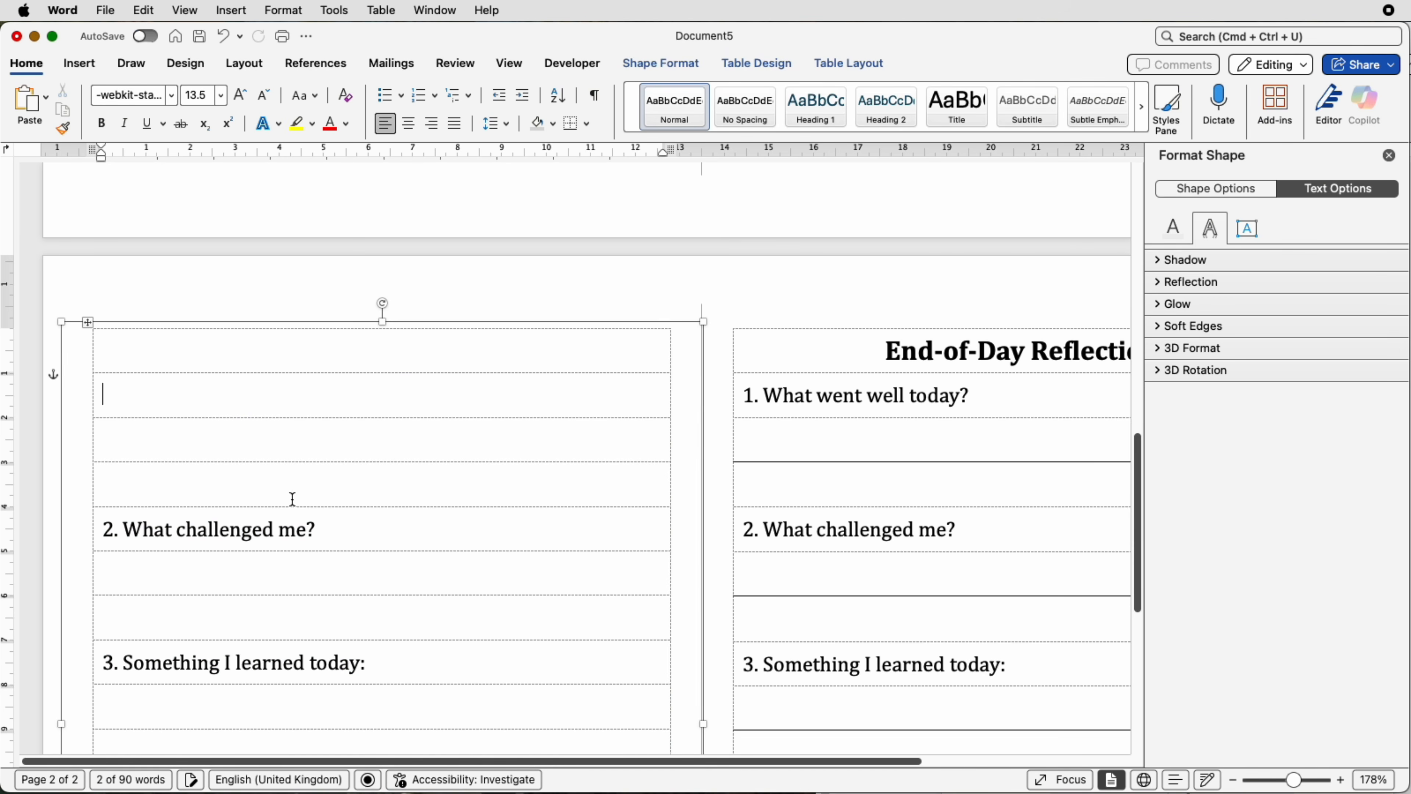
{"action": "left_click_drag", "start_coordinate": [326, 531], "coordinate": [121, 544]}
{"action": "key", "text": "BackSpace"}
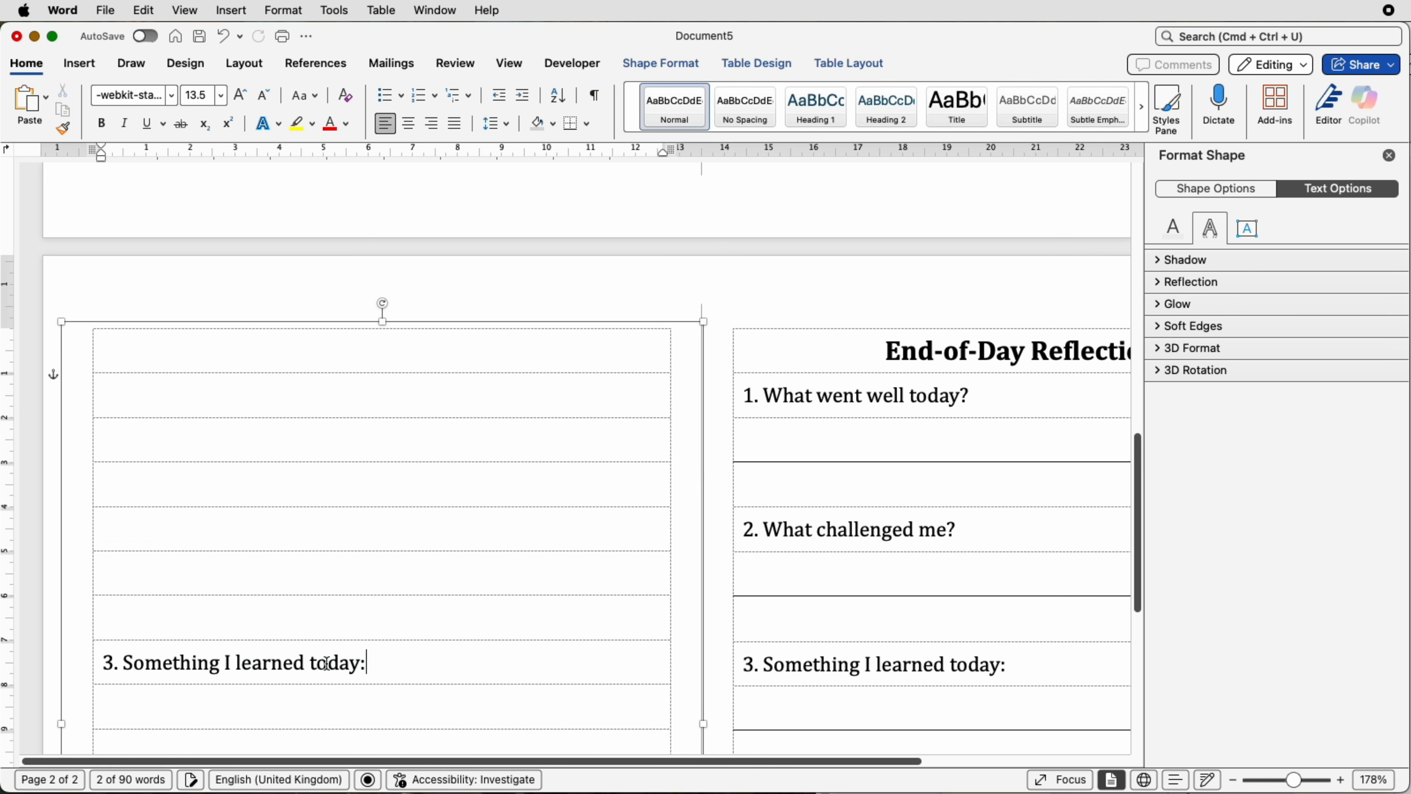
{"action": "left_click_drag", "start_coordinate": [367, 663], "coordinate": [103, 662]}
{"action": "key", "text": "BackSpace"}
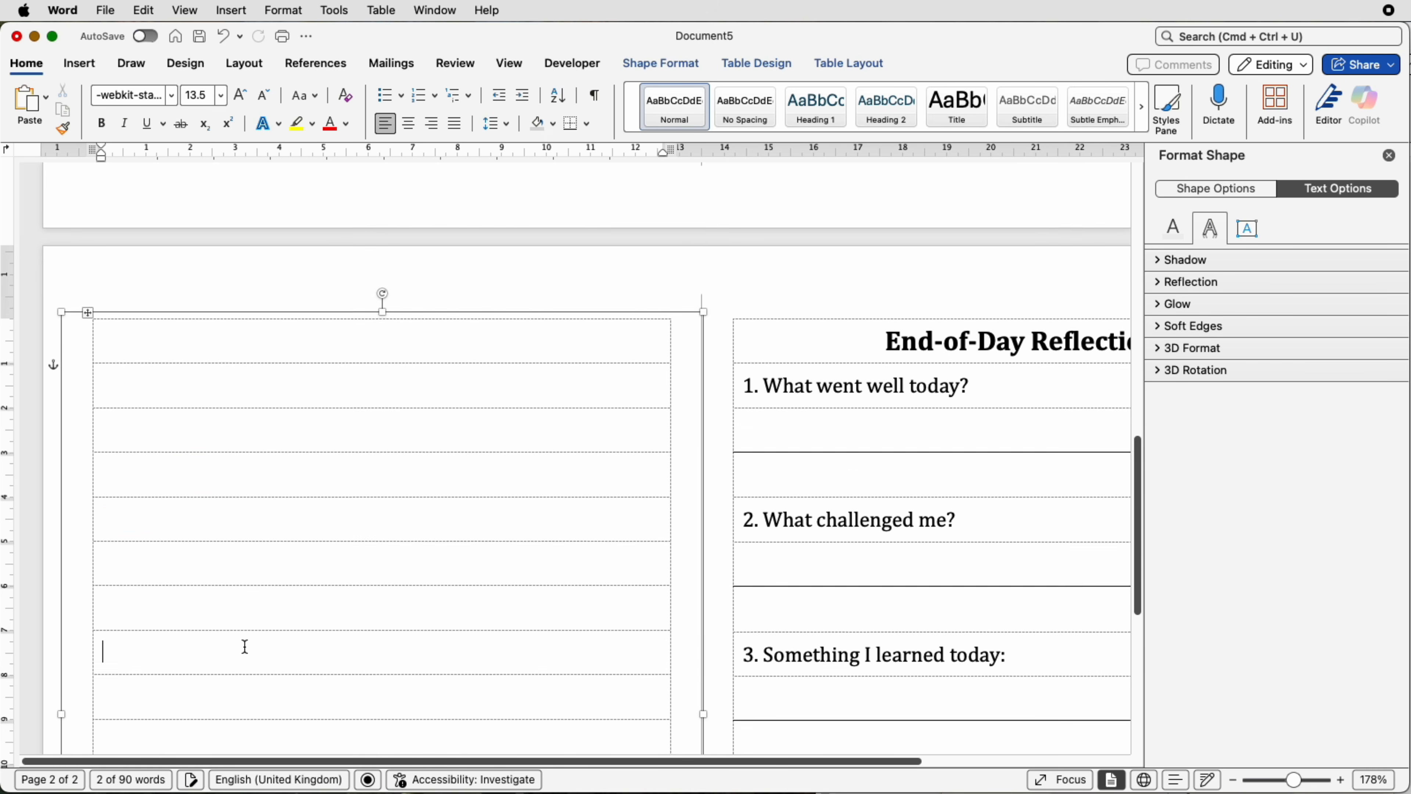
{"action": "scroll", "coordinate": [243, 646], "scroll_direction": "down", "scroll_amount": 10}
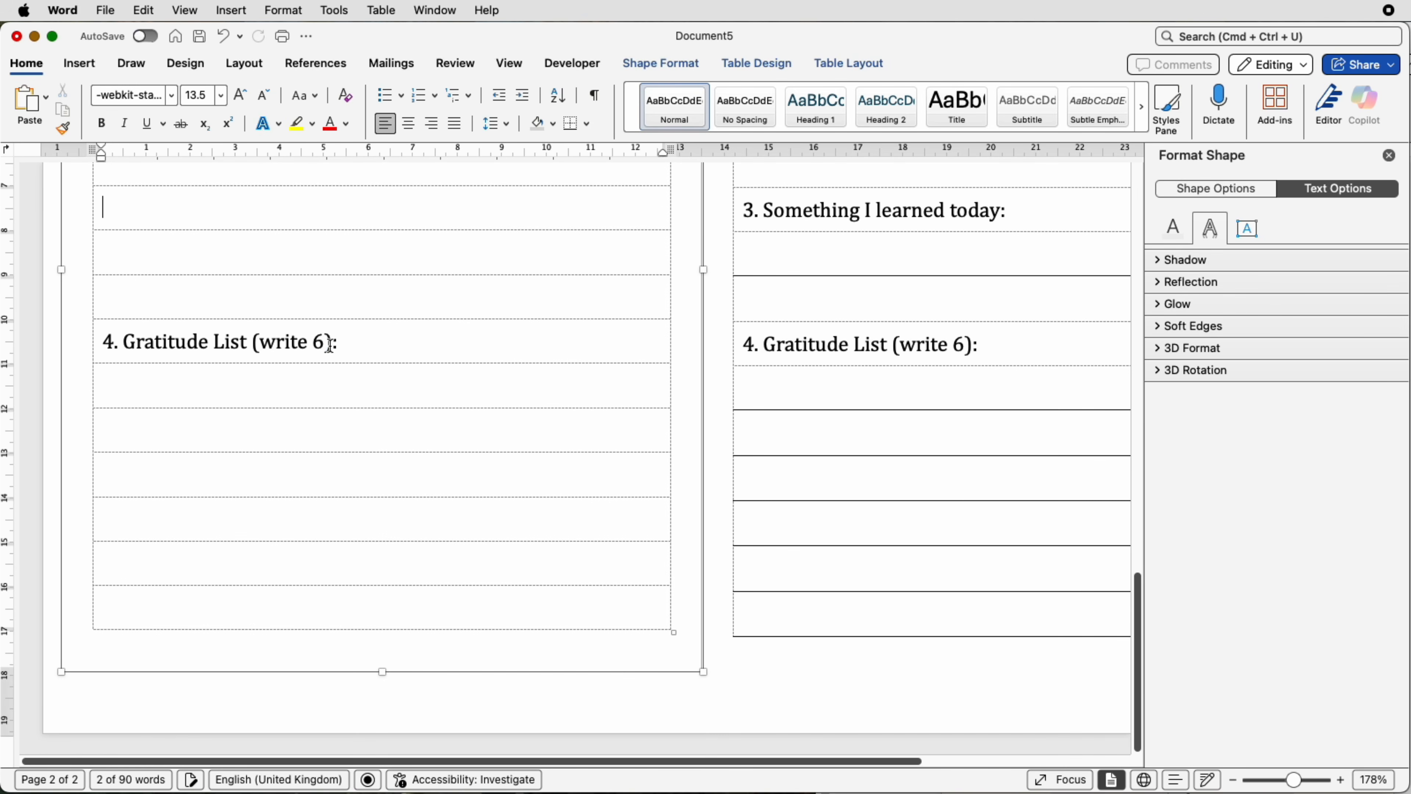
{"action": "left_click_drag", "start_coordinate": [330, 345], "coordinate": [102, 345]}
{"action": "key", "text": "BackSpace"}
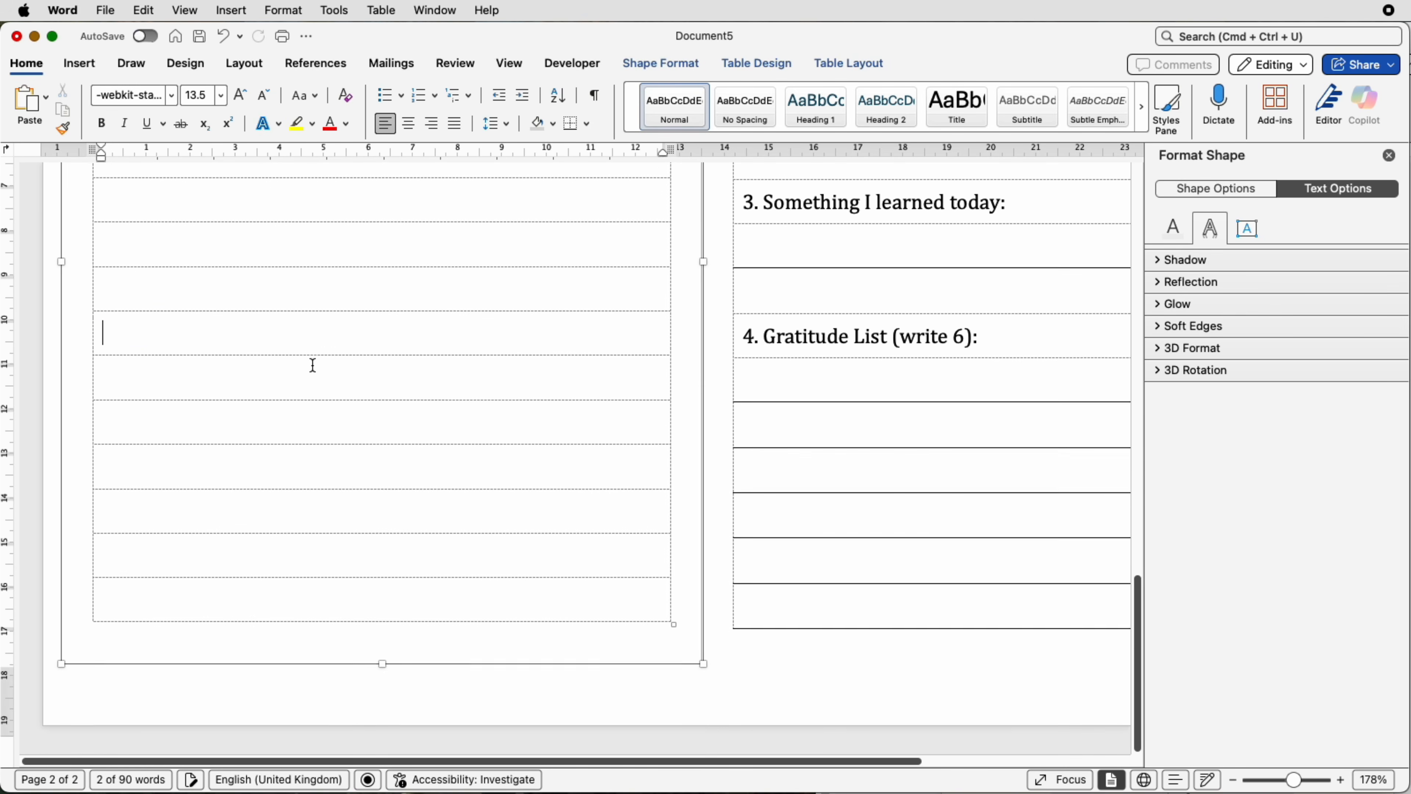
Title the left table "Today’s Focus" with numbered headings "My Top 3 Priorities Today:", "One Habit I Want to Practice Today:", "A Positive Intention for Today:", "Notes"
{"action": "scroll", "coordinate": [313, 366], "scroll_direction": "up", "scroll_amount": 7}
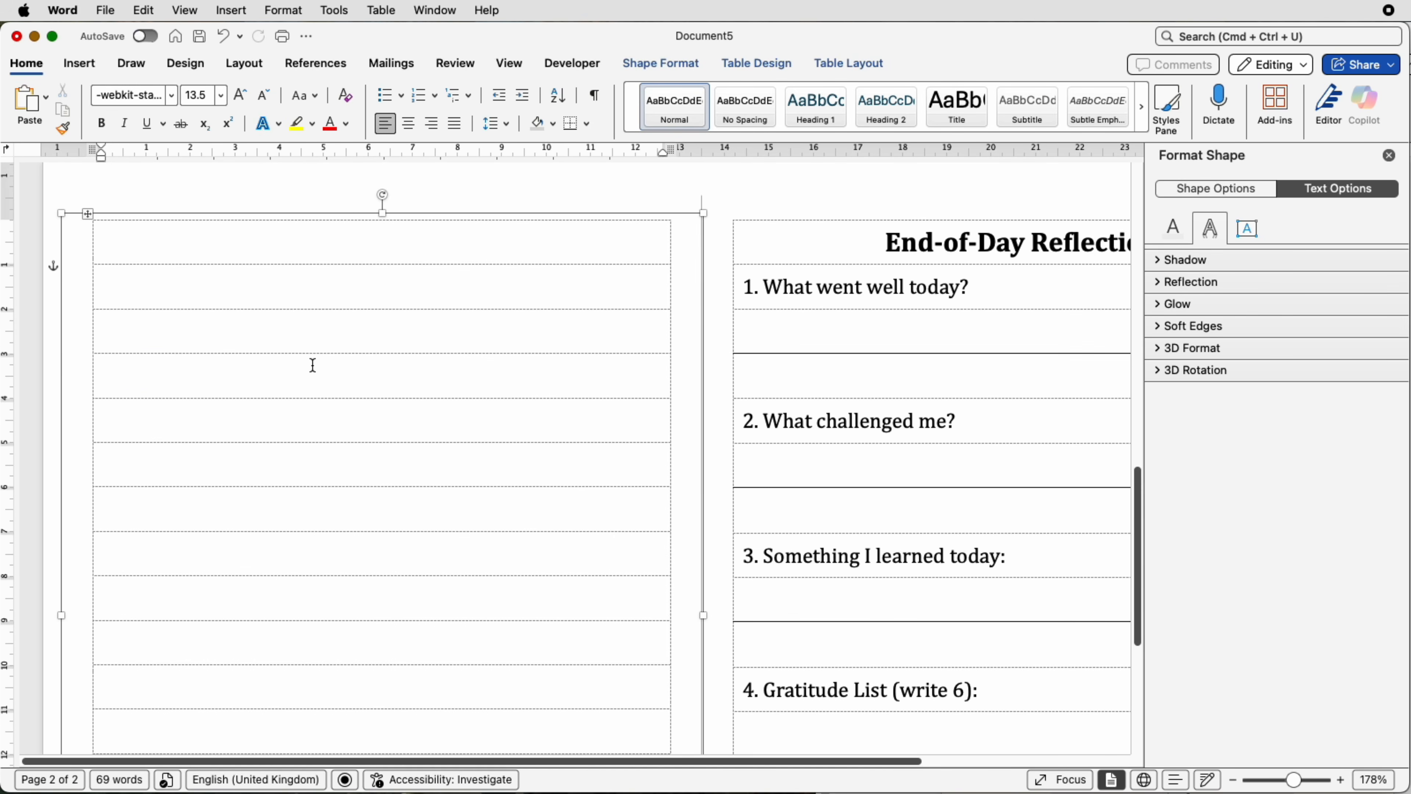
{"action": "left_click", "coordinate": [356, 252]}
{"action": "type", "text": "Today’s Focus"}
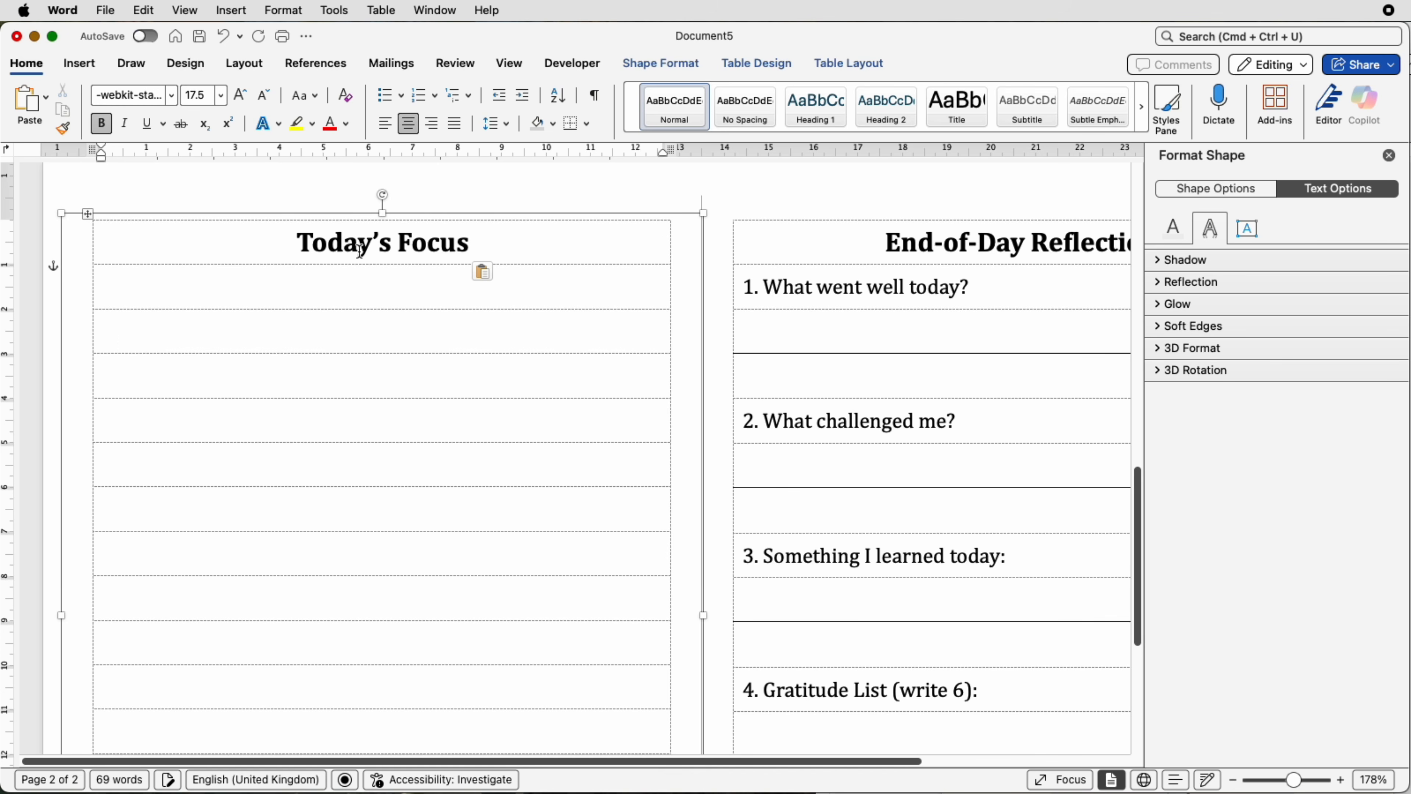
{"action": "left_click", "coordinate": [352, 291]}
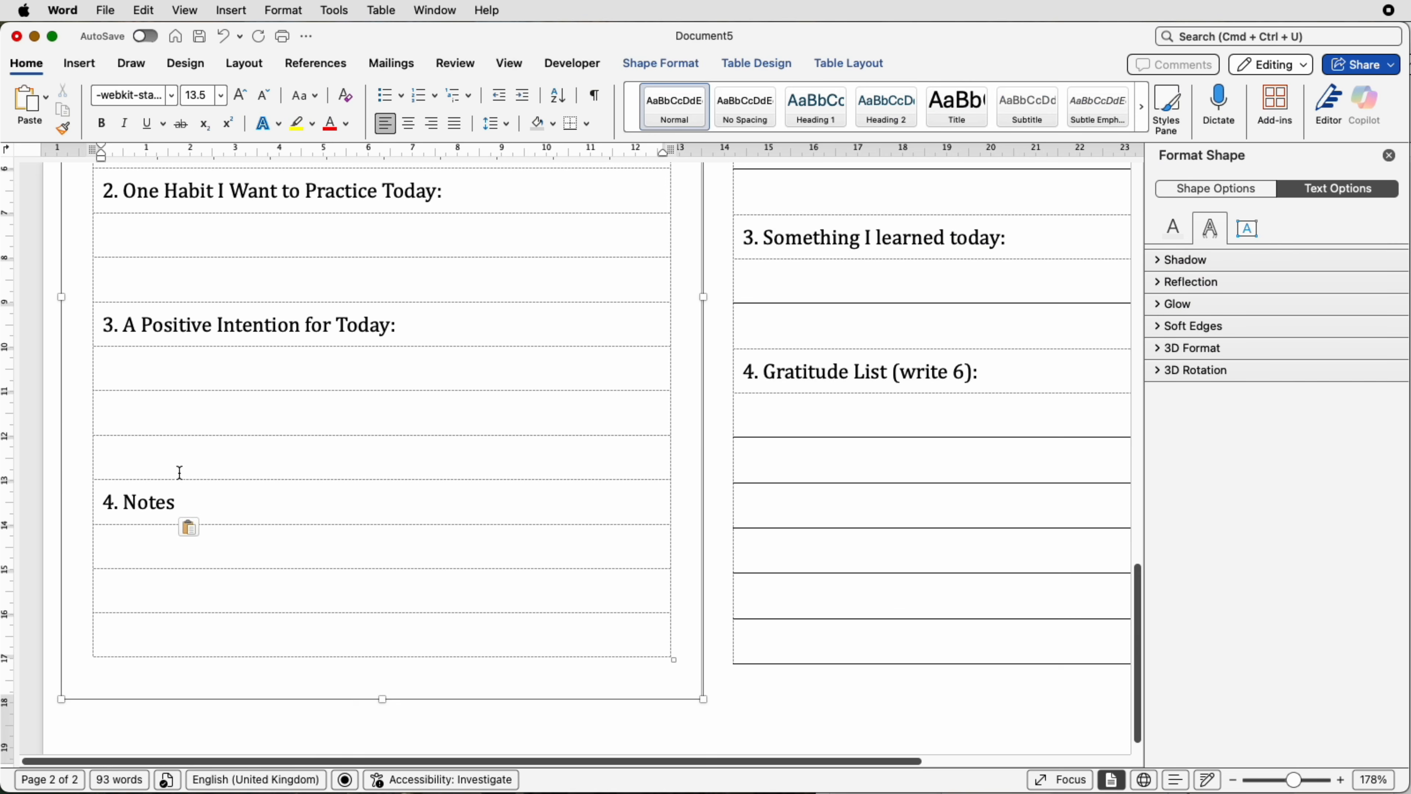
Add bottom and inside horizontal borders to the three empty rows directly below "1. My Top 3 Priorities Today:"
{"action": "scroll", "coordinate": [611, 520], "scroll_direction": "down", "scroll_amount": 1}
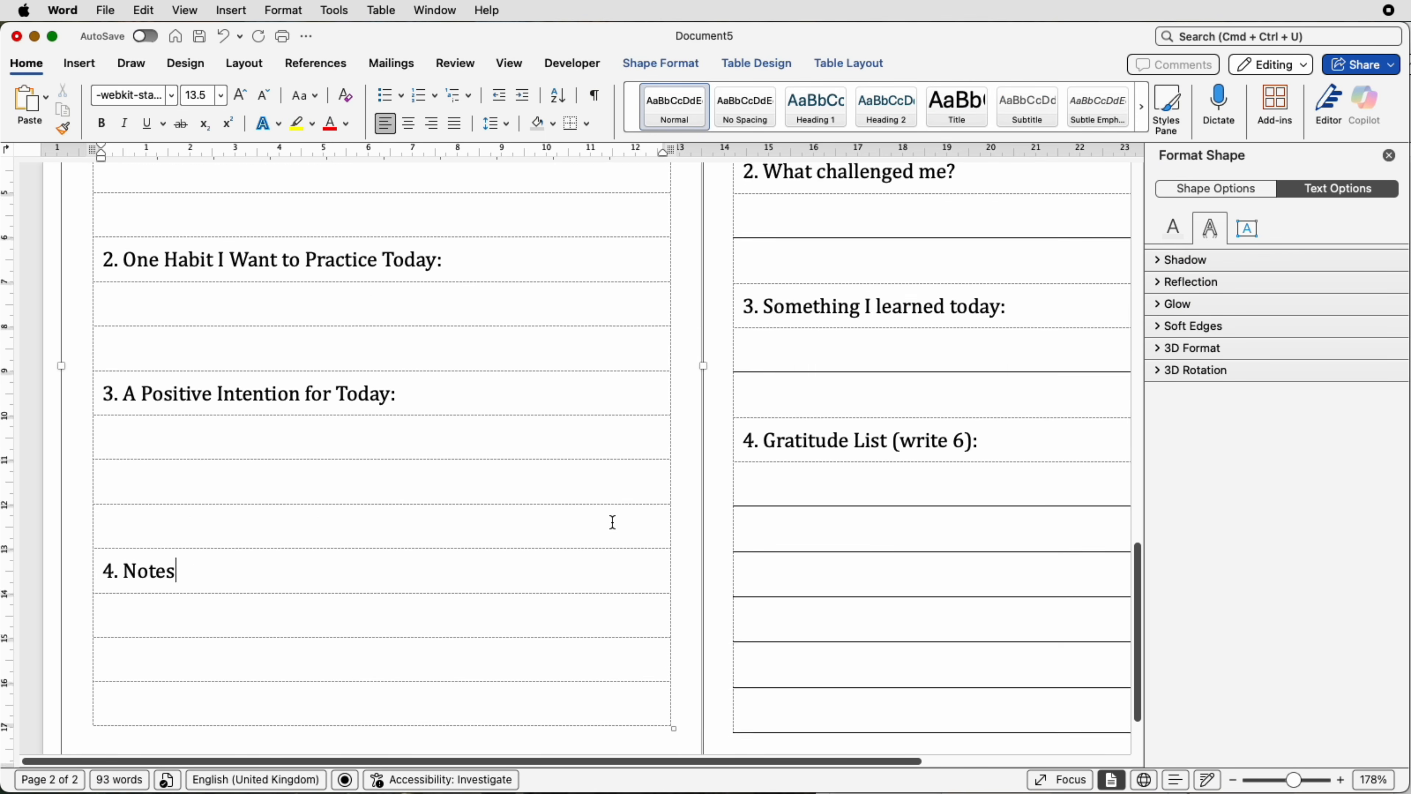
{"action": "scroll", "coordinate": [612, 523], "scroll_direction": "up", "scroll_amount": 5}
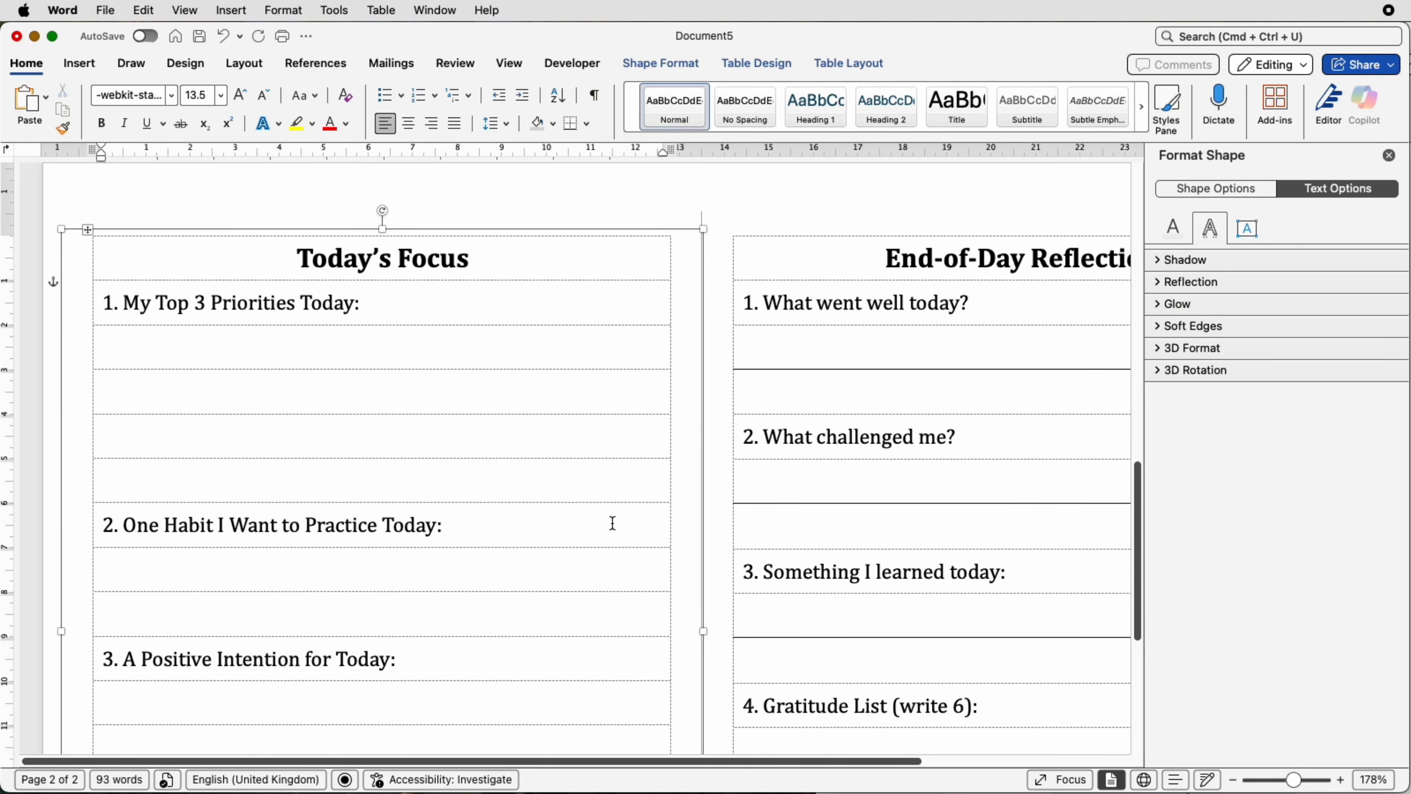
{"action": "scroll", "coordinate": [613, 523], "scroll_direction": "up", "scroll_amount": 1}
{"action": "left_click_drag", "start_coordinate": [246, 350], "coordinate": [242, 435]}
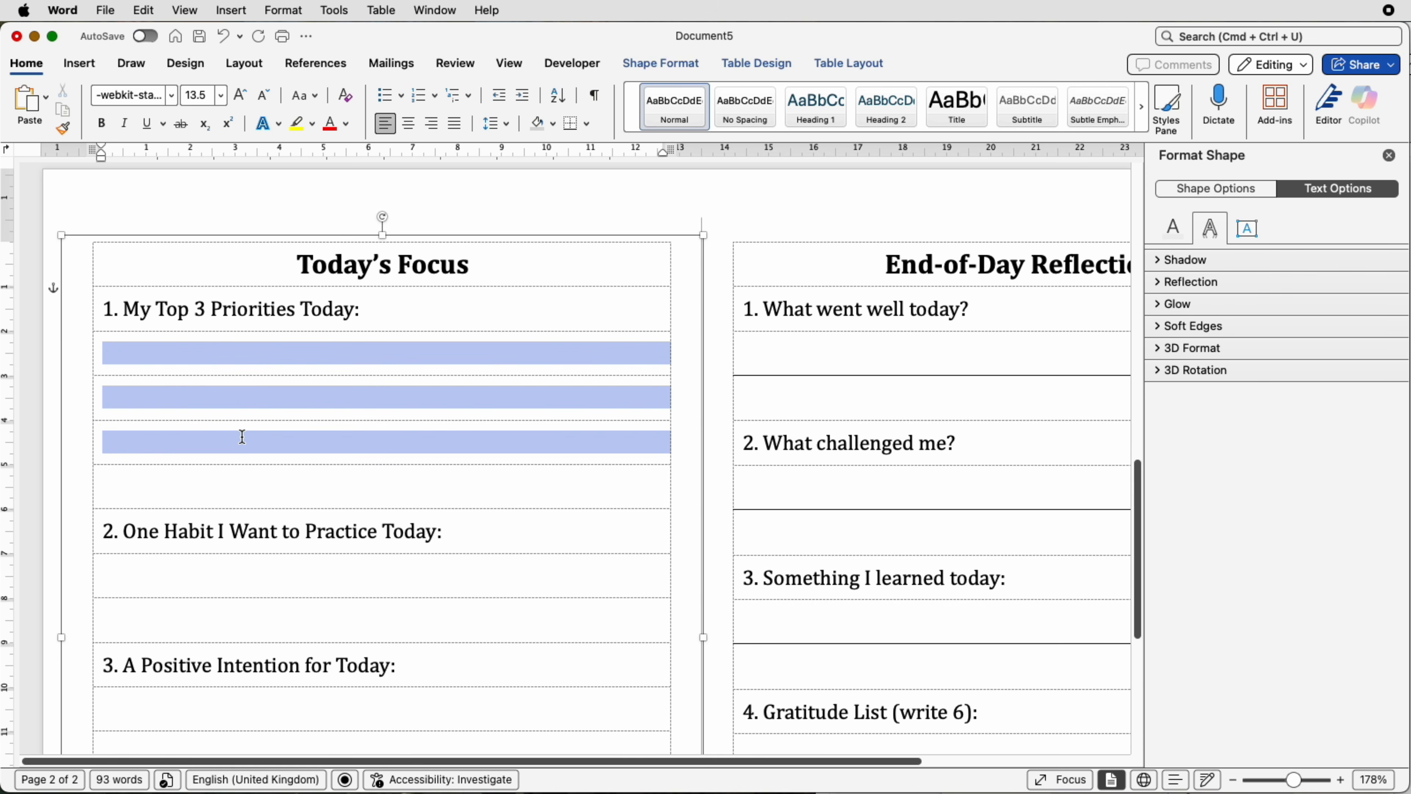
{"action": "left_click", "coordinate": [758, 70]}
{"action": "left_click", "coordinate": [1356, 103]}
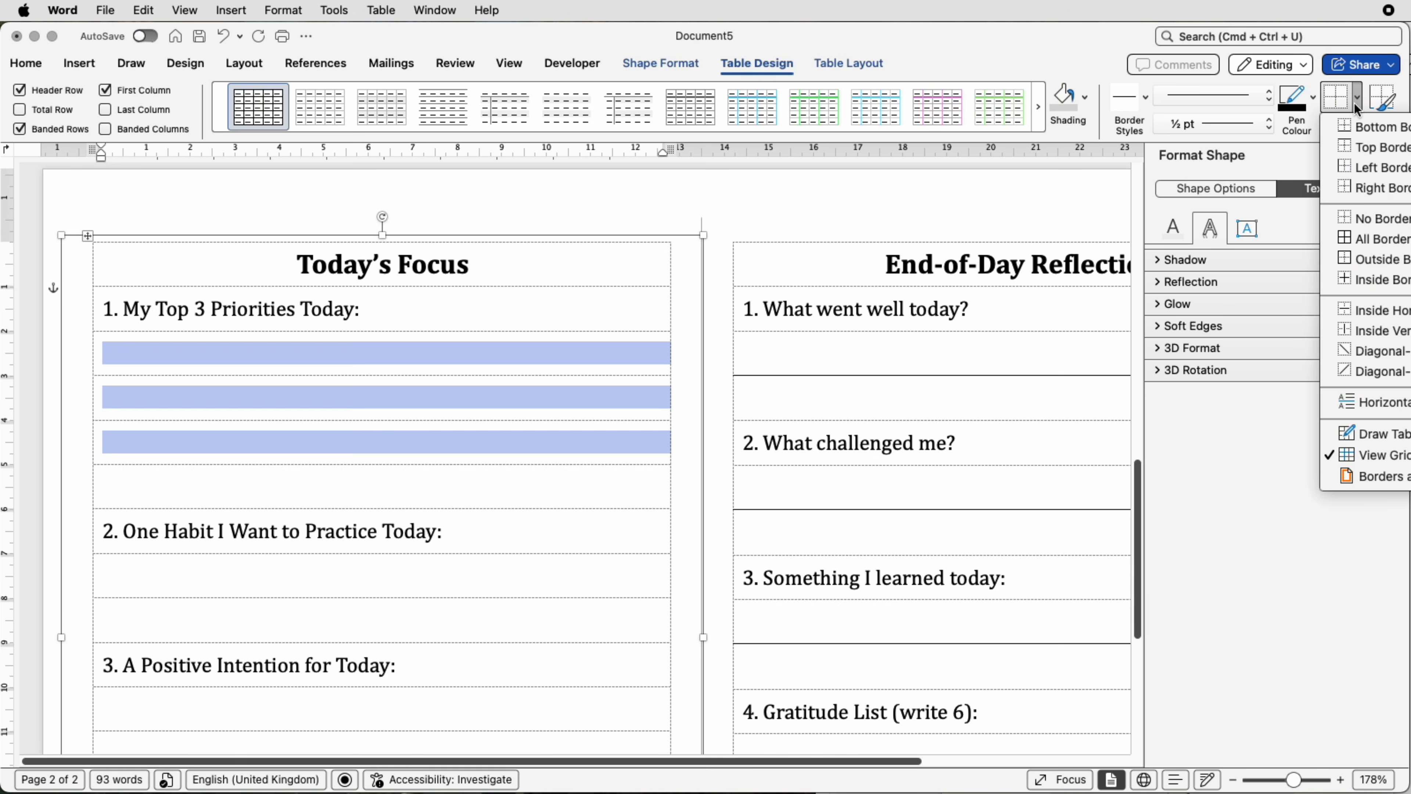
{"action": "left_click", "coordinate": [1358, 127]}
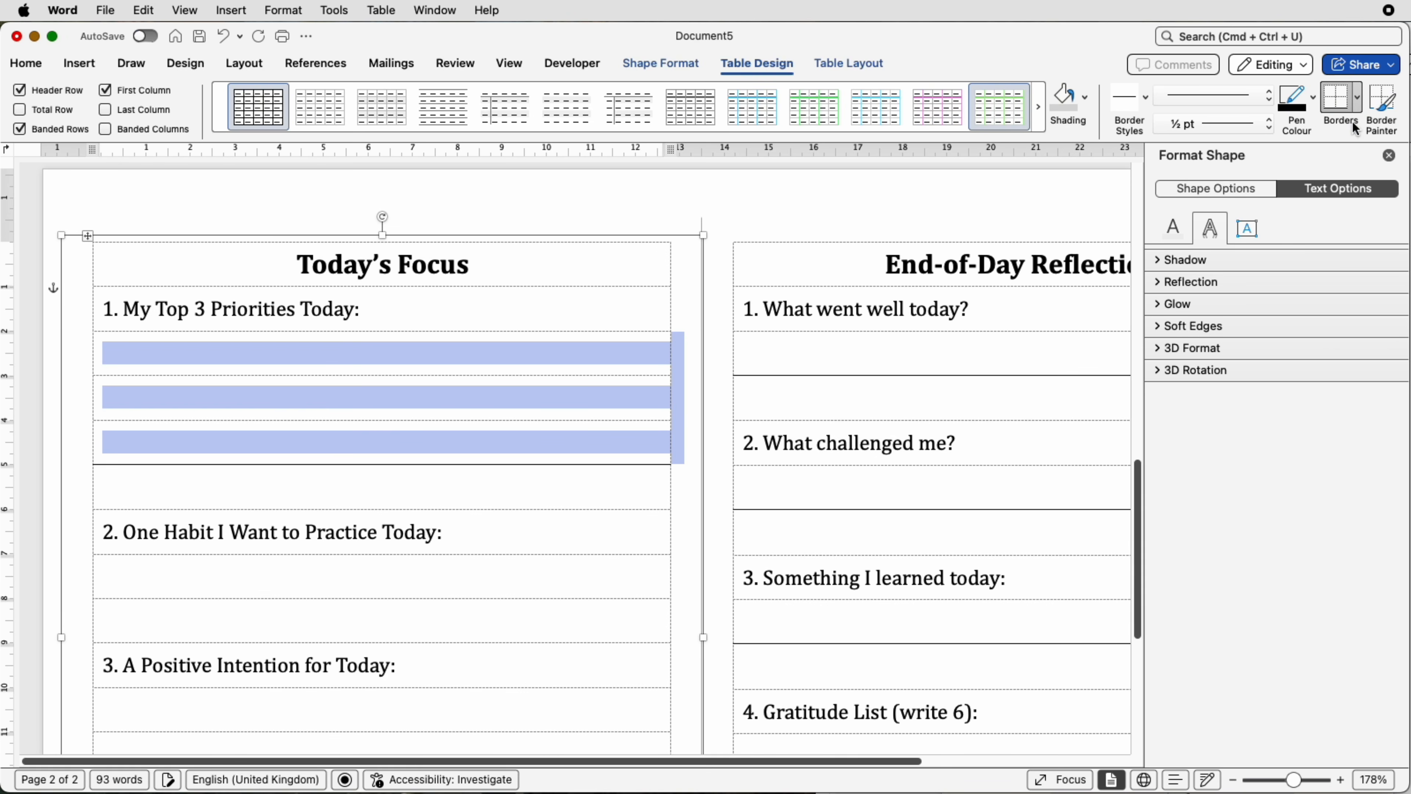
{"action": "left_click", "coordinate": [1358, 99]}
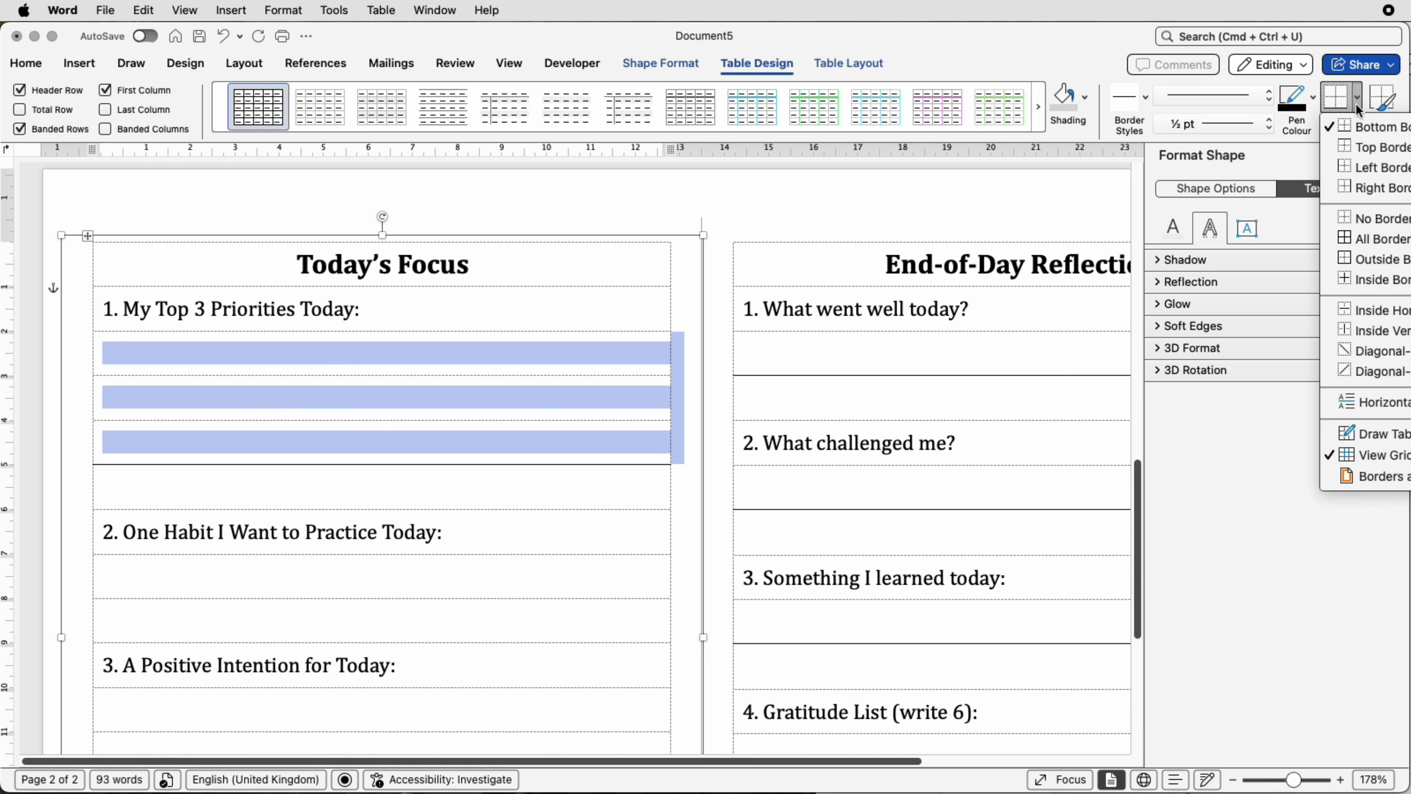
{"action": "left_click", "coordinate": [1359, 312]}
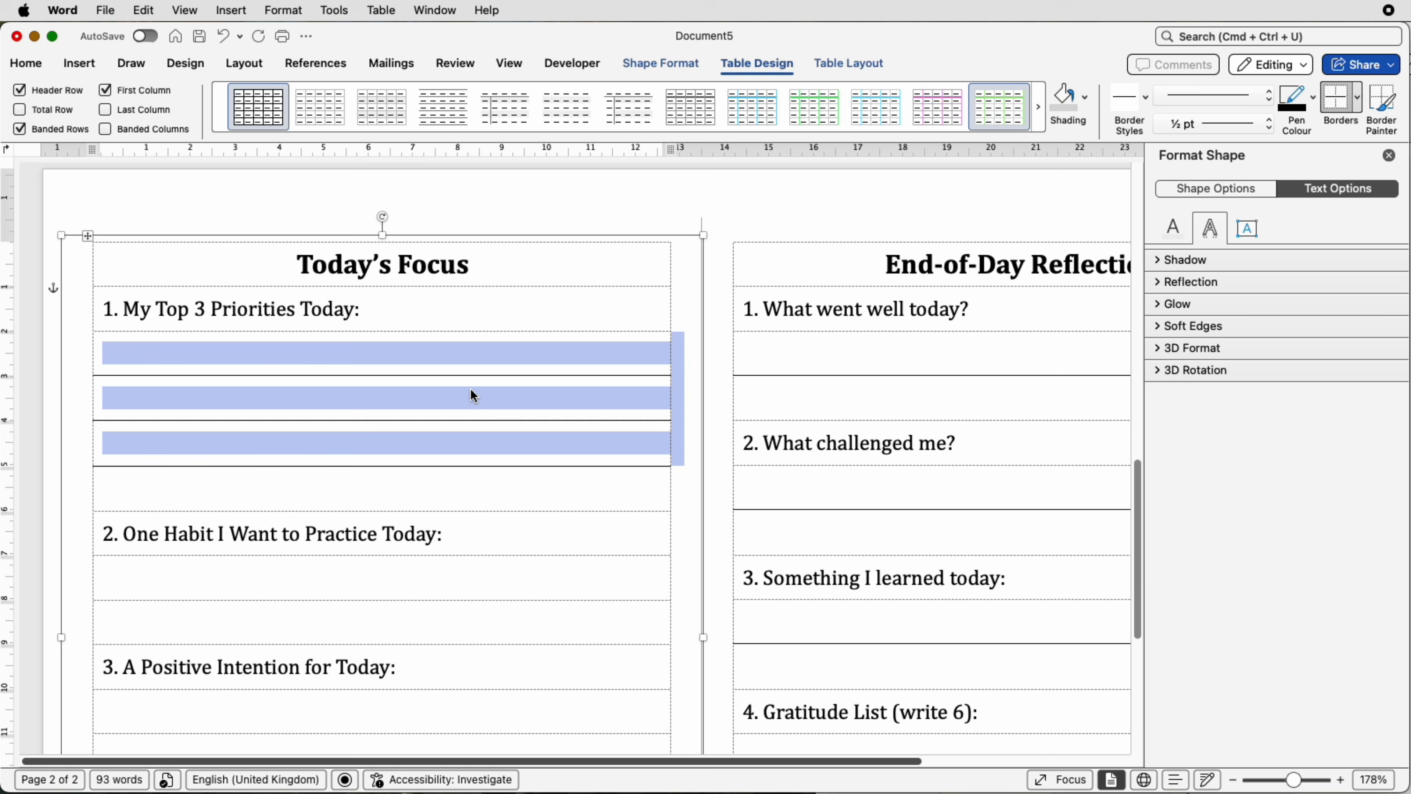
Add a bottom border to the first row below "2. One Habit I Want to Practice Today:"
{"action": "left_click", "coordinate": [412, 584]}
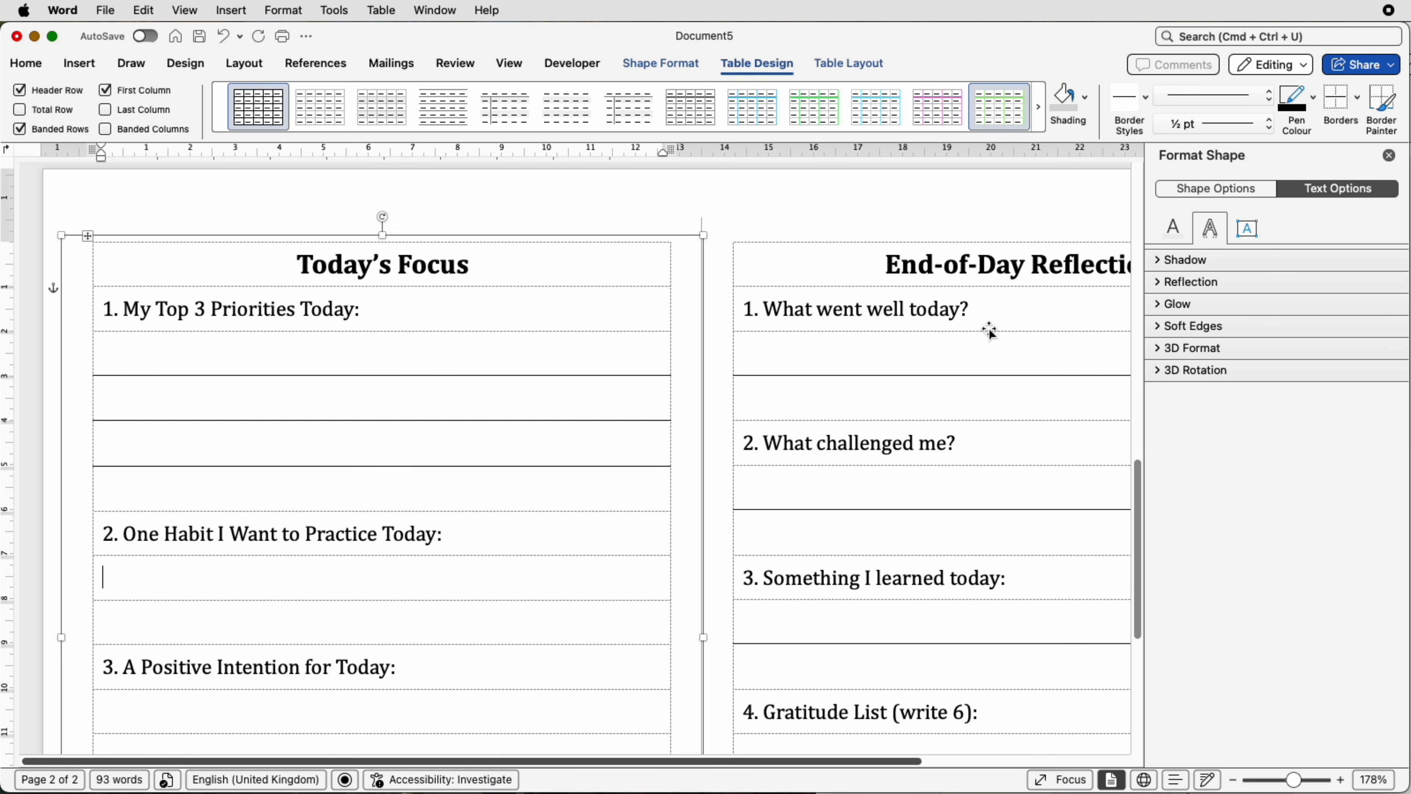
{"action": "left_click", "coordinate": [1358, 111]}
{"action": "left_click", "coordinate": [1371, 127]}
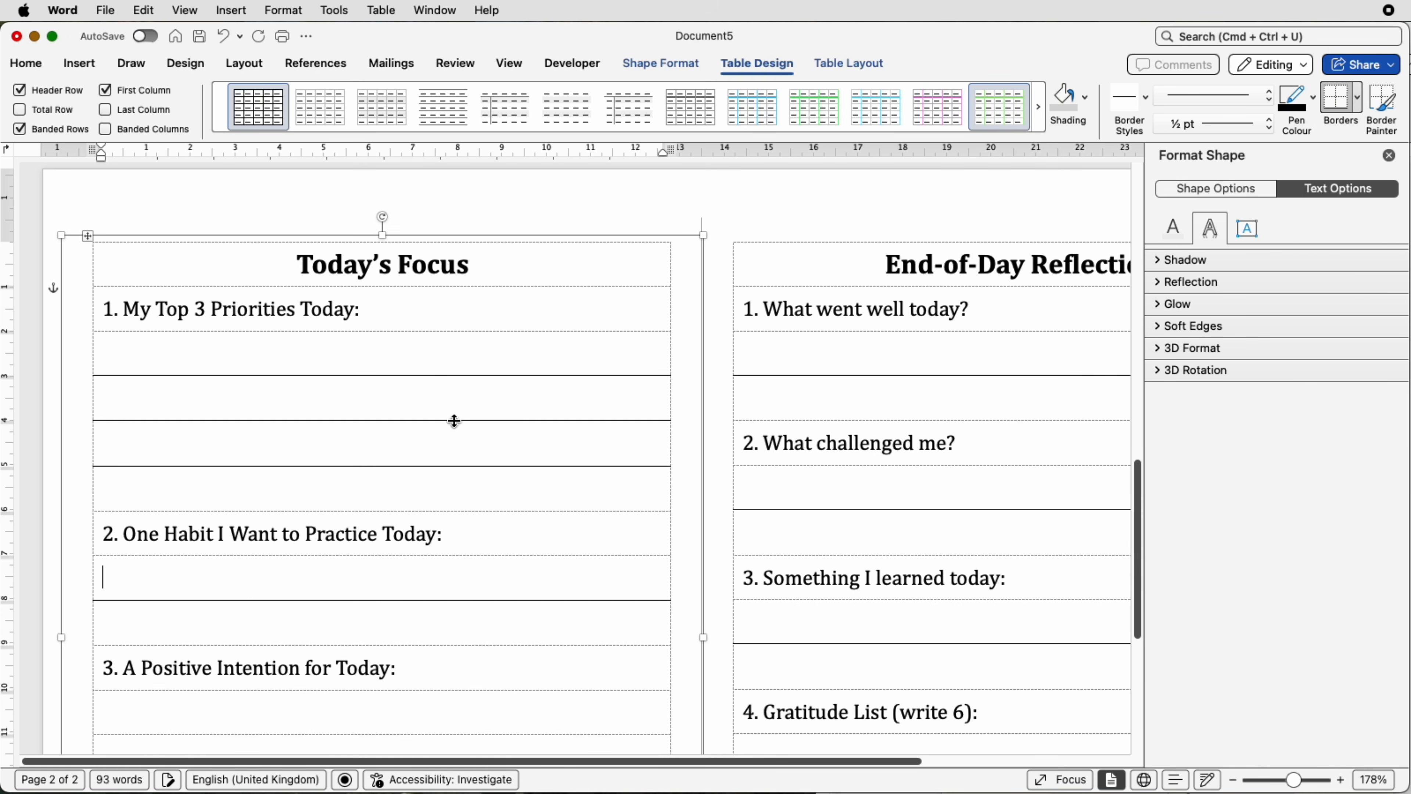
Add bottom and inside horizontal borders to the first two rows below "3. A Positive Intention for Today:"
{"action": "scroll", "coordinate": [455, 420], "scroll_direction": "down", "scroll_amount": 2}
{"action": "scroll", "coordinate": [456, 419], "scroll_direction": "down", "scroll_amount": 10}
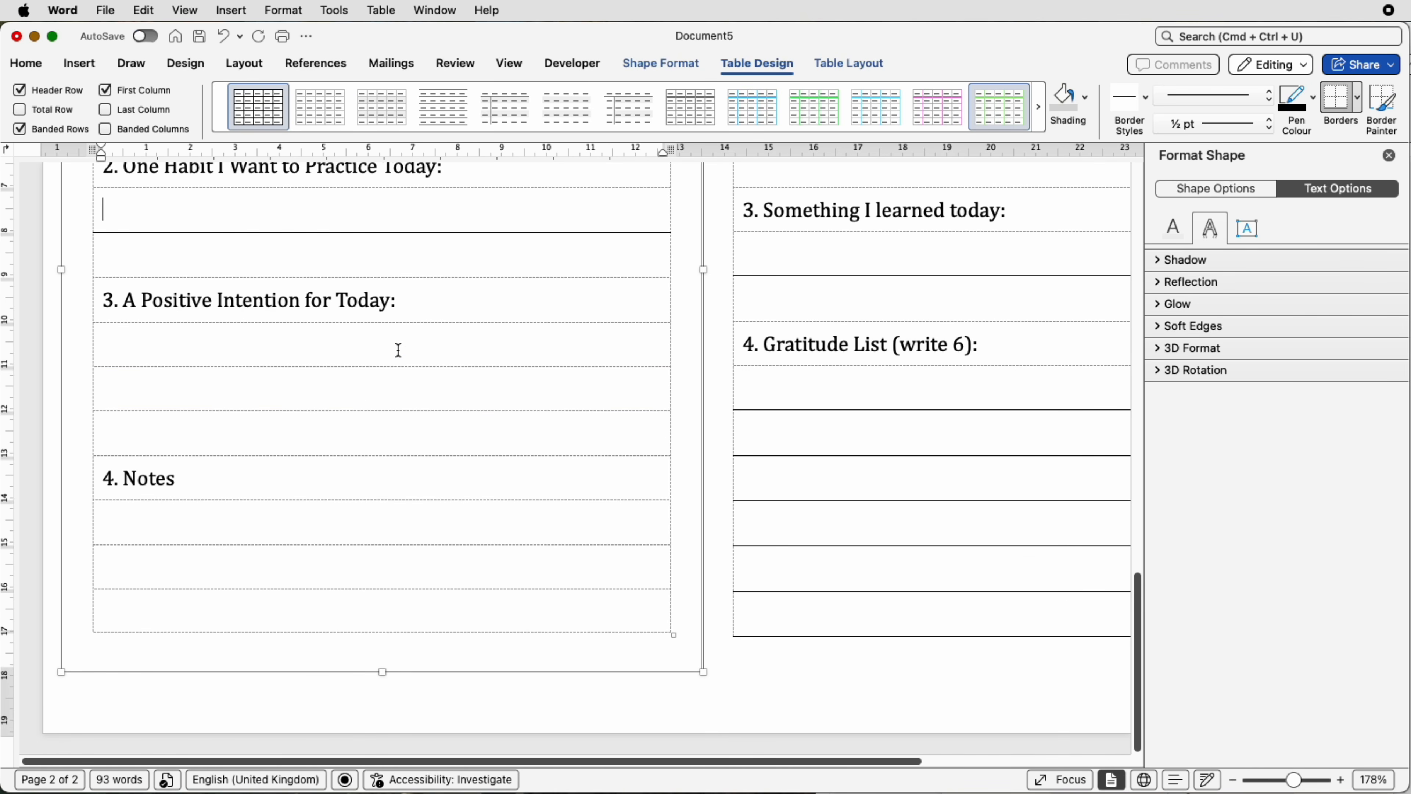
{"action": "left_click_drag", "start_coordinate": [398, 353], "coordinate": [395, 383]}
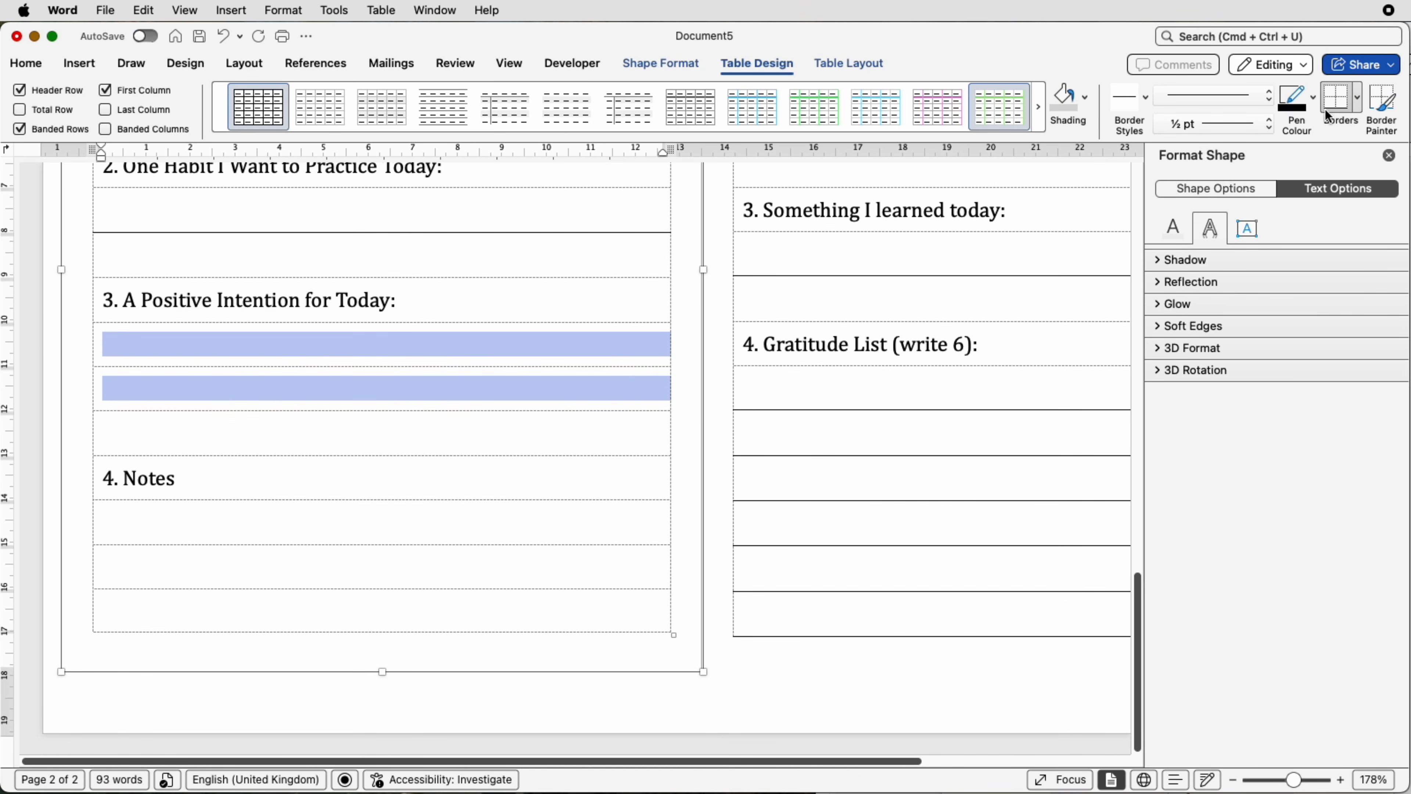
{"action": "left_click", "coordinate": [1354, 113]}
{"action": "left_click", "coordinate": [1357, 97]}
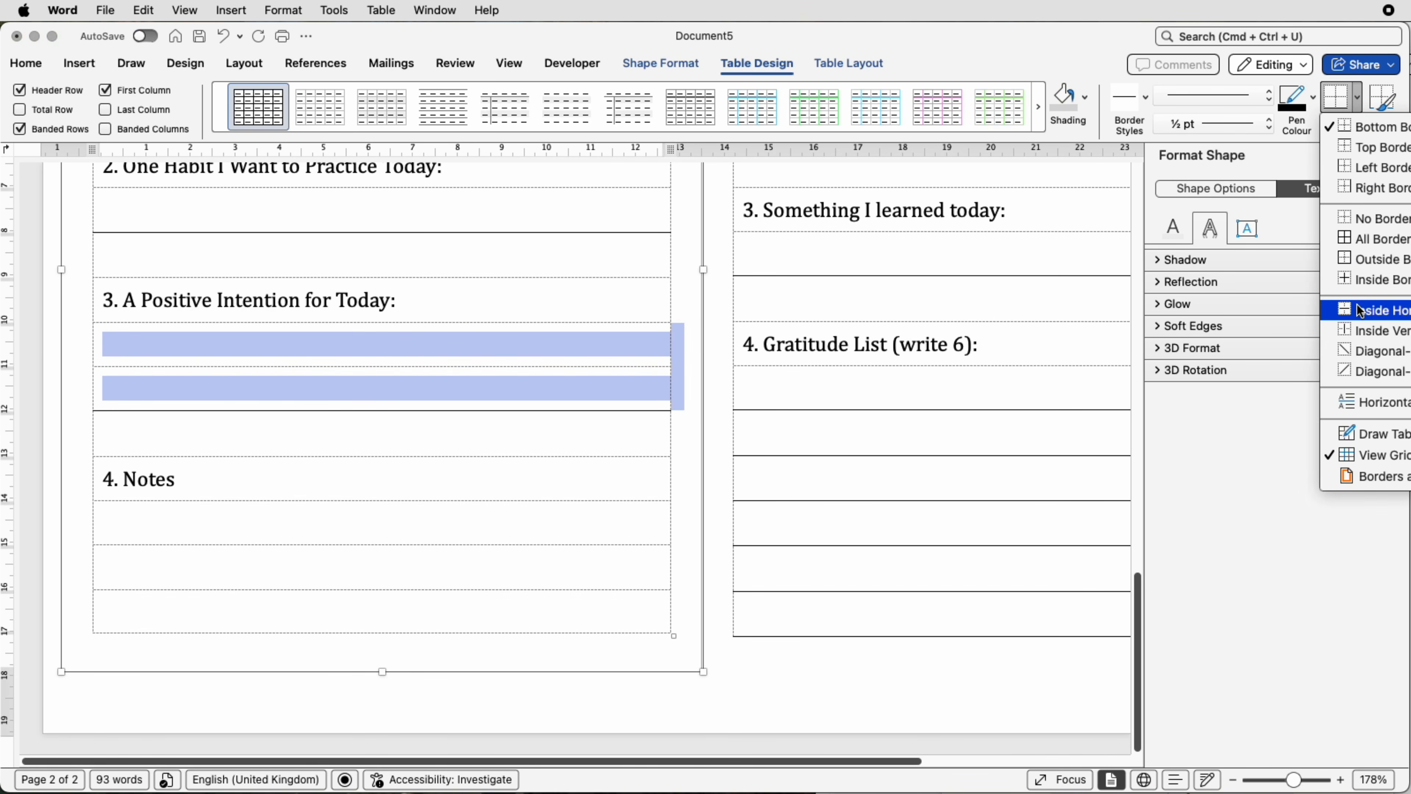
{"action": "left_click", "coordinate": [1369, 310]}
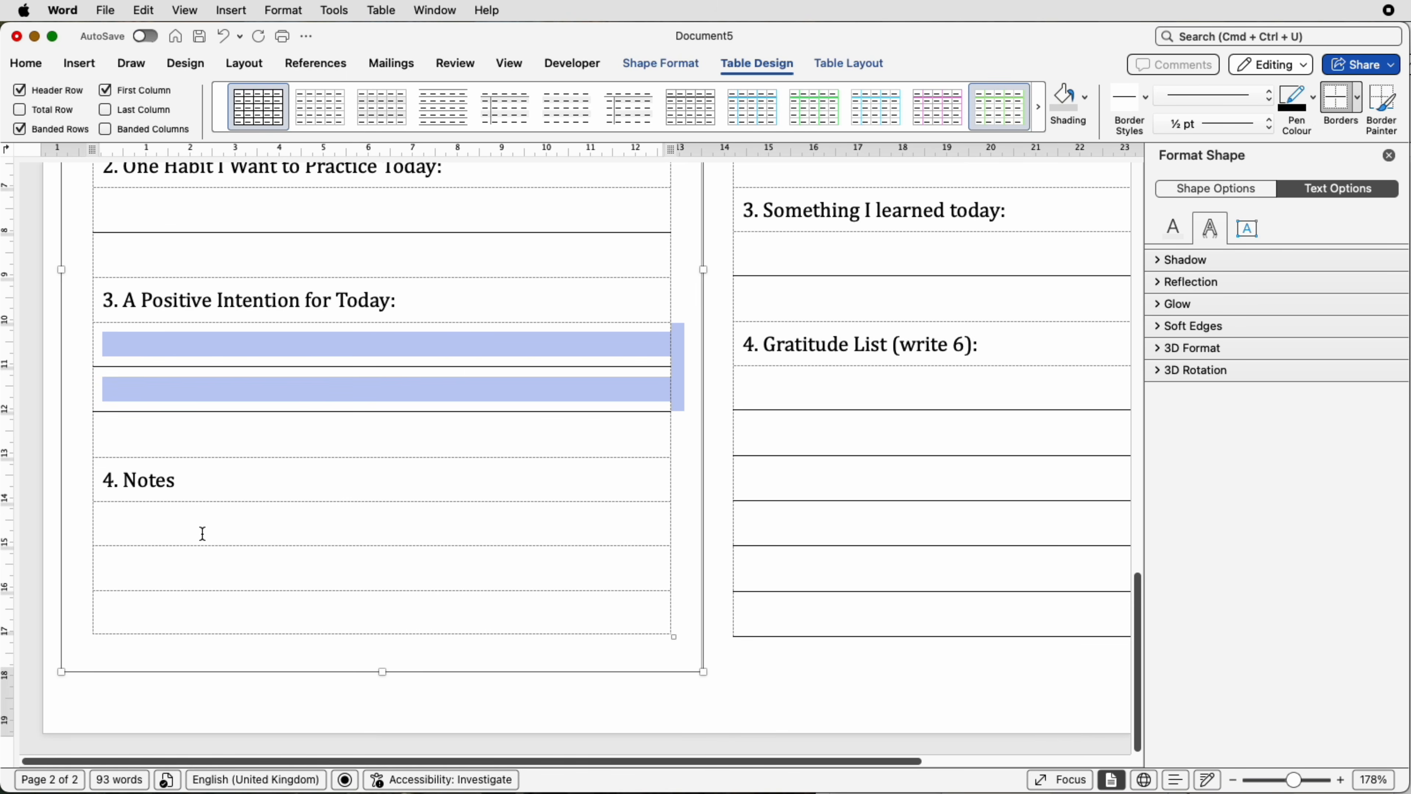
Add inside and bottom borders to the three empty rows under "4. Notes" in the left table
{"action": "left_click_drag", "start_coordinate": [203, 525], "coordinate": [202, 597]}
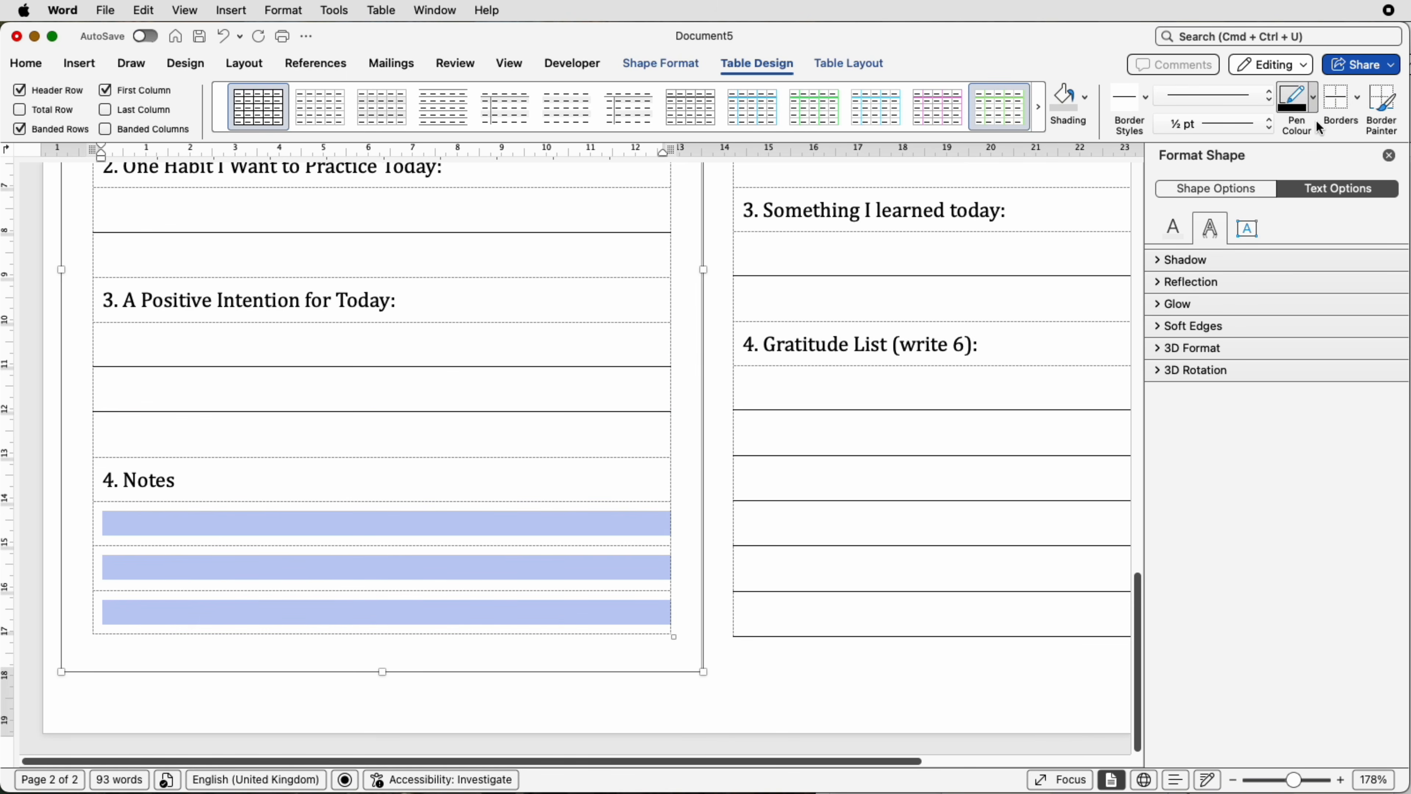
{"action": "left_click", "coordinate": [1339, 101]}
{"action": "left_click", "coordinate": [1359, 103]}
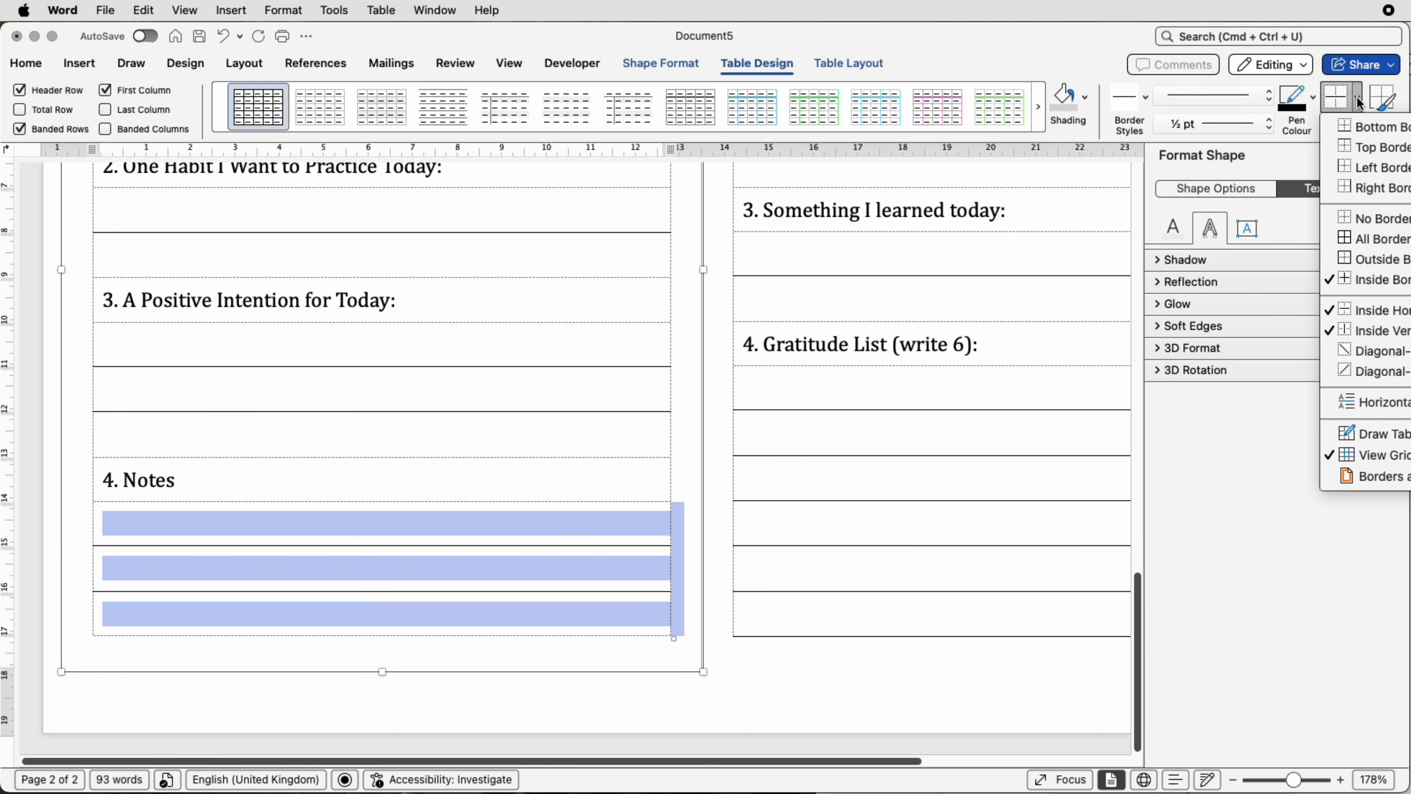
{"action": "left_click", "coordinate": [1356, 129]}
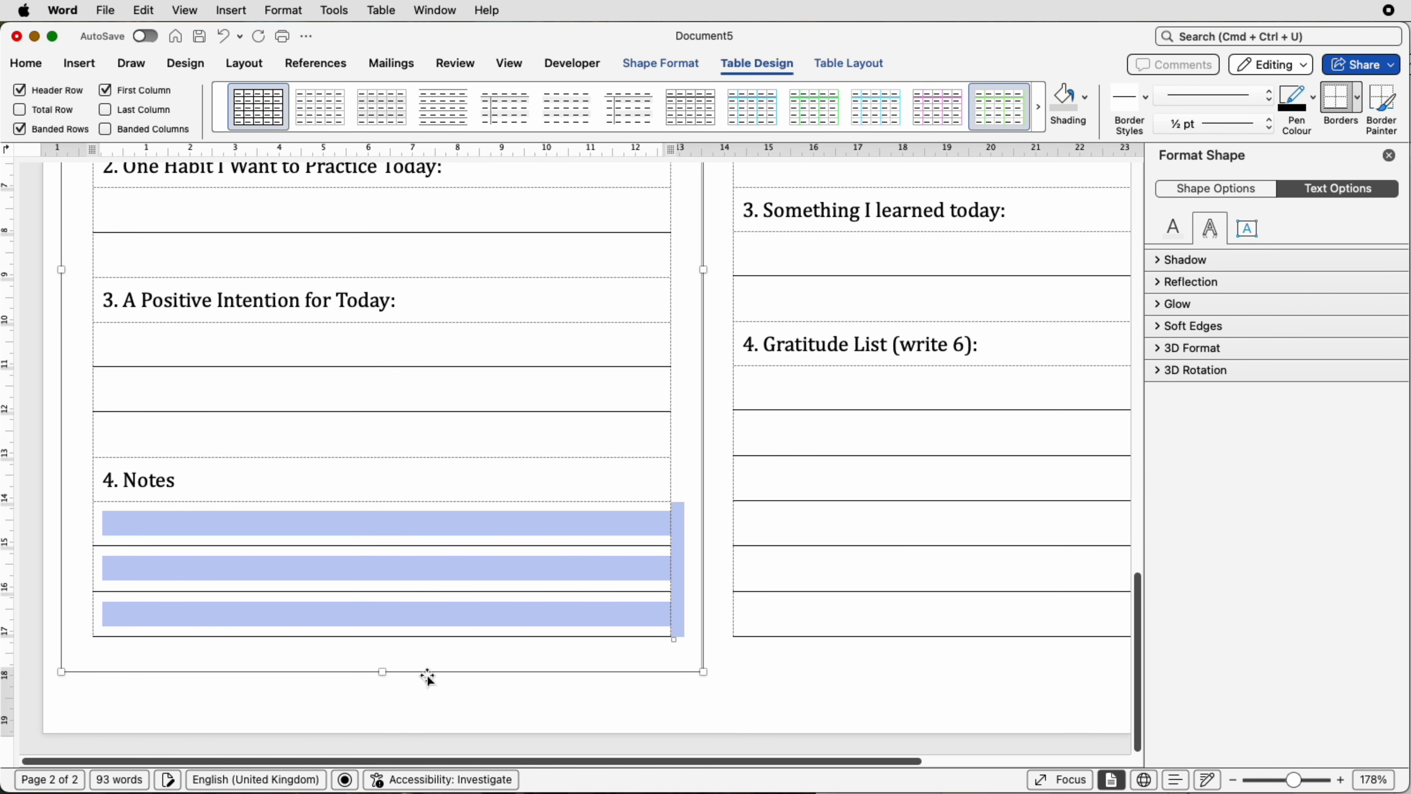
Zoom out to 60% to show both pages and hide the gridlines of the tables on page 2
{"action": "left_click", "coordinate": [868, 707]}
{"action": "left_click_drag", "start_coordinate": [1296, 787], "coordinate": [1273, 786]}
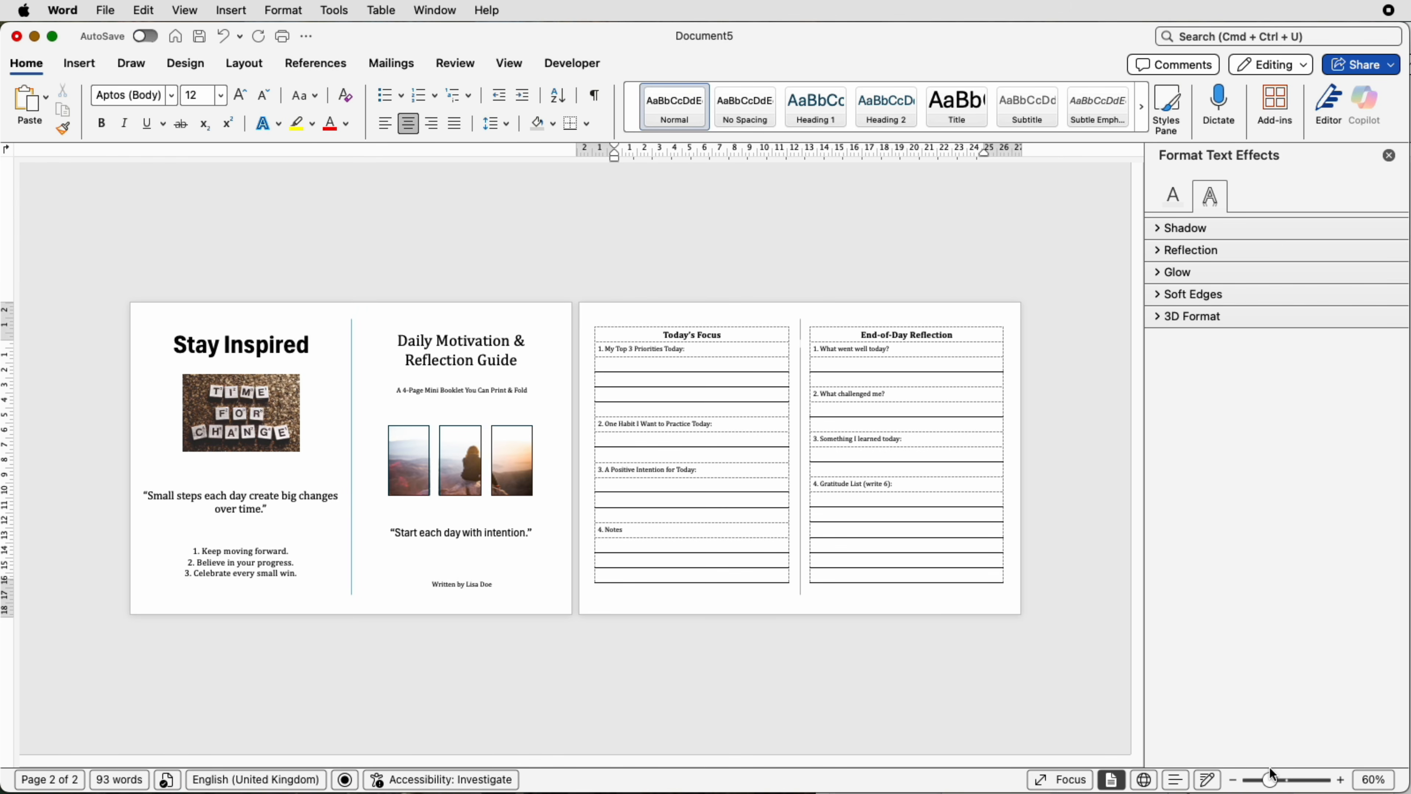
{"action": "left_click", "coordinate": [902, 393]}
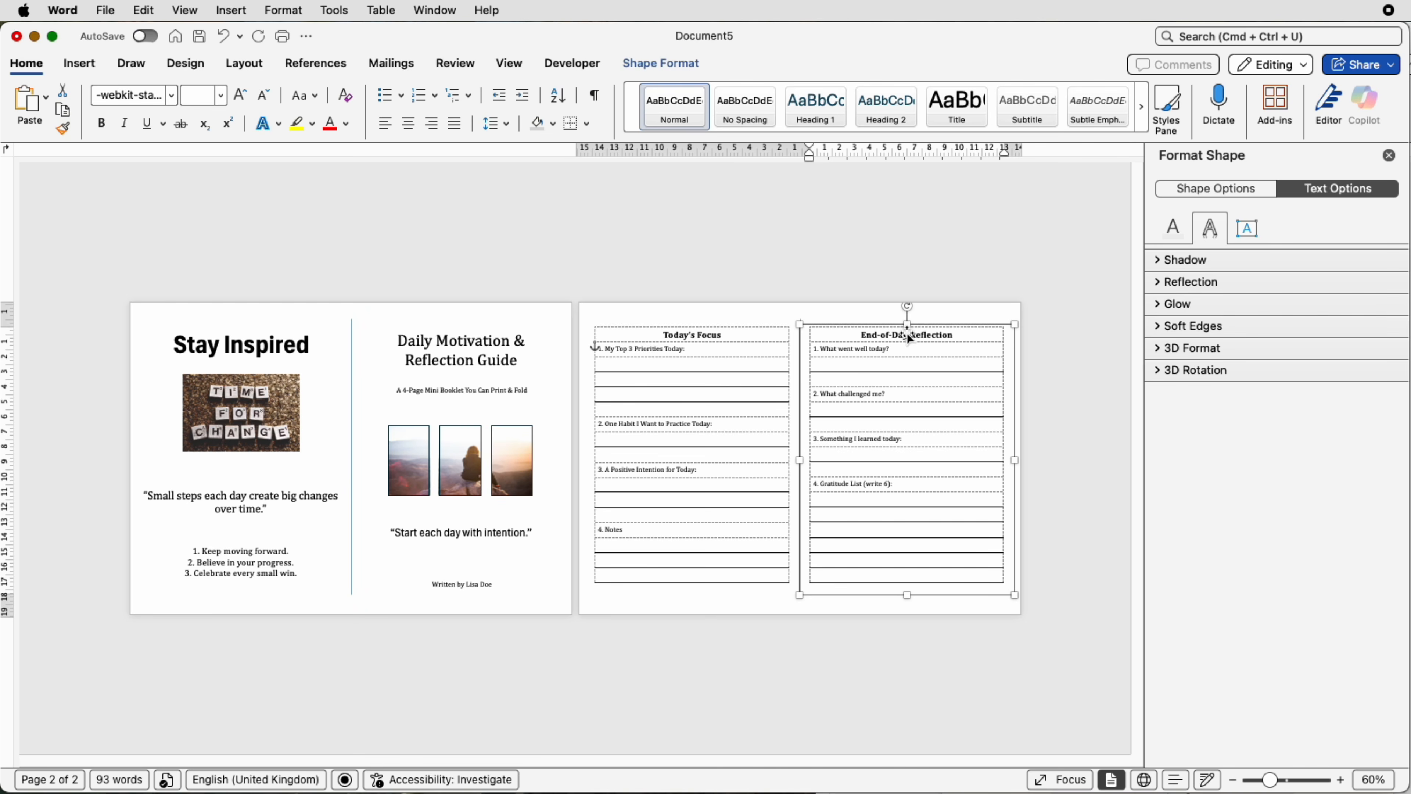
{"action": "double_click", "coordinate": [879, 350]}
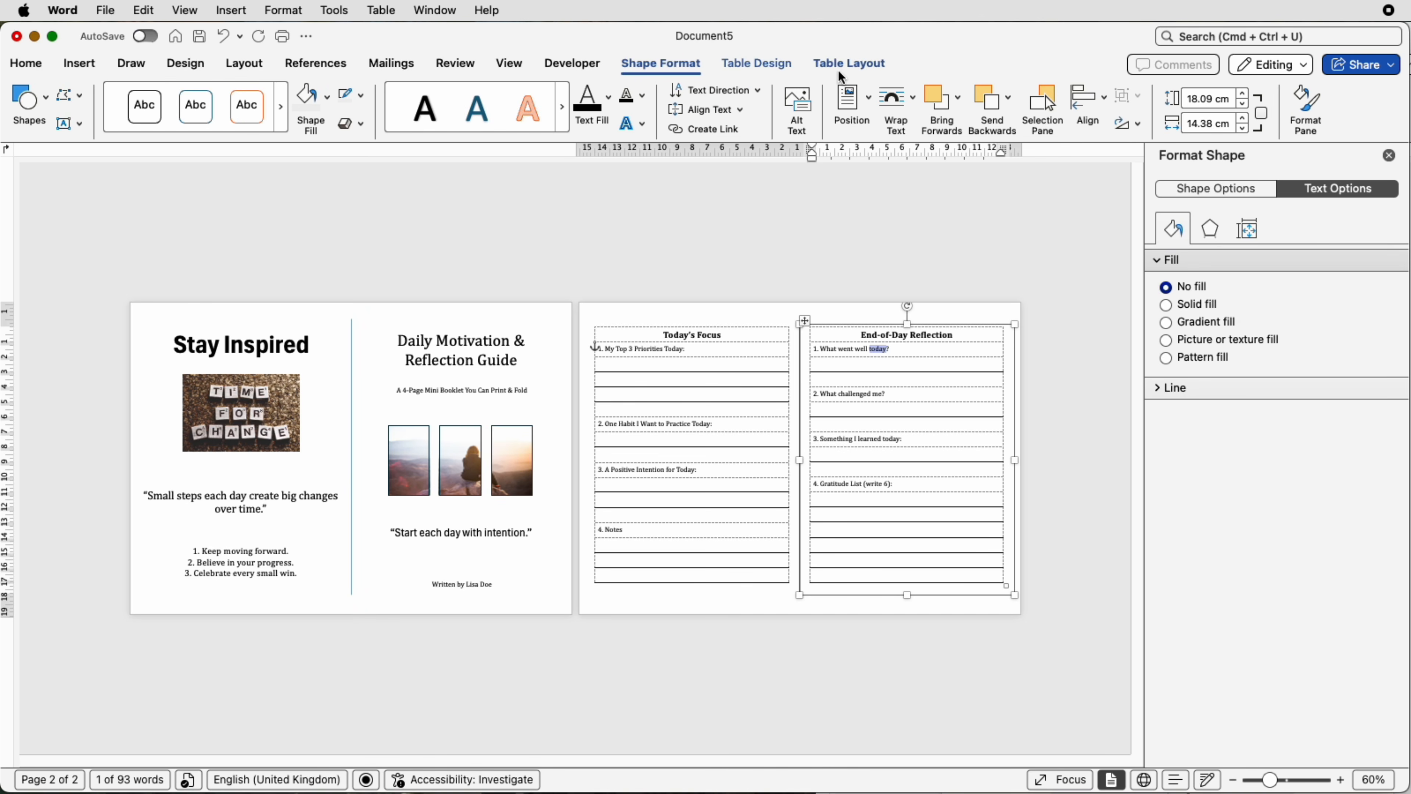
{"action": "left_click", "coordinate": [786, 68]}
{"action": "left_click", "coordinate": [1345, 98]}
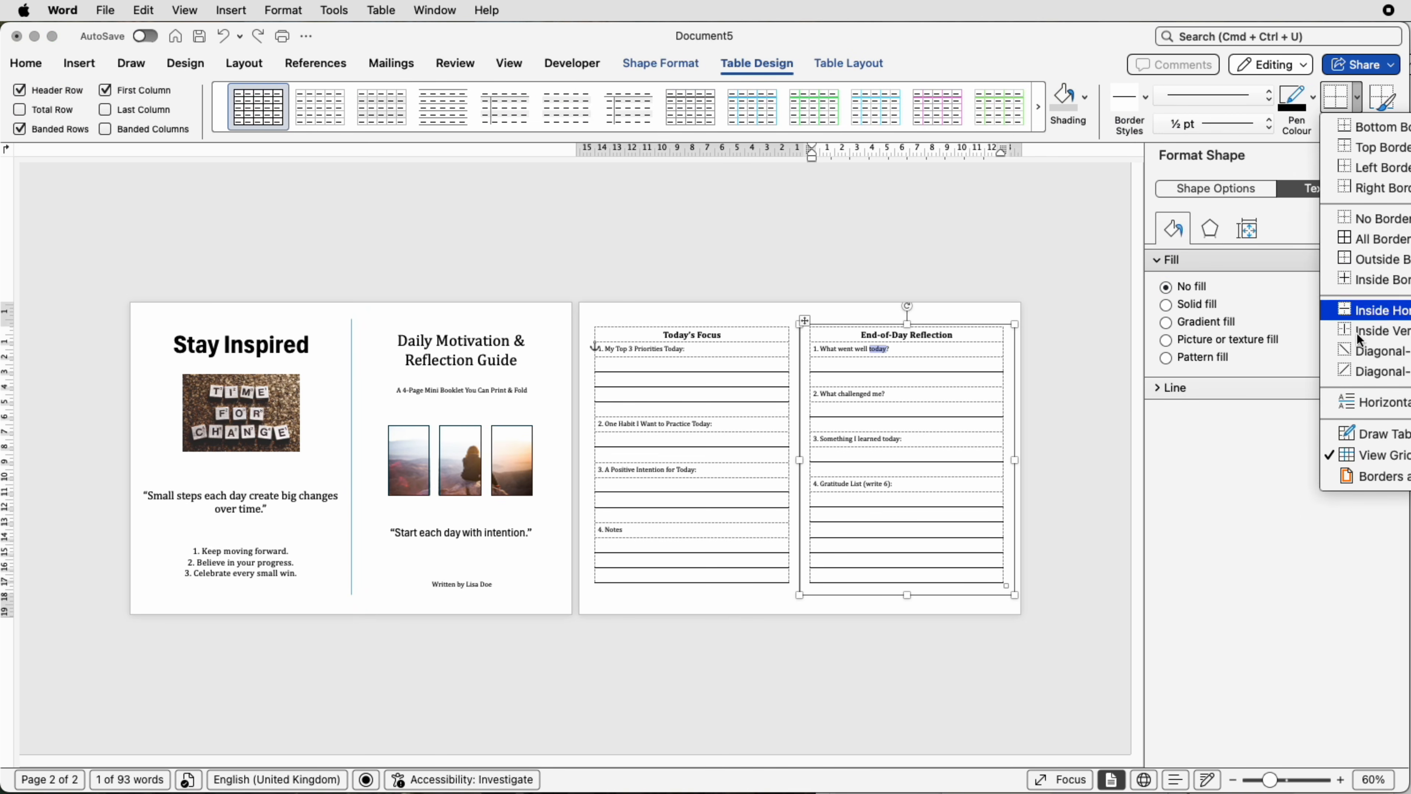
{"action": "left_click", "coordinate": [1350, 456]}
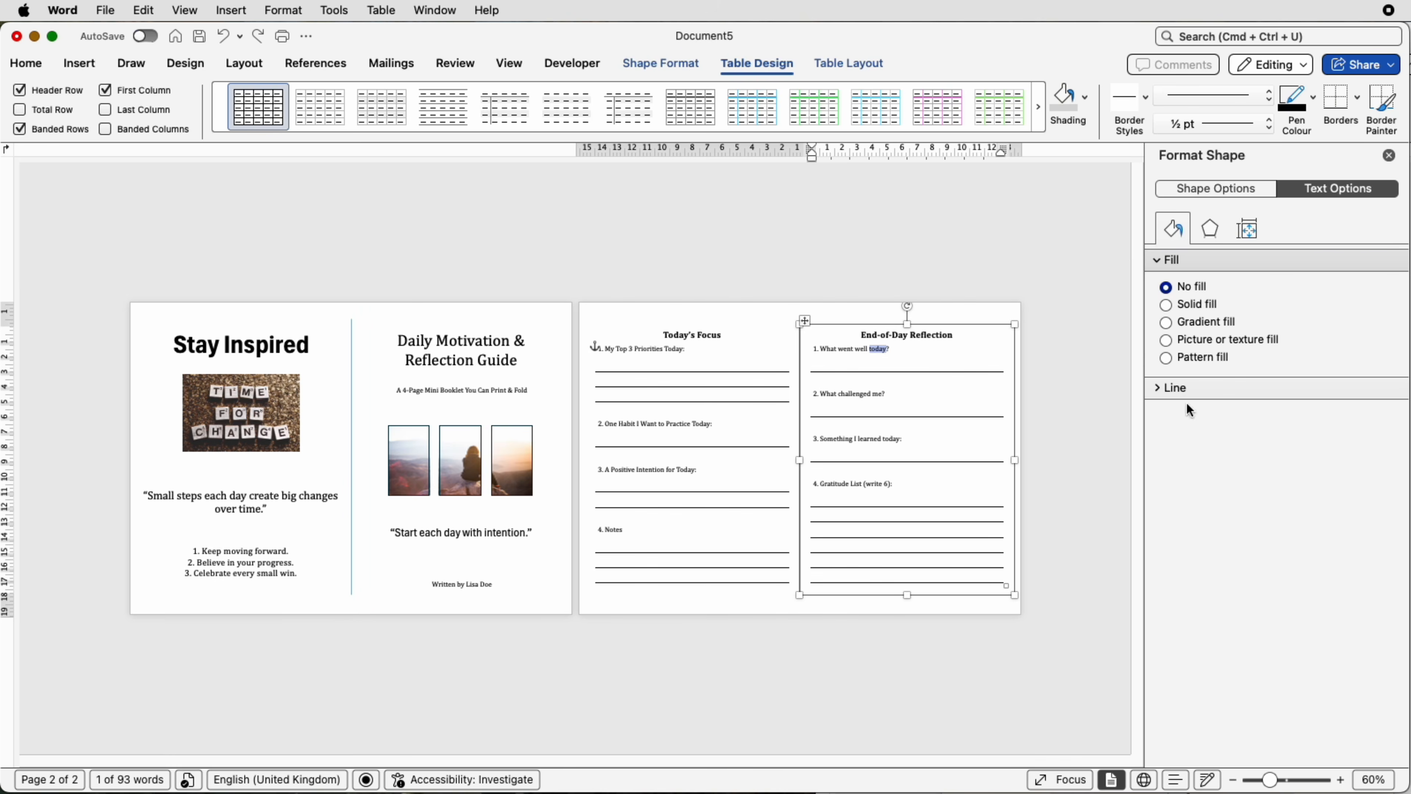
{"action": "left_click", "coordinate": [1087, 369]}
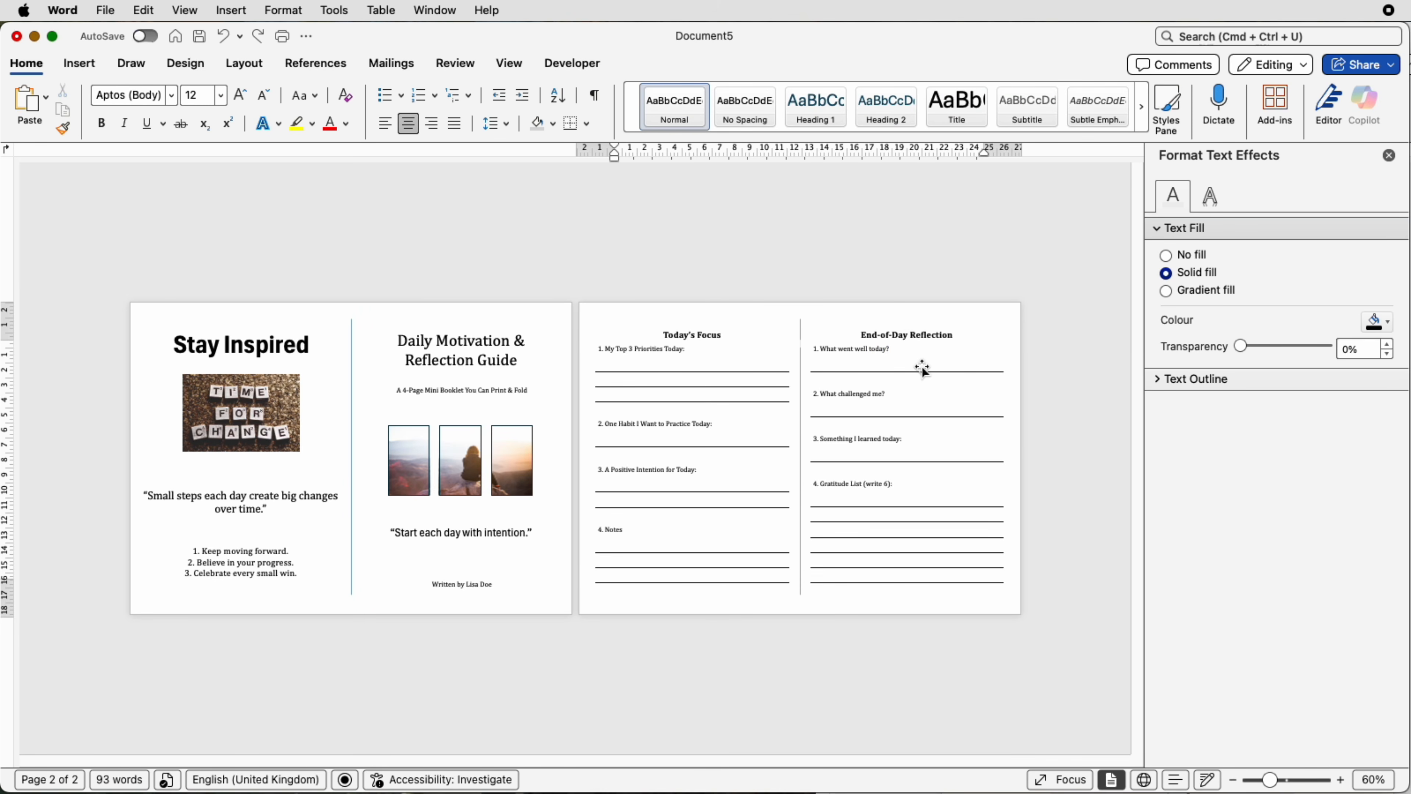
Draw a rectangle about 20.85 cm high and 29.11 cm wide covering nearly all of page 1
{"action": "left_click", "coordinate": [79, 63]}
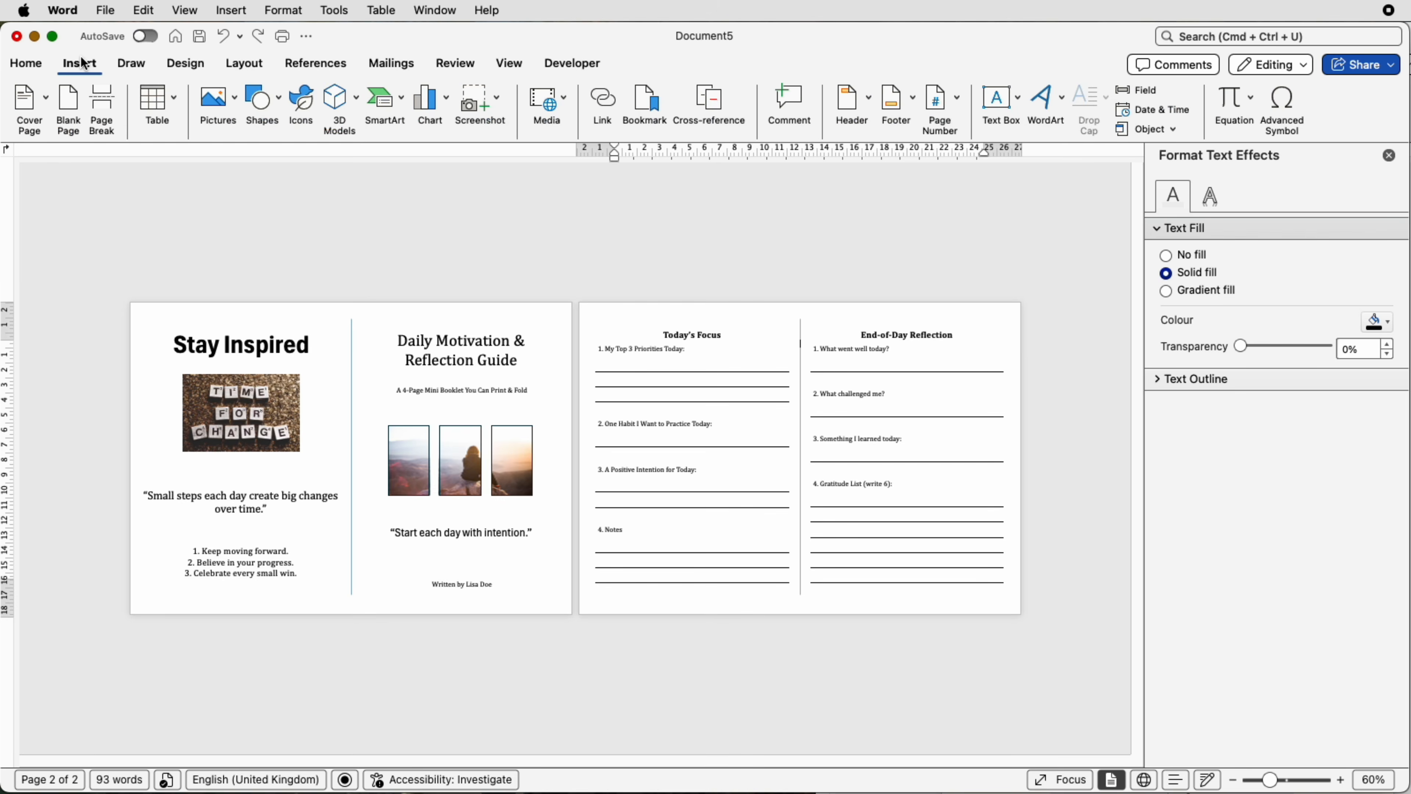
{"action": "left_click", "coordinate": [262, 102]}
{"action": "left_click", "coordinate": [272, 243]}
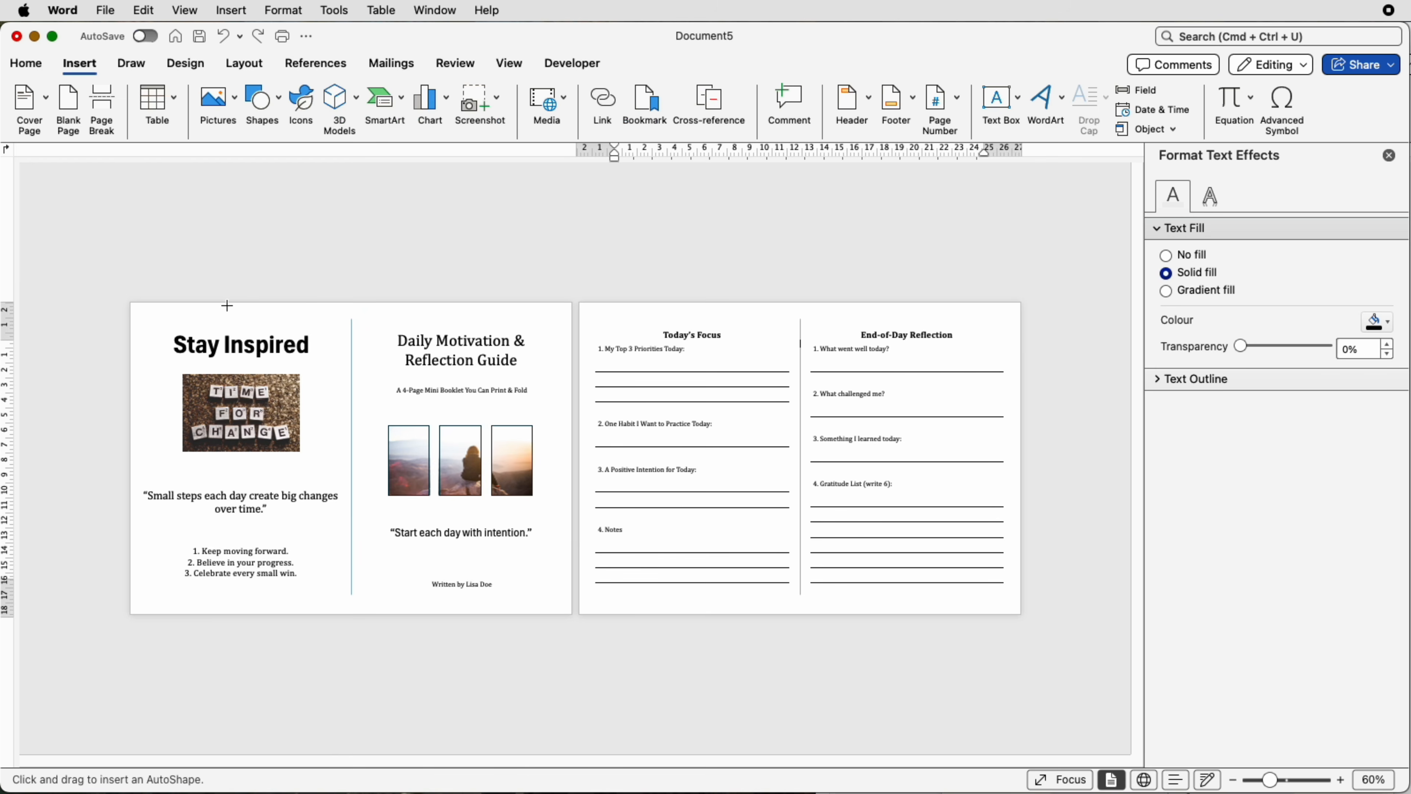
{"action": "left_click_drag", "start_coordinate": [137, 307], "coordinate": [575, 609]}
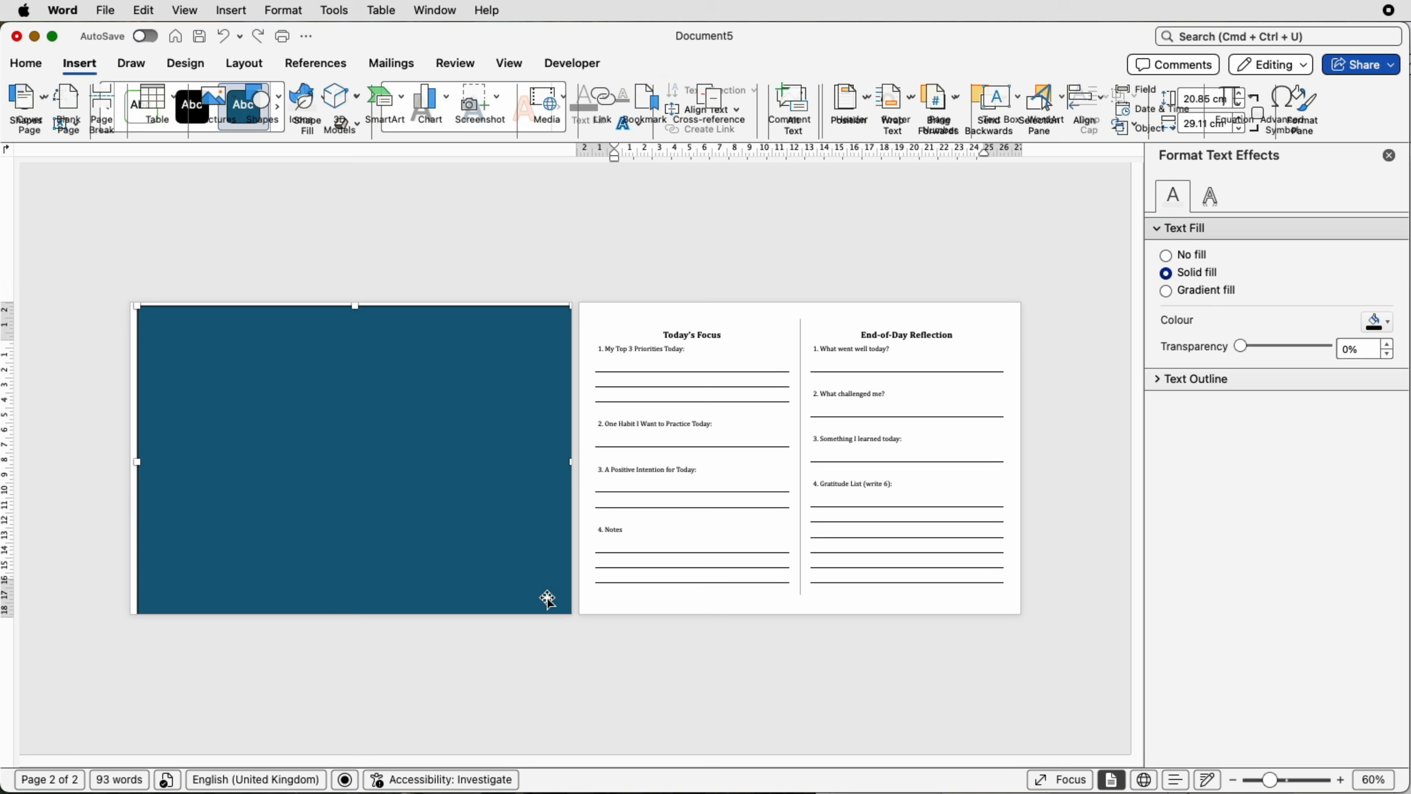
Copy the page-sized blue rectangle onto page 2 and stretch the copy to about 29.95 cm wide, covering the whole page
{"action": "left_click_drag", "start_coordinate": [399, 485], "coordinate": [844, 480]}
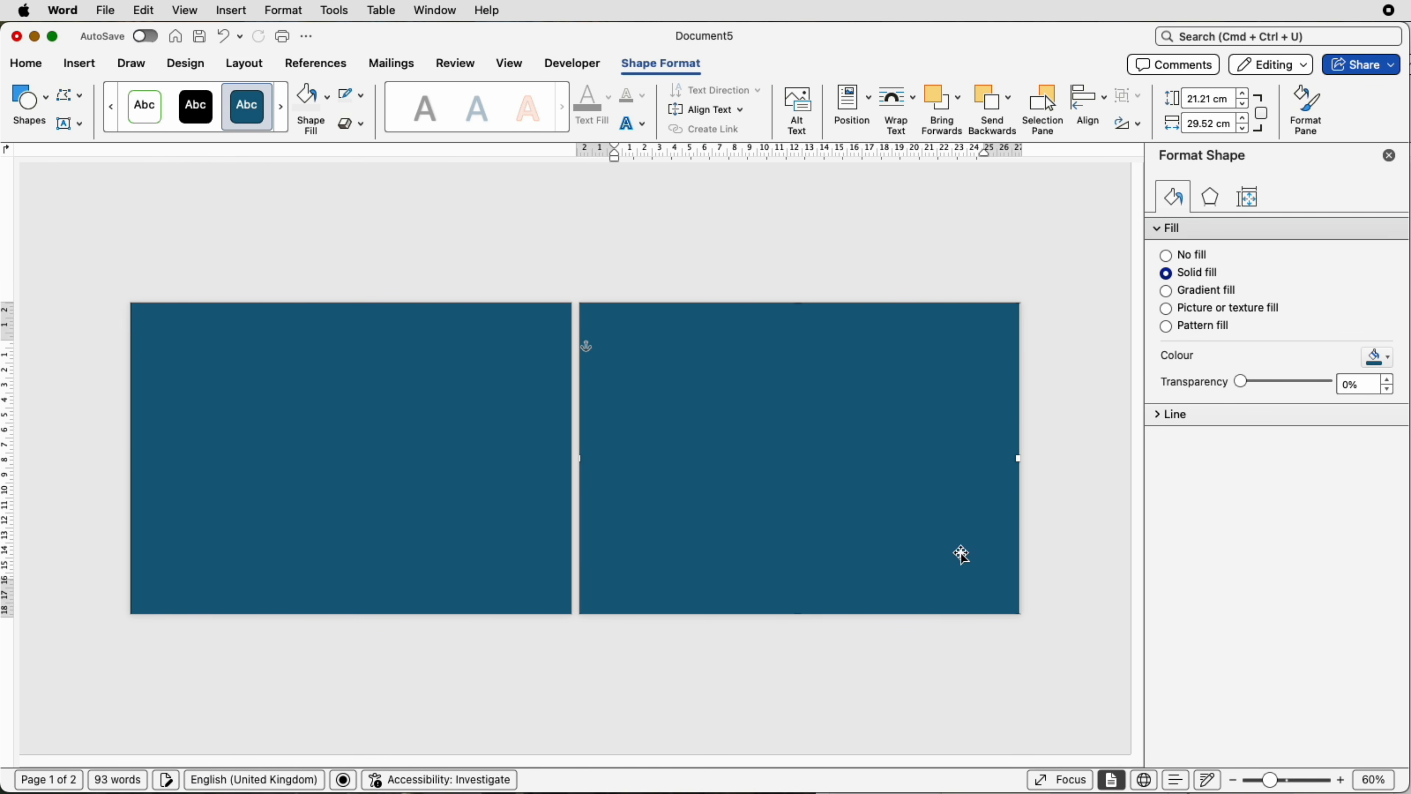
{"action": "left_click_drag", "start_coordinate": [1017, 459], "coordinate": [1024, 460]}
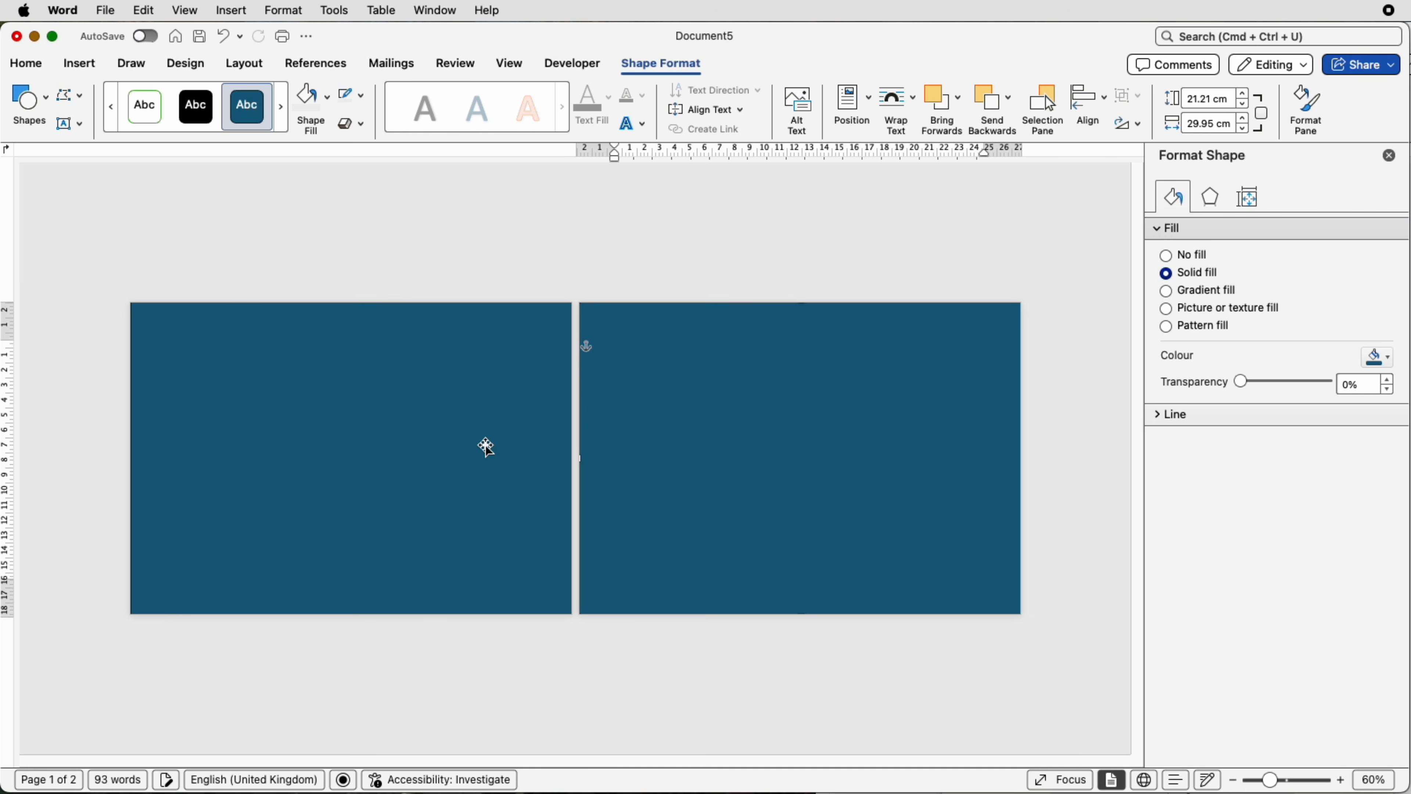
Fill both page-sized rectangles with the recently used pinkish beige
{"action": "left_click", "coordinate": [459, 443], "text": "shift"}
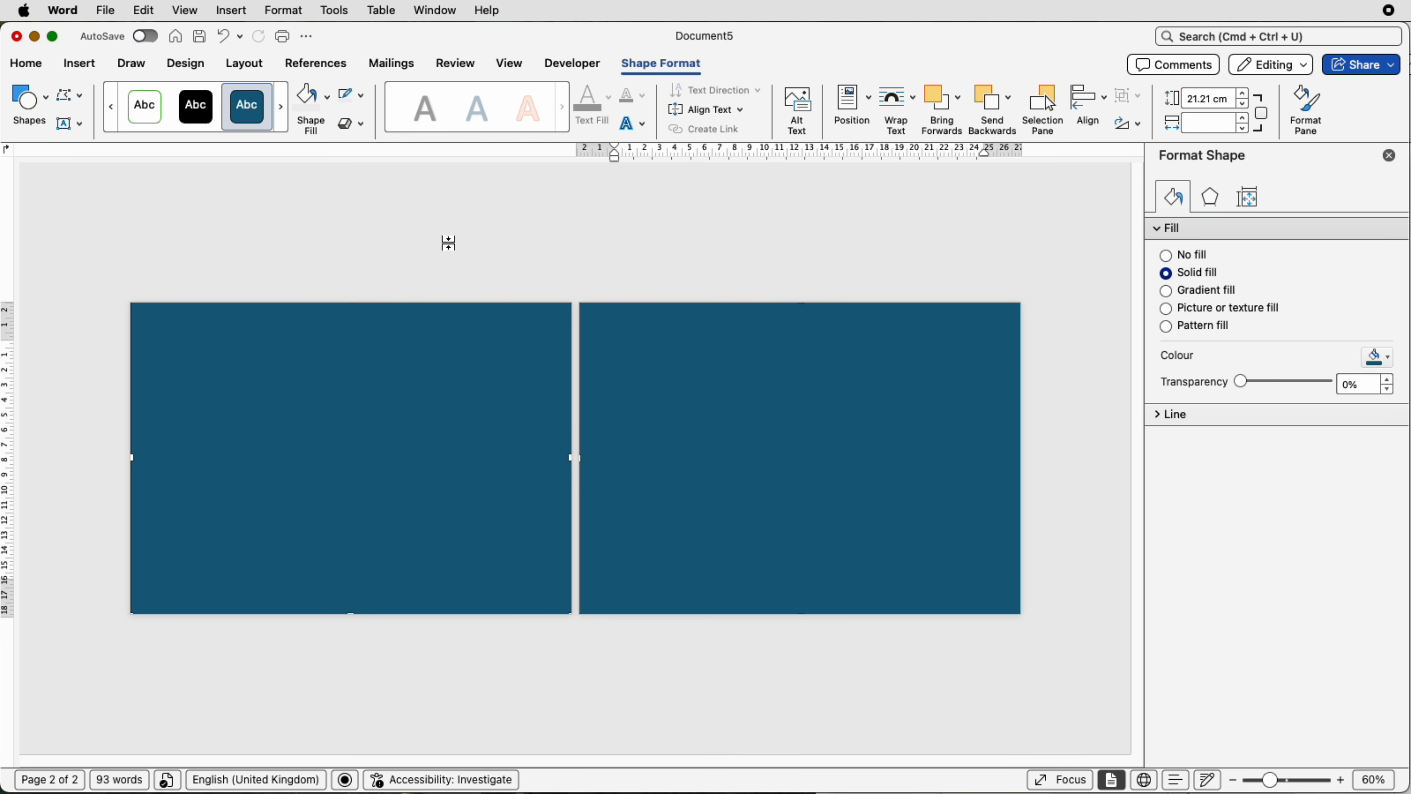
{"action": "left_click", "coordinate": [329, 105]}
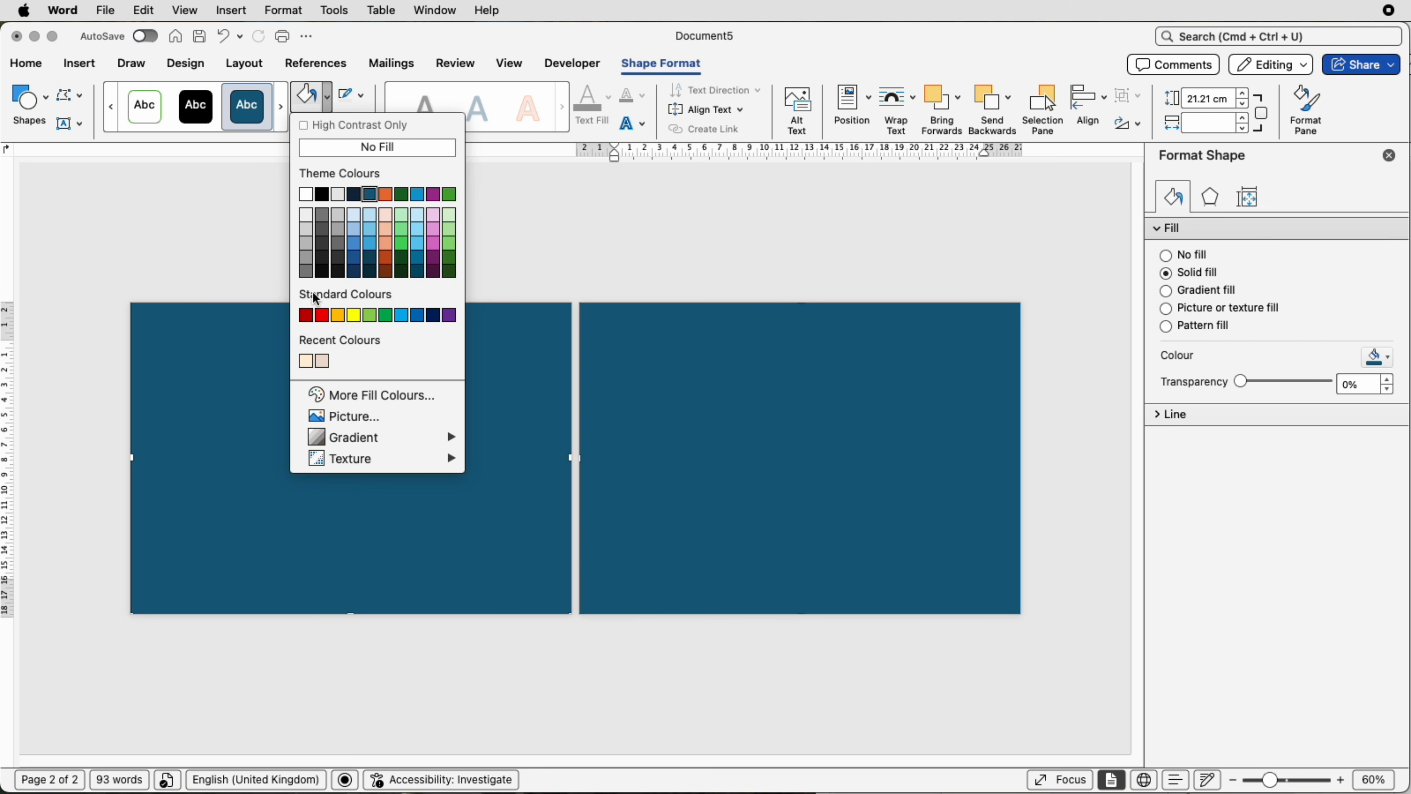
{"action": "left_click", "coordinate": [323, 361]}
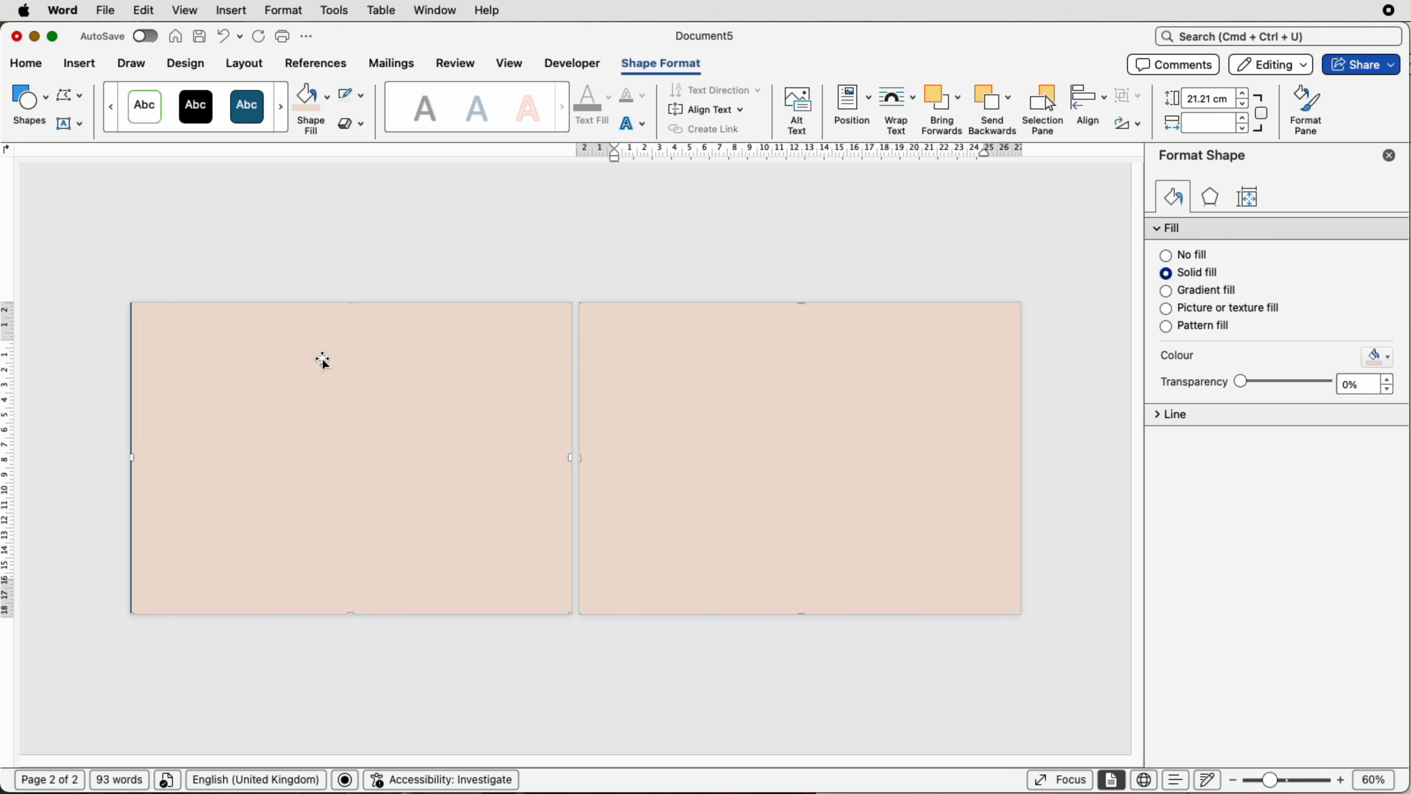
Stretch the rectangles' left side to cover the edge of page 1 and send both to the back
{"action": "left_click_drag", "start_coordinate": [130, 457], "coordinate": [126, 457]}
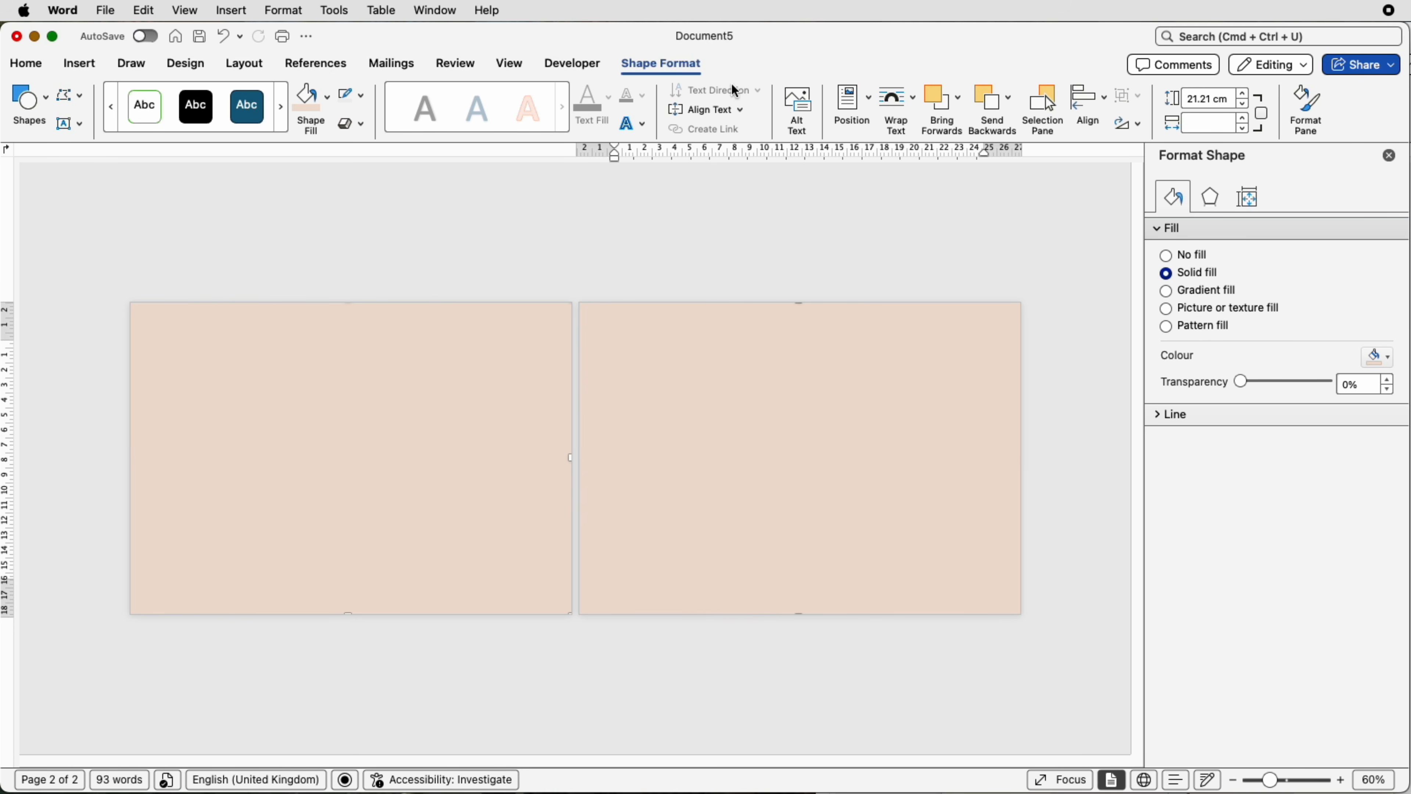
{"action": "left_click", "coordinate": [1009, 98]}
{"action": "left_click", "coordinate": [1026, 149]}
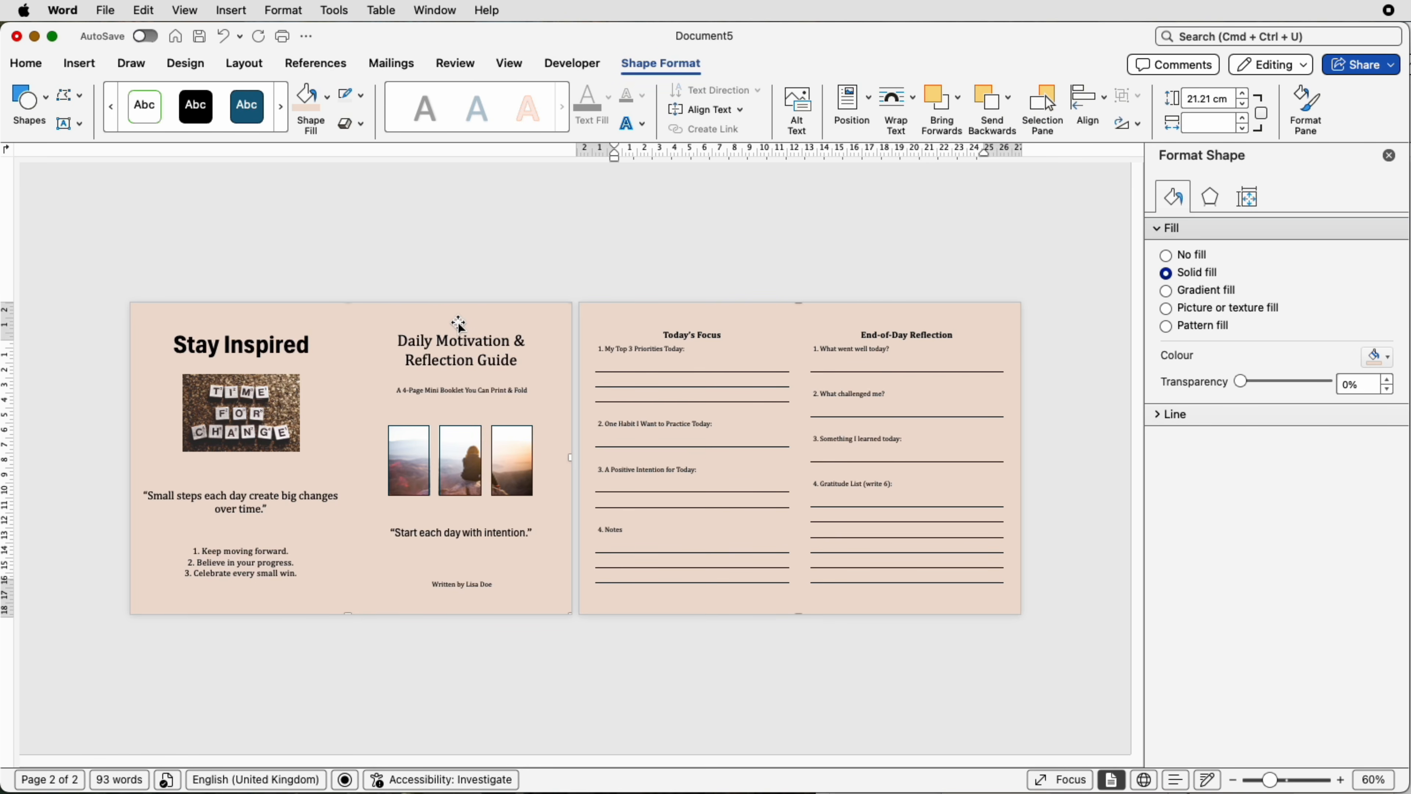
{"action": "left_click", "coordinate": [185, 63]}
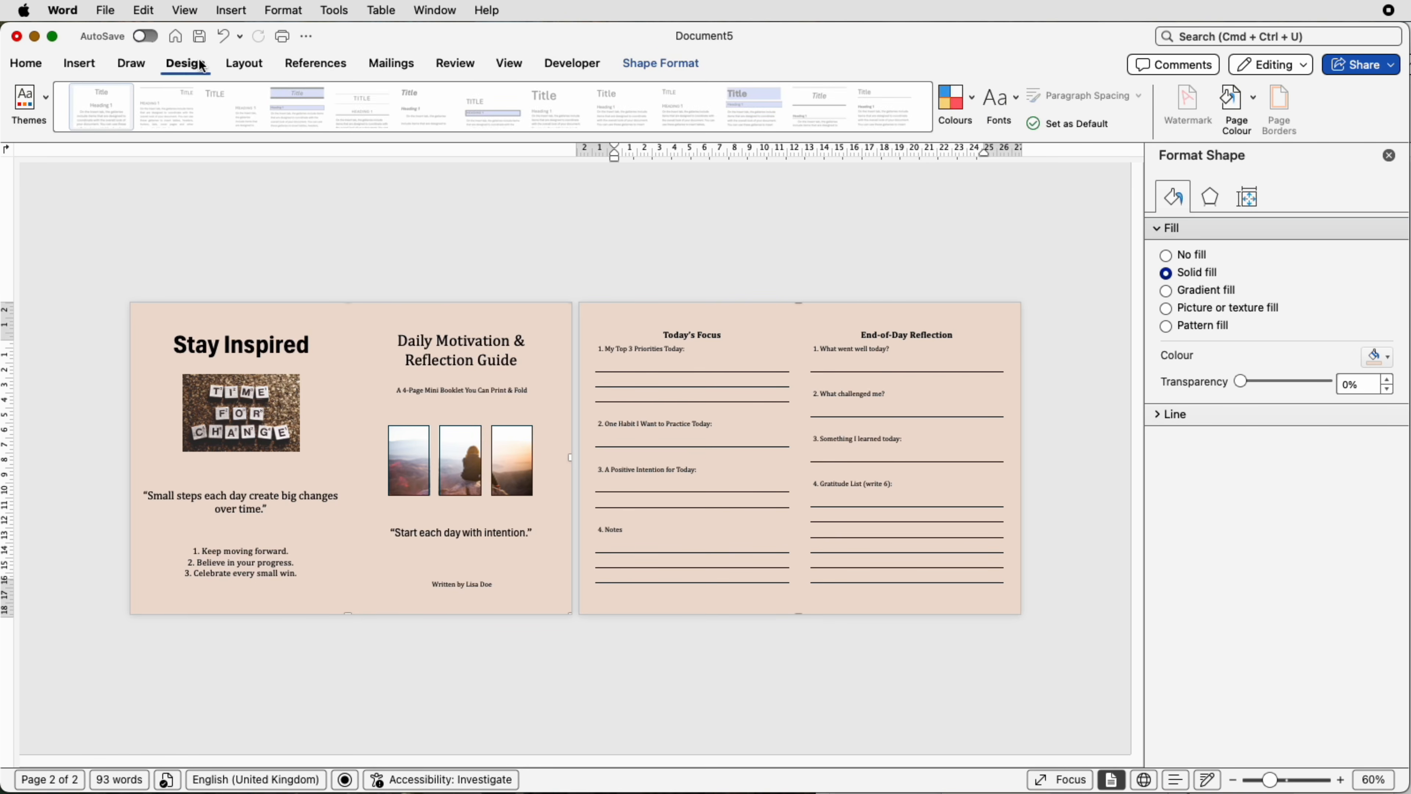
{"action": "left_click", "coordinate": [558, 218]}
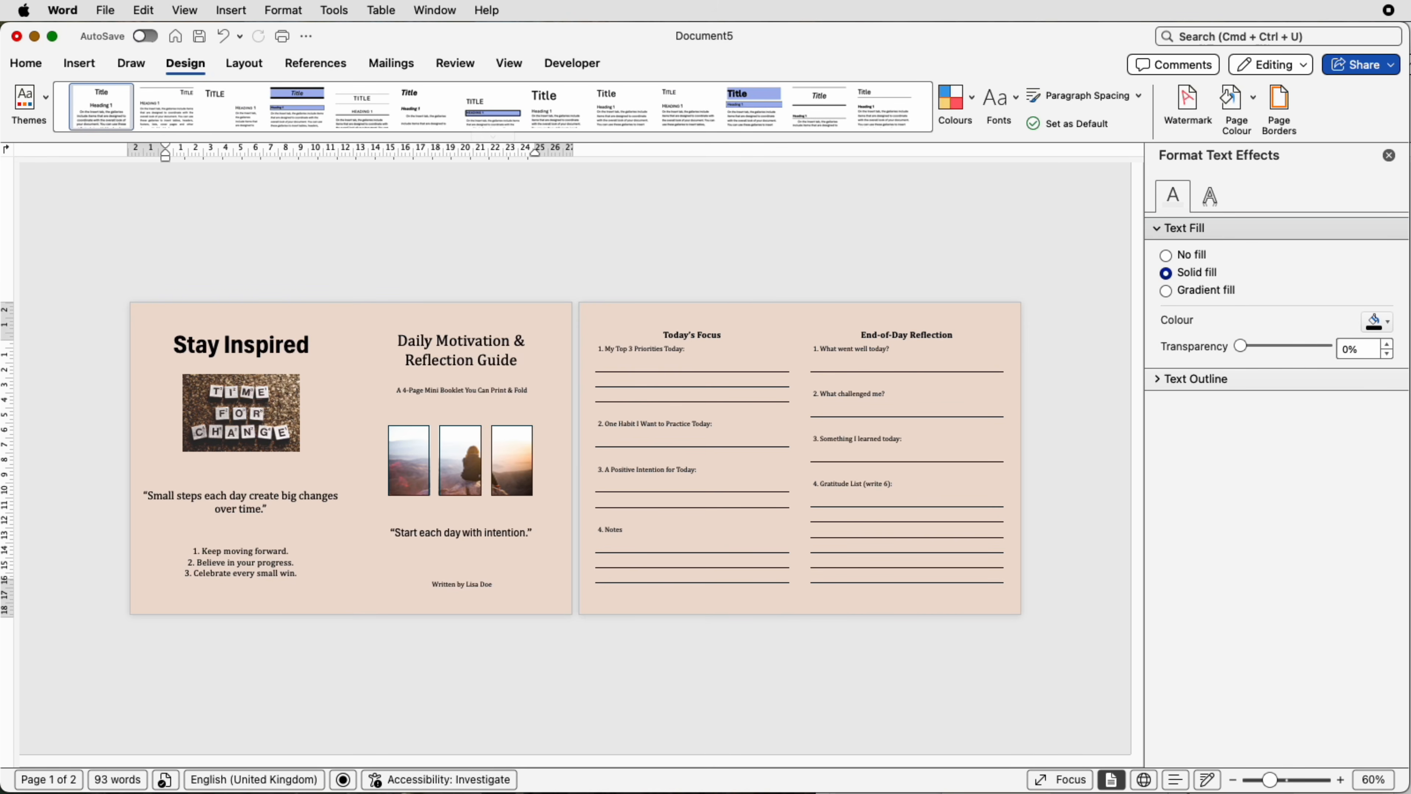
{"action": "left_click", "coordinate": [1253, 98]}
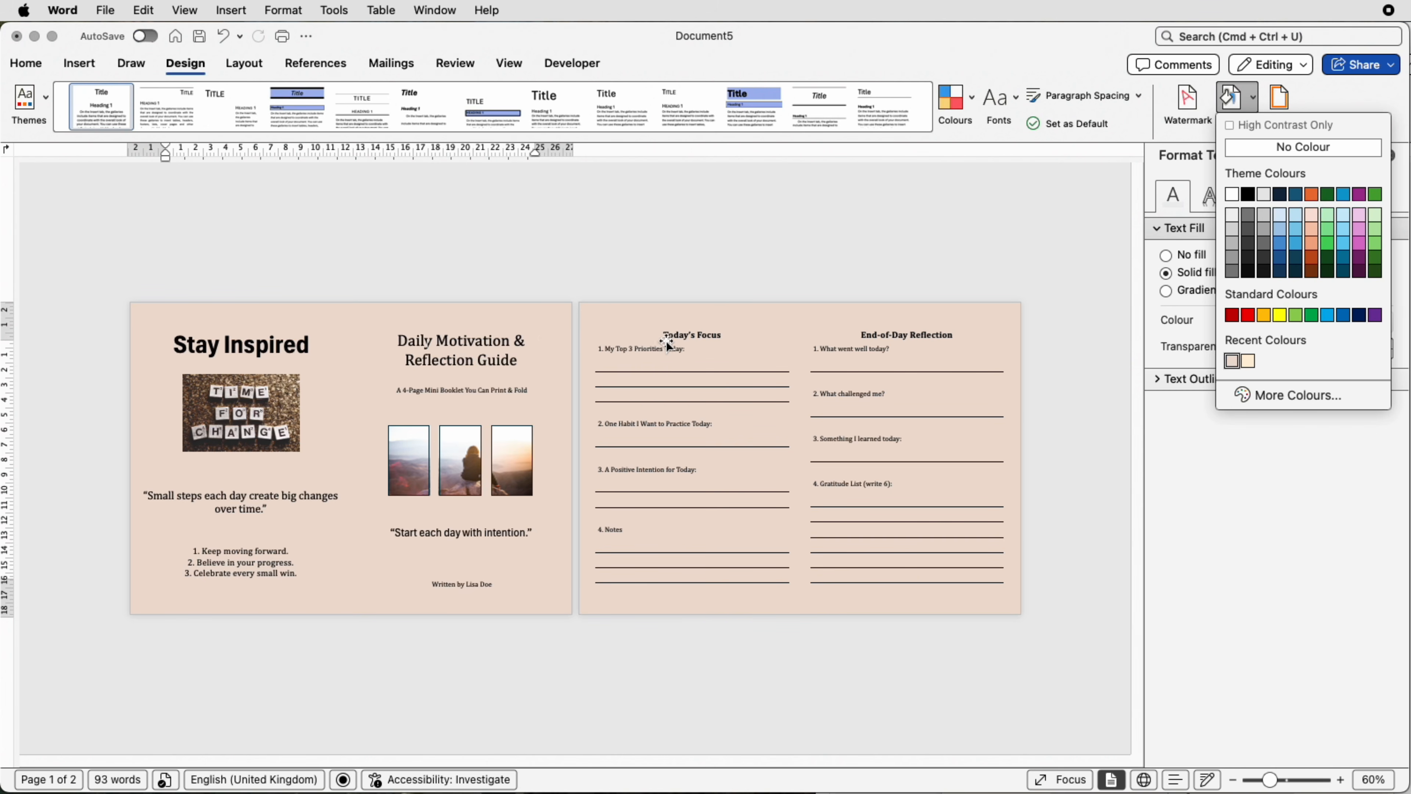
{"action": "left_click", "coordinate": [581, 247]}
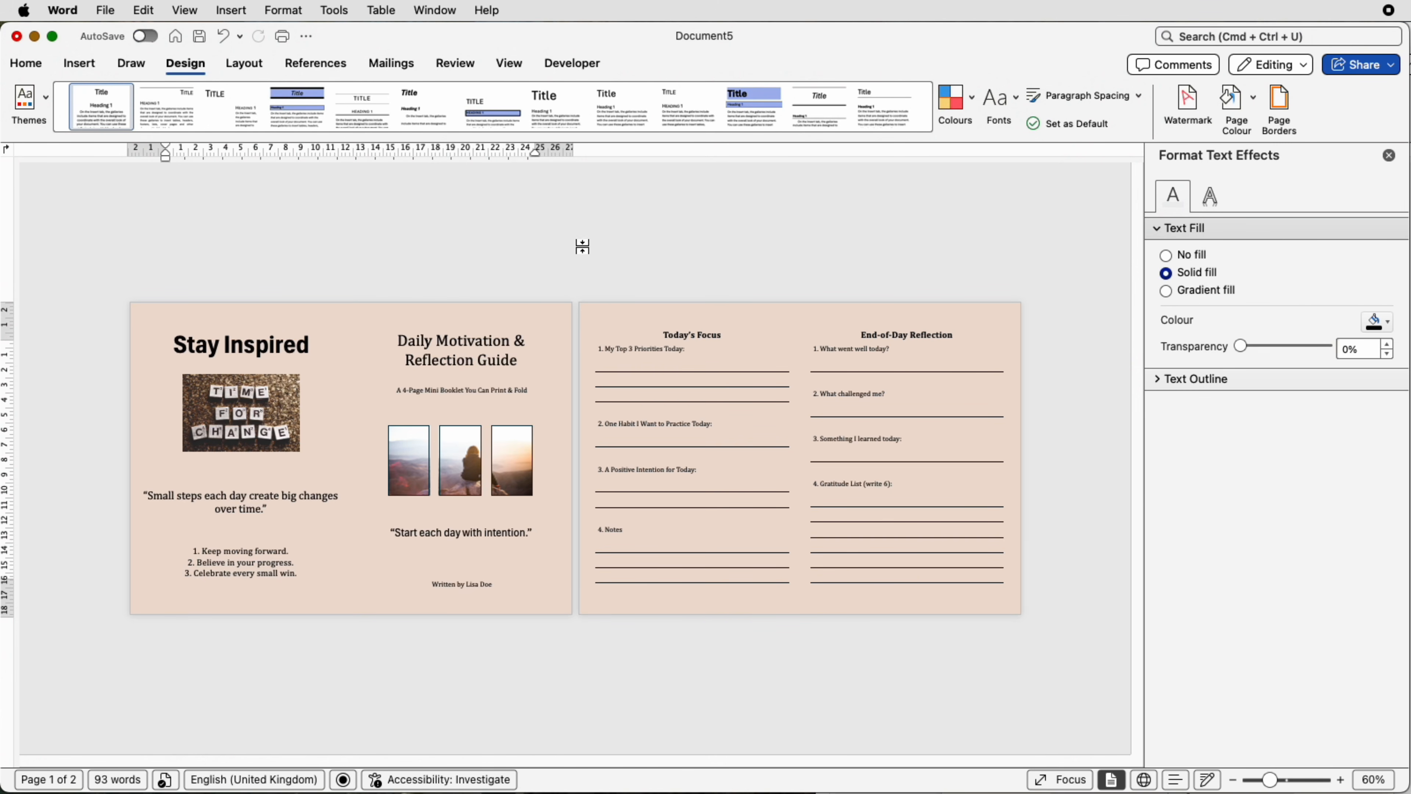
Draw an oval about 15.88 cm high and 10.52 cm wide on the back page, partly off page 1's left edge
{"action": "left_click", "coordinate": [79, 64]}
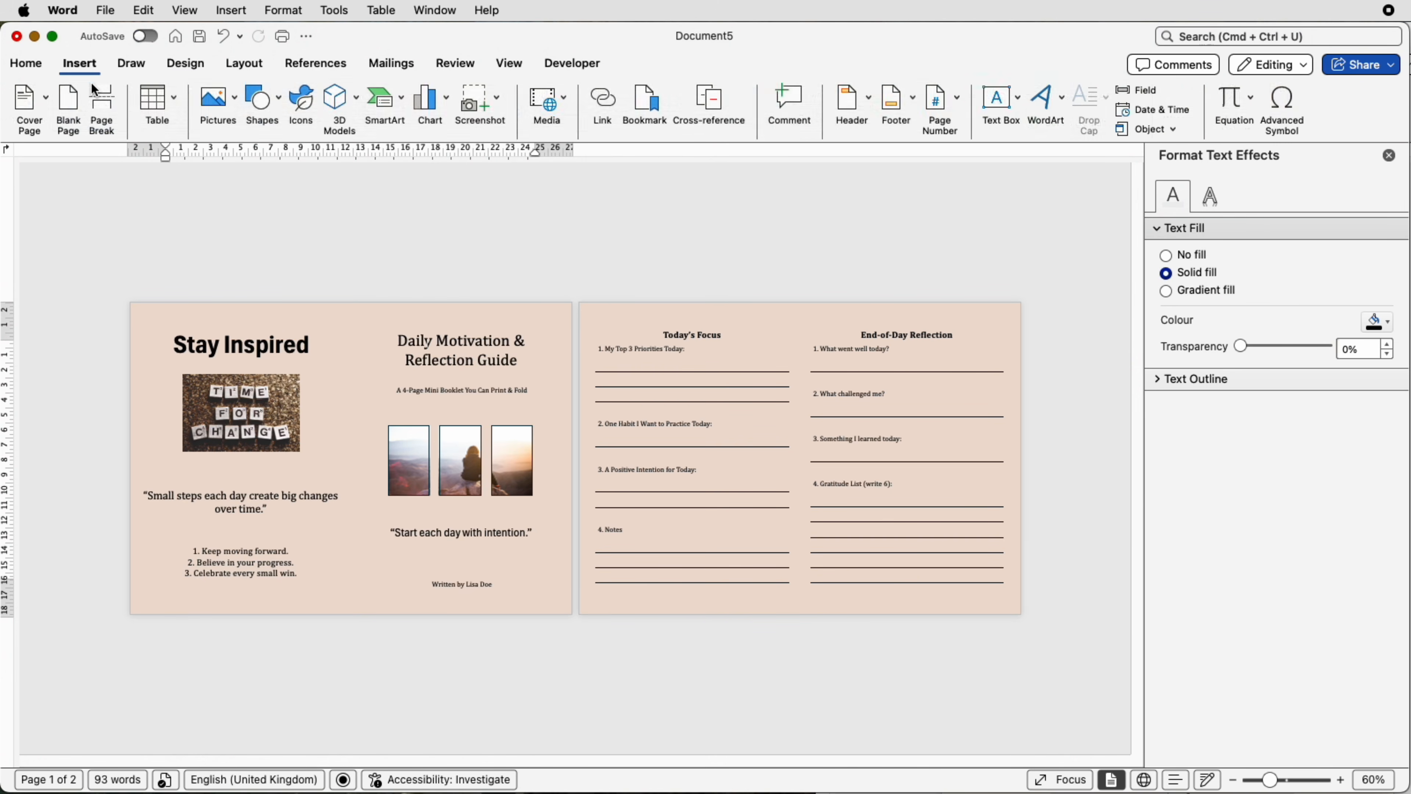
{"action": "left_click", "coordinate": [268, 115]}
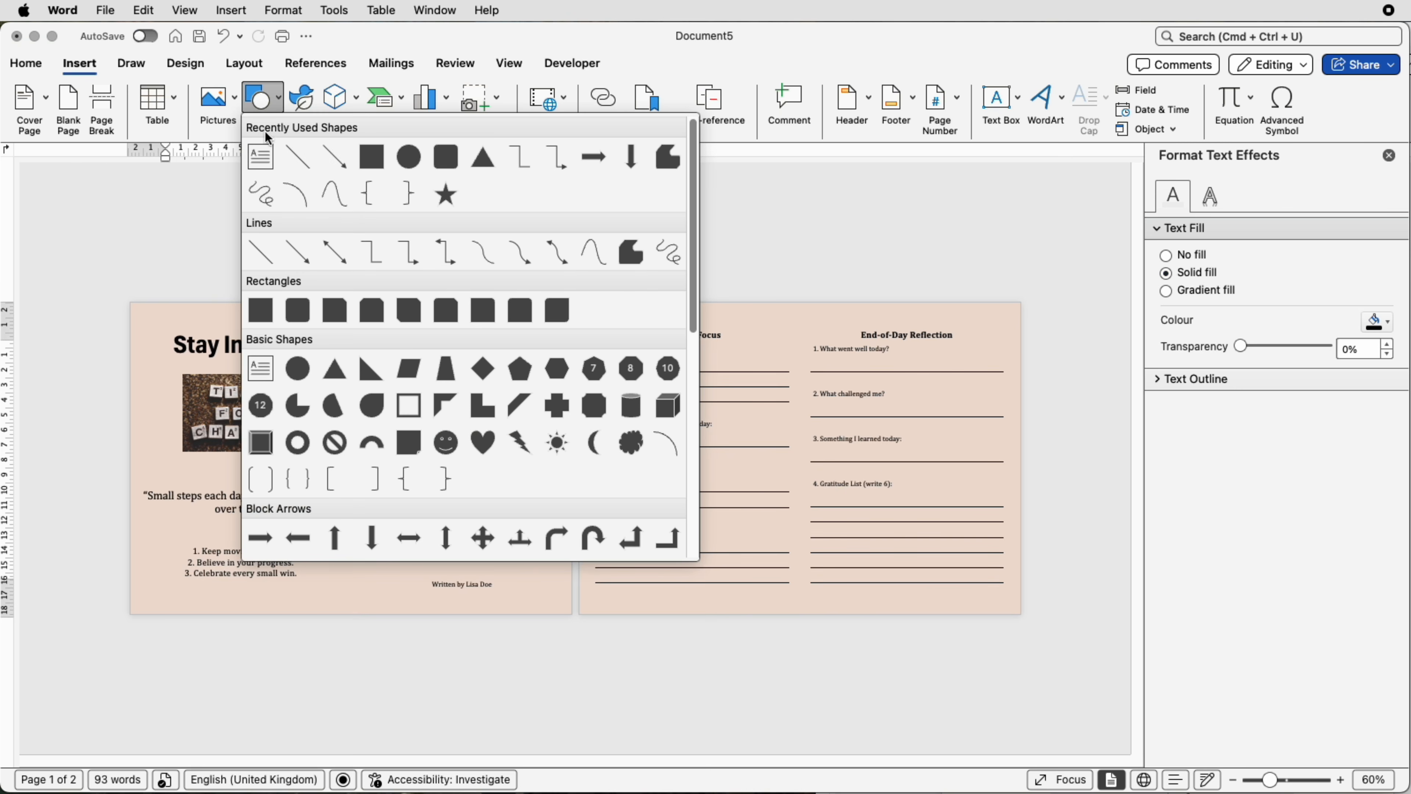
{"action": "left_click", "coordinate": [297, 367]}
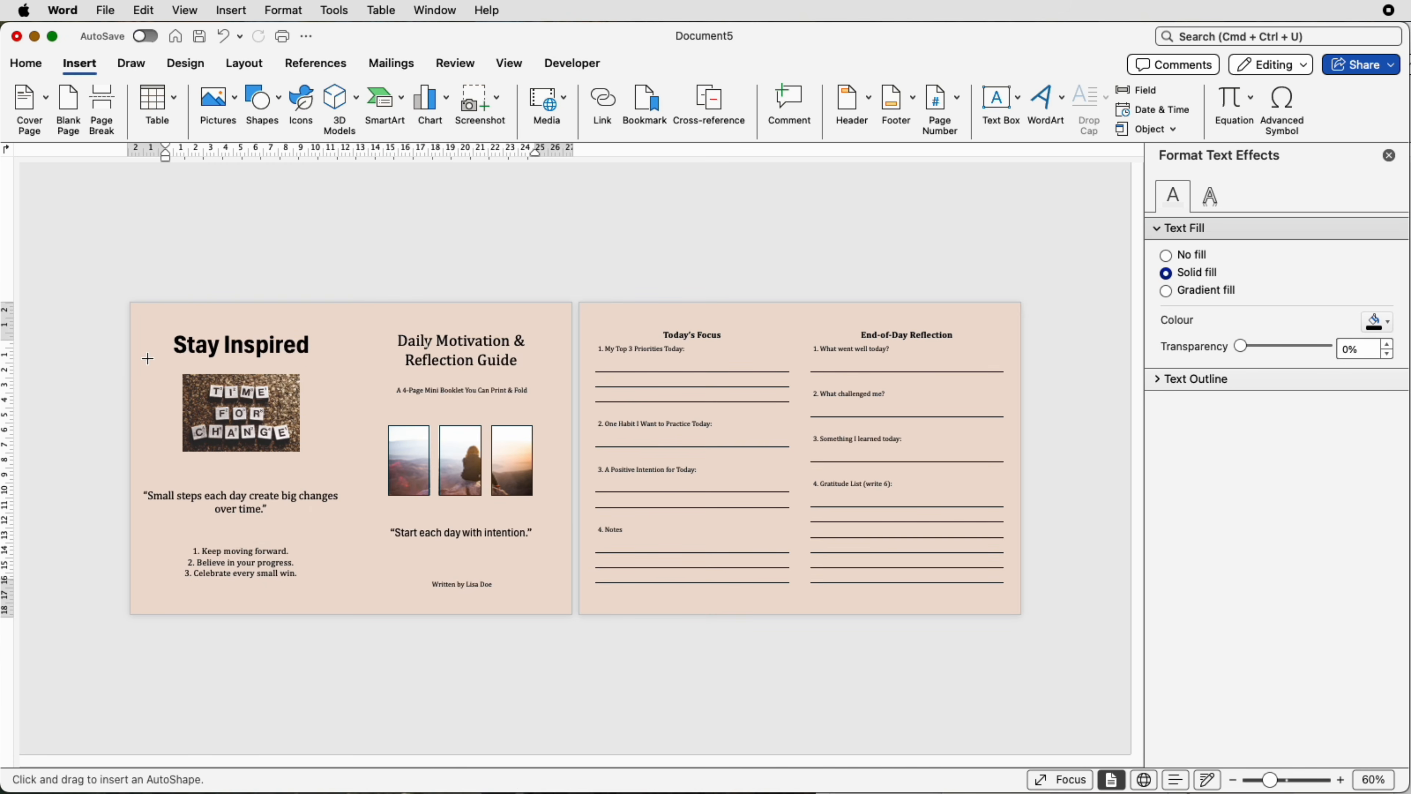
{"action": "mouse_move", "coordinate": [147, 359]}
{"action": "left_mouse_down"}
{"action": "mouse_move", "coordinate": [260, 583]}
{"action": "mouse_move", "coordinate": [304, 593]}
{"action": "left_mouse_up"}
{"action": "left_click_drag", "start_coordinate": [249, 493], "coordinate": [194, 482]}
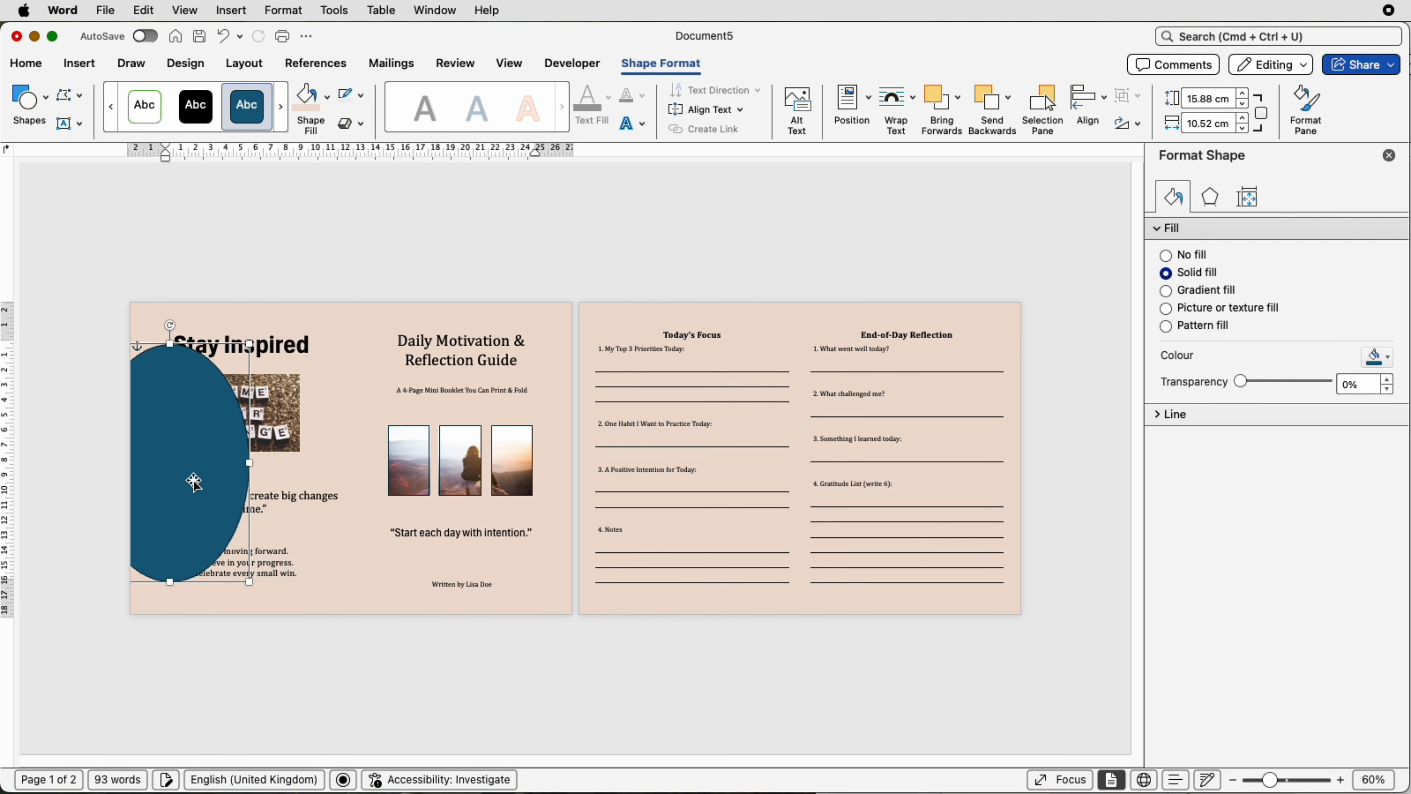
Remove the oval's outline and fill it with the recently used cream colour
{"action": "left_click", "coordinate": [361, 96]}
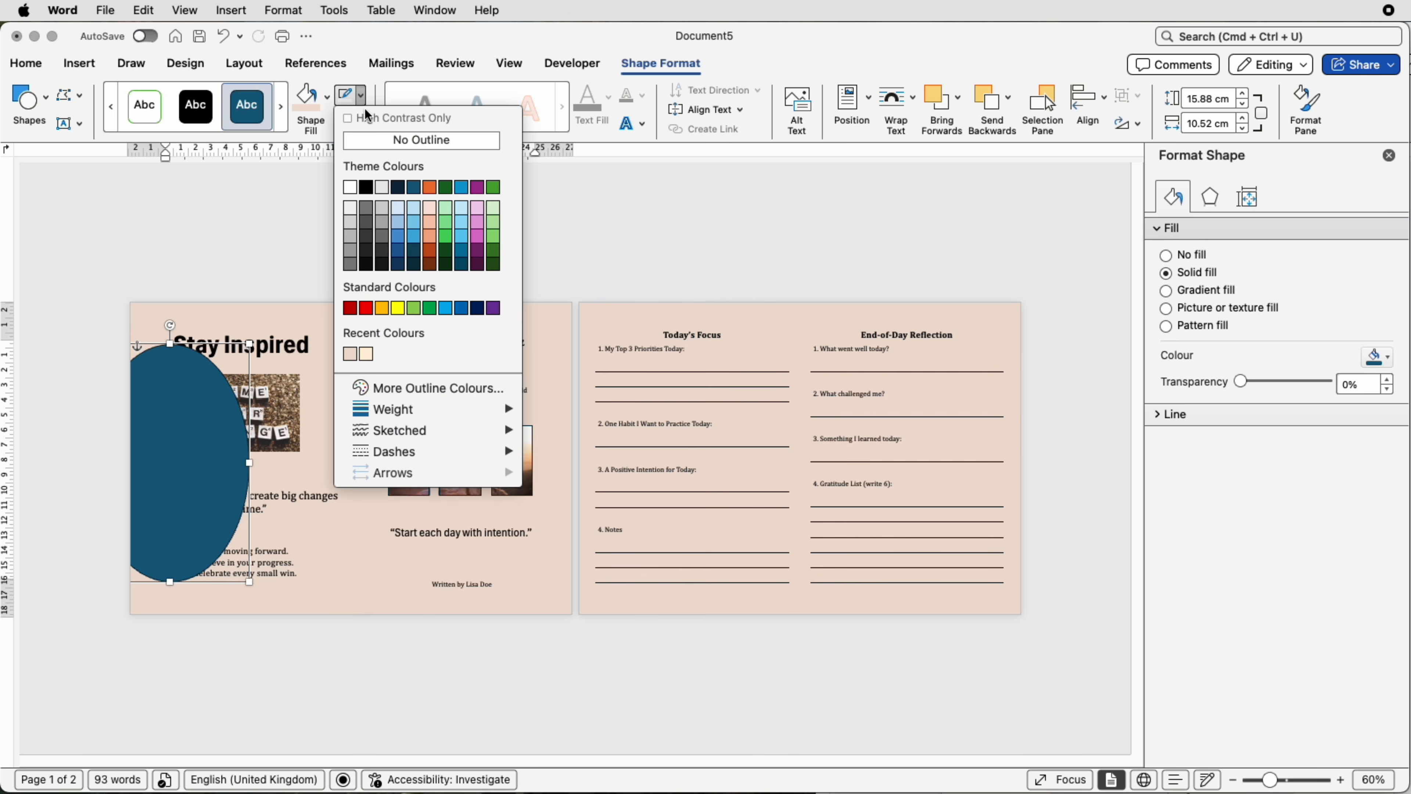
{"action": "left_click", "coordinate": [369, 142]}
{"action": "left_click", "coordinate": [329, 109]}
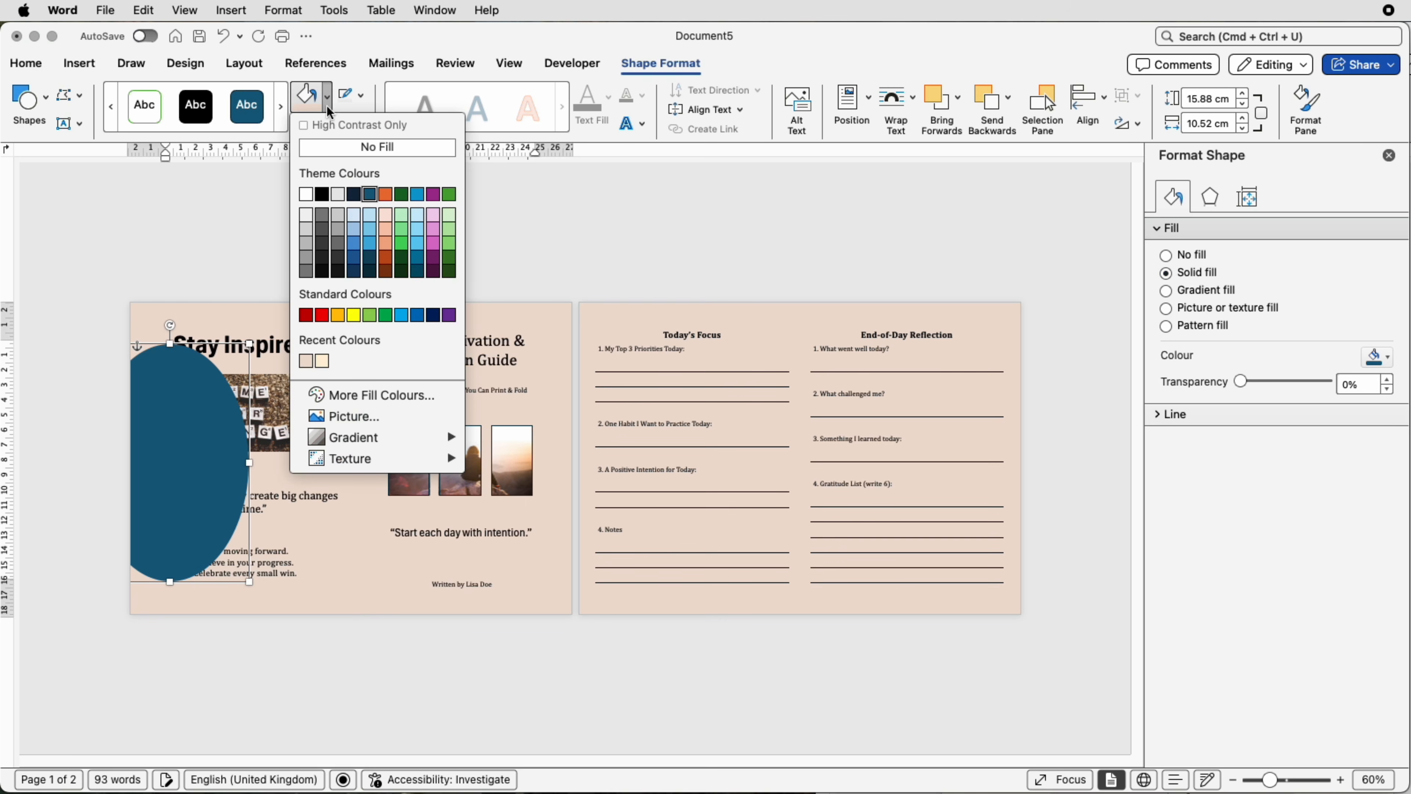
{"action": "left_click", "coordinate": [322, 362]}
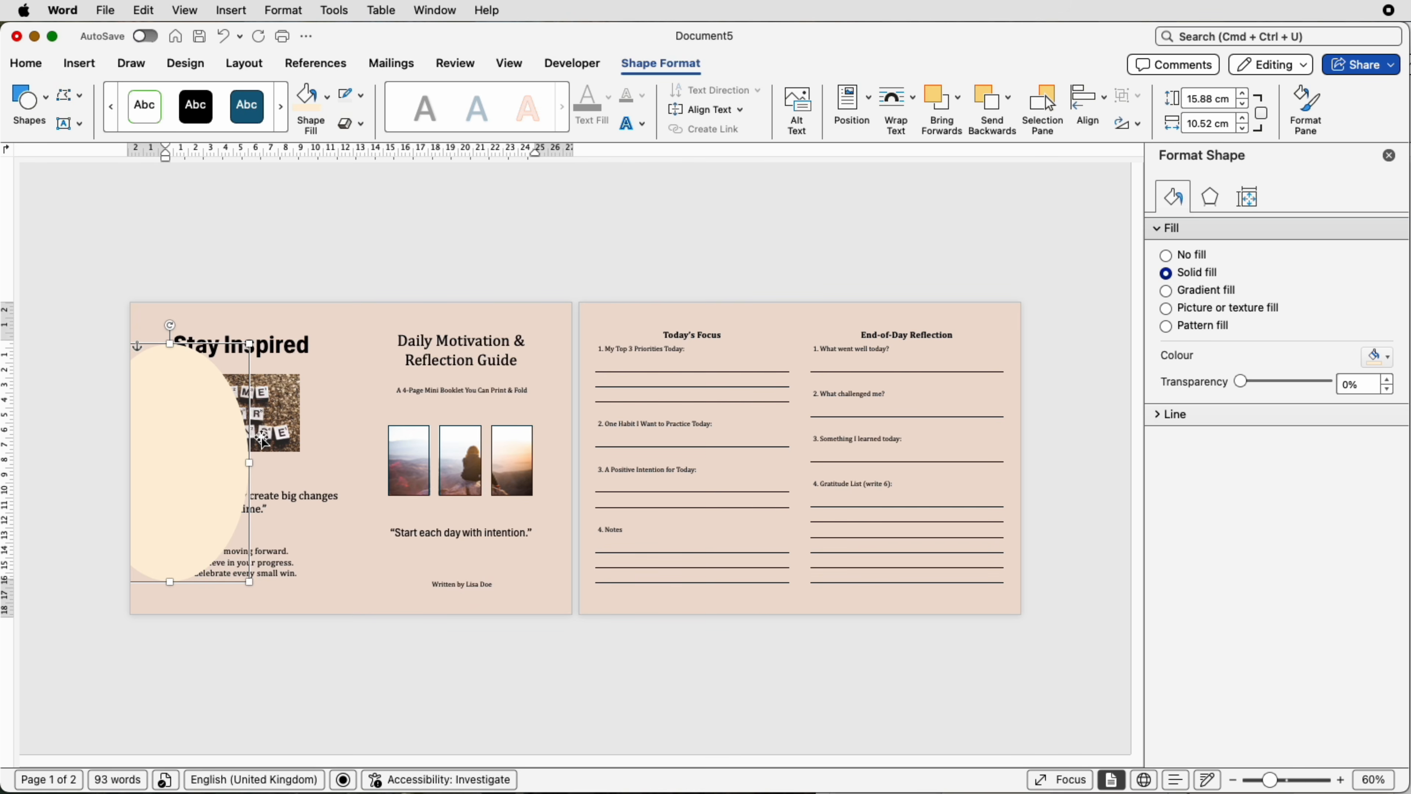
{"action": "left_click", "coordinate": [328, 103]}
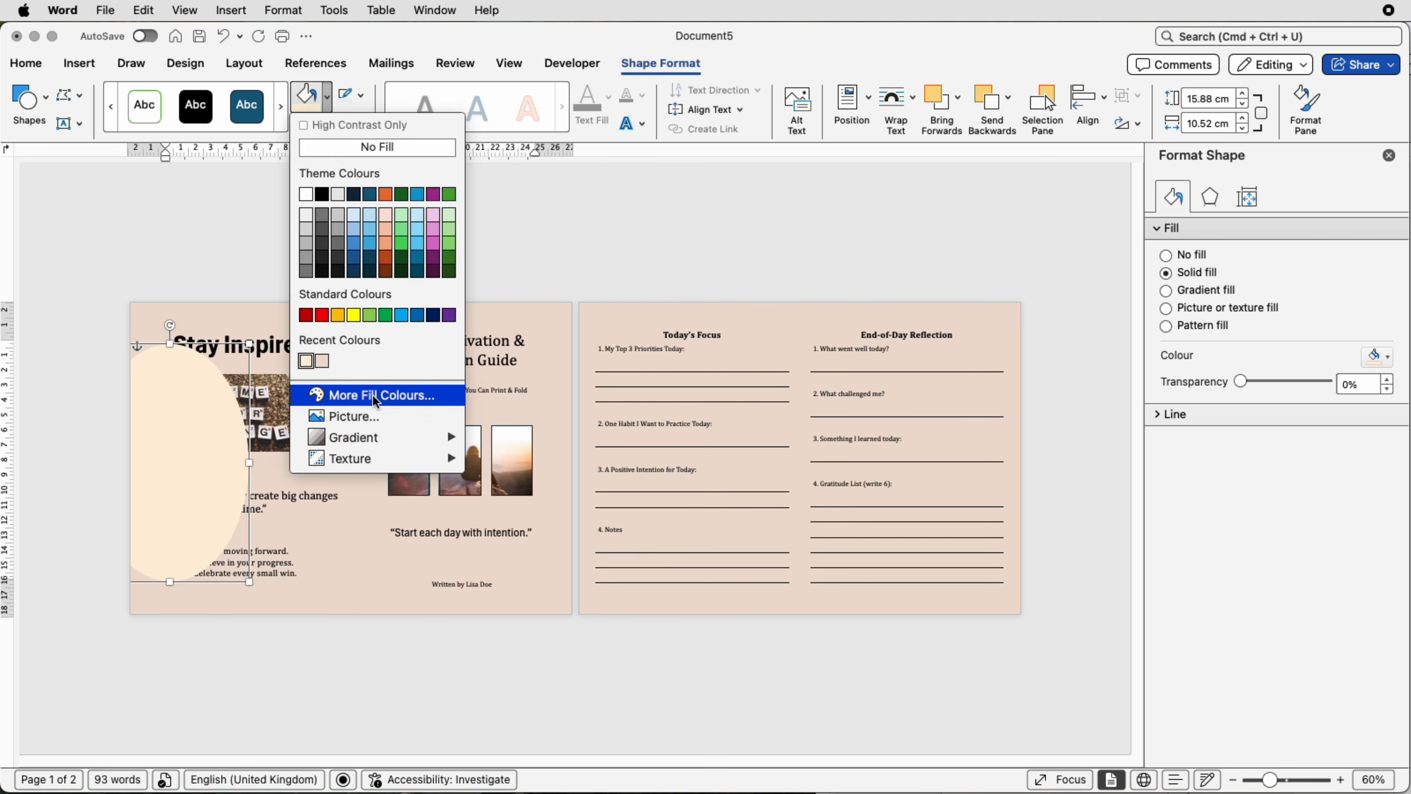
{"action": "left_click", "coordinate": [369, 396]}
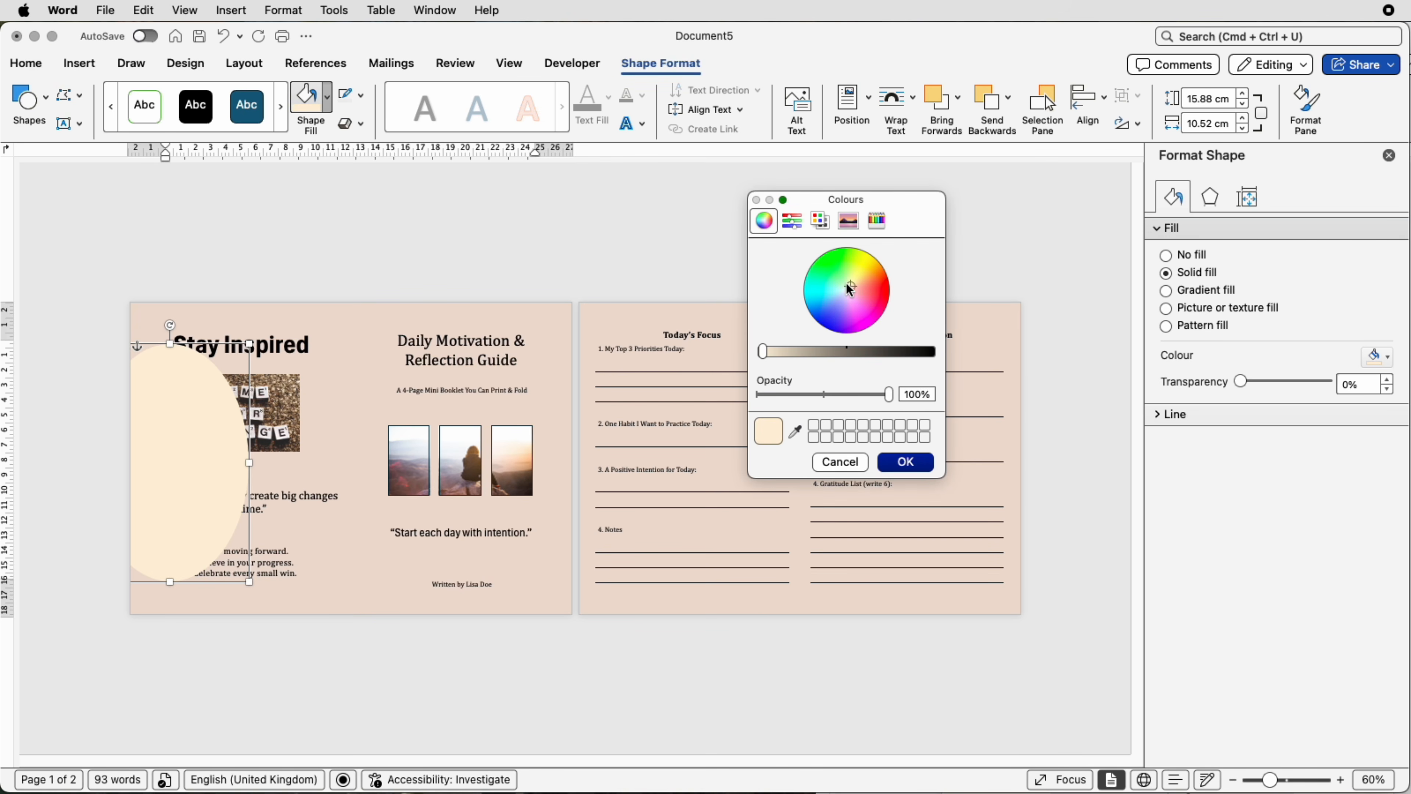
{"action": "mouse_move", "coordinate": [852, 289]}
{"action": "left_mouse_down"}
{"action": "mouse_move", "coordinate": [875, 280]}
{"action": "mouse_move", "coordinate": [839, 268]}
{"action": "mouse_move", "coordinate": [838, 299]}
{"action": "left_mouse_up"}
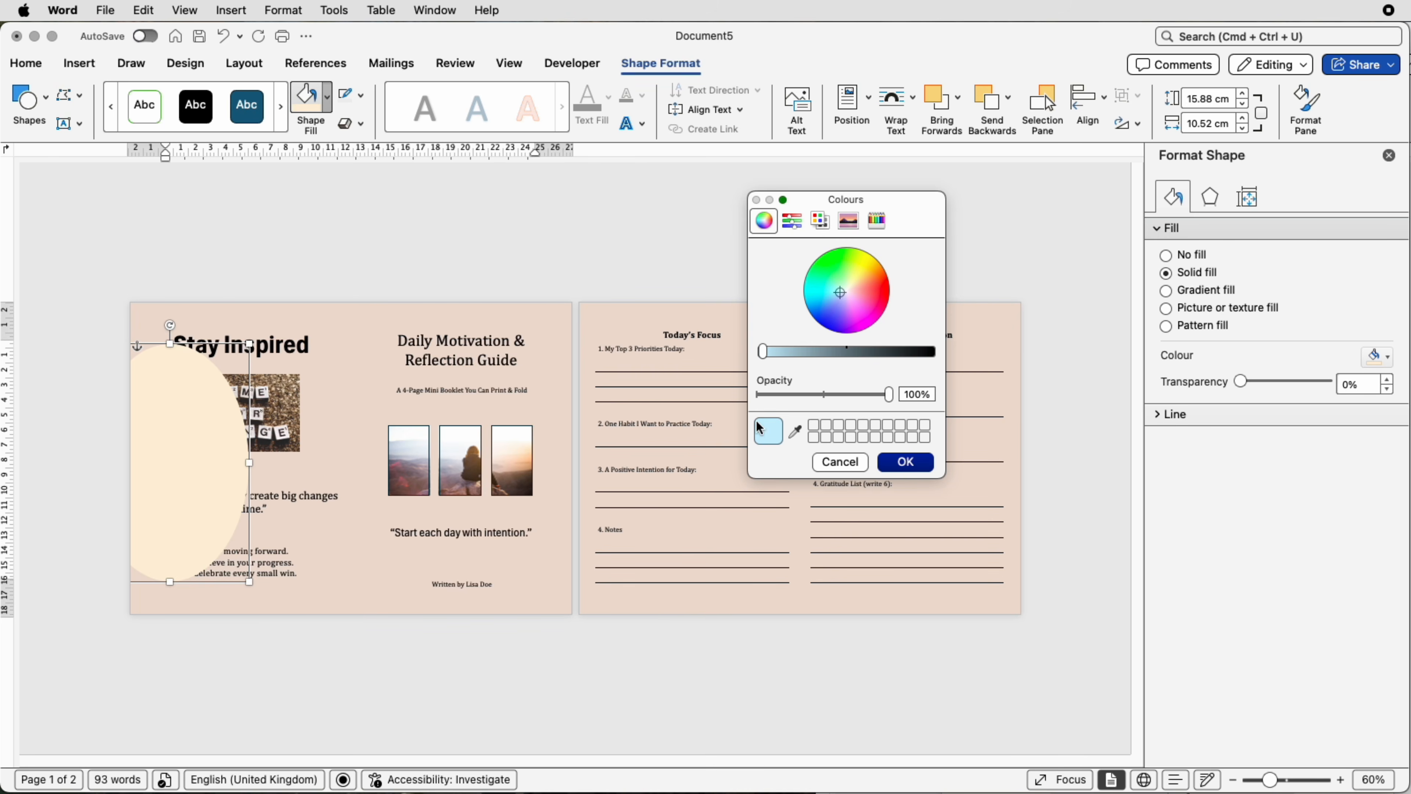
{"action": "left_click", "coordinate": [840, 462]}
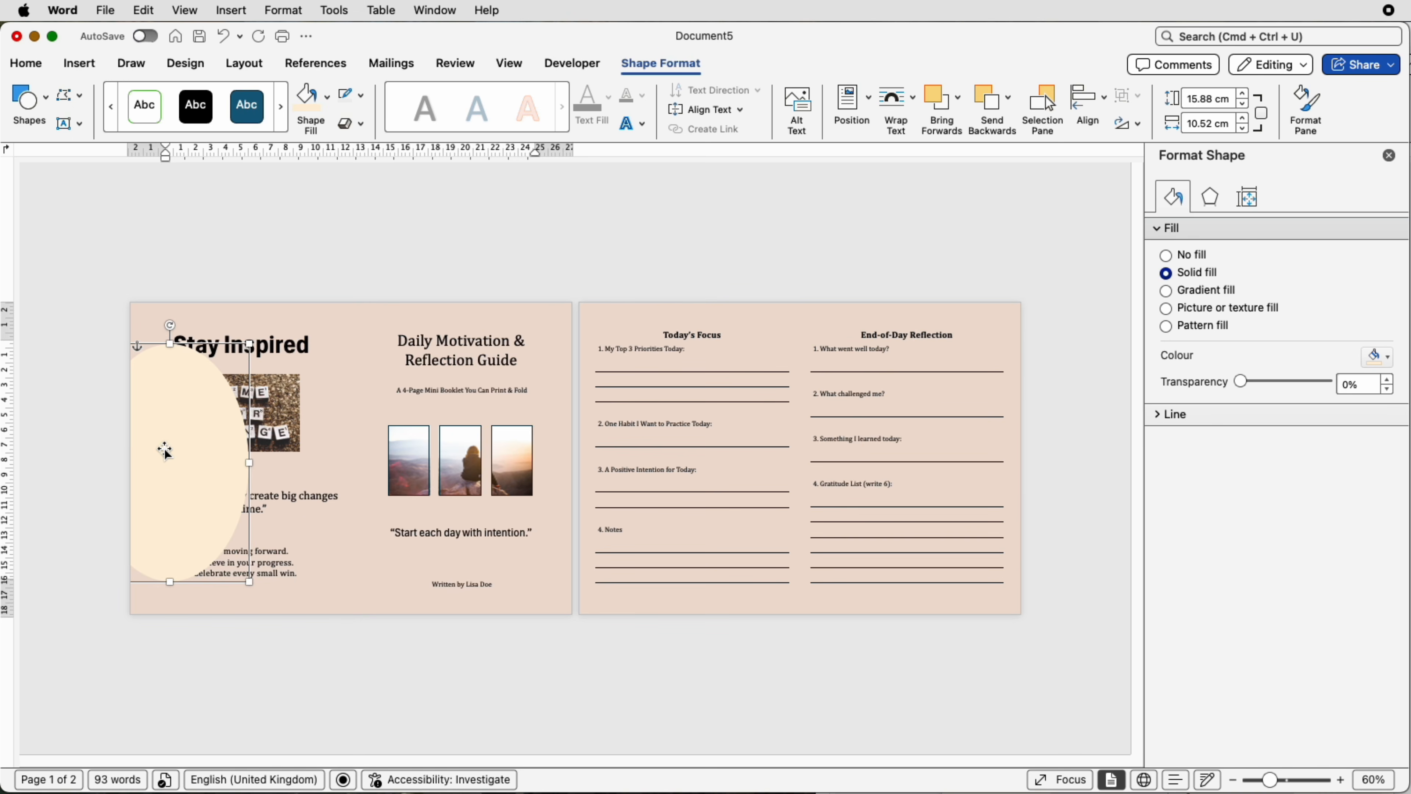
Copy the cream oval once onto the front cover and twice onto page 2
{"action": "left_click_drag", "start_coordinate": [165, 451], "coordinate": [919, 493]}
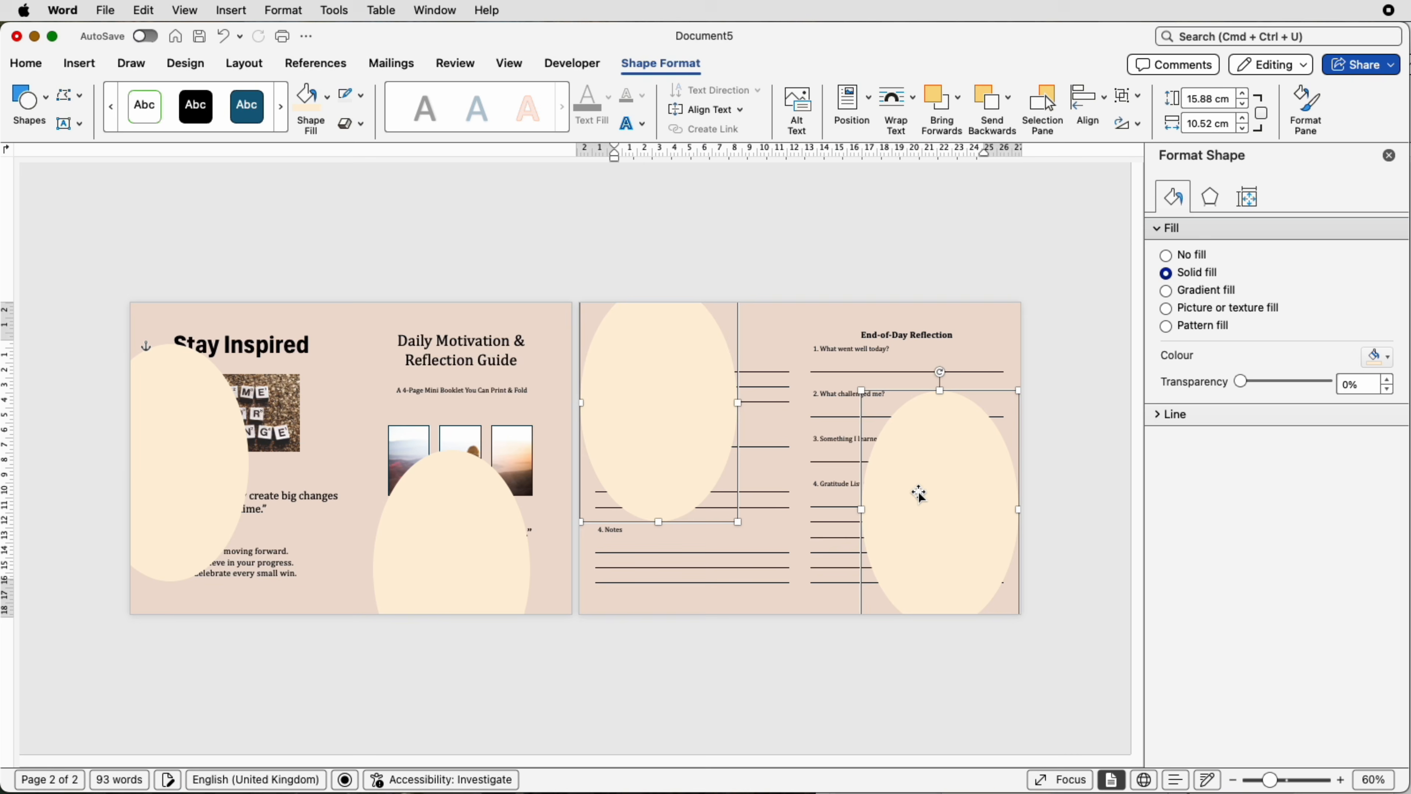
Resize the back-page oval to about 7.97 × 12.11 cm around the numbered list and flatten a copy over the "Stay Inspired" title
{"action": "left_click", "coordinate": [187, 486]}
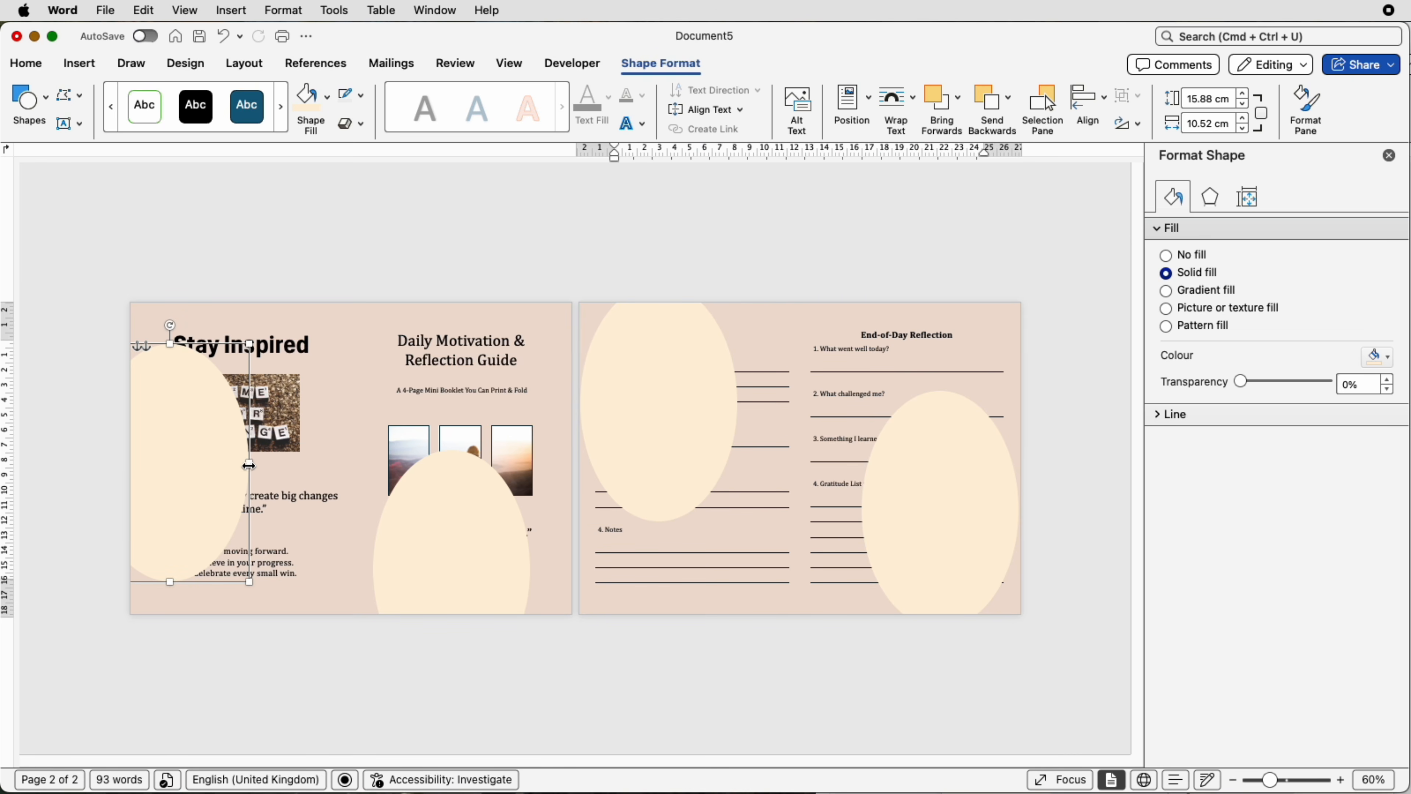
{"action": "left_click_drag", "start_coordinate": [248, 465], "coordinate": [245, 537]}
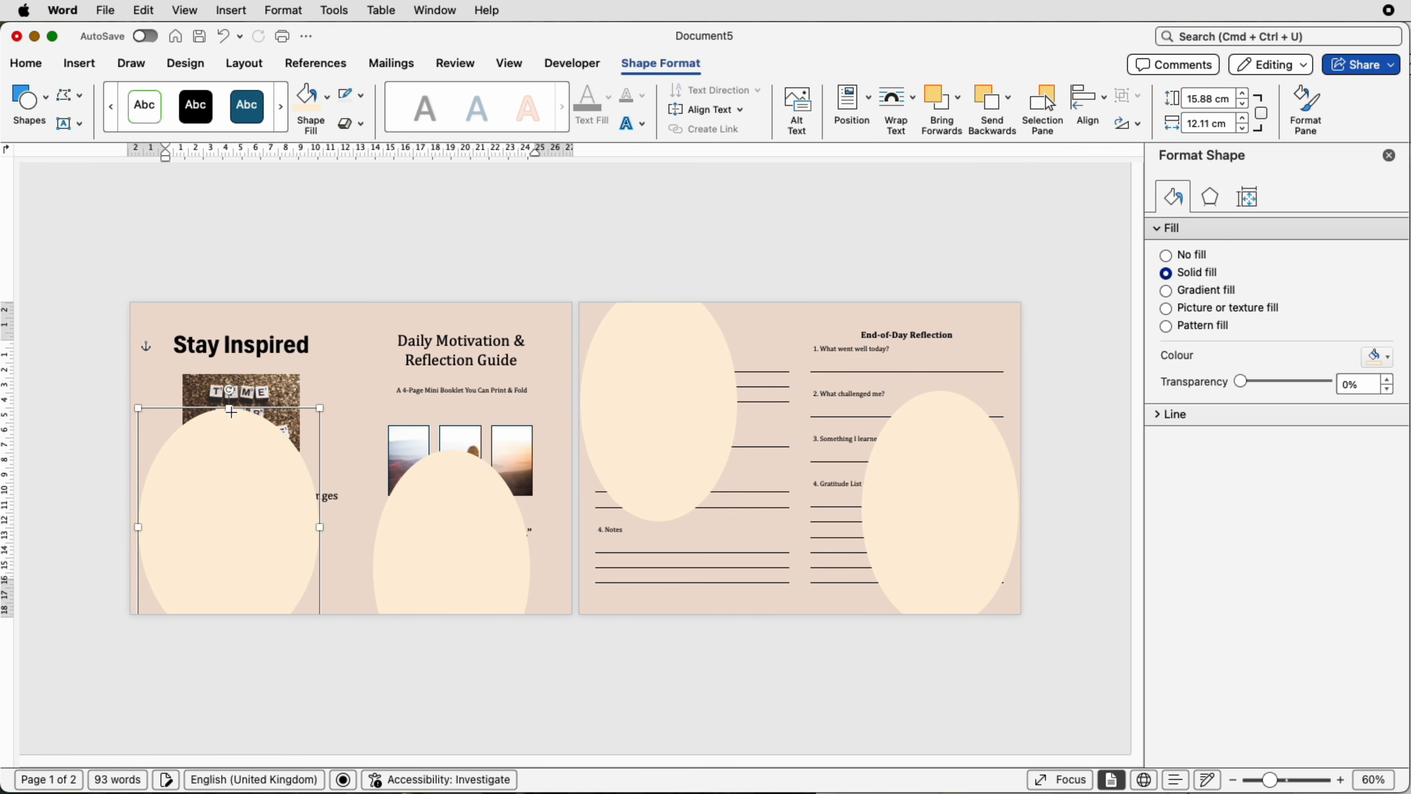
{"action": "left_click_drag", "start_coordinate": [231, 411], "coordinate": [250, 335]}
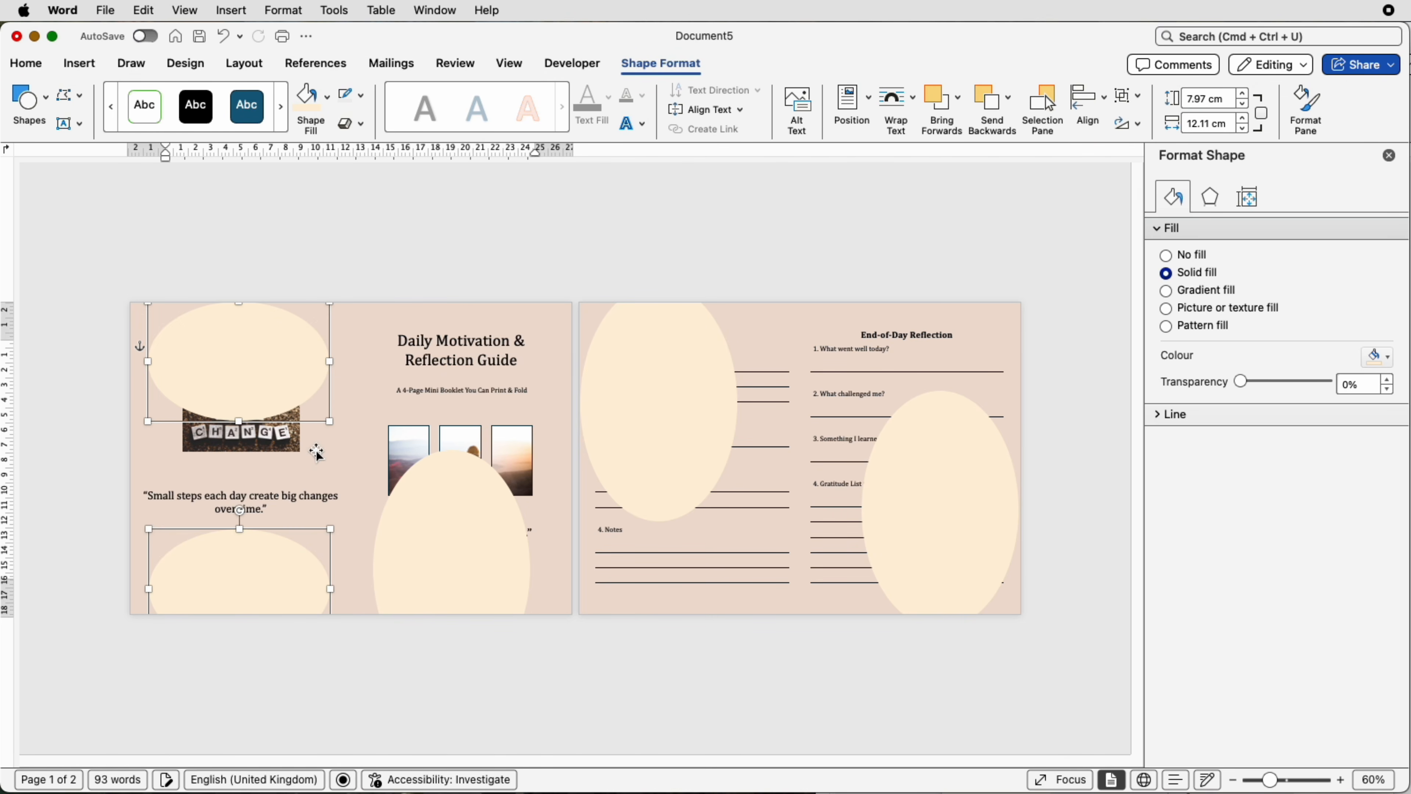
{"action": "left_click_drag", "start_coordinate": [238, 420], "coordinate": [239, 347]}
Move the front-cover oval into the cover's upper-right corner and resize it to about 11.93 cm high and 12.52 cm wide
{"action": "left_click_drag", "start_coordinate": [470, 535], "coordinate": [488, 320]}
{"action": "left_click_drag", "start_coordinate": [548, 469], "coordinate": [603, 422]}
{"action": "left_click_drag", "start_coordinate": [497, 422], "coordinate": [500, 410]}
{"action": "left_click_drag", "start_coordinate": [391, 321], "coordinate": [414, 321]}
Move the page 2 ovals partly off the page, one over the left edge and one over the upper-right corner
{"action": "left_click_drag", "start_coordinate": [660, 442], "coordinate": [596, 515]}
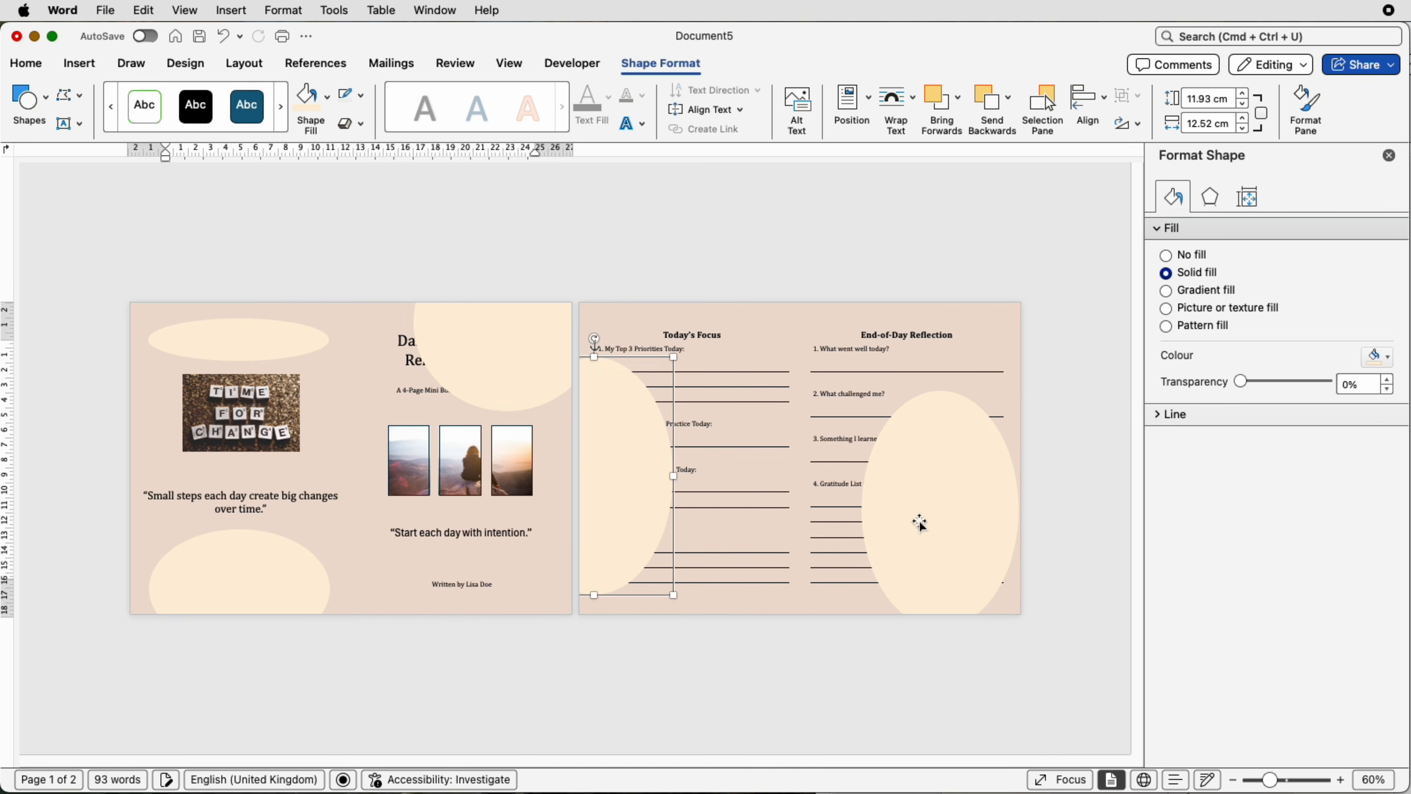
{"action": "left_click_drag", "start_coordinate": [920, 523], "coordinate": [972, 390]}
Send all five cream ovals to the back, and bring them forward two levels to sit above both background rectangles
{"action": "left_click", "coordinate": [639, 470], "text": "shift"}
{"action": "left_click", "coordinate": [538, 387], "text": "shift"}
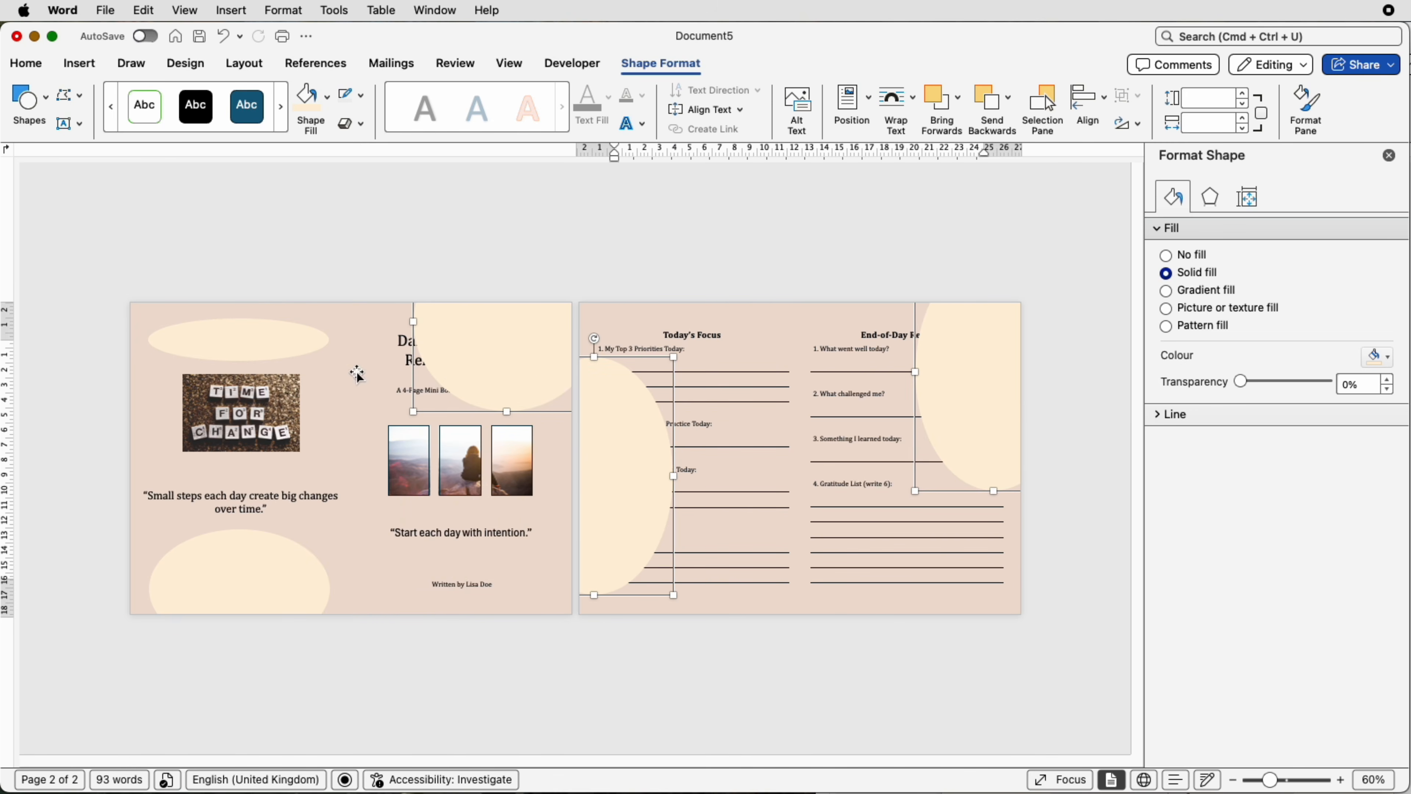
{"action": "left_click", "coordinate": [271, 333], "text": "shift"}
{"action": "left_click", "coordinate": [226, 577], "text": "shift"}
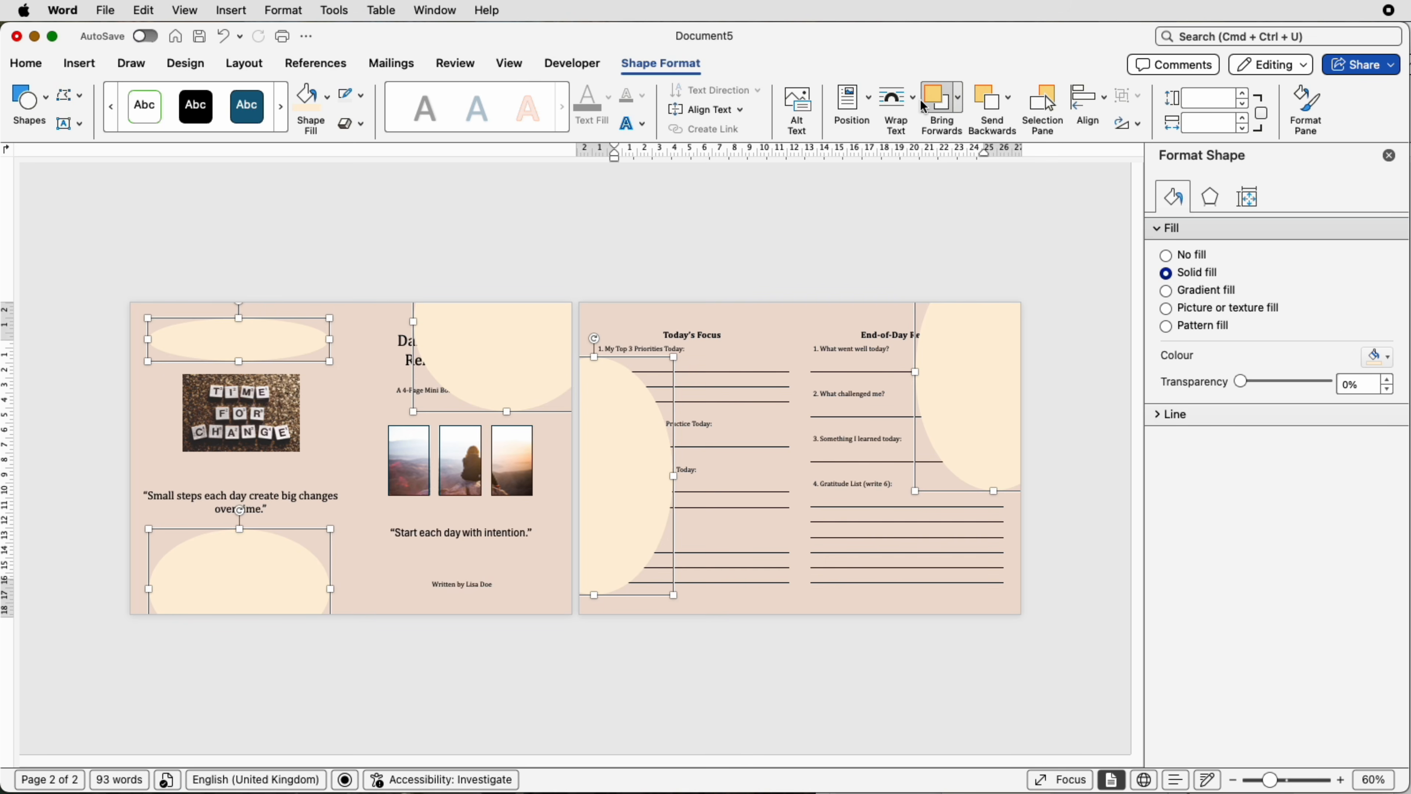
{"action": "left_click", "coordinate": [1013, 111]}
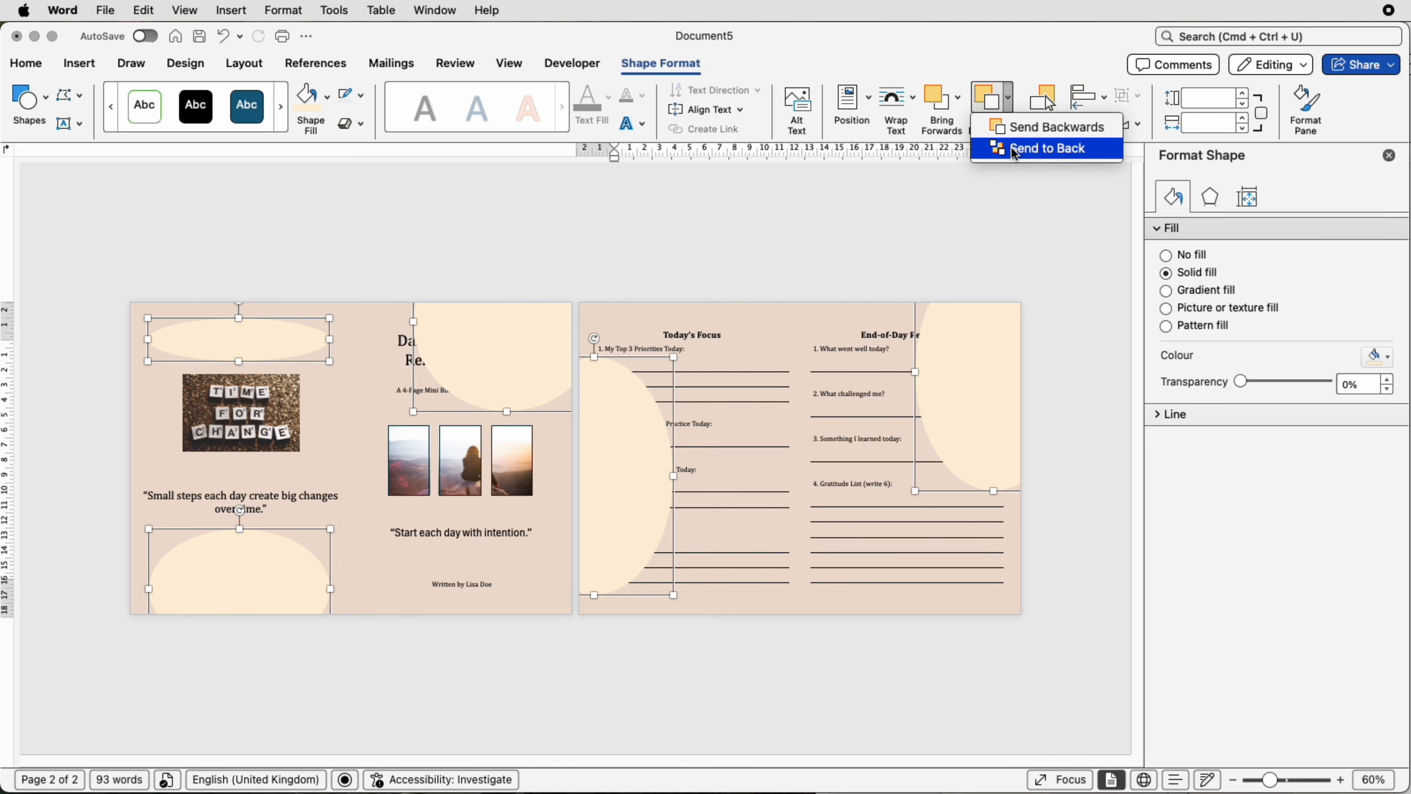
{"action": "left_click", "coordinate": [1016, 146]}
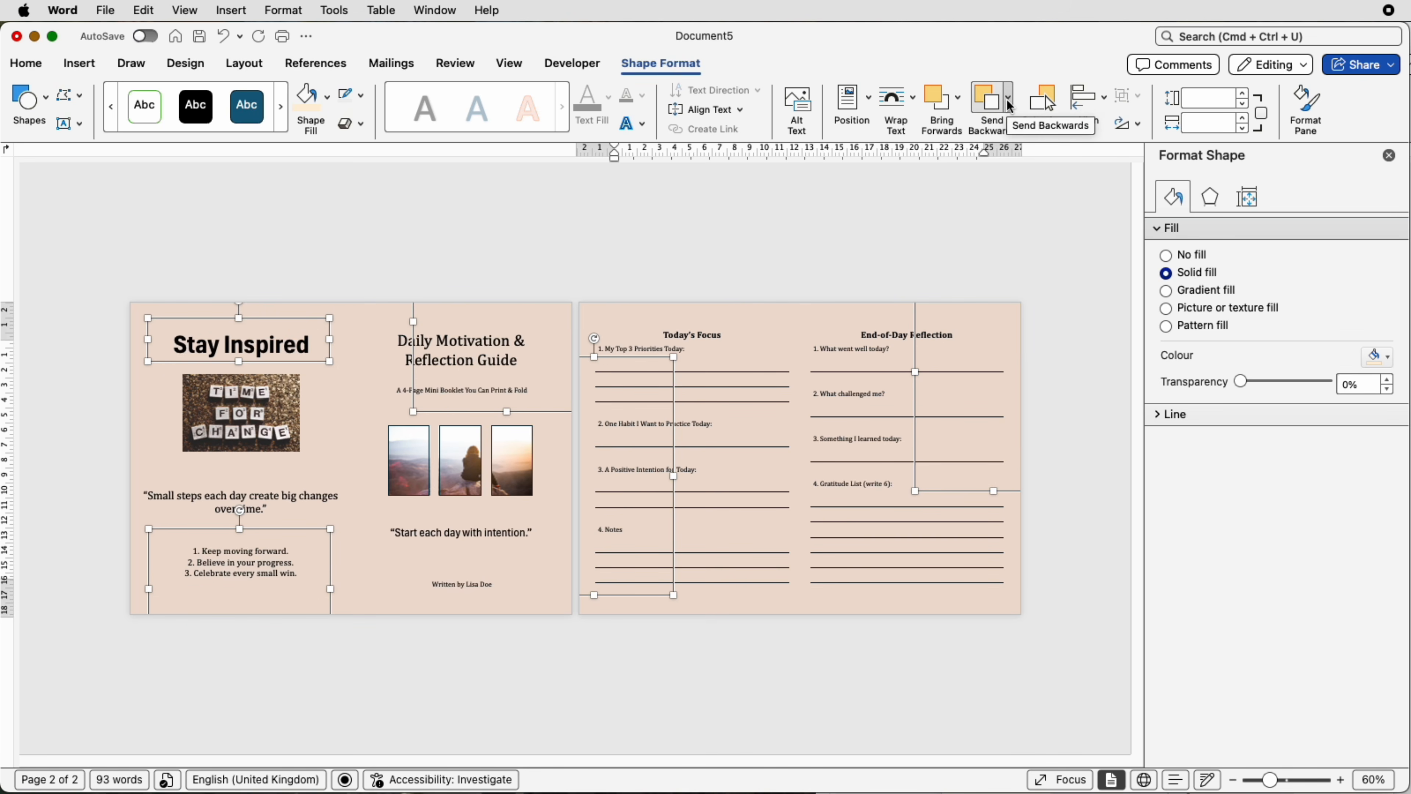
{"action": "left_click", "coordinate": [938, 107]}
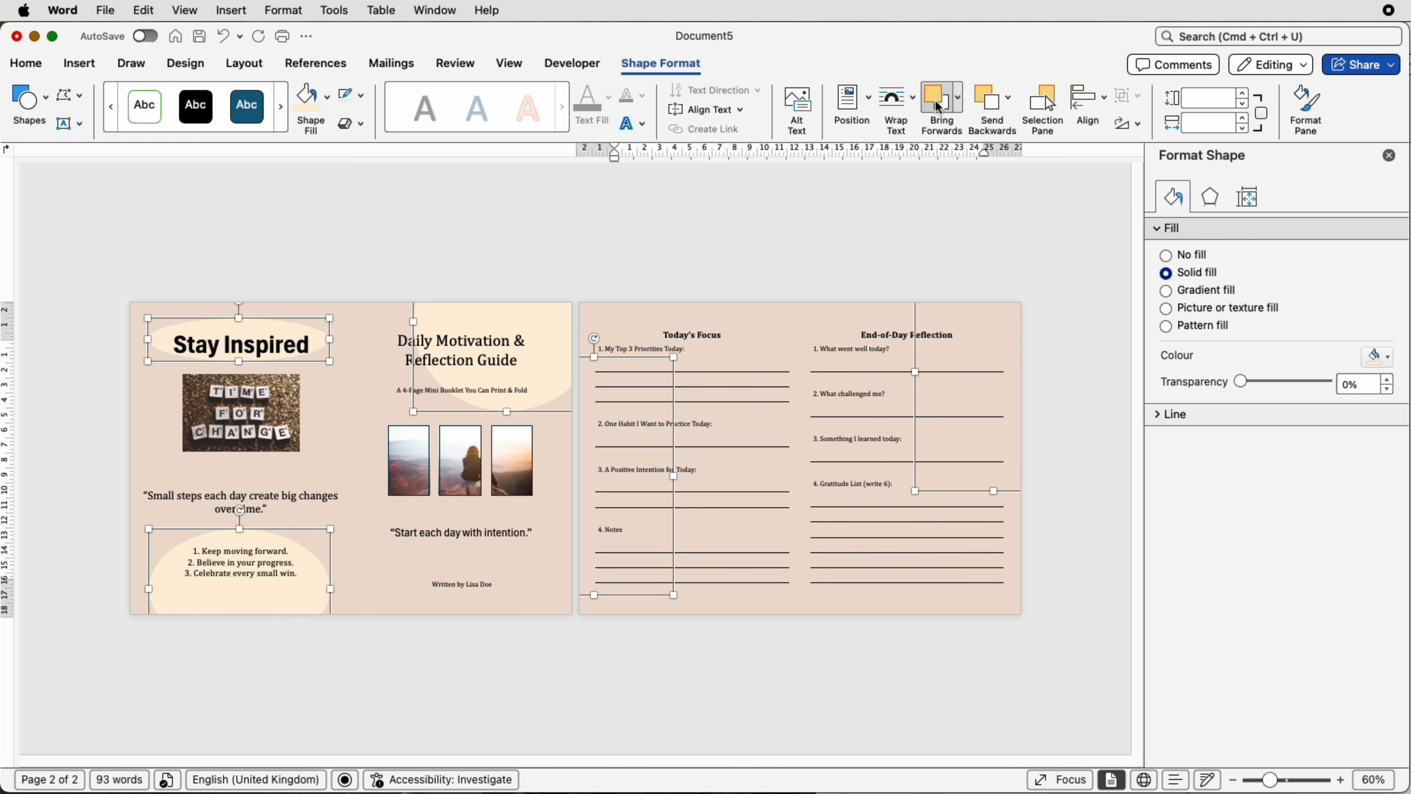
{"action": "left_click", "coordinate": [941, 104]}
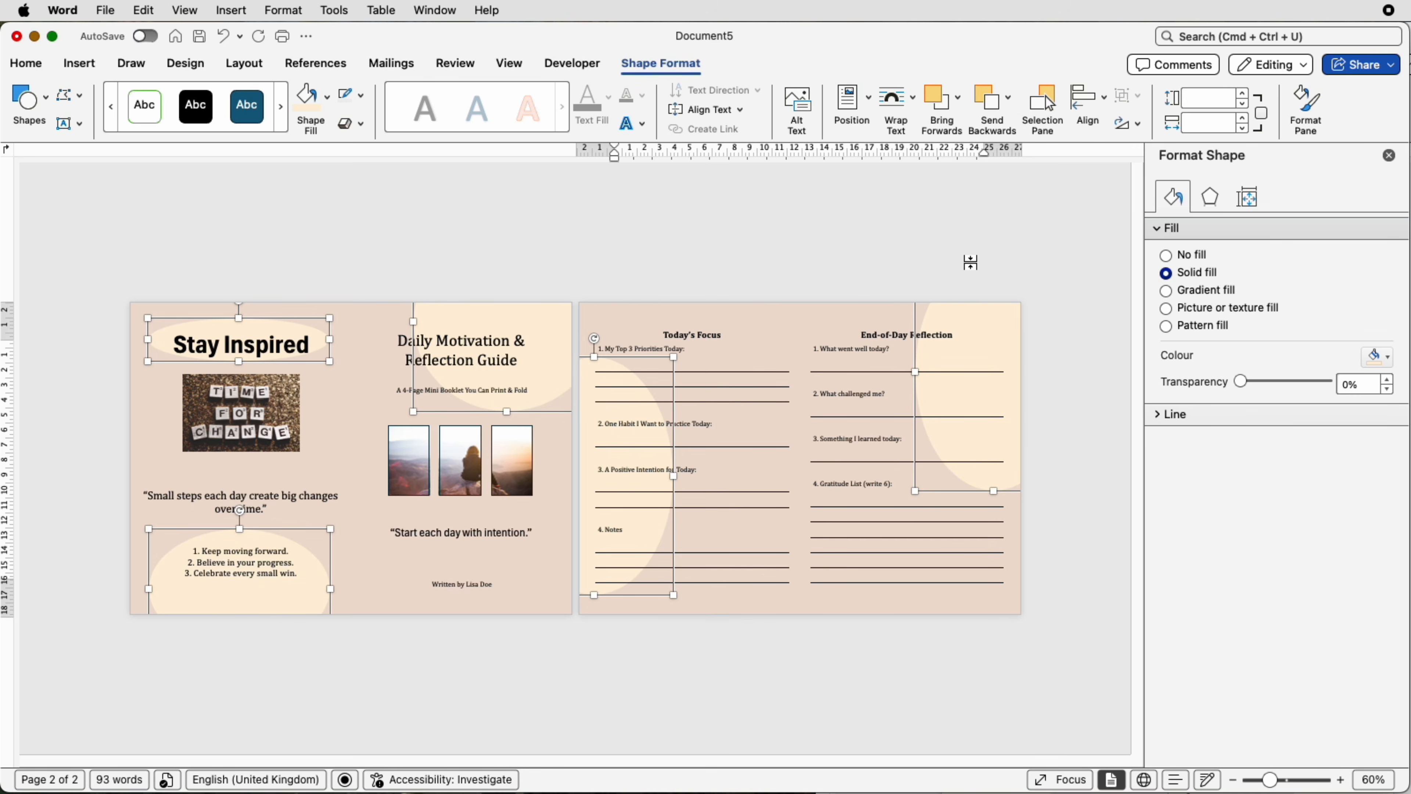
Shift the page 1 background rectangle down and delete the vertical centre line from the header, closing the header when done
{"action": "left_click", "coordinate": [839, 324]}
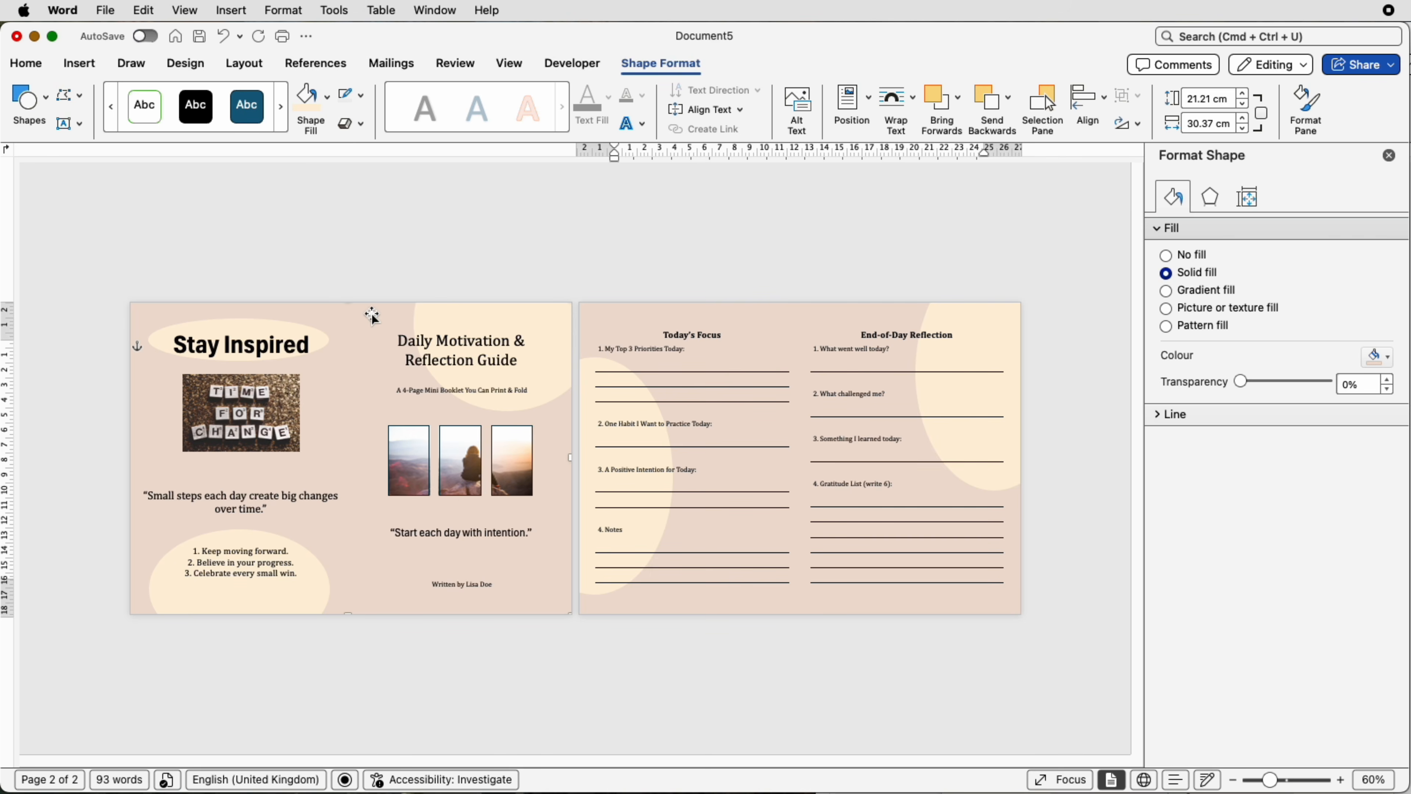
{"action": "left_click_drag", "start_coordinate": [379, 315], "coordinate": [377, 345]}
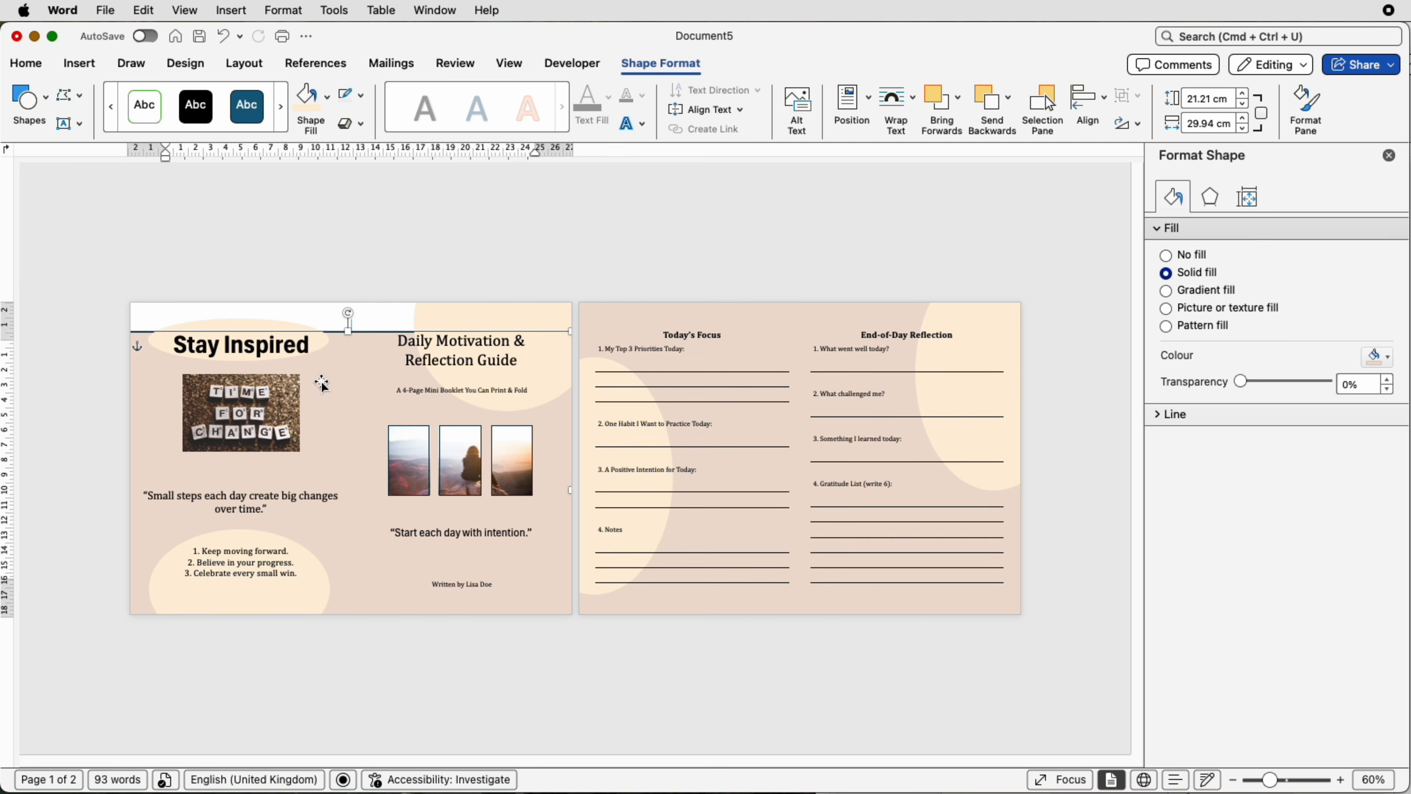
{"action": "double_click", "coordinate": [389, 313]}
{"action": "scroll", "coordinate": [344, 310], "scroll_direction": "up", "scroll_amount": 5}
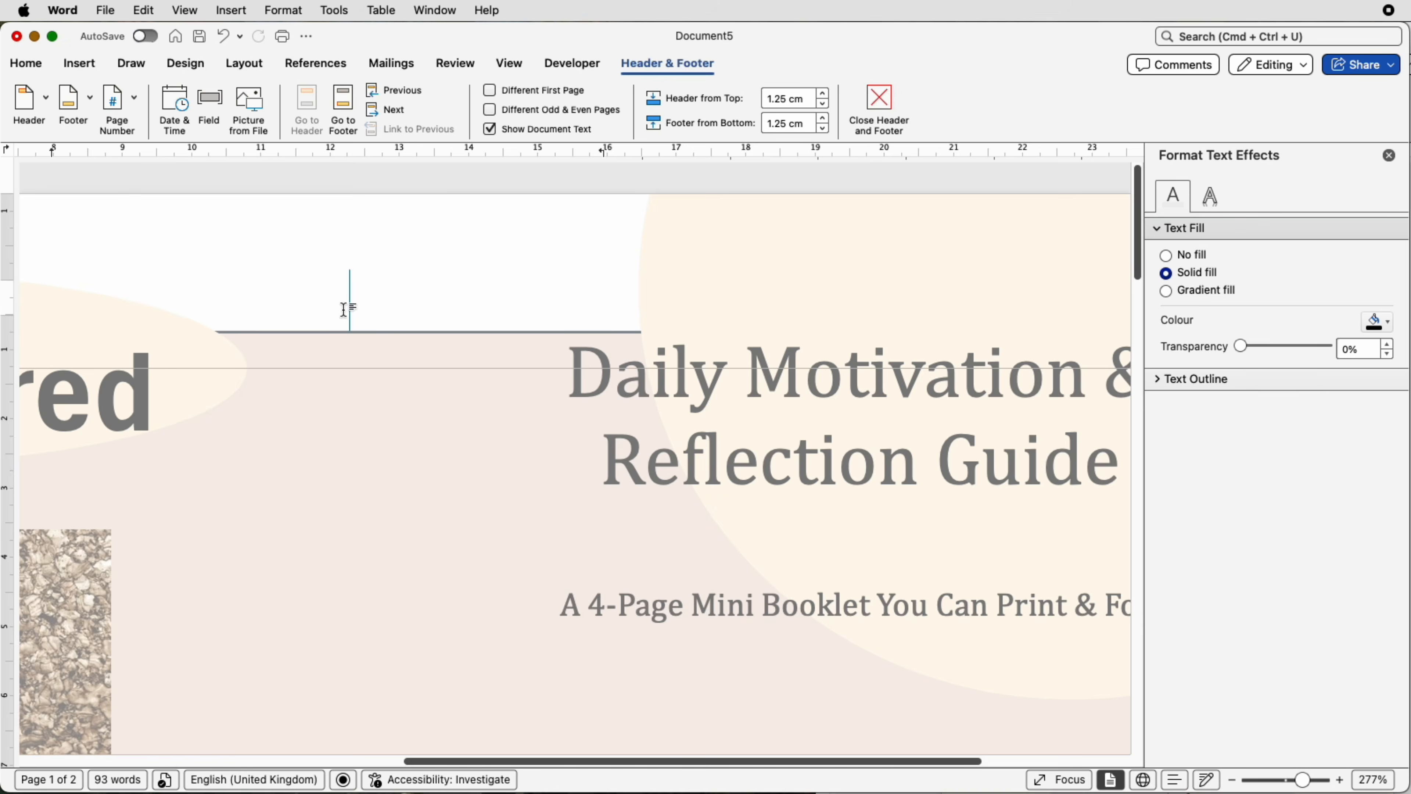
{"action": "left_click", "coordinate": [351, 315]}
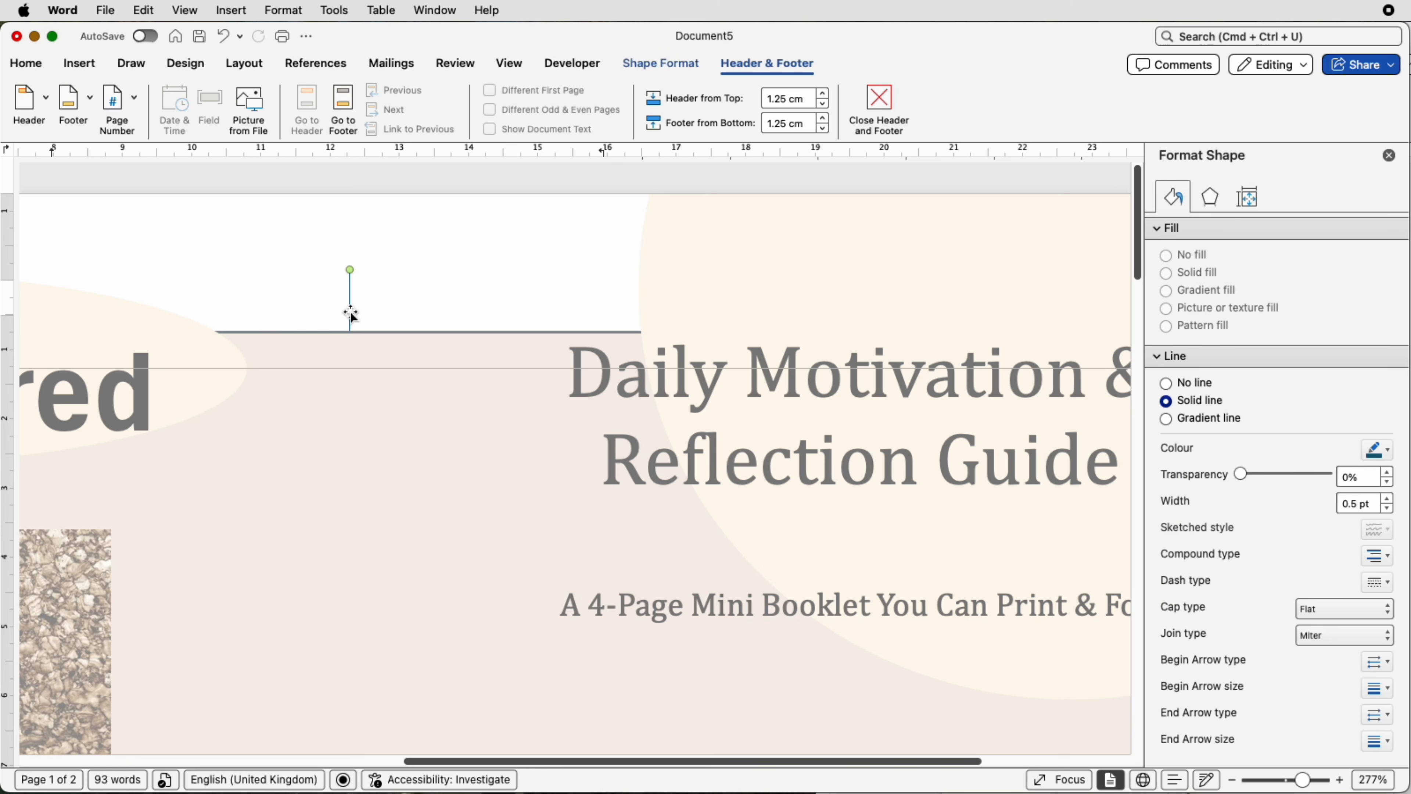
{"action": "key", "text": "Delete"}
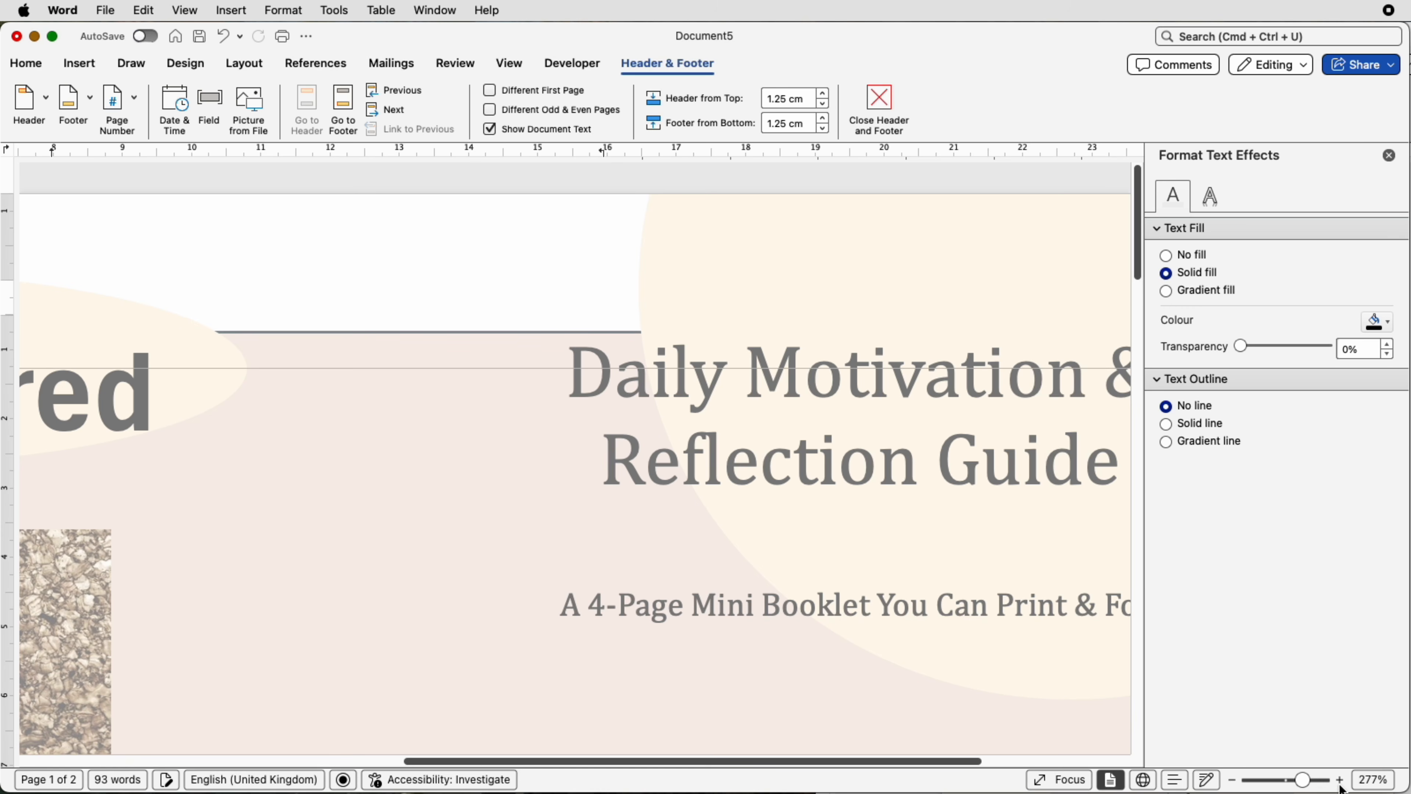
{"action": "left_click_drag", "start_coordinate": [1307, 782], "coordinate": [1286, 781]}
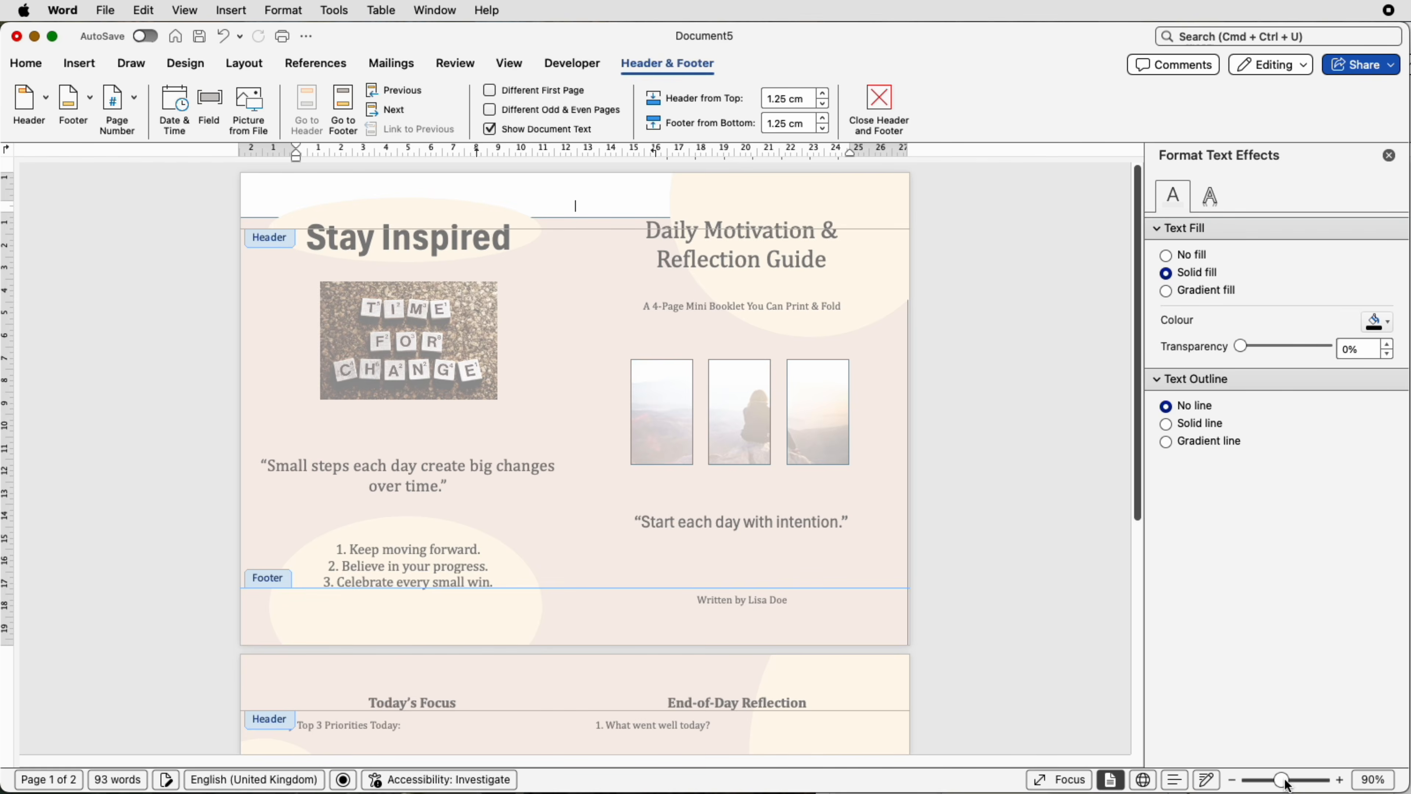
{"action": "double_click", "coordinate": [585, 400]}
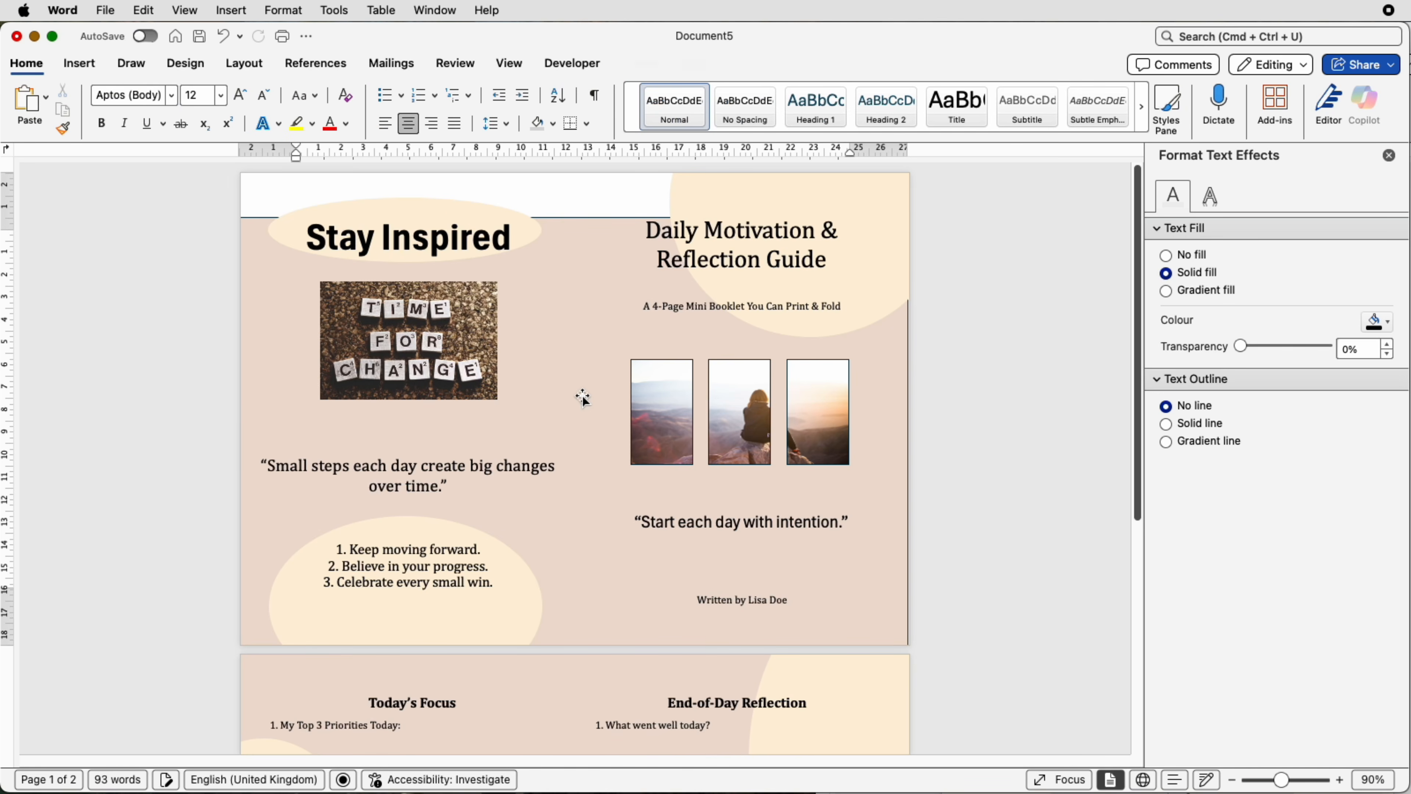